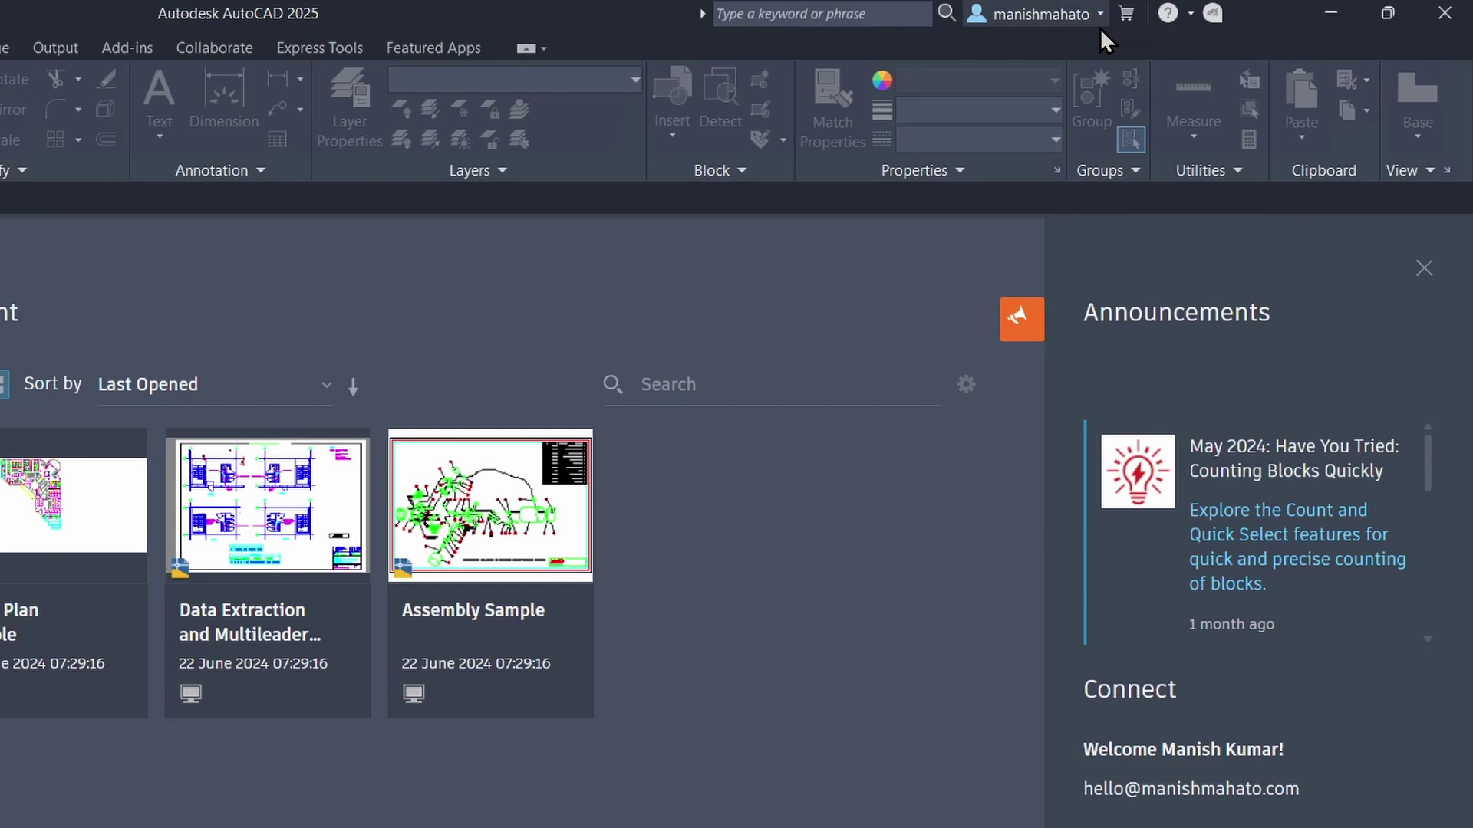
# Step: View the options available for the signed-in Autodesk account, then dismiss them
pyautogui.click(1100, 27)
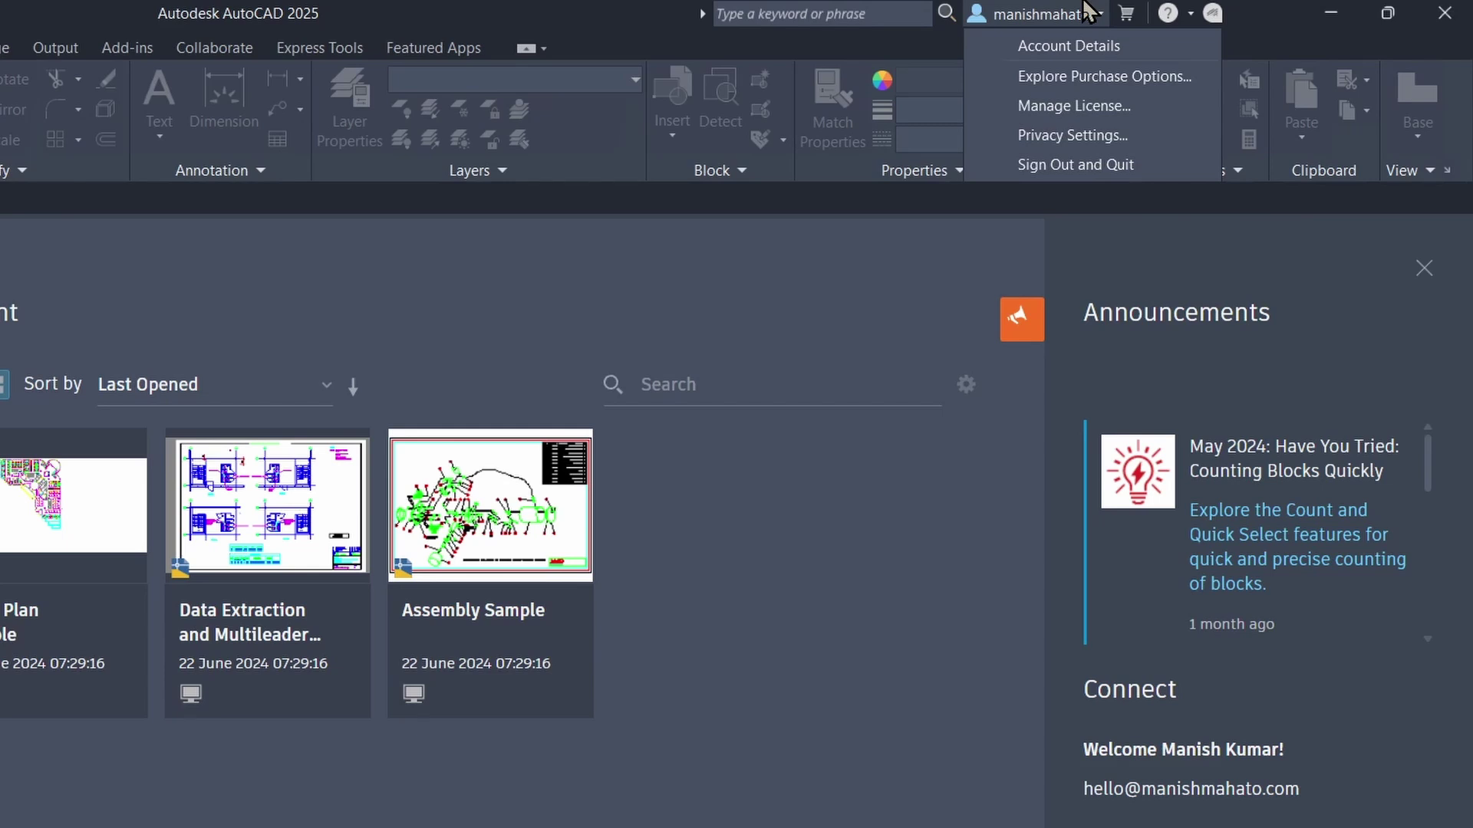
pyautogui.click(954, 729)
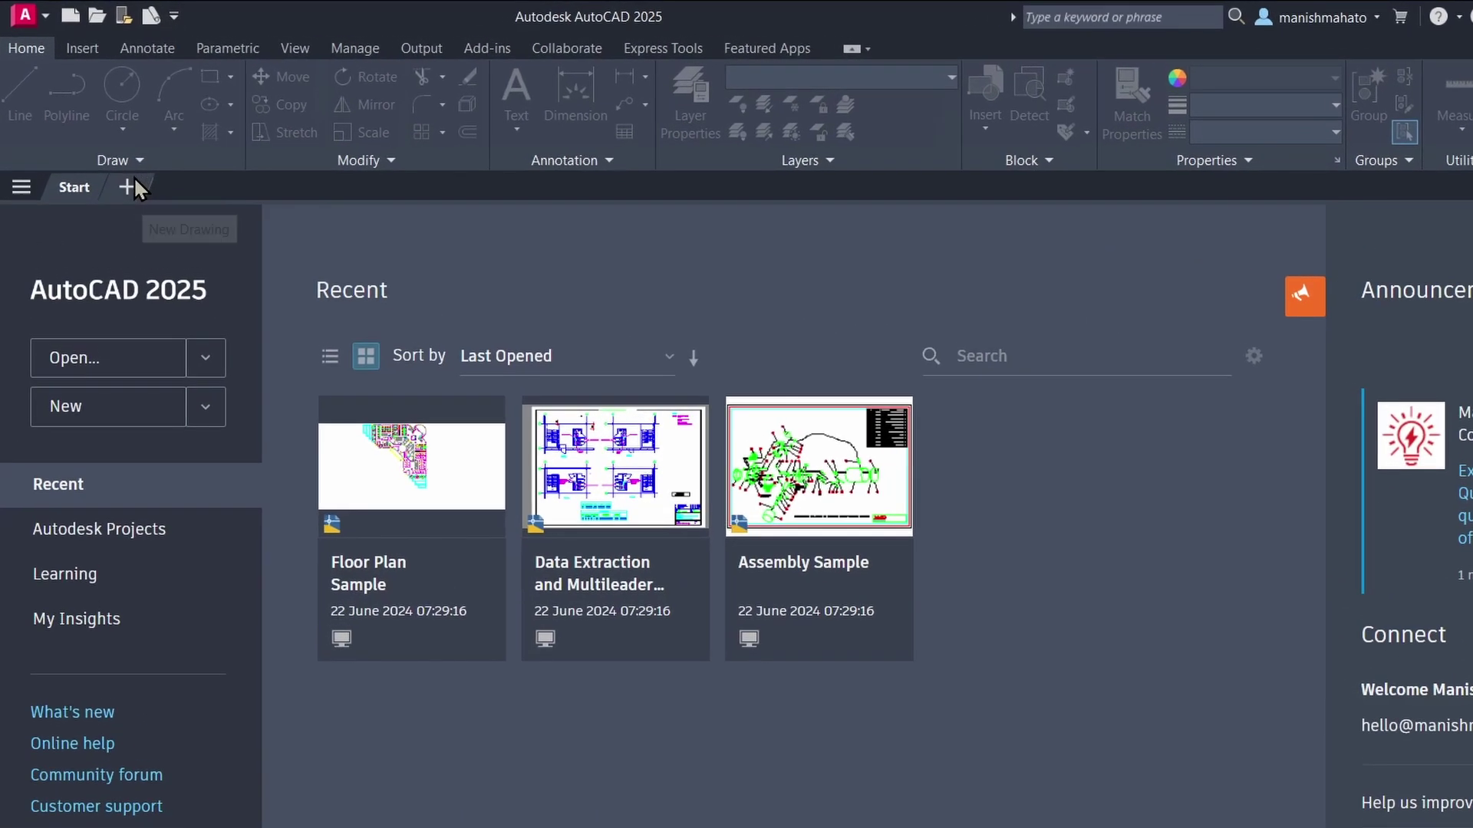
# Step: Create a new blank drawing from the start page
pyautogui.click(134, 181)
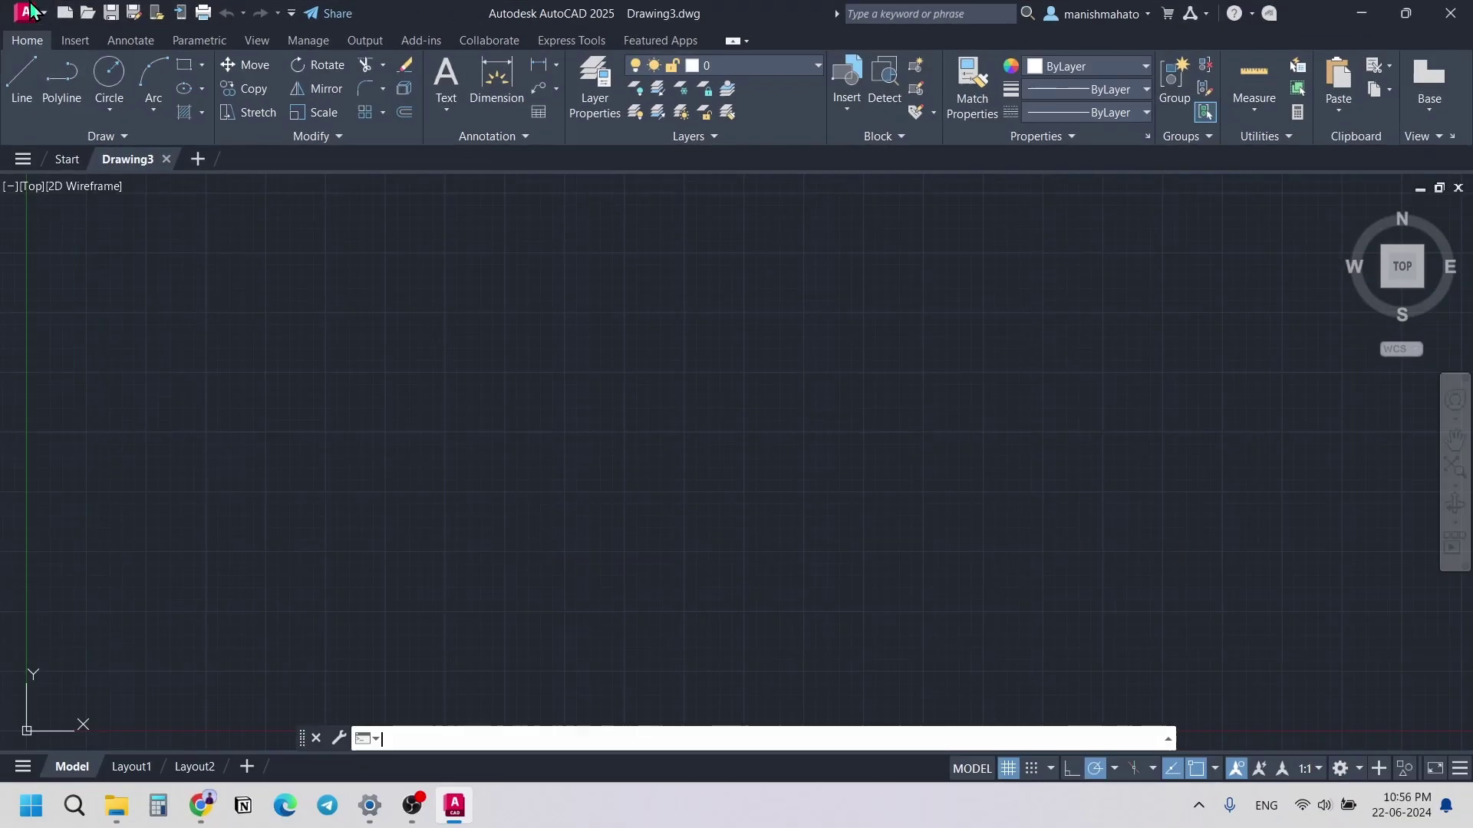
# Step: Examine the application's file commands for creating, opening, importing, exporting and printing drawings, and close the list
pyautogui.click(44, 22)
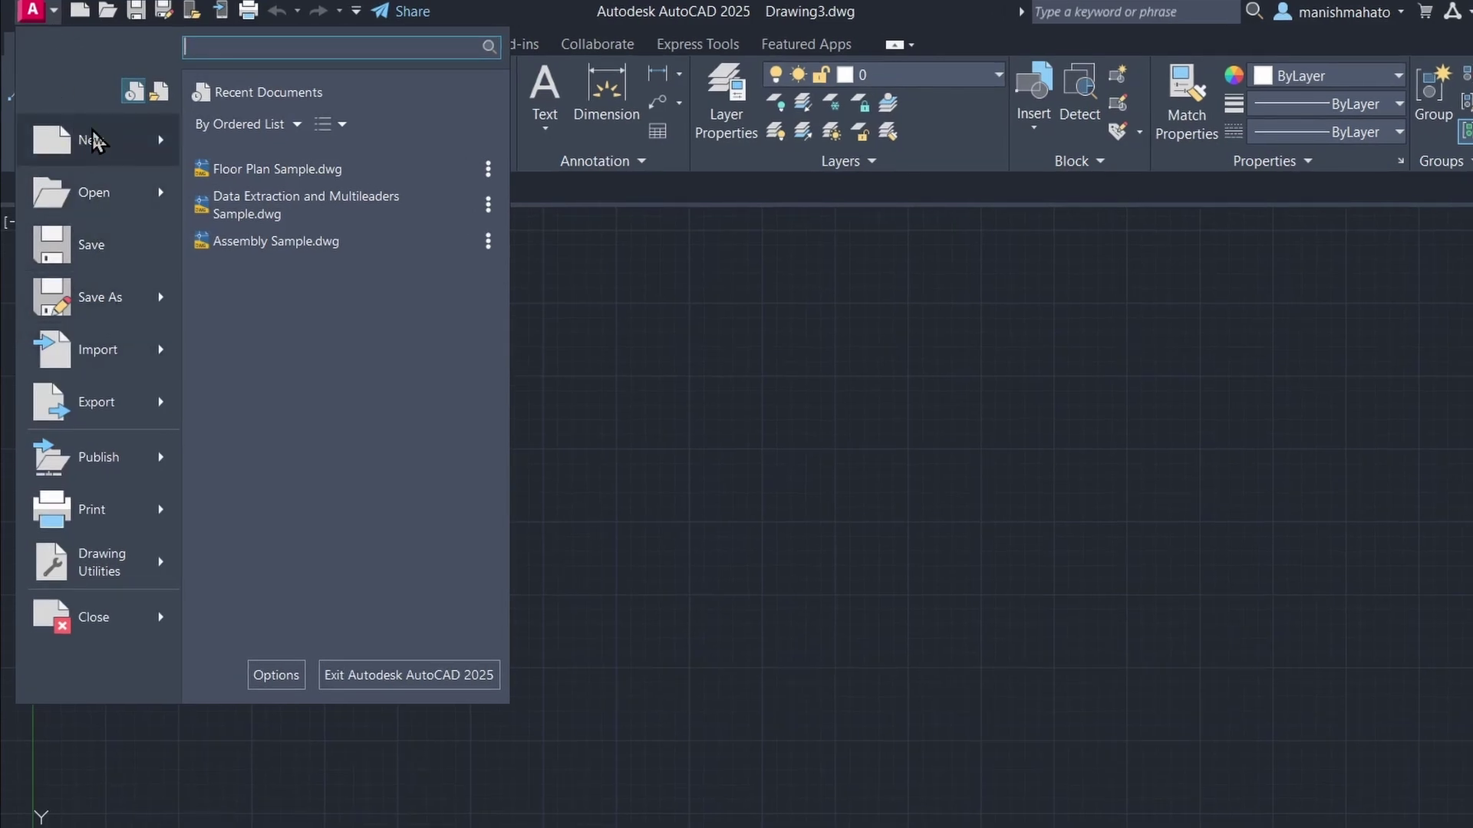
pyautogui.moveTo(91, 147)
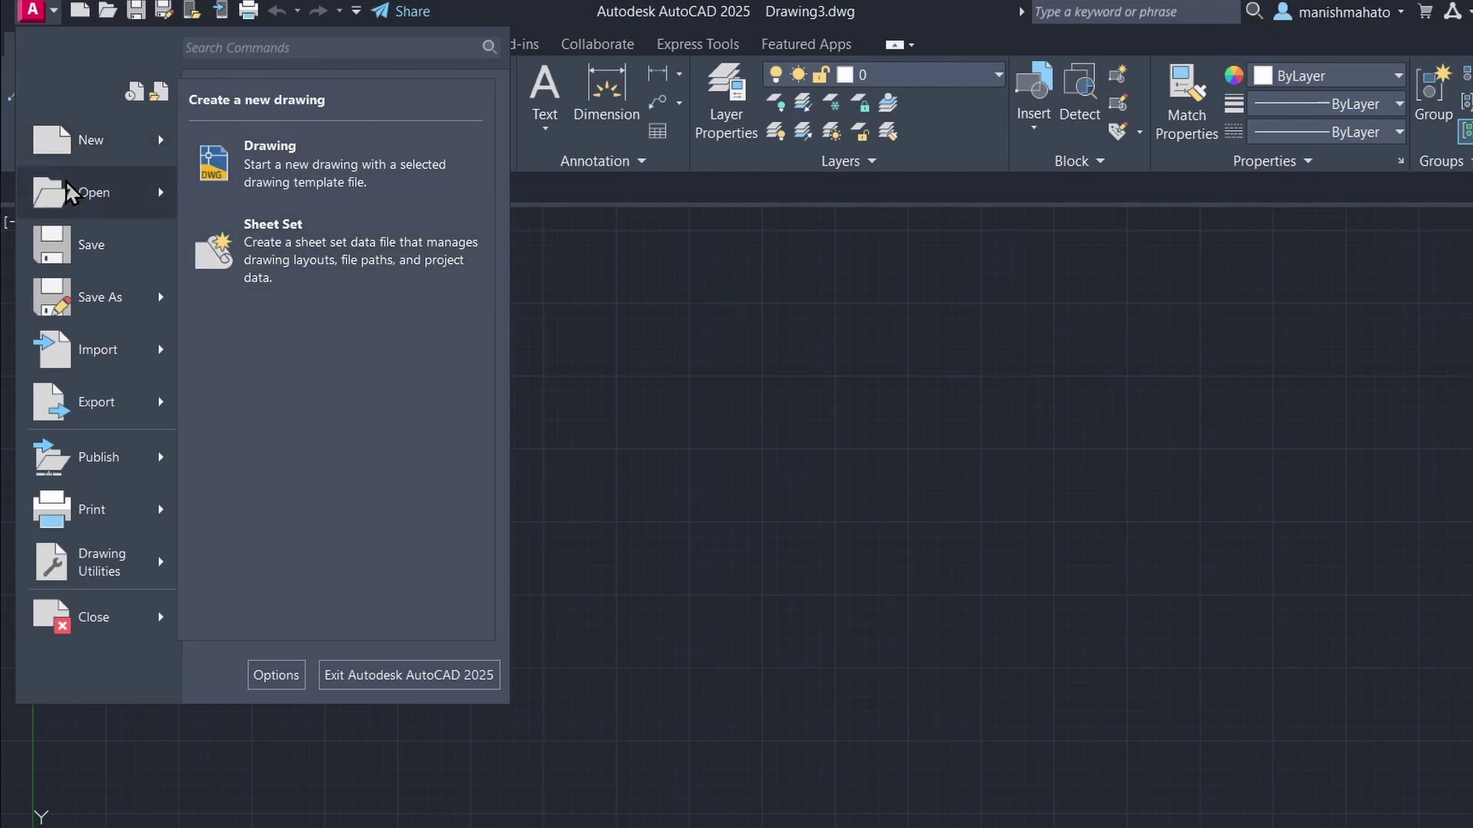
pyautogui.moveTo(70, 192)
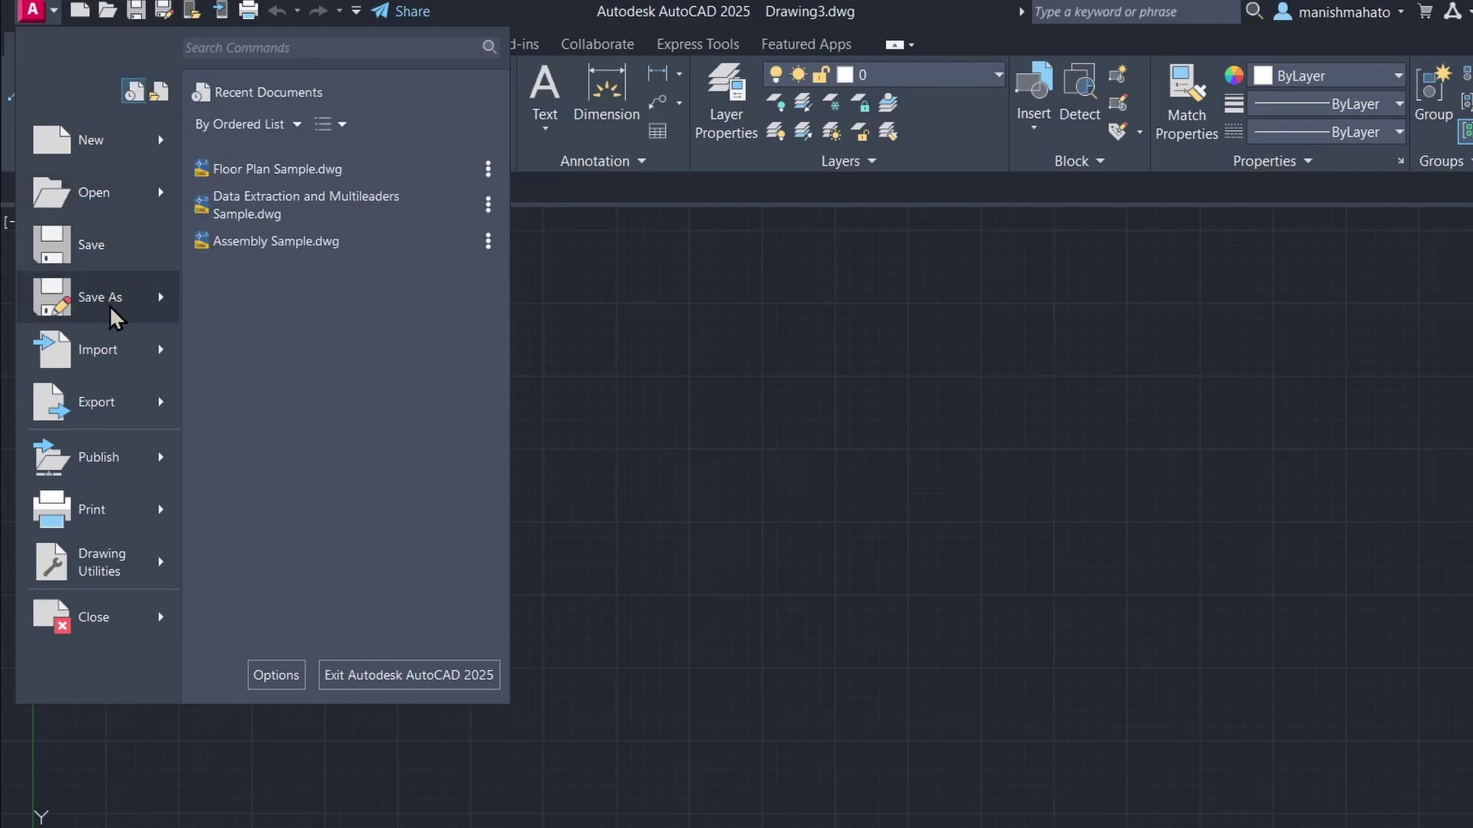
pyautogui.moveTo(103, 366)
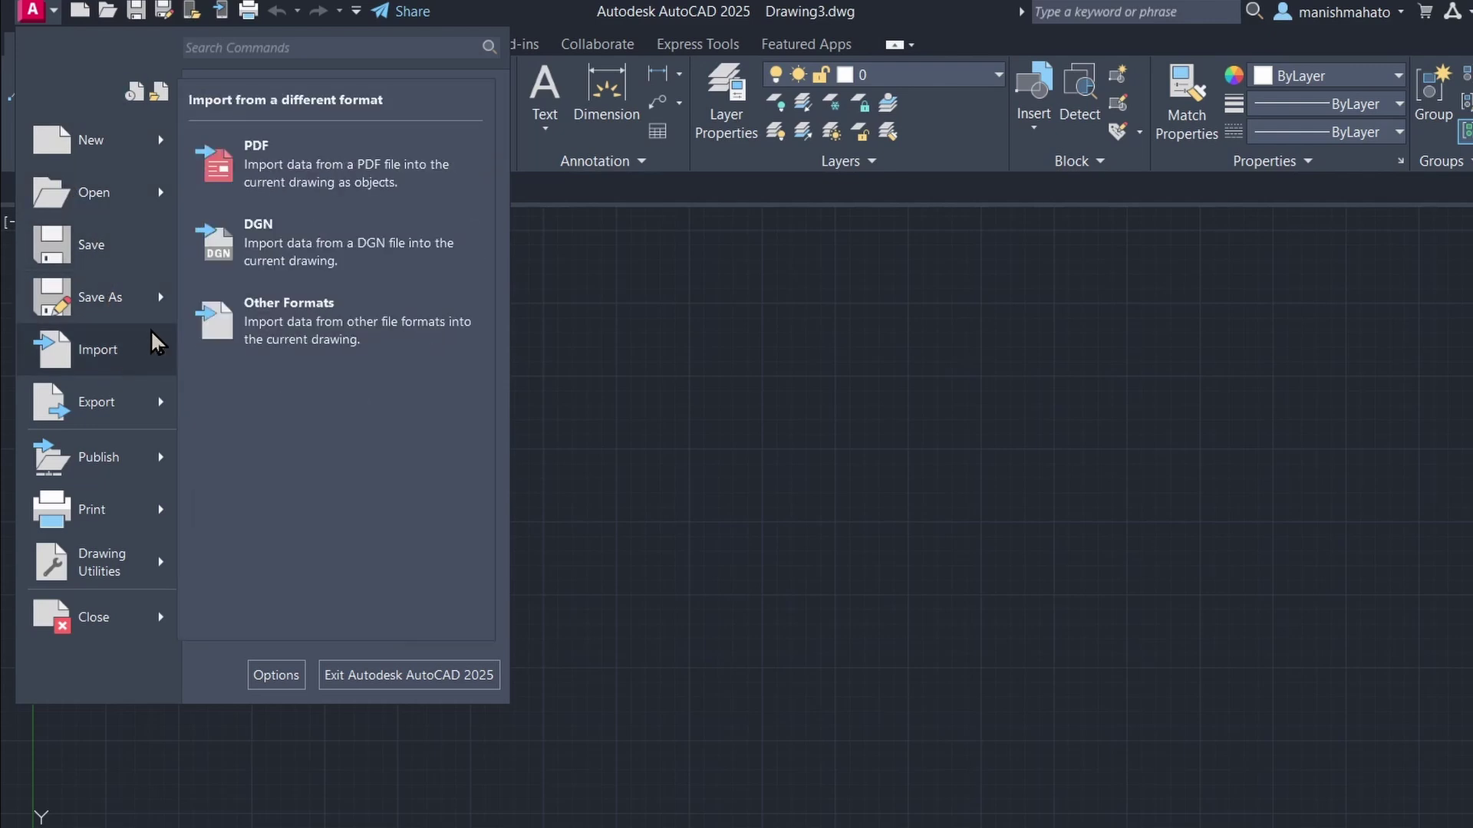
pyautogui.moveTo(82, 402)
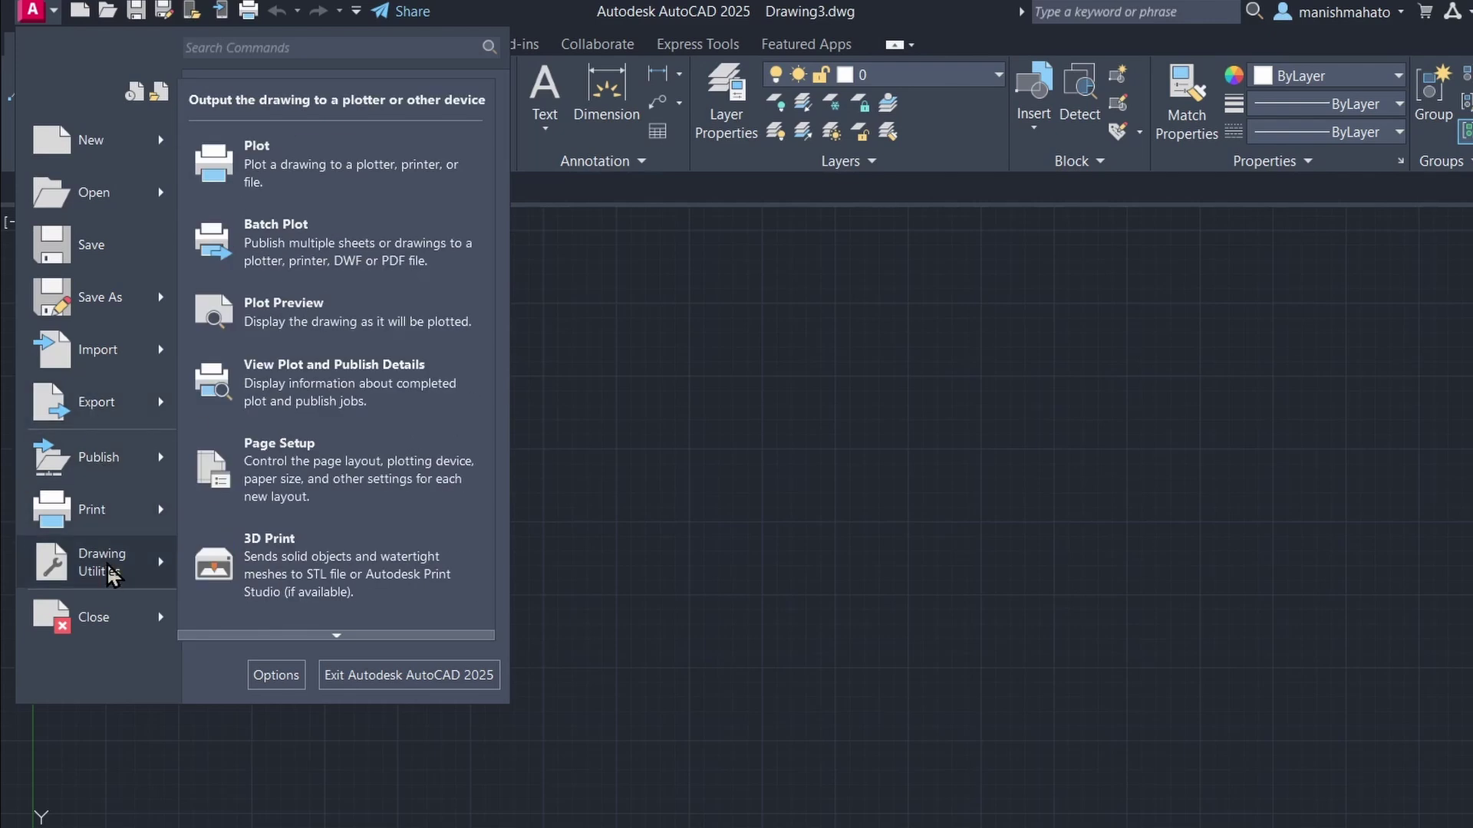
pyautogui.click(775, 414)
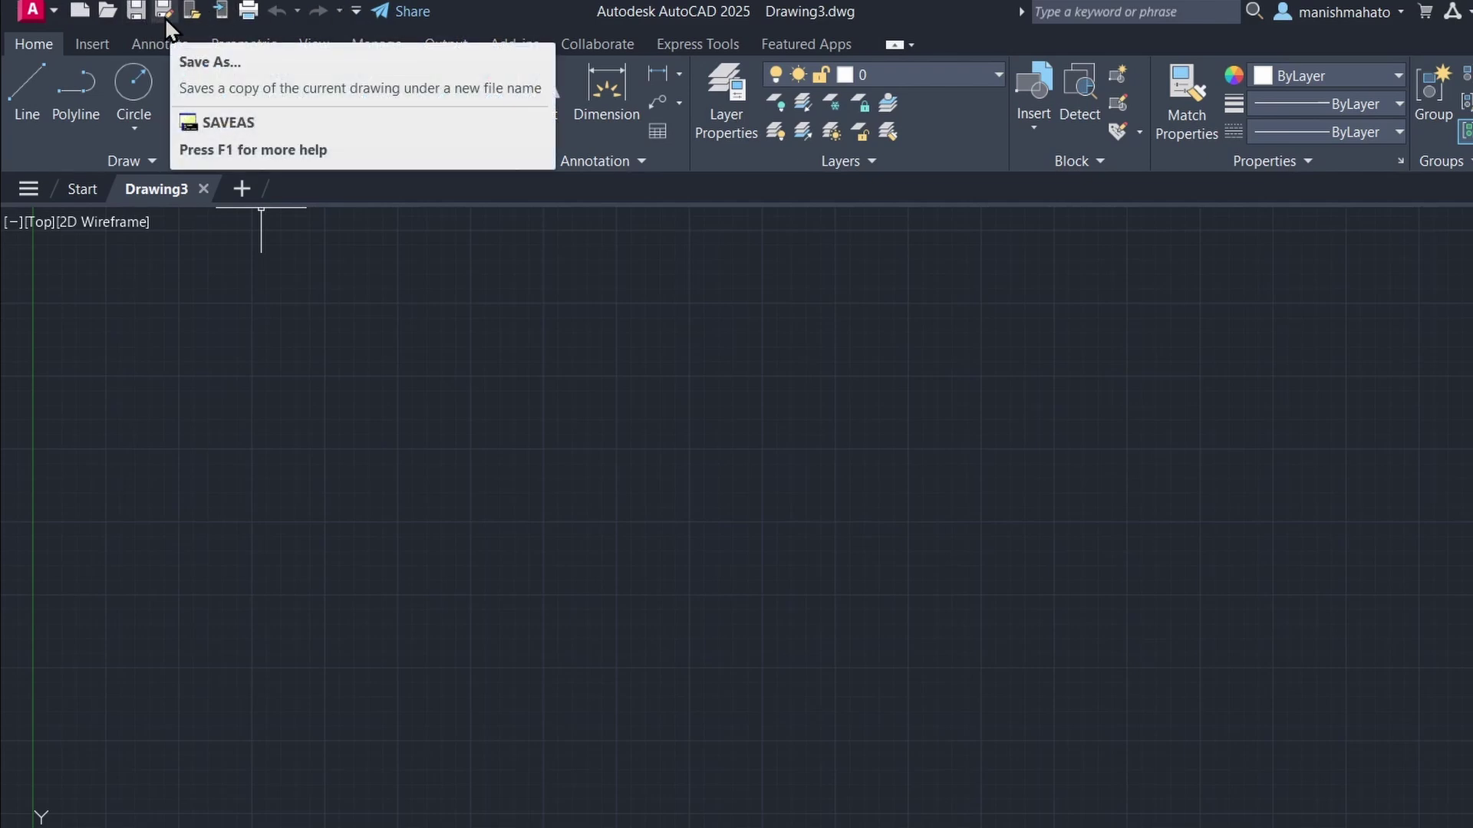
# Step: Remove the Save As and Redo commands from the Quick Access Toolbar
pyautogui.click(356, 12)
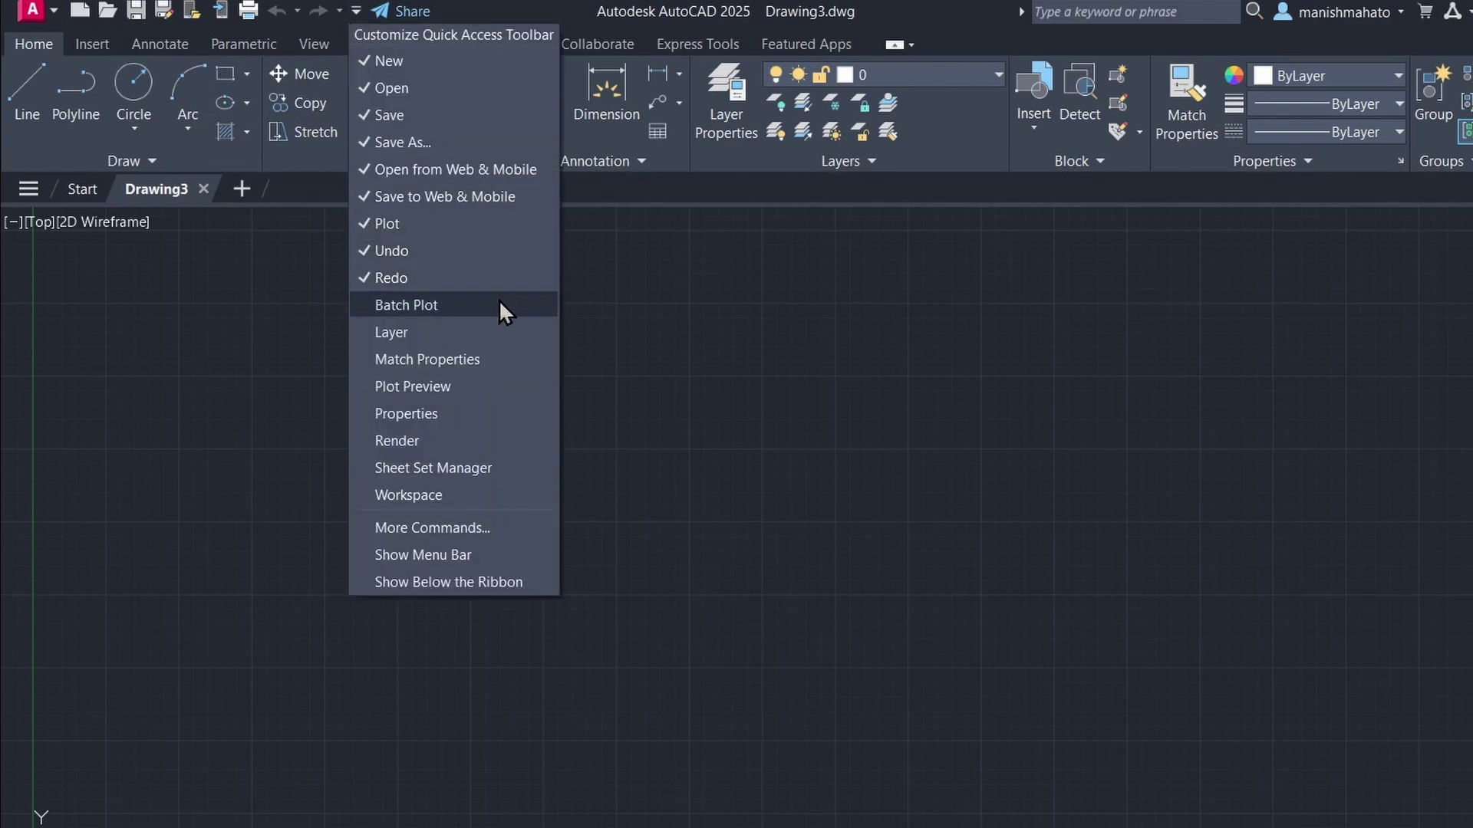
pyautogui.click(408, 149)
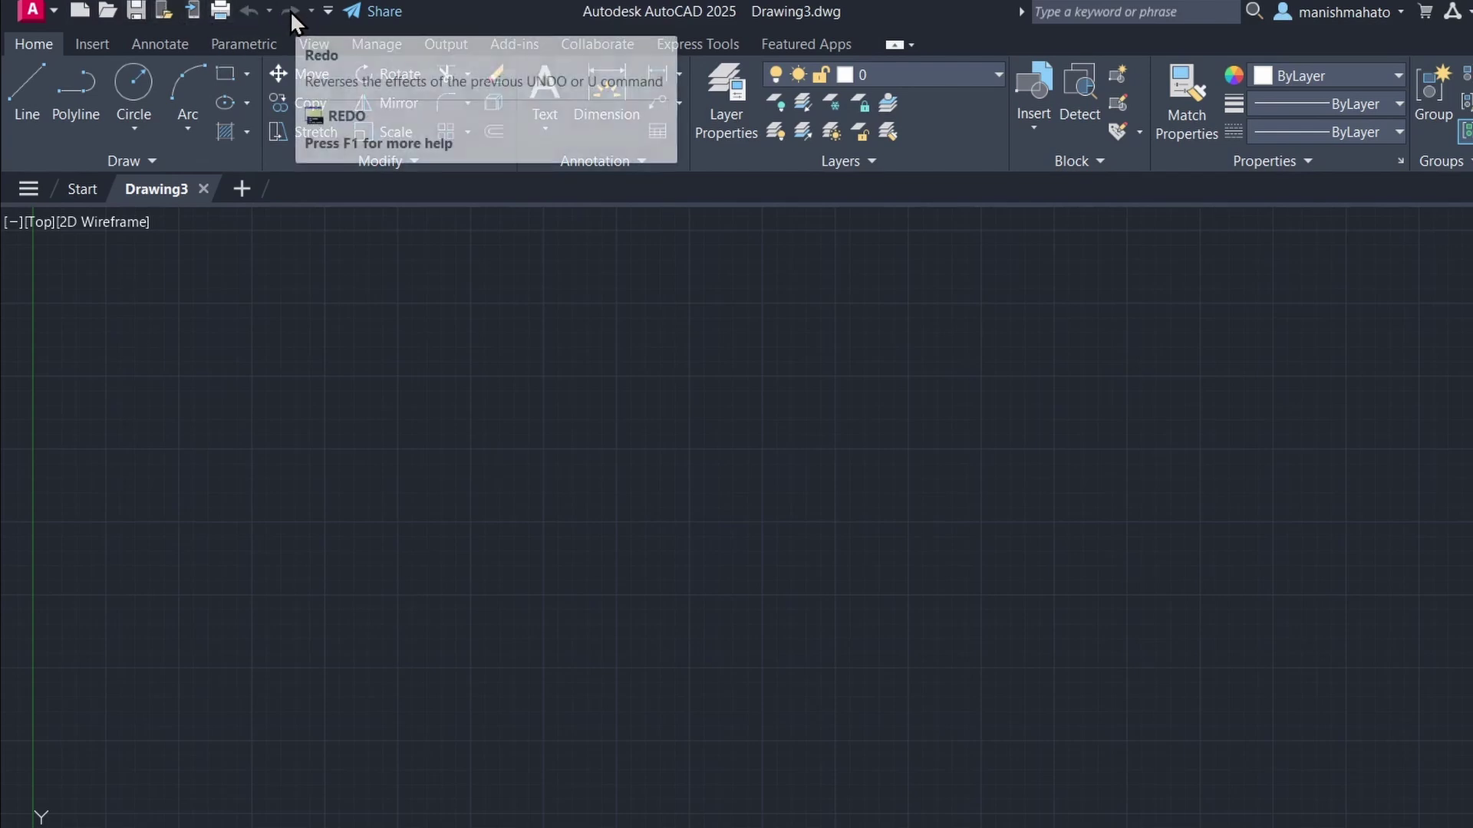
pyautogui.click(328, 11)
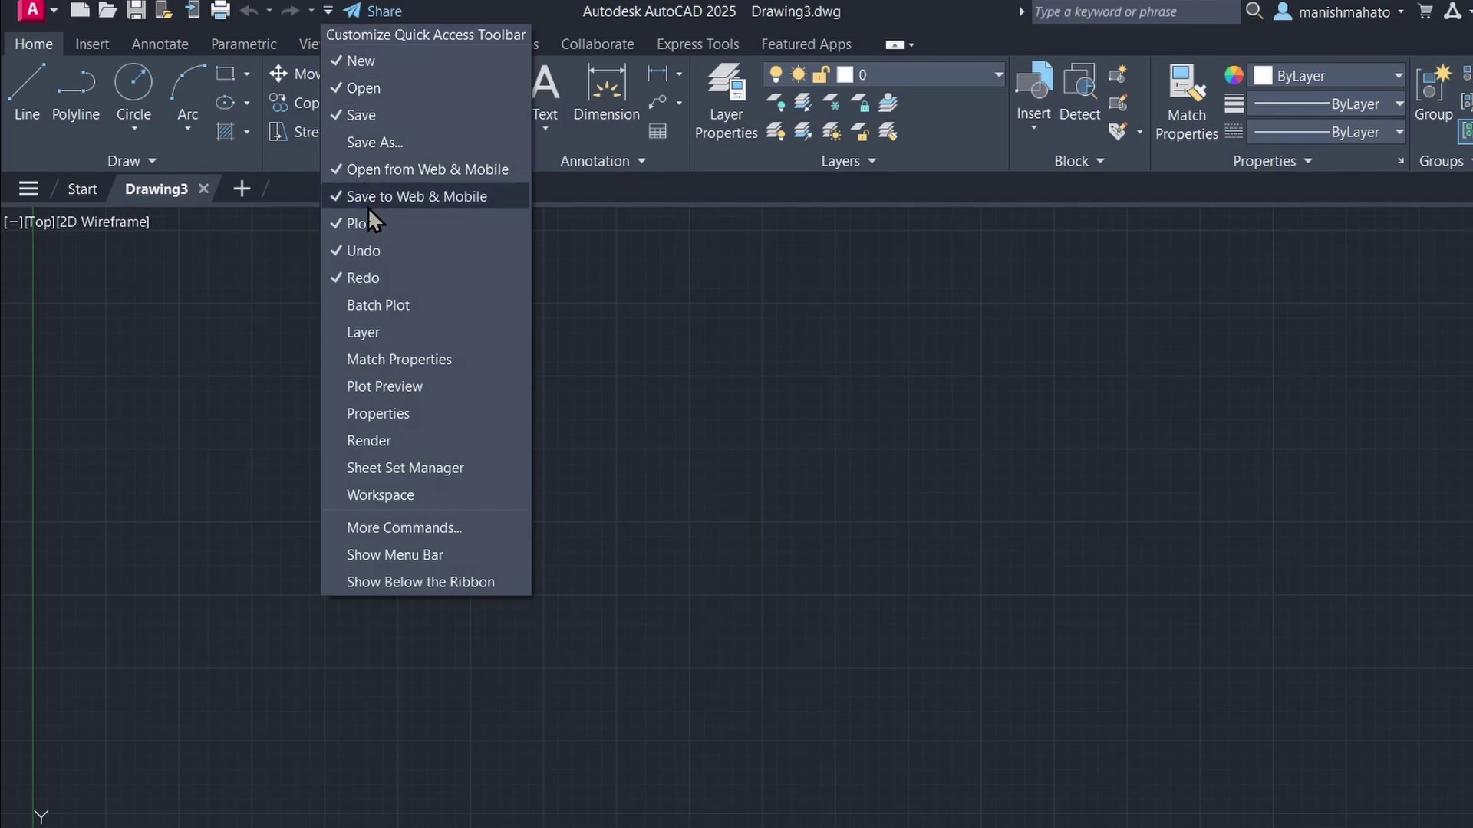
pyautogui.click(371, 276)
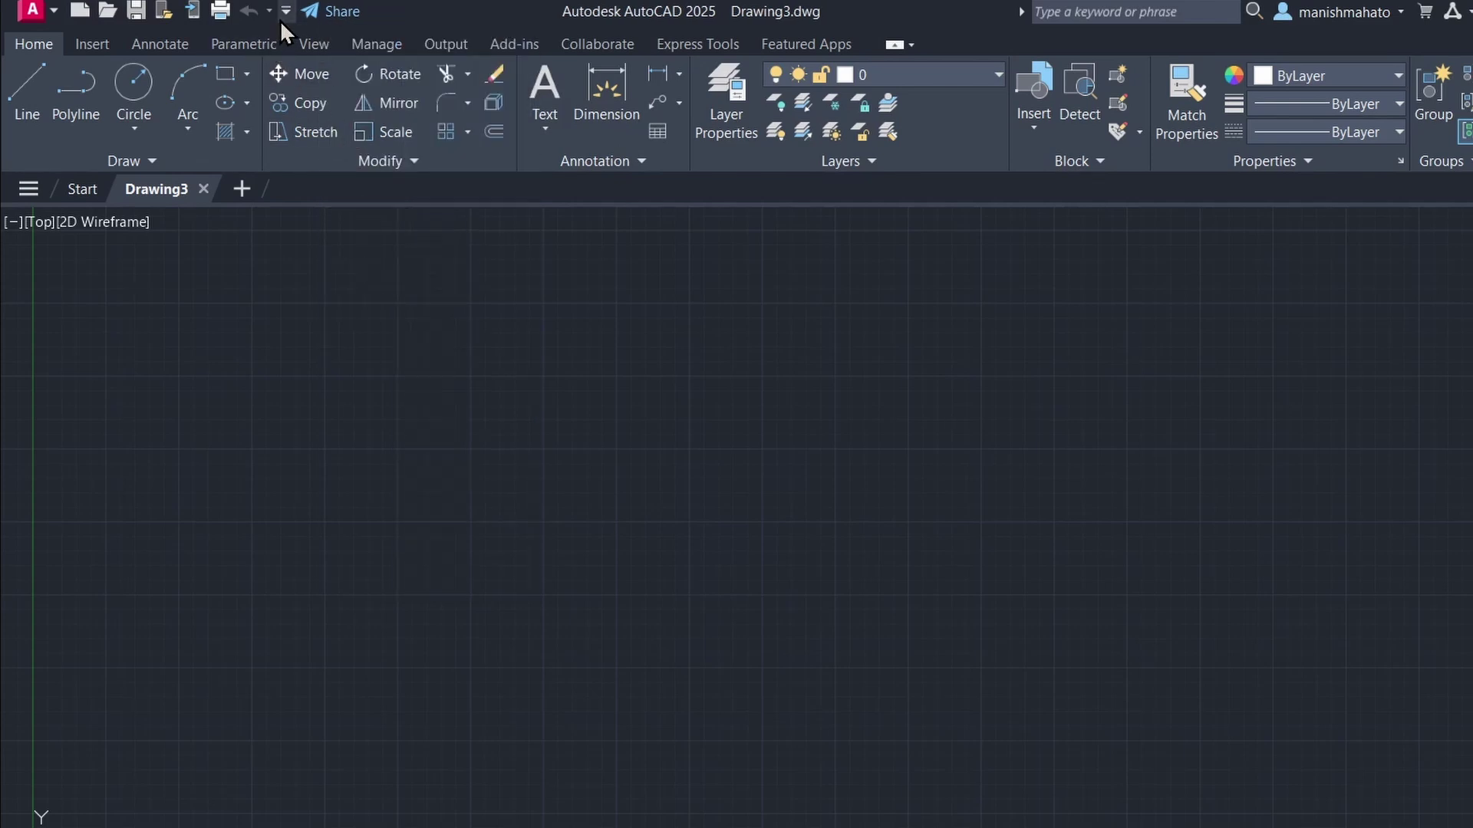
# Step: Restore Save As and Redo to the Quick Access Toolbar and check its list of available commands
pyautogui.click(281, 18)
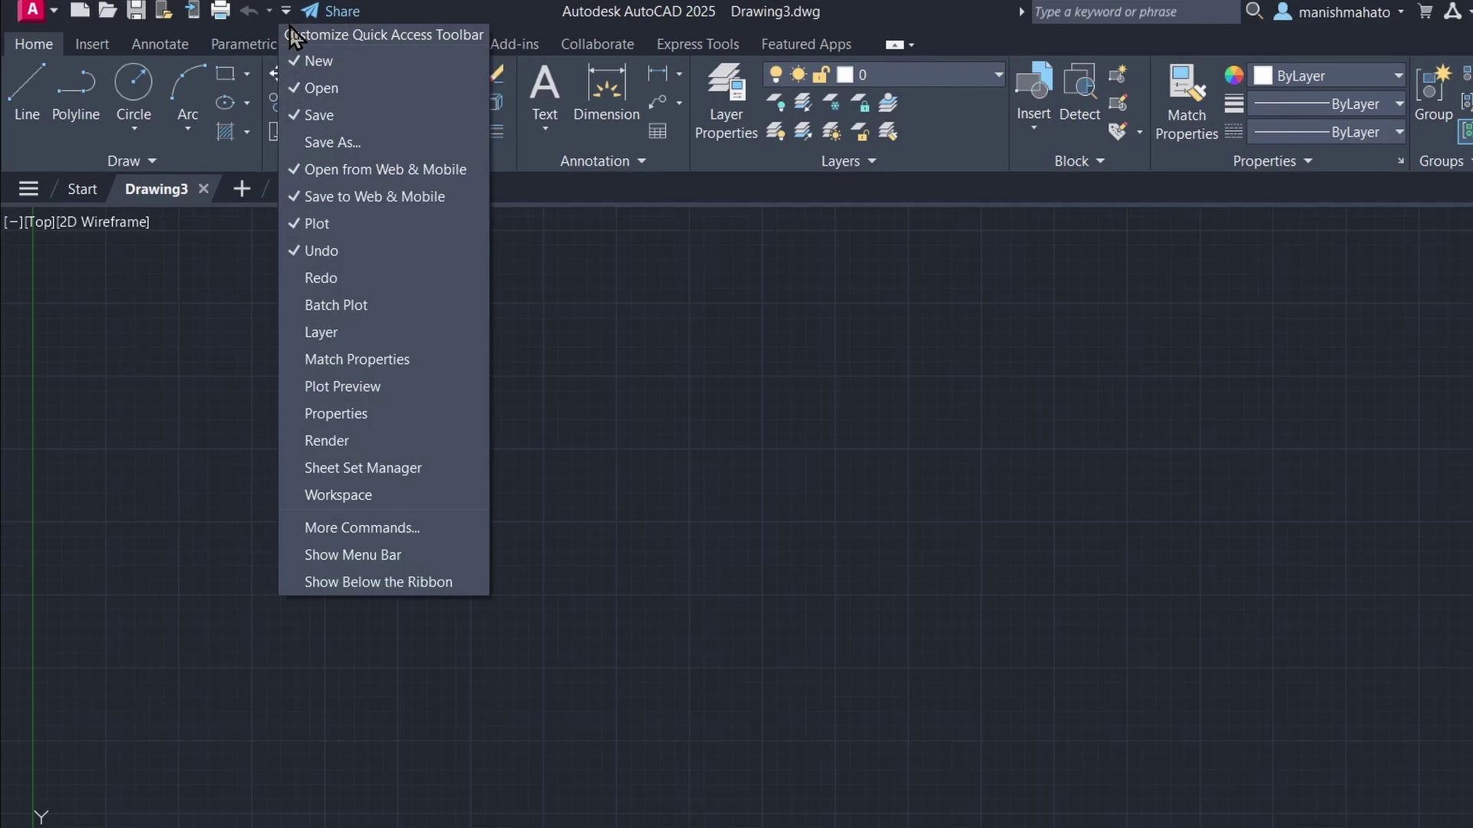
pyautogui.click(361, 138)
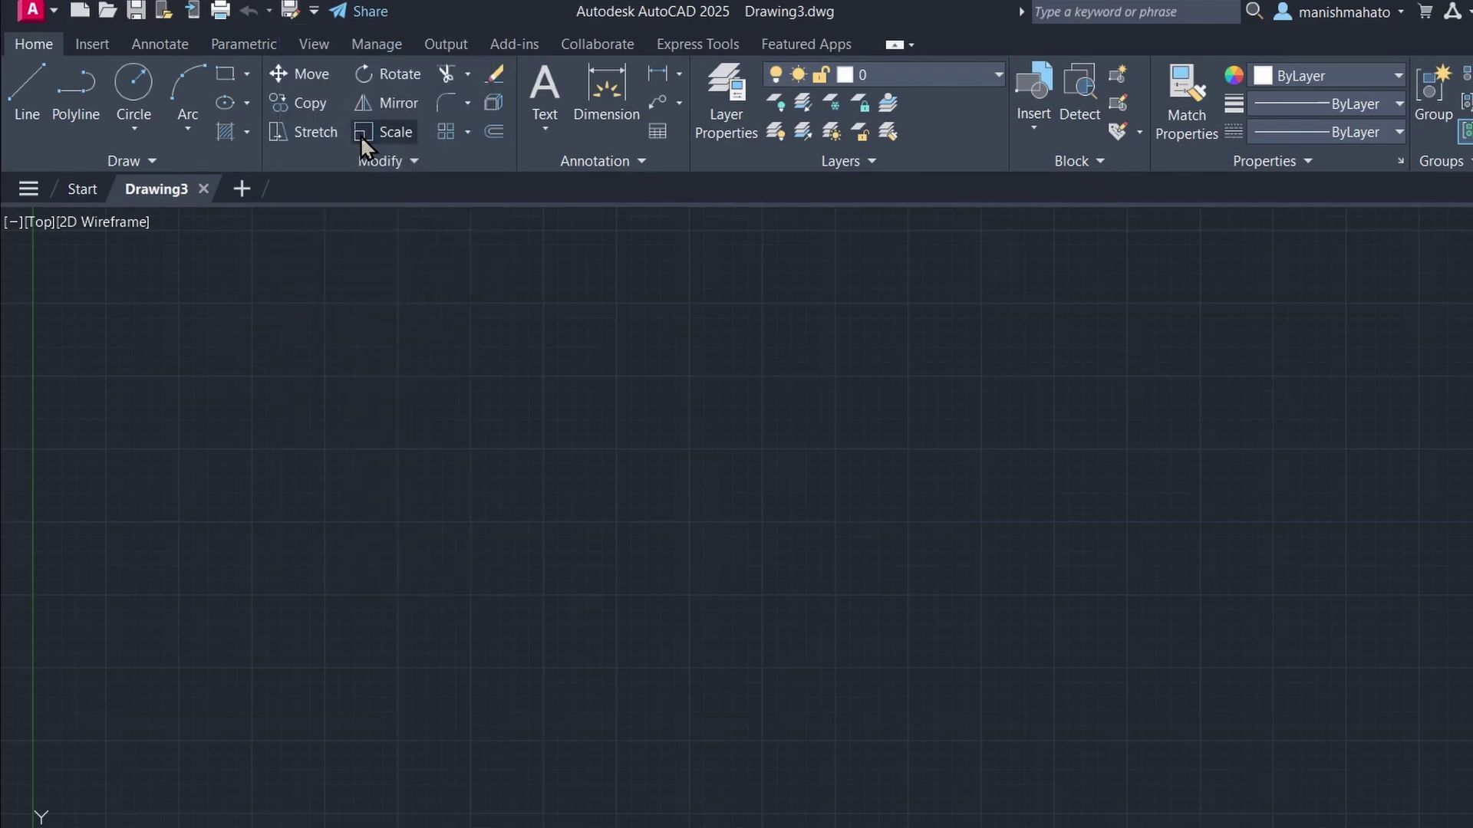
pyautogui.click(313, 11)
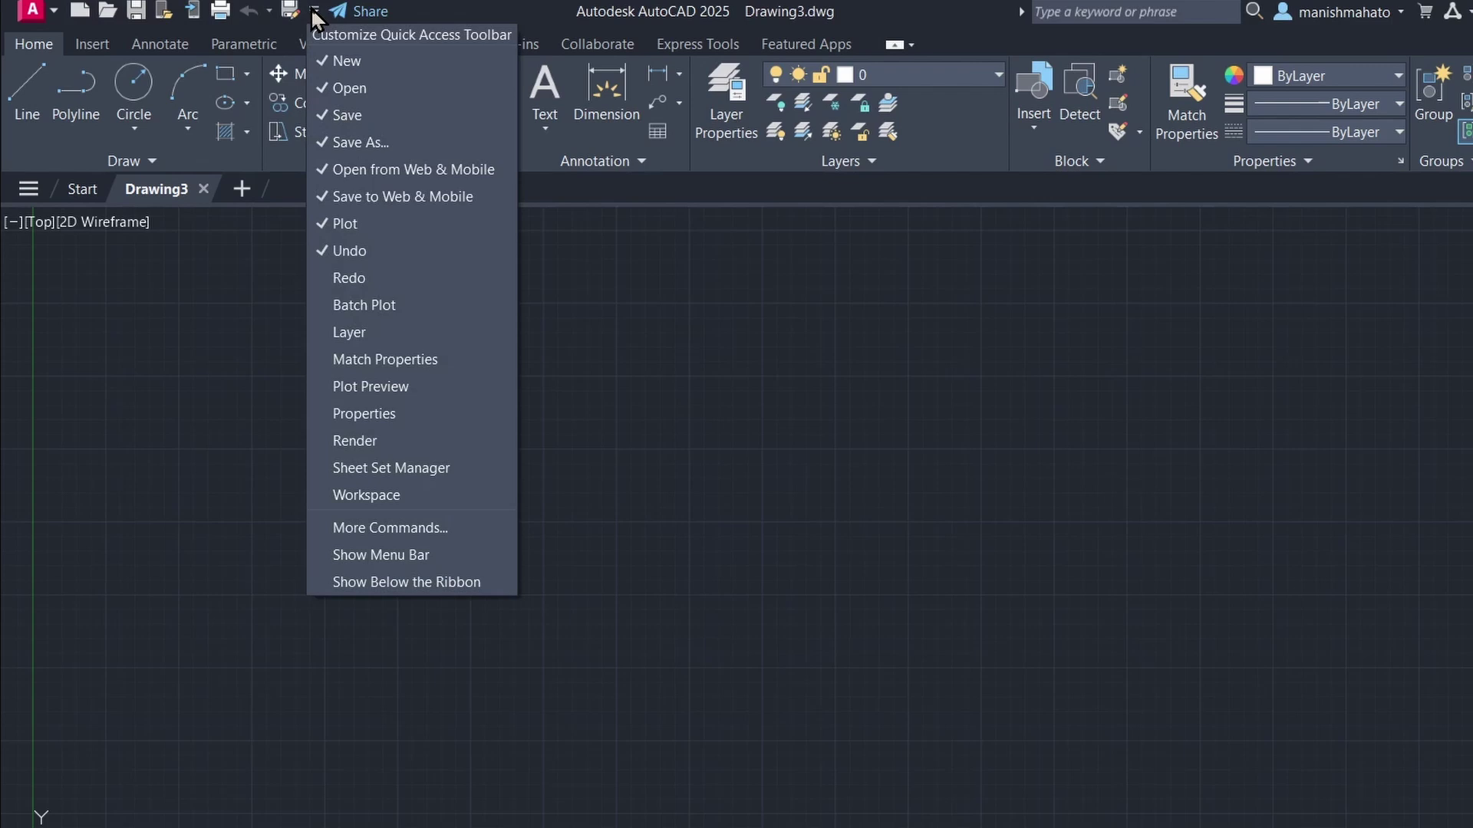
pyautogui.click(405, 283)
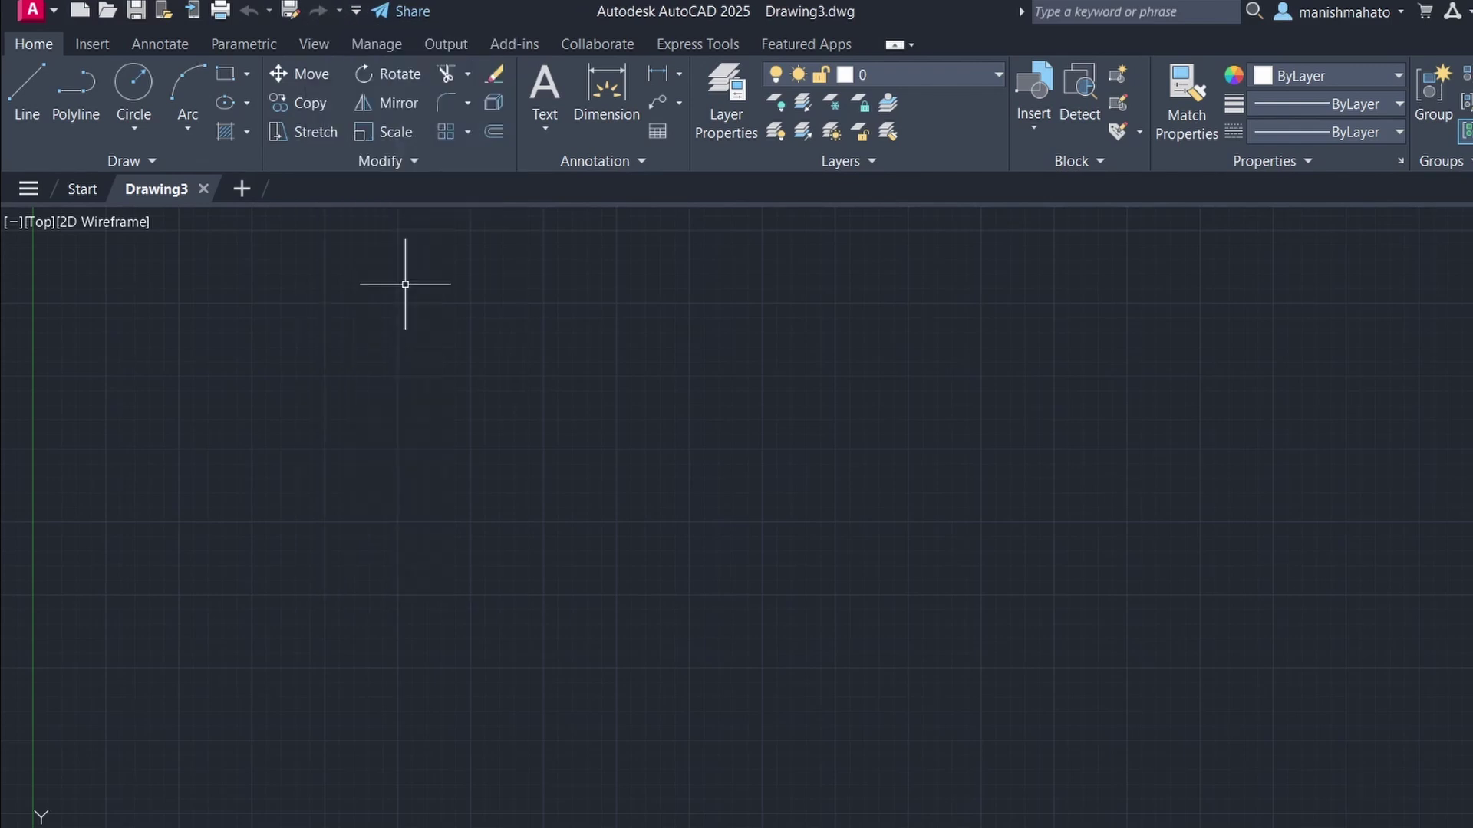
pyautogui.click(357, 11)
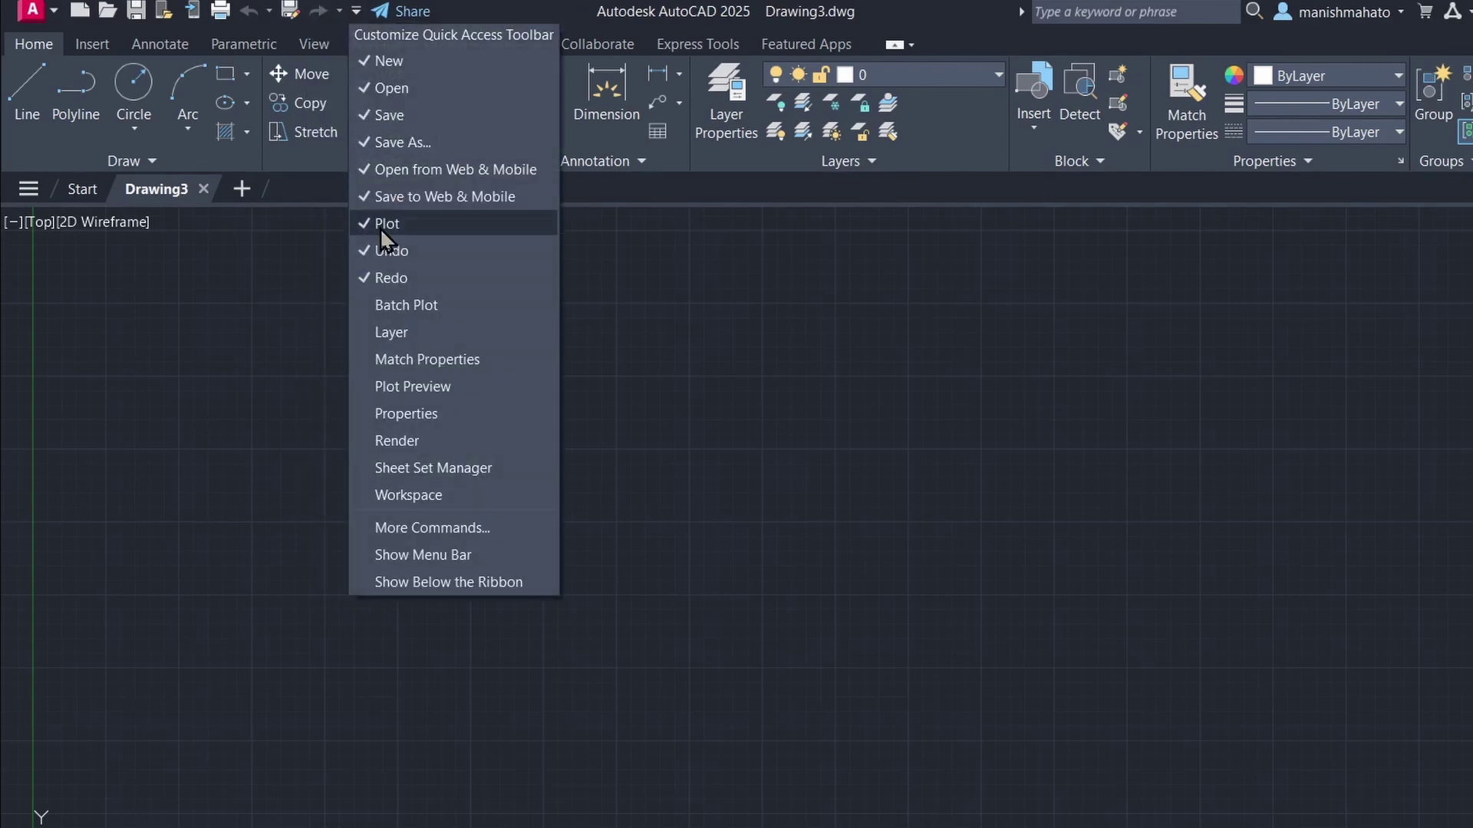
pyautogui.click(357, 11)
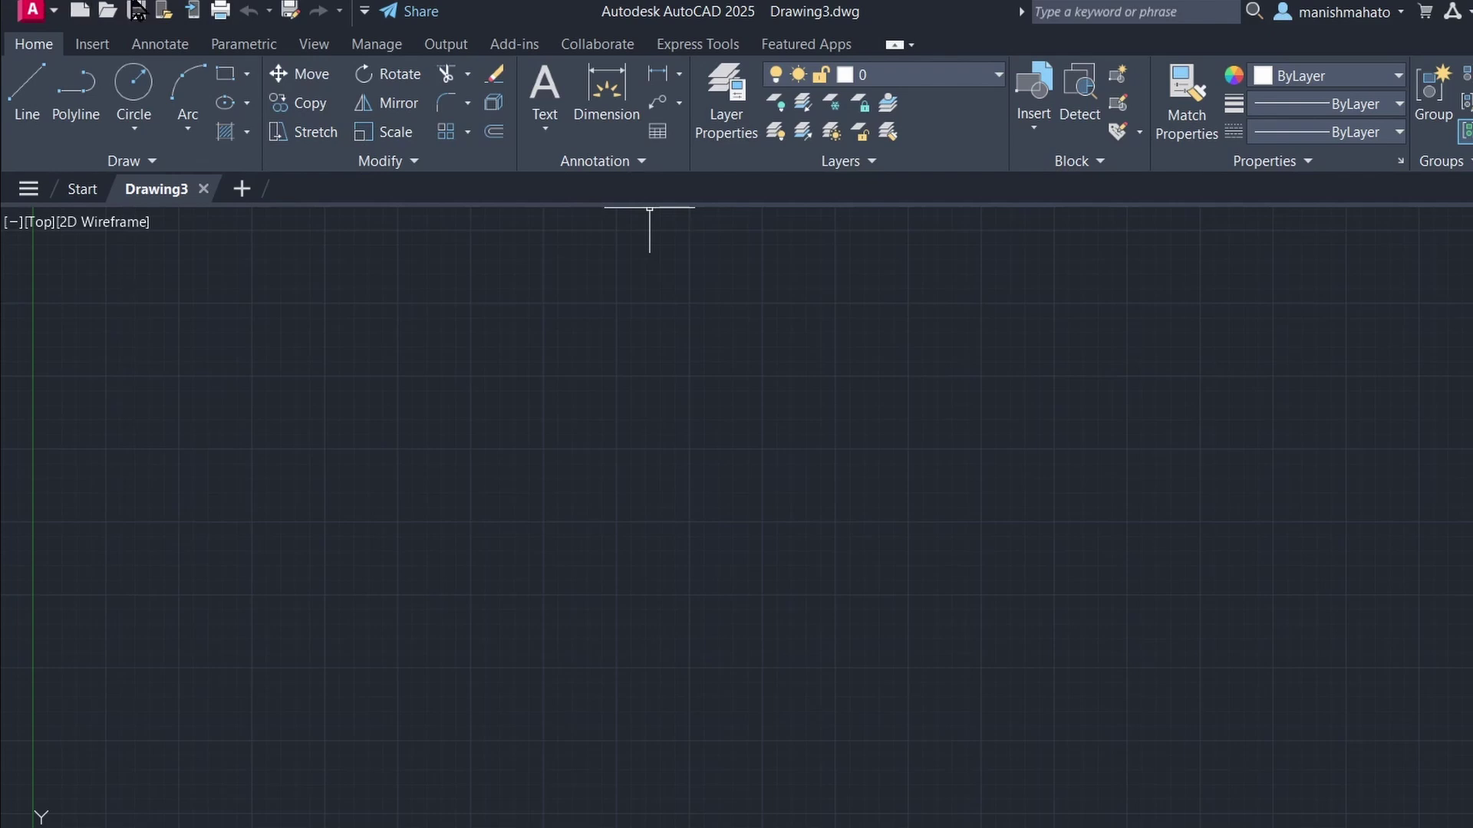
pyautogui.click(54, 9)
pyautogui.click(54, 10)
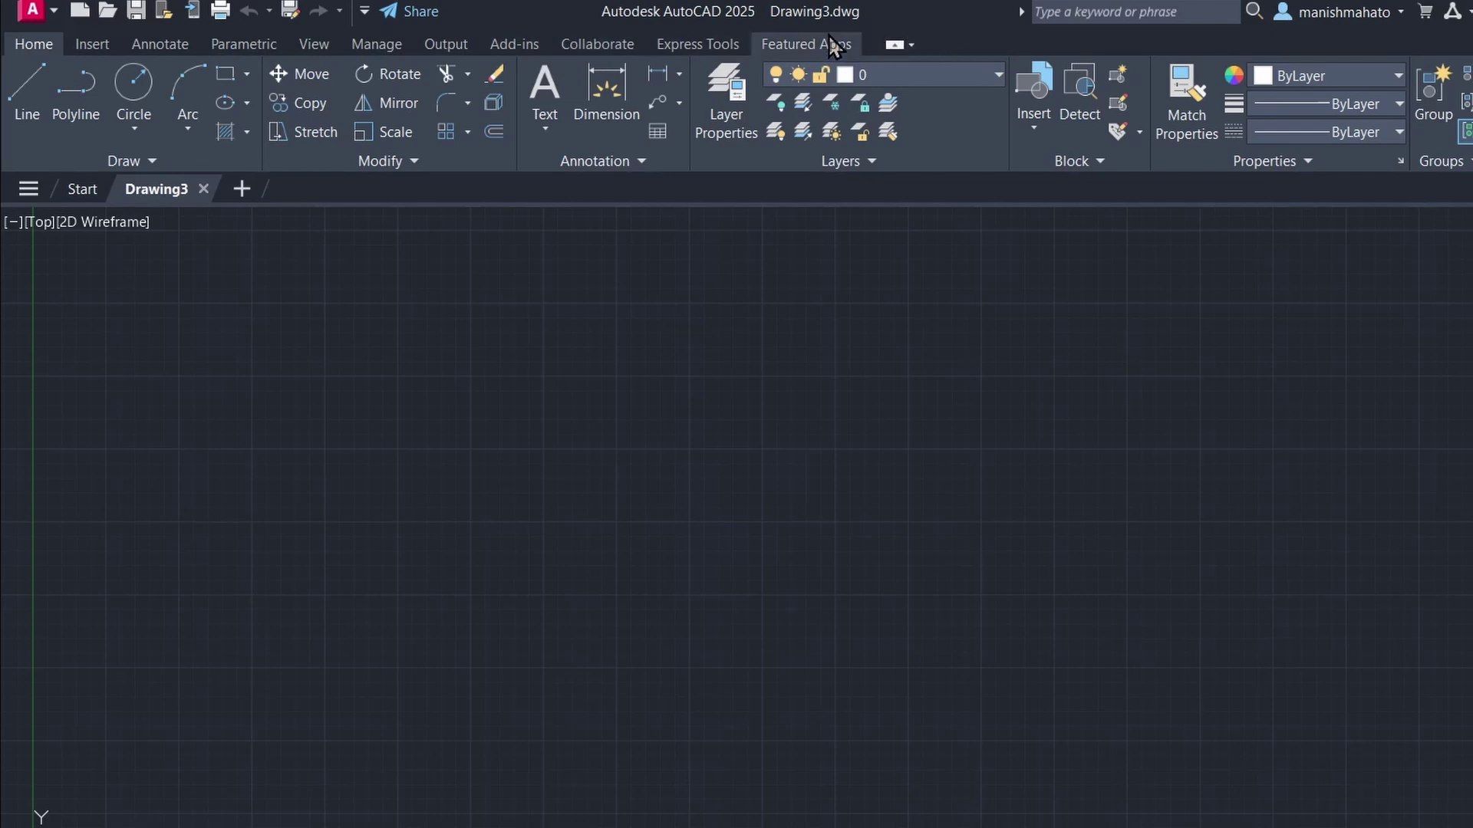
# Step: Cycle the ribbon through its minimized states of panel buttons, panel titles and tabs only, and restore the full ribbon
pyautogui.click(895, 44)
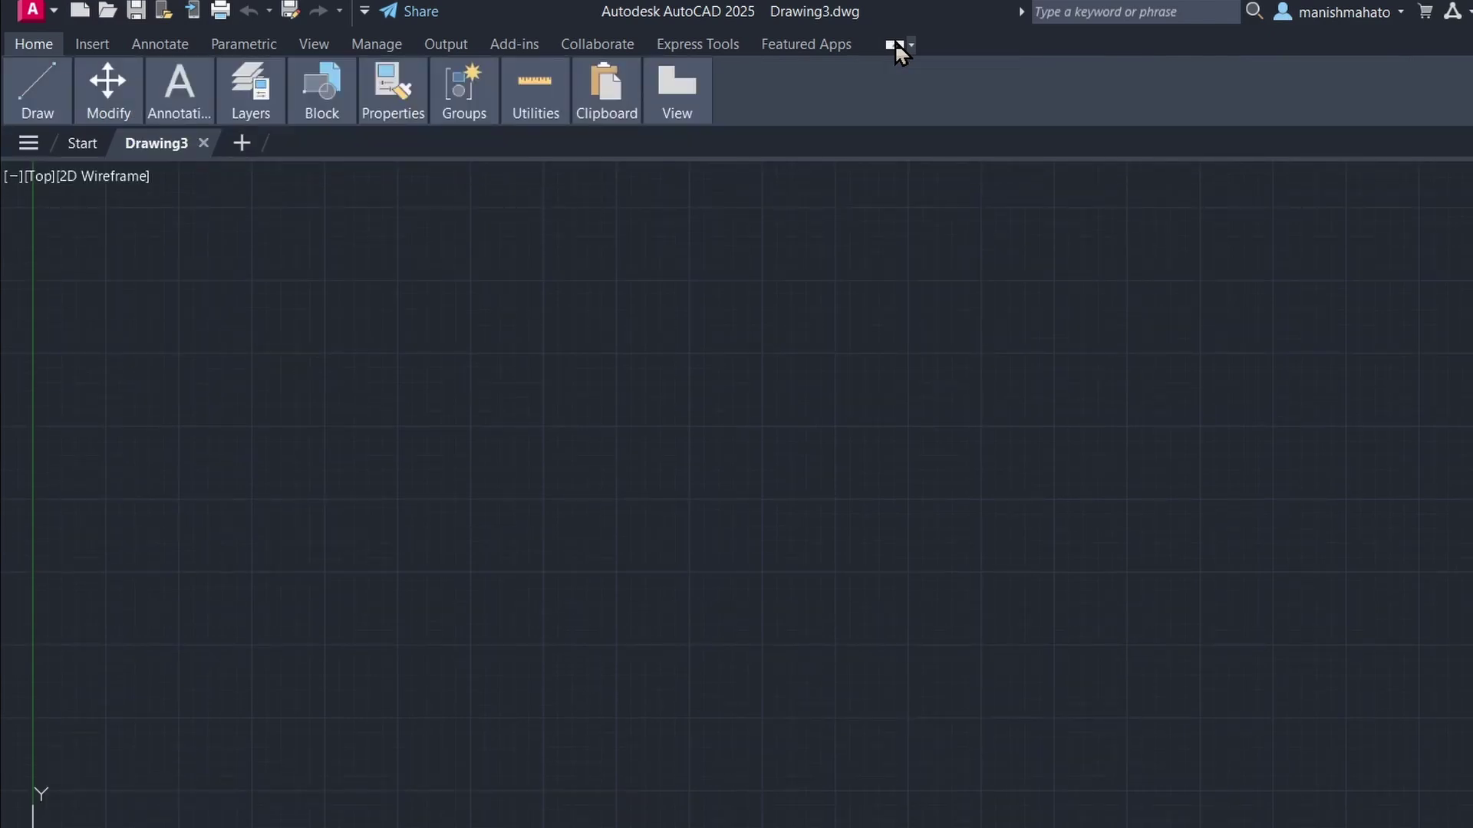
pyautogui.moveTo(41, 80)
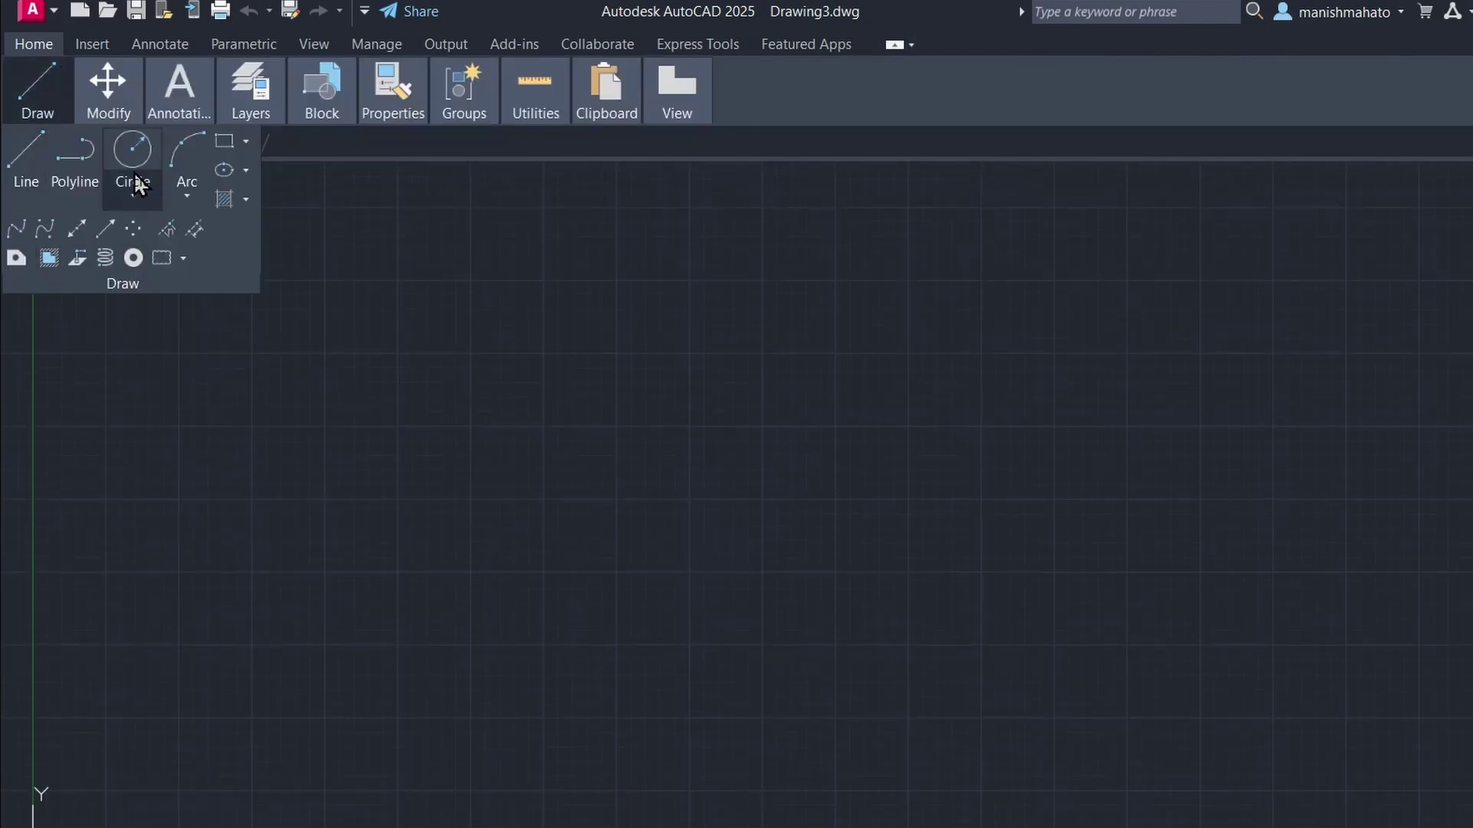
pyautogui.click(895, 43)
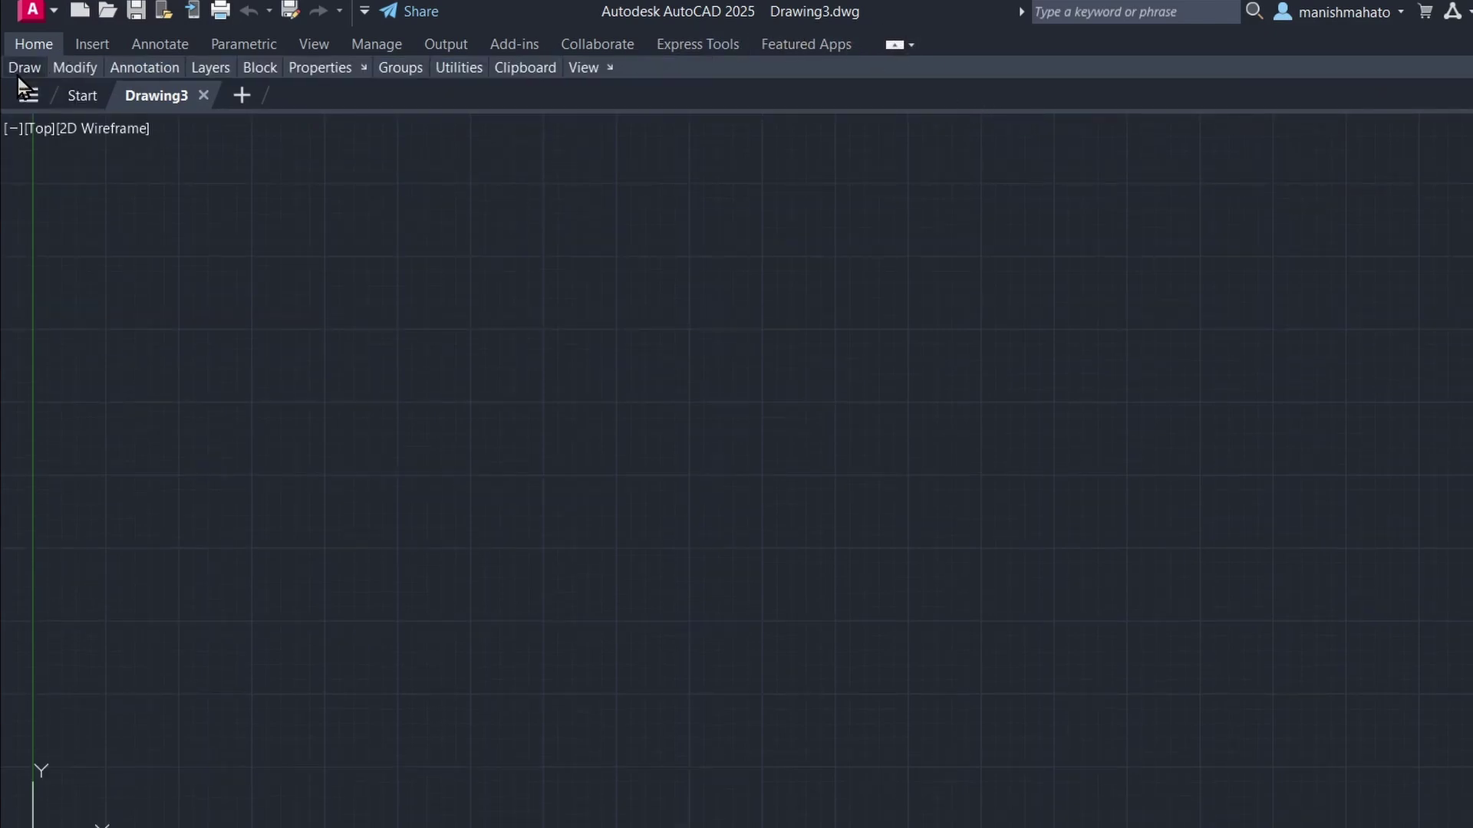
pyautogui.moveTo(24, 68)
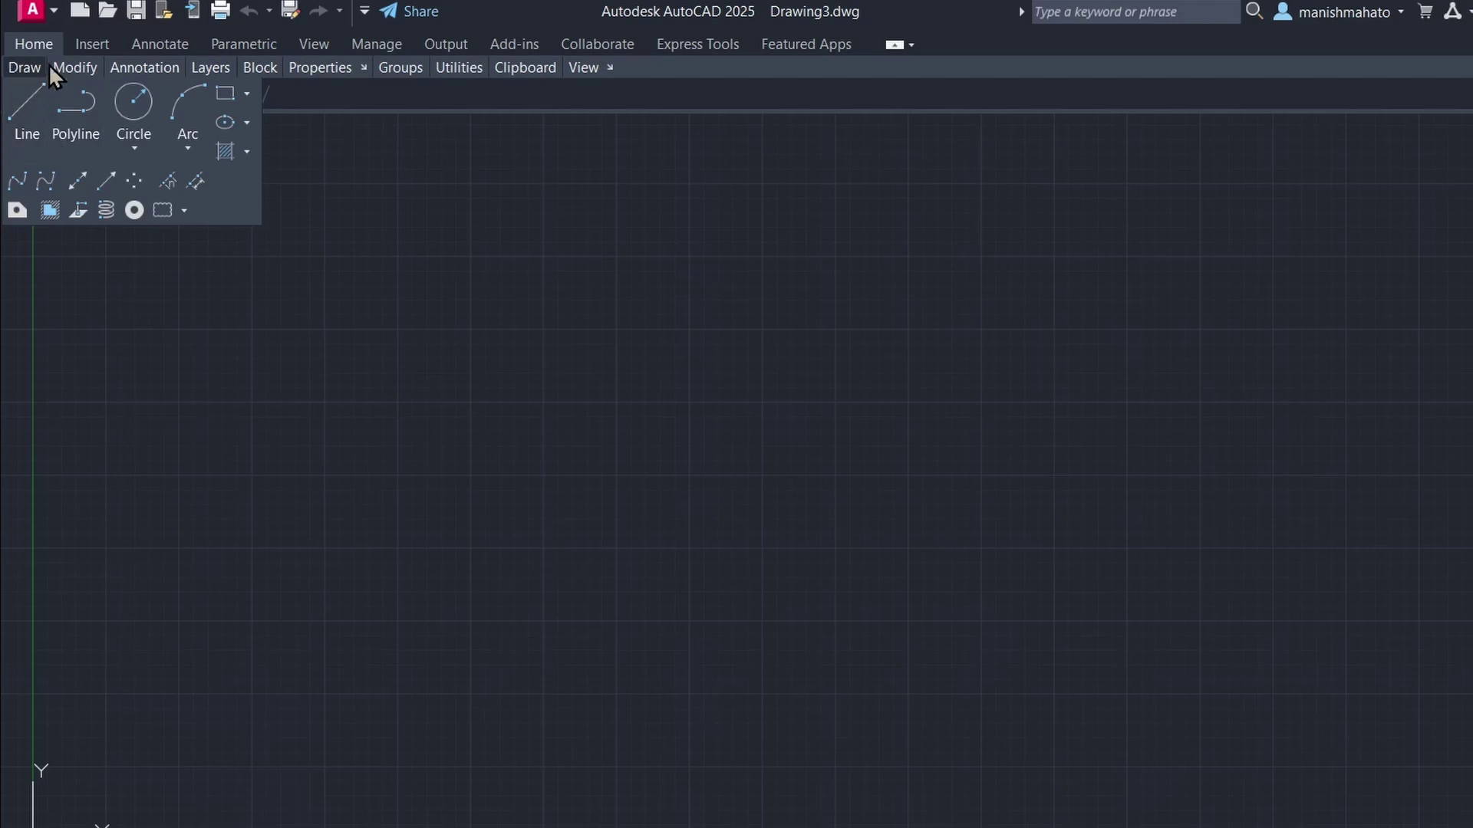
pyautogui.click(896, 45)
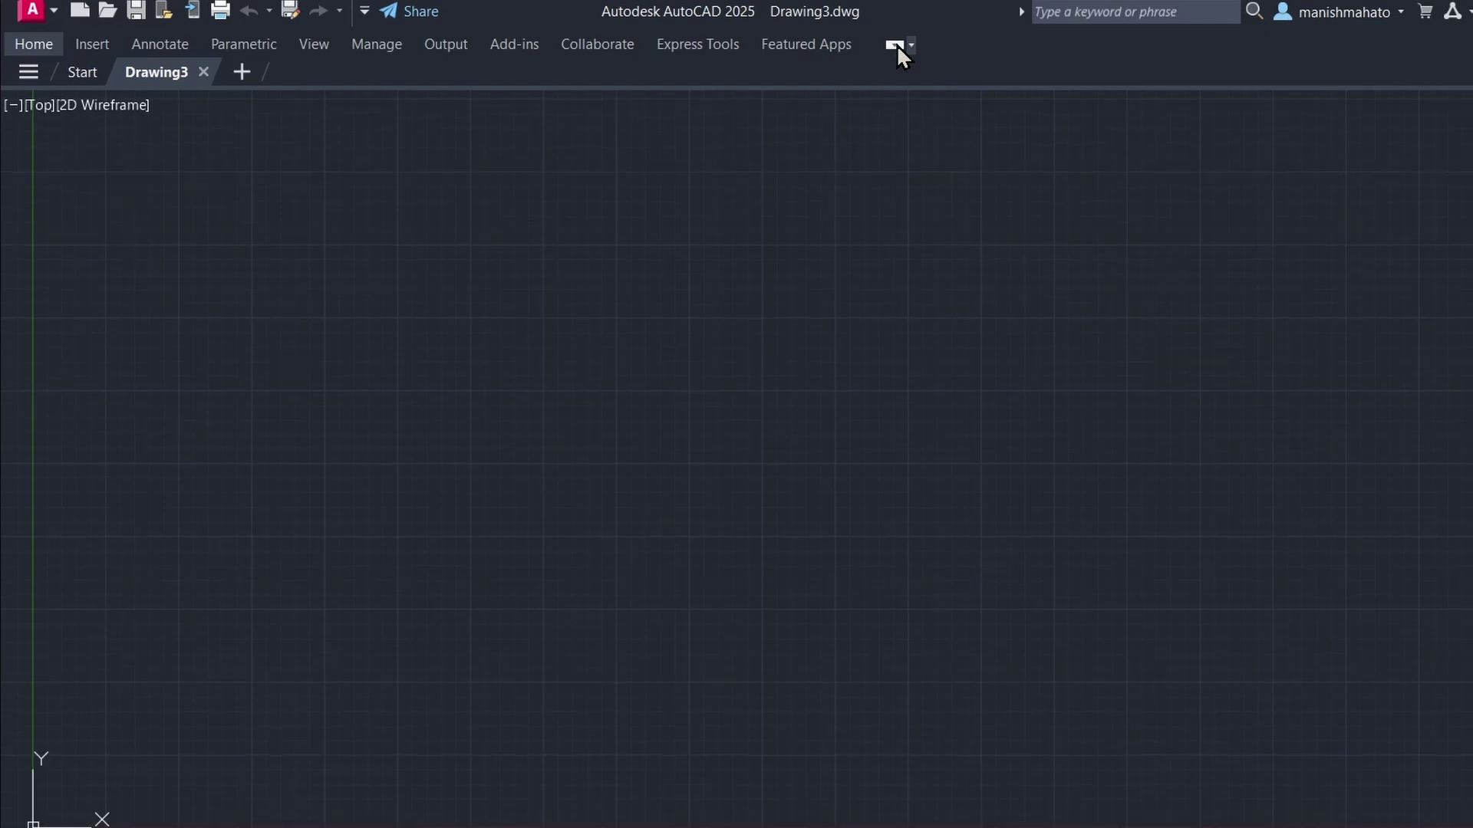
pyautogui.click(896, 44)
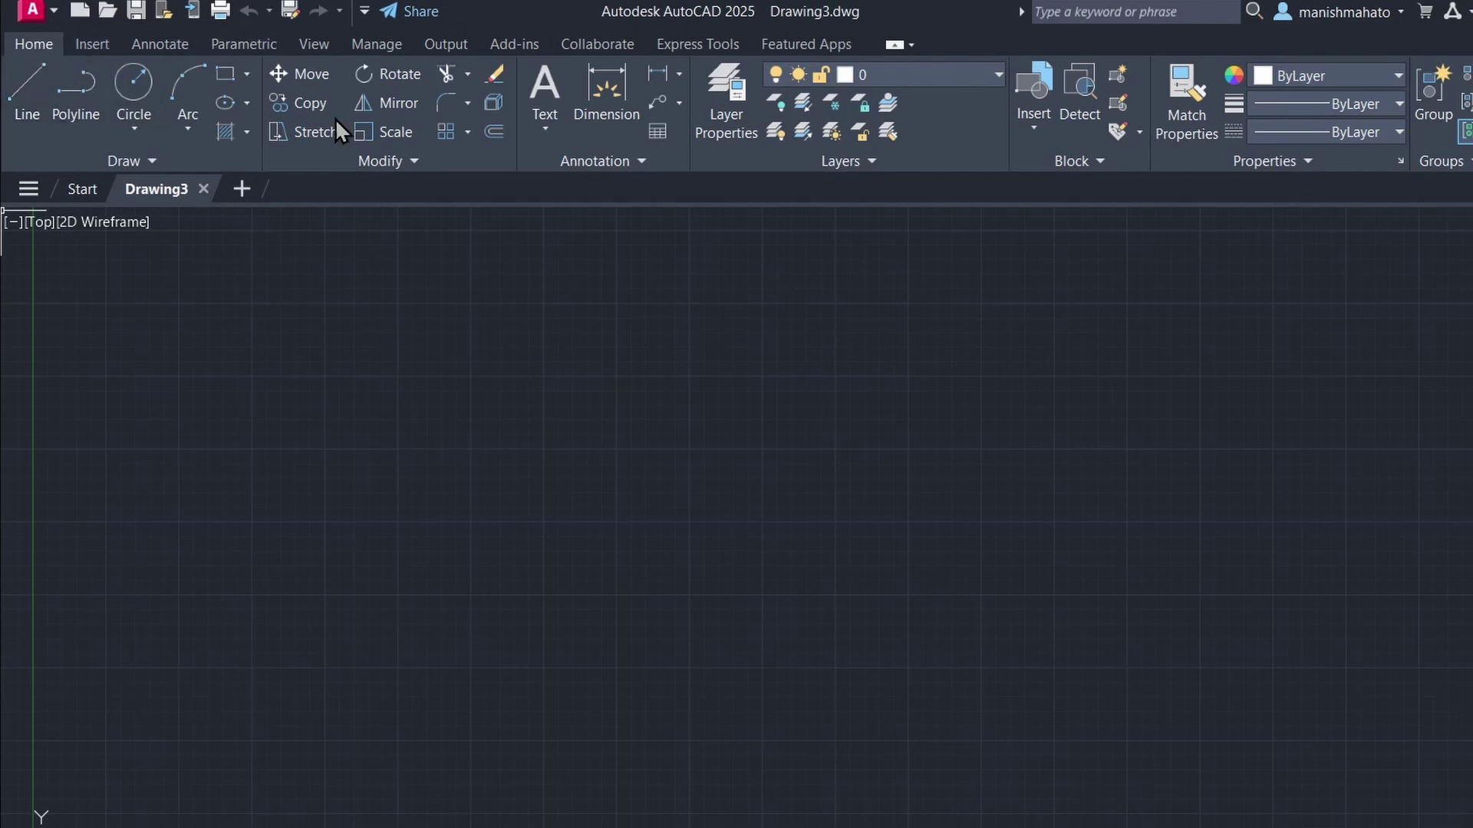
# Step: Examine the Insert, Annotate, Parametric, View, Manage and Output tool sets of the ribbon, and return to the Home tools
pyautogui.click(106, 43)
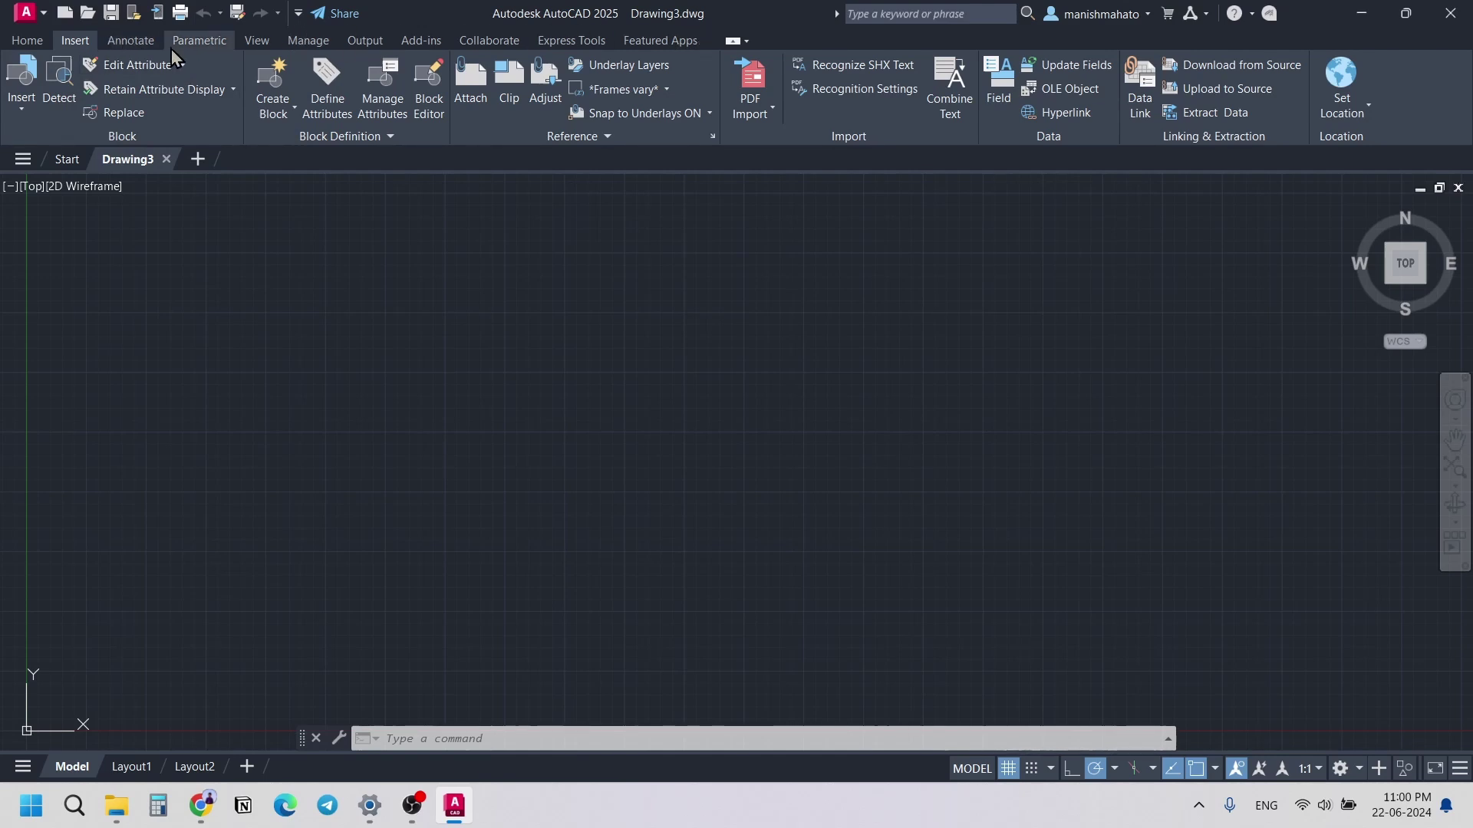
pyautogui.click(129, 42)
pyautogui.click(196, 42)
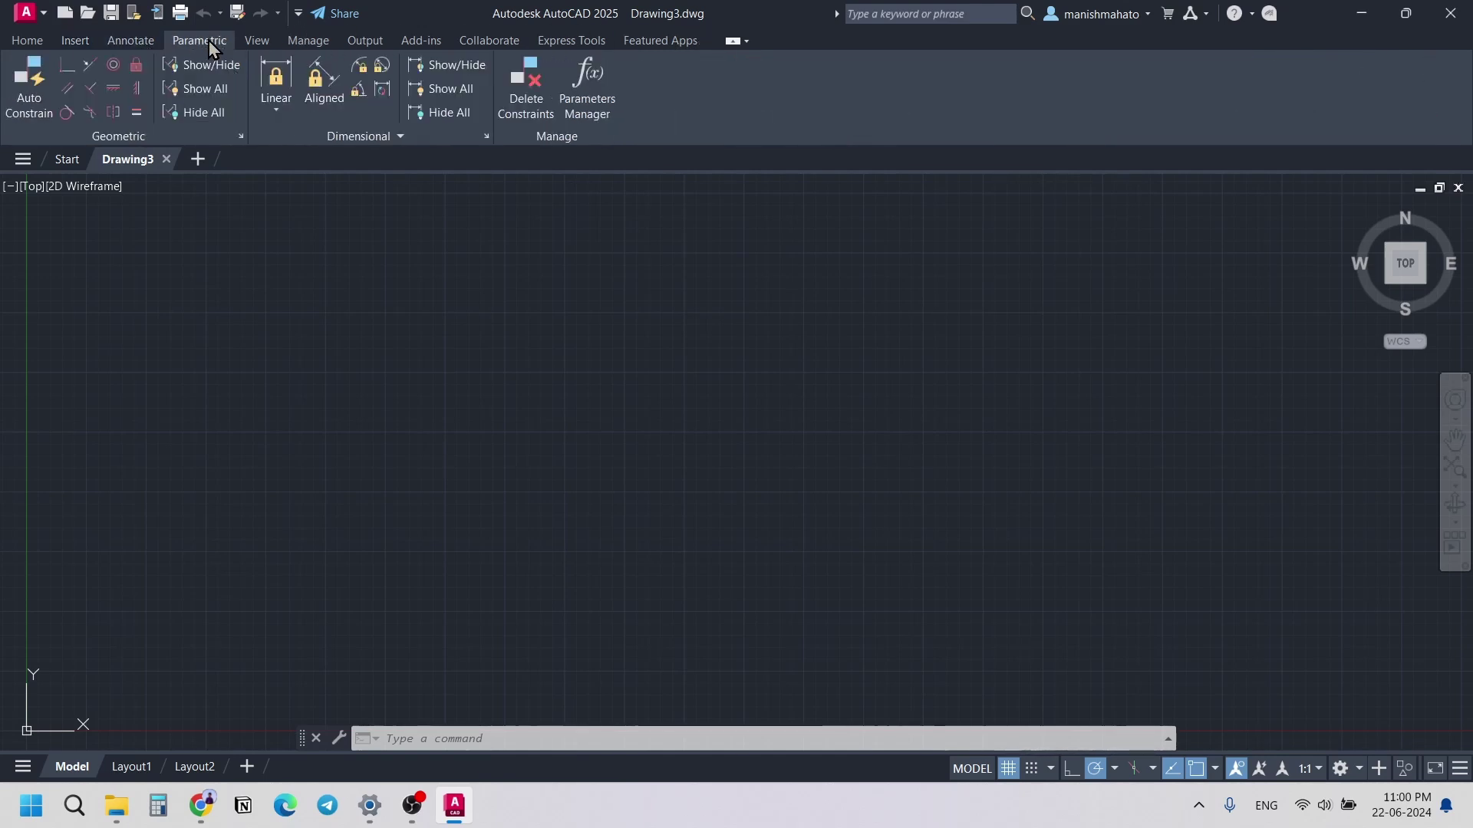
pyautogui.click(256, 42)
pyautogui.click(307, 41)
pyautogui.click(363, 44)
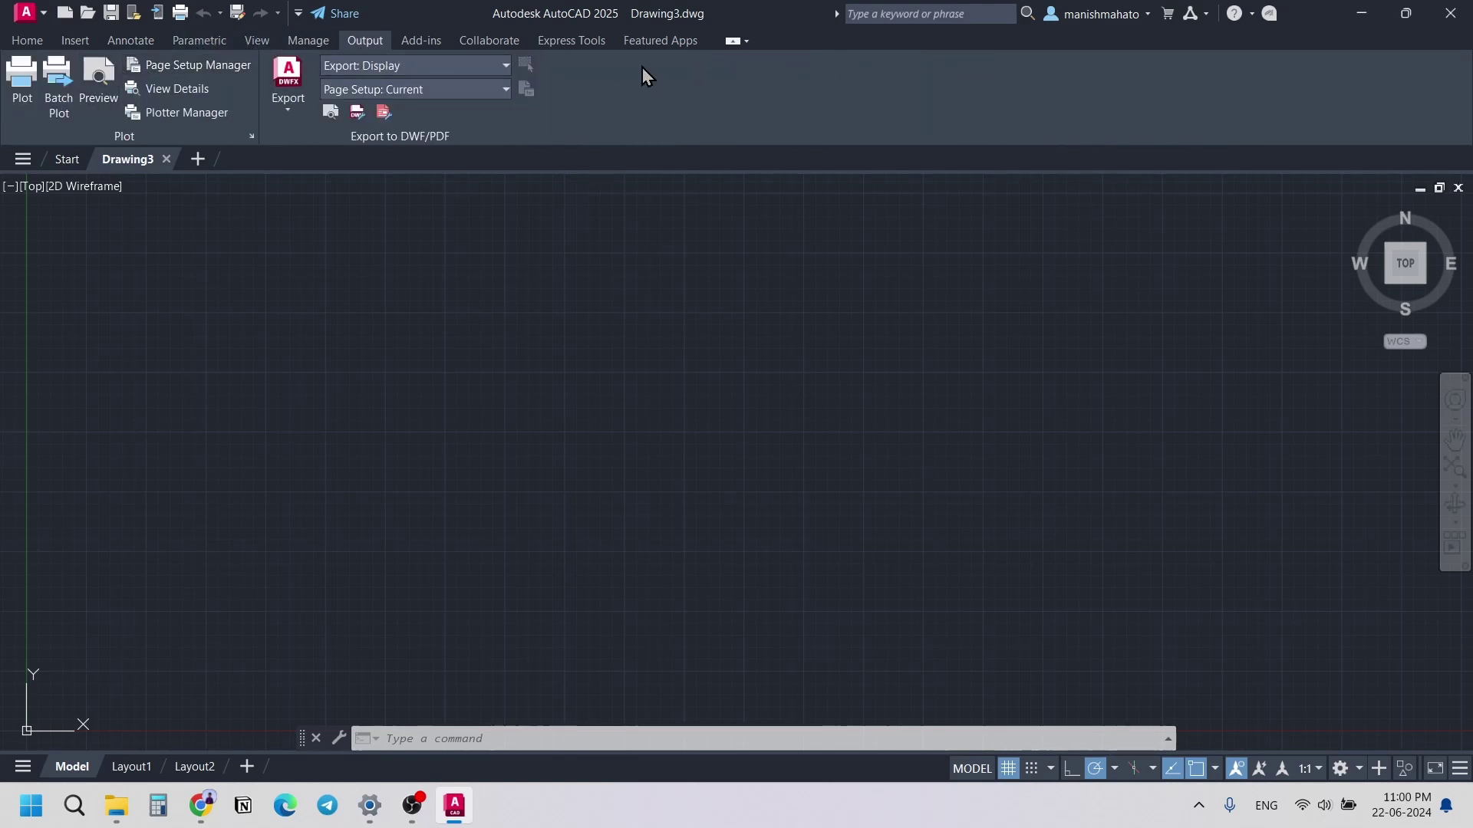
pyautogui.click(26, 41)
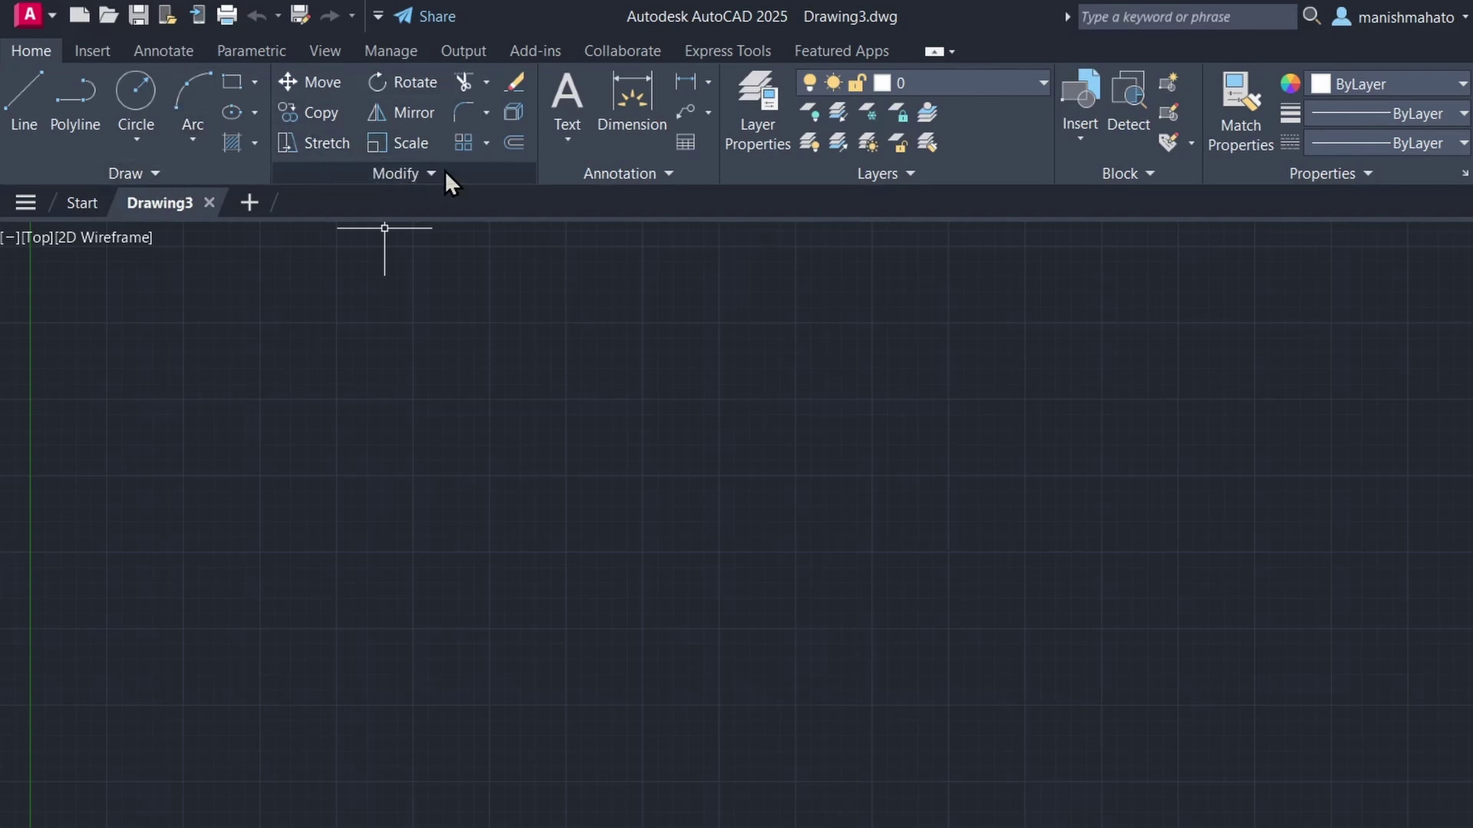
# Step: Examine the additional tools in the expanded Draw, Modify, Annotation, Layers and Block groups of the Home ribbon
pyautogui.click(192, 167)
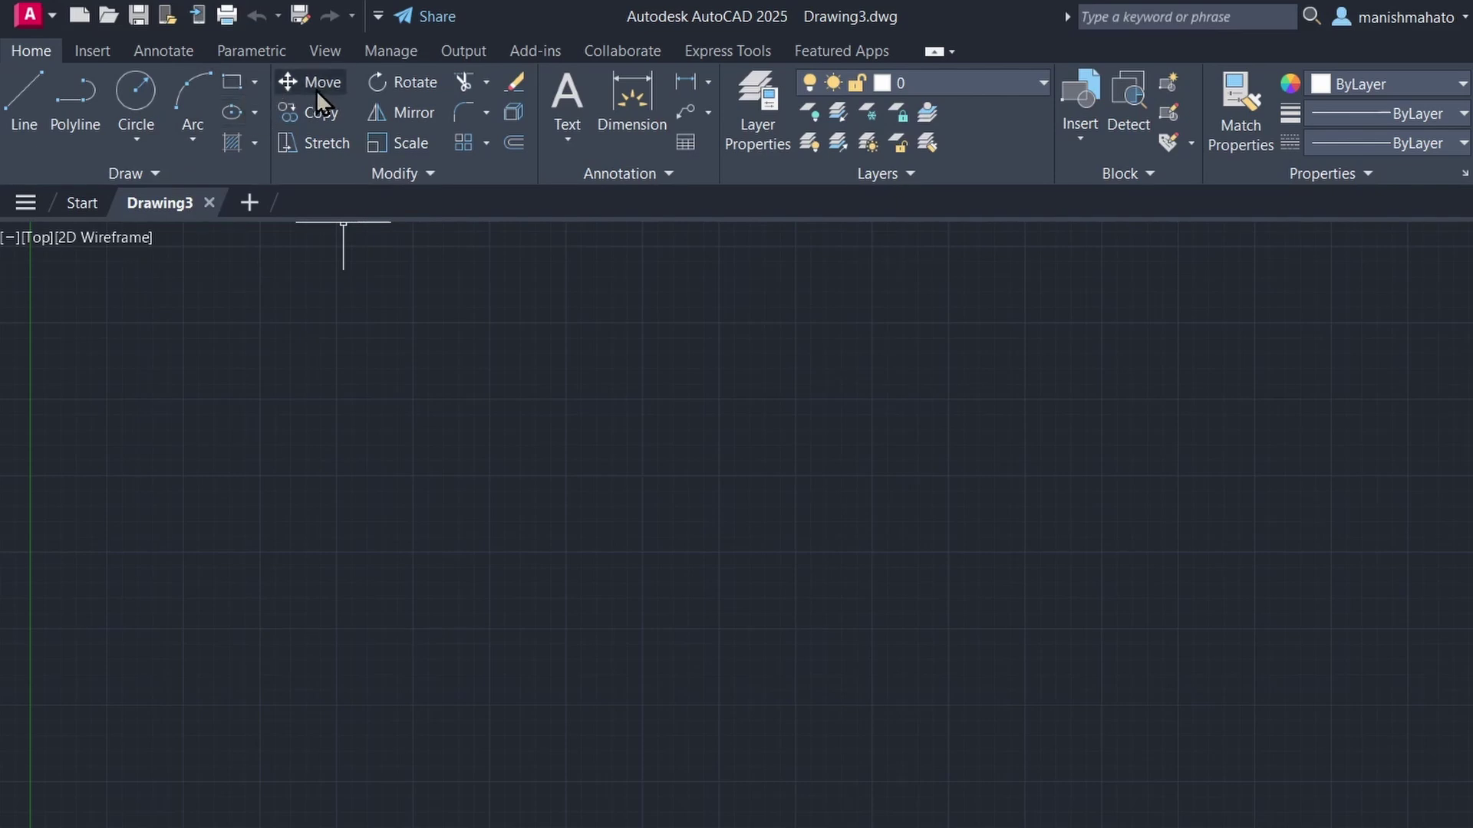
pyautogui.click(415, 175)
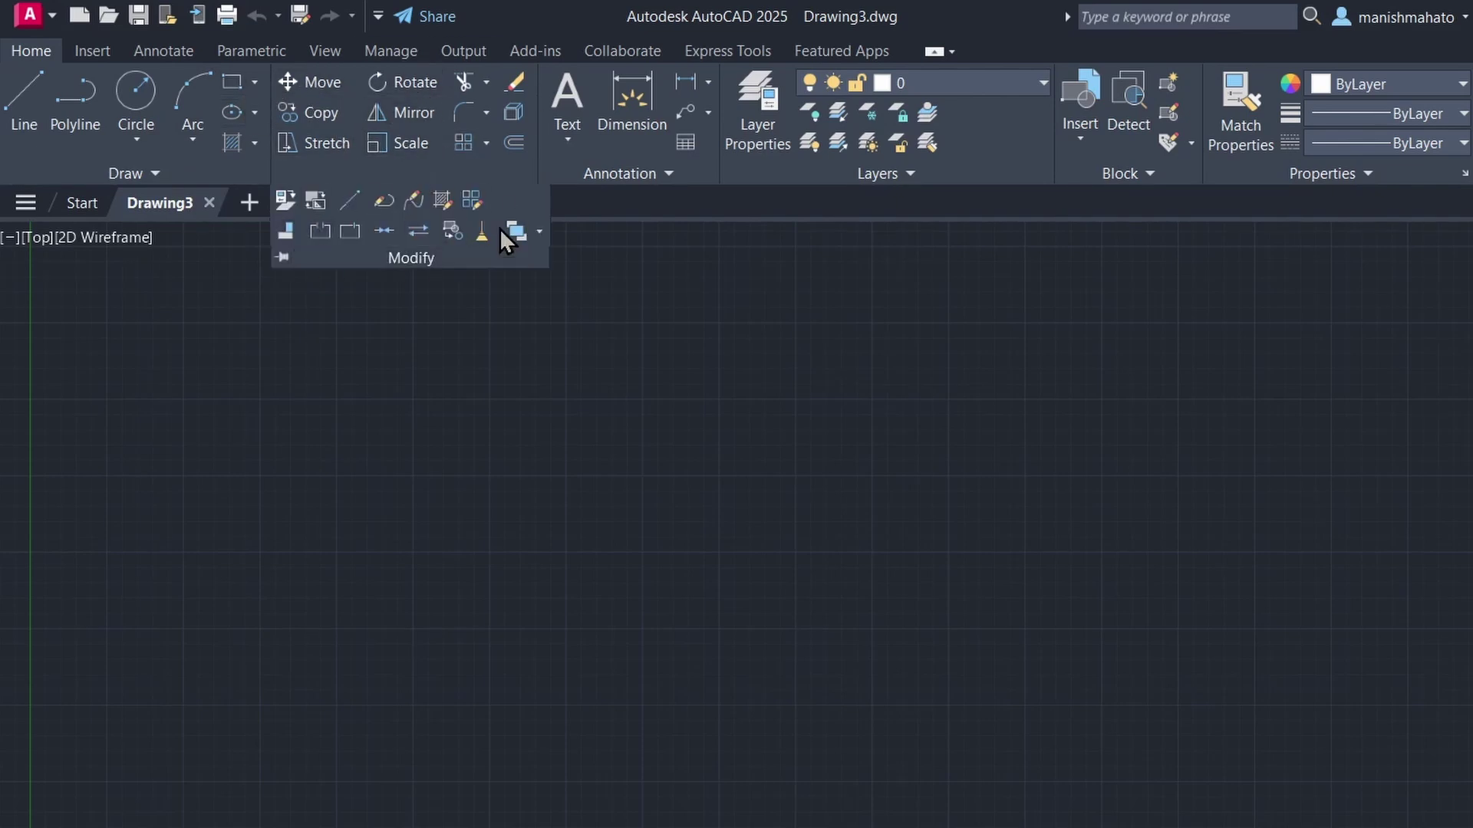
pyautogui.click(642, 175)
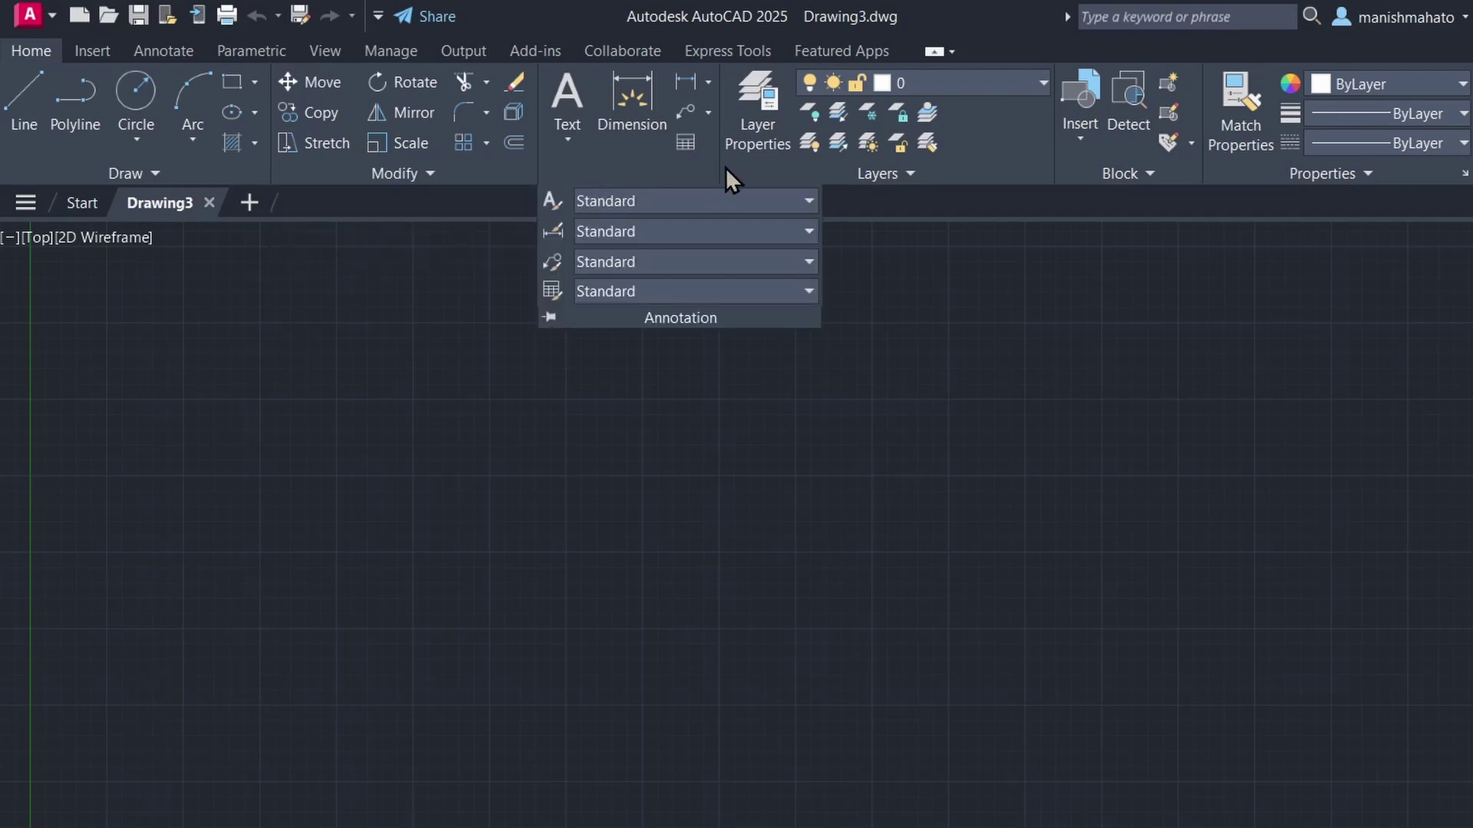
pyautogui.click(907, 174)
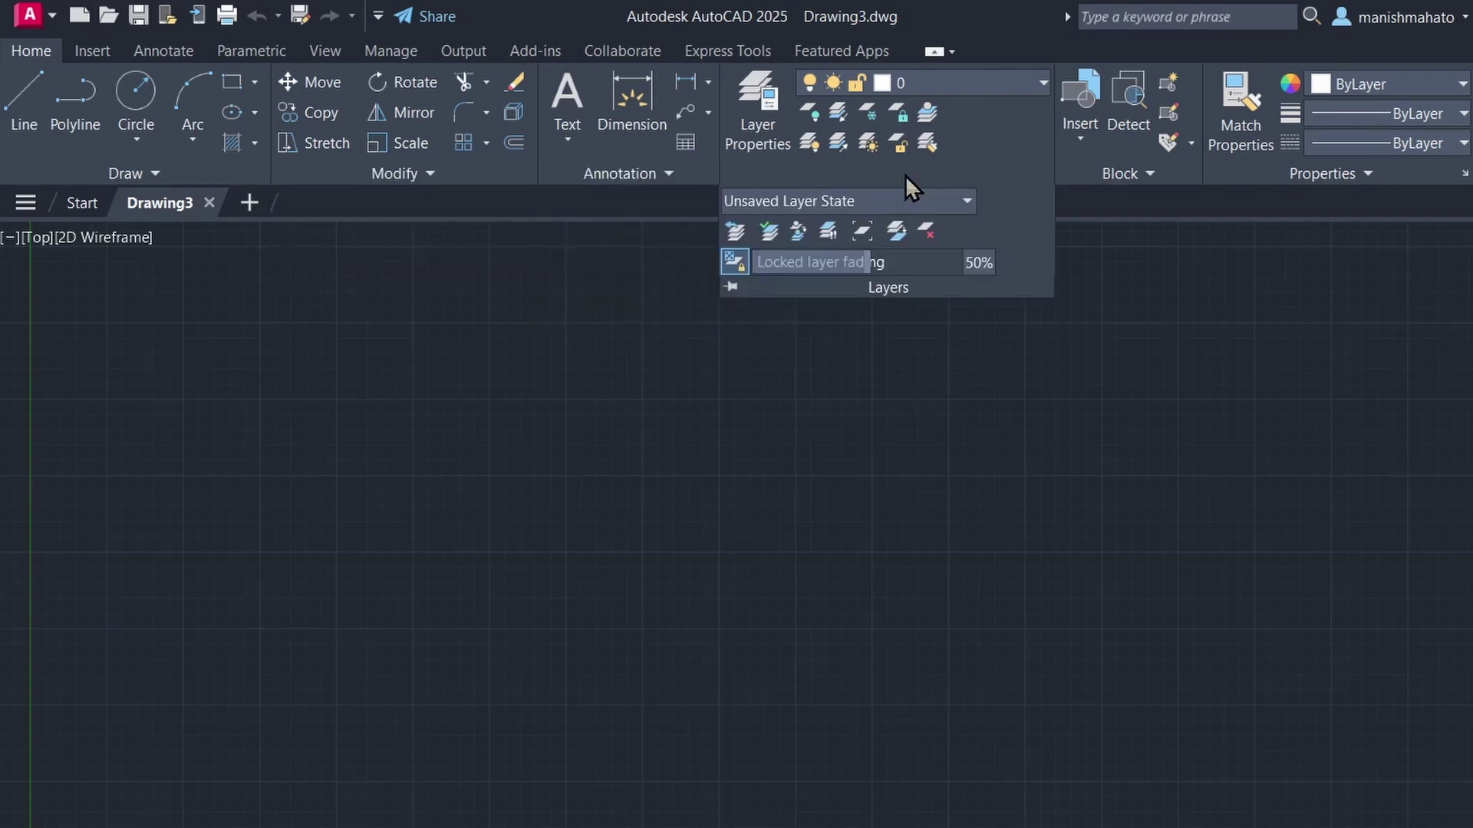
pyautogui.click(1105, 173)
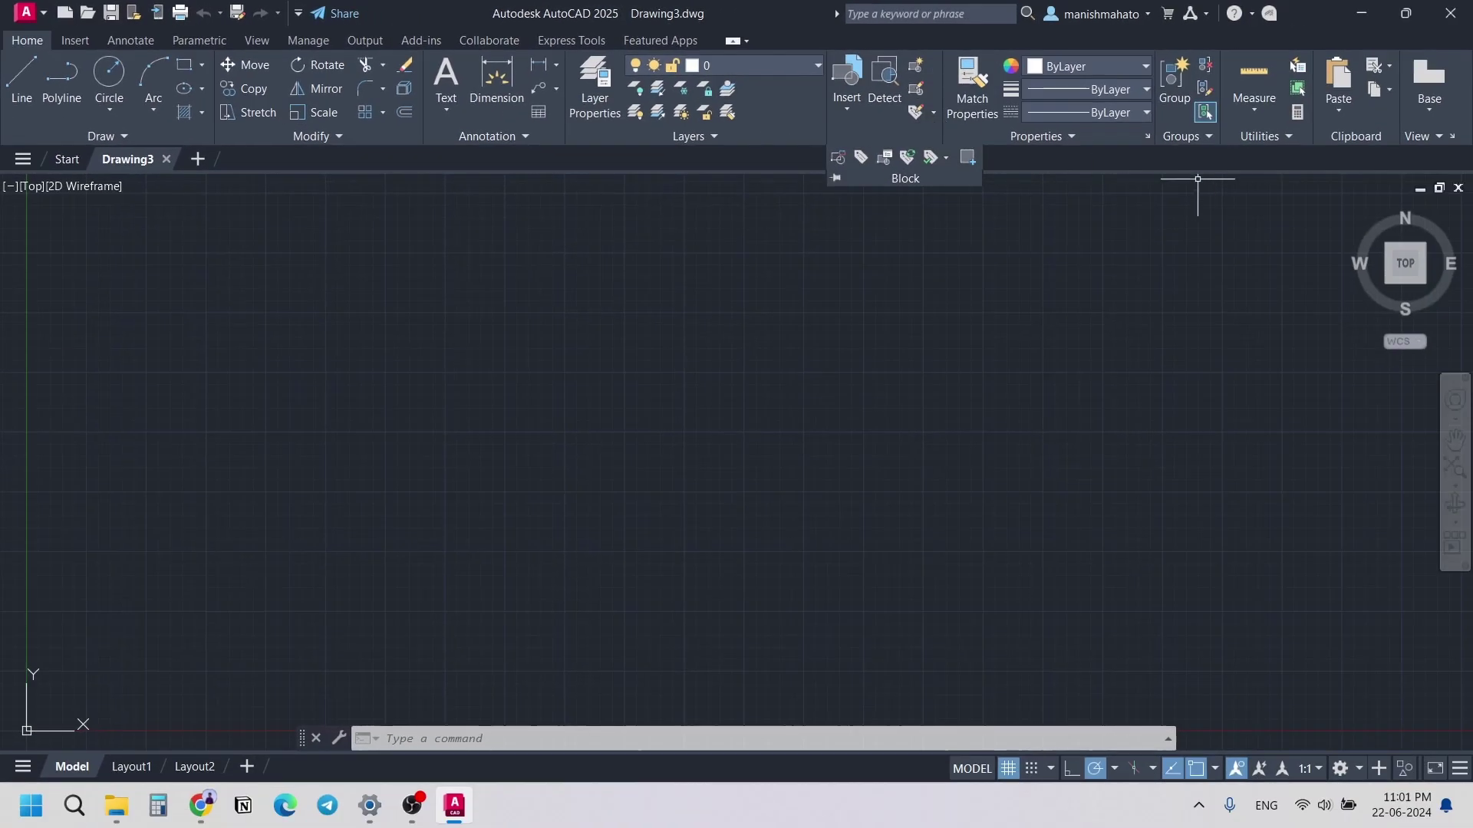
# Step: Check the additional tools in the expanded Properties and Groups sections of the Home ribbon
pyautogui.click(1081, 141)
pyautogui.click(1167, 137)
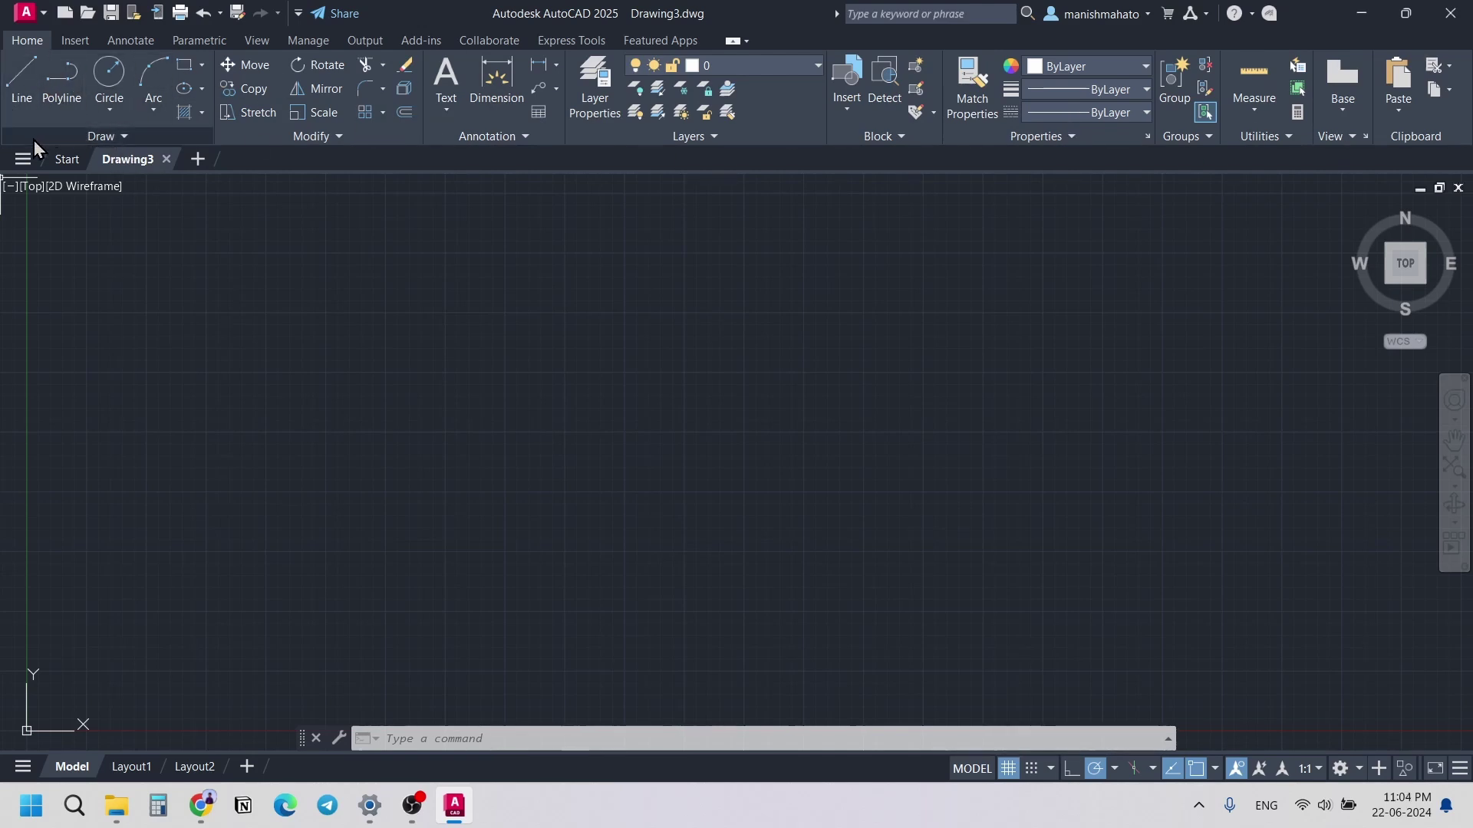
# Step: Rearrange the Home ribbon so its first groups run Draw, Modify, Layers and Annotation
pyautogui.moveTo(34, 137); pyautogui.dragTo(296, 141)
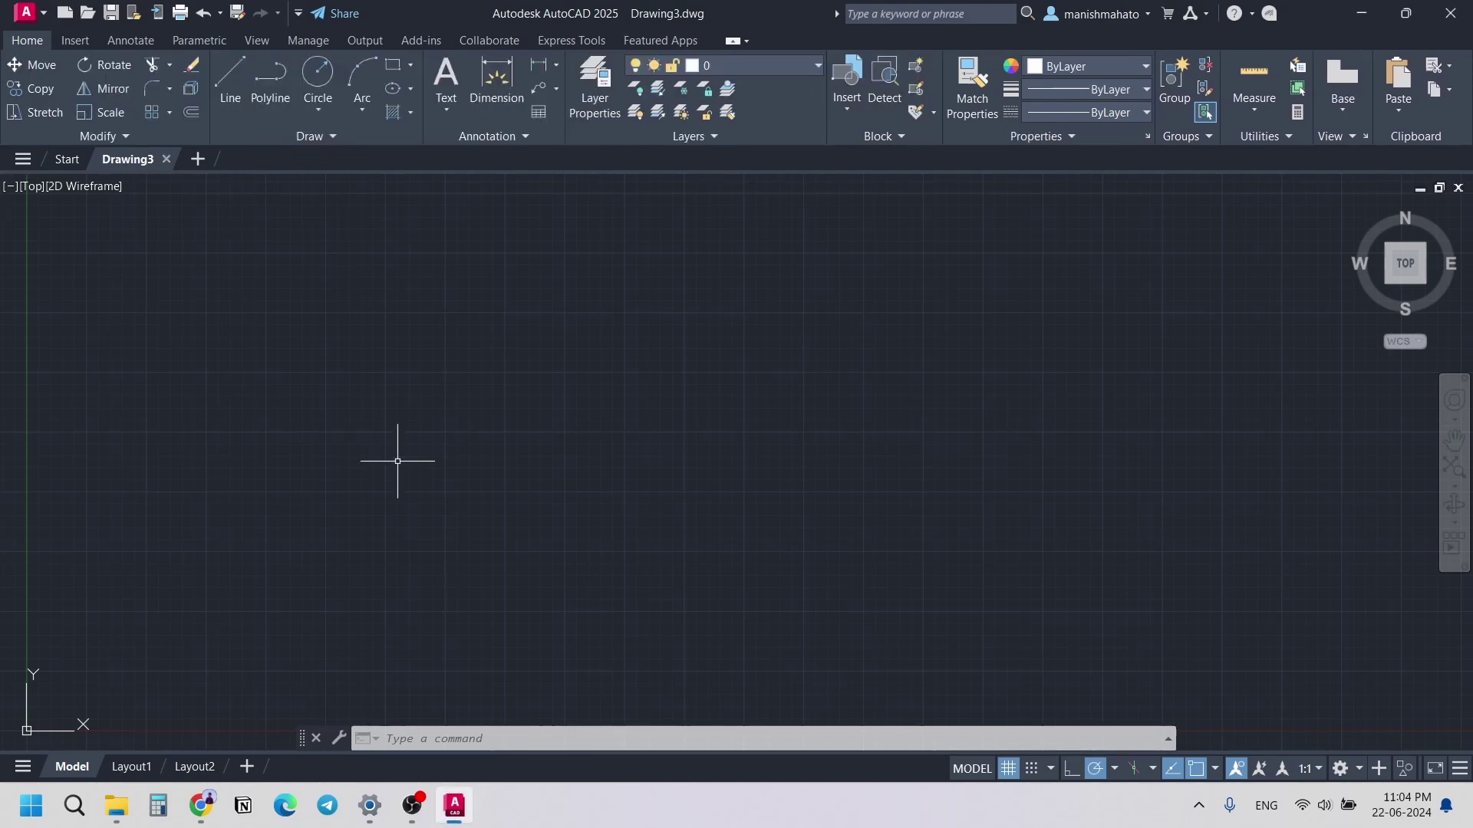
pyautogui.moveTo(753, 140)
pyautogui.mouseDown()
pyautogui.moveTo(430, 122)
pyautogui.moveTo(59, 132)
pyautogui.mouseUp()
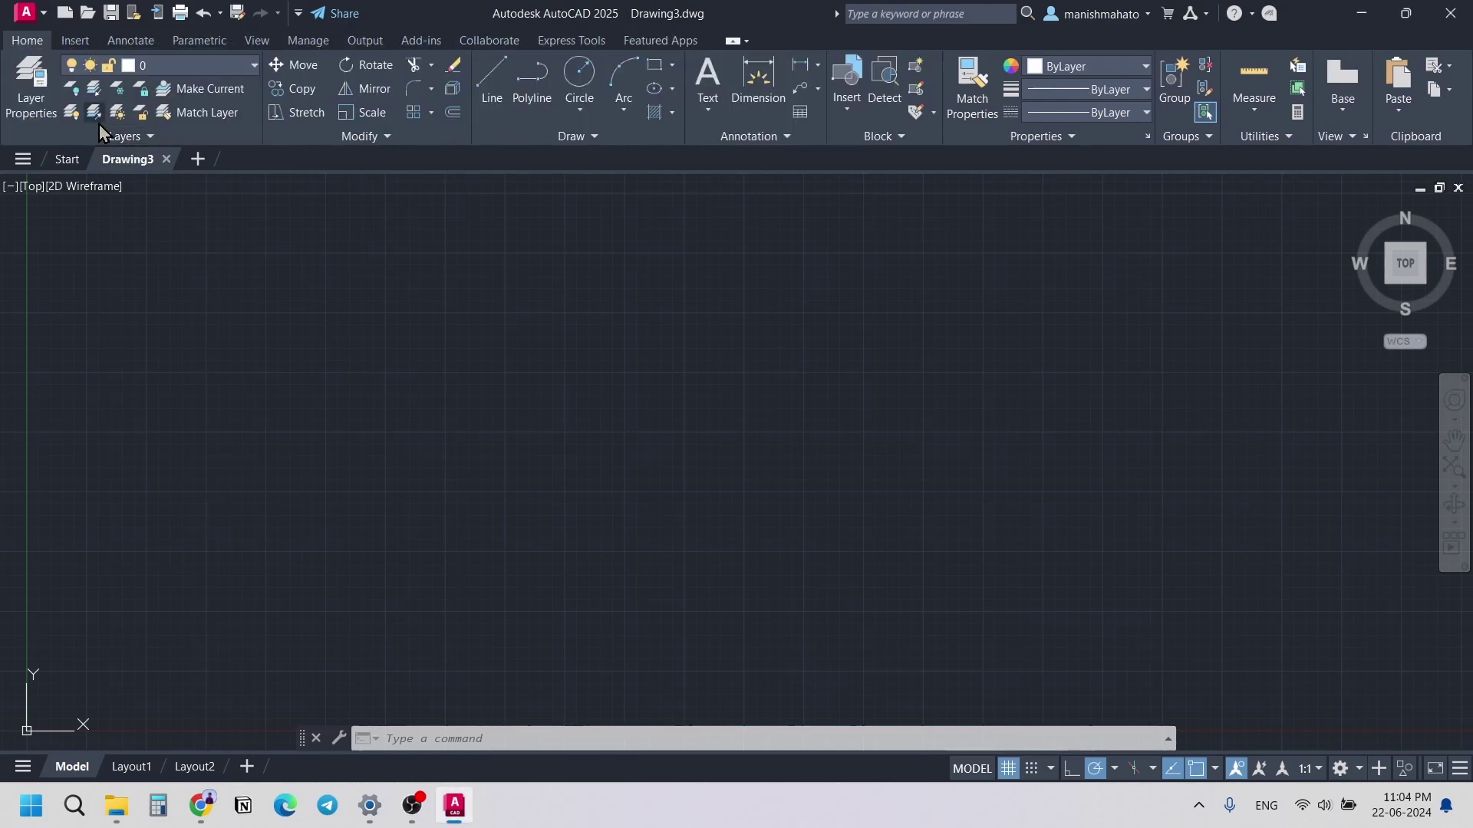
pyautogui.hotkey('ctrl', 'z')
pyautogui.moveTo(93, 126)
pyautogui.mouseDown()
pyautogui.moveTo(59, 130)
pyautogui.moveTo(493, 137)
pyautogui.moveTo(448, 135)
pyautogui.mouseUp()
pyautogui.moveTo(292, 130); pyautogui.dragTo(30, 127)
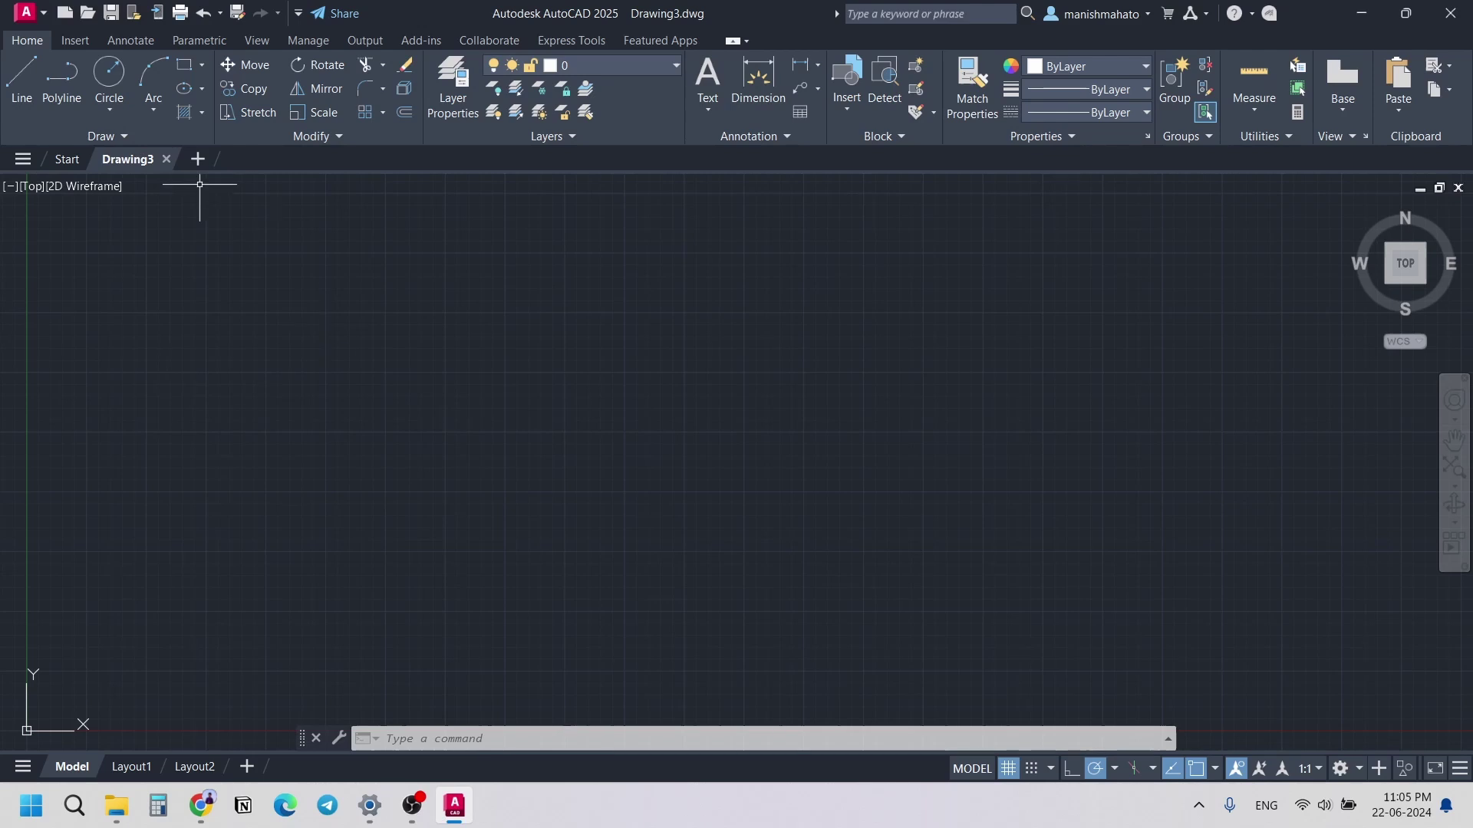
# Step: Check the start page, return to Drawing3, and create and close an additional blank drawing
pyautogui.click(66, 159)
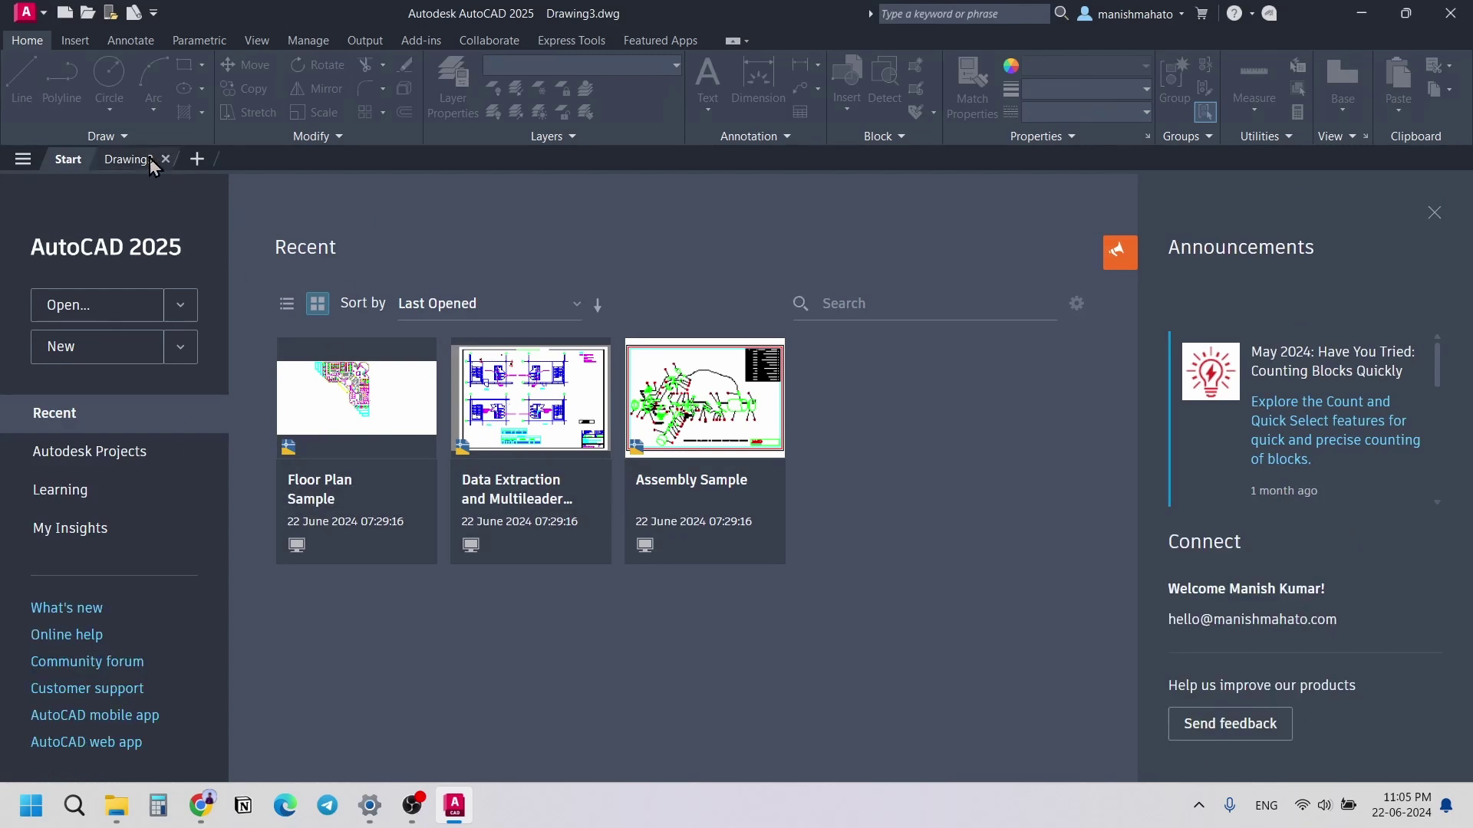
pyautogui.click(153, 160)
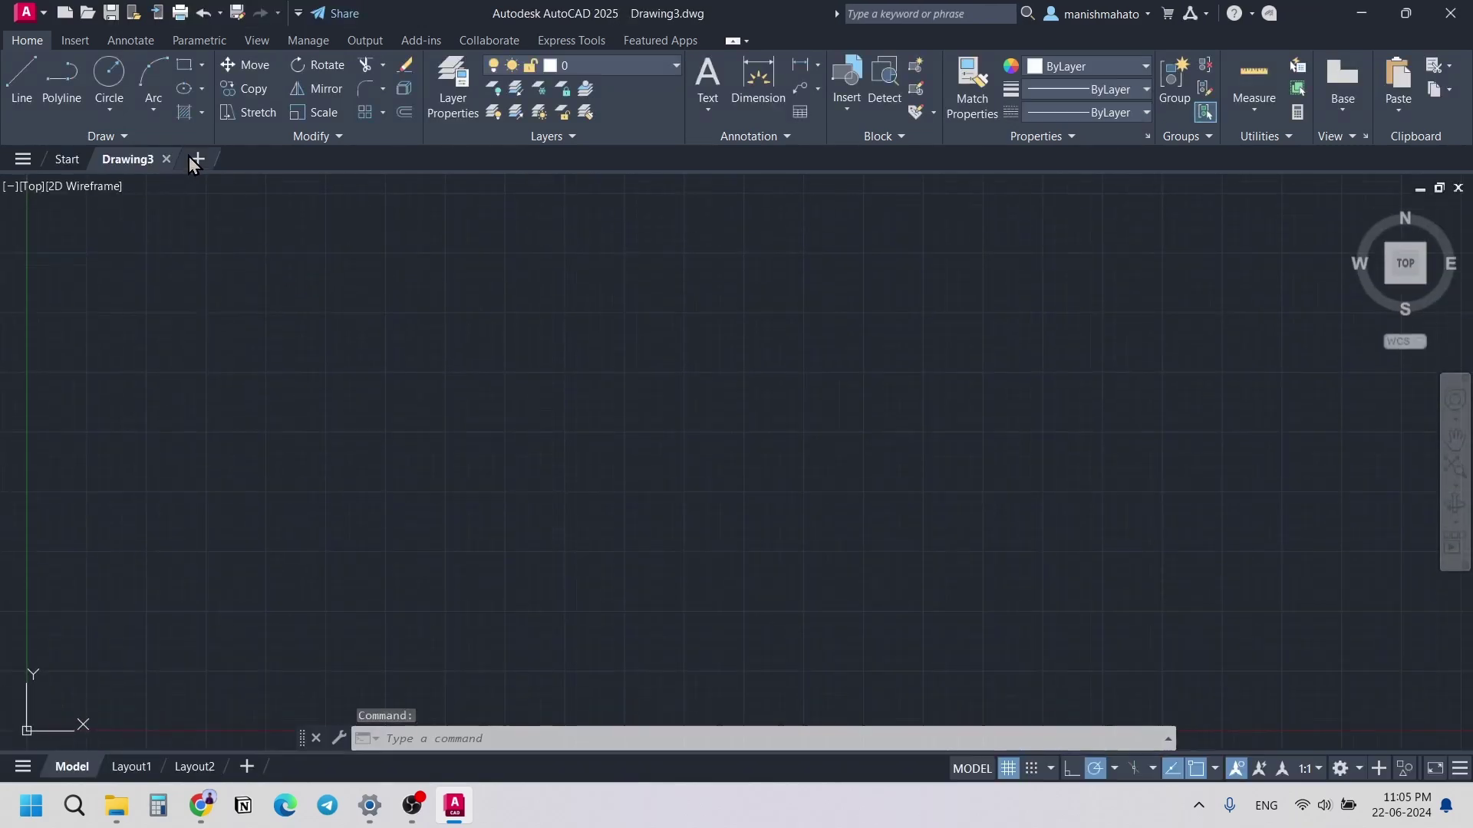
pyautogui.click(193, 159)
pyautogui.moveTo(123, 172)
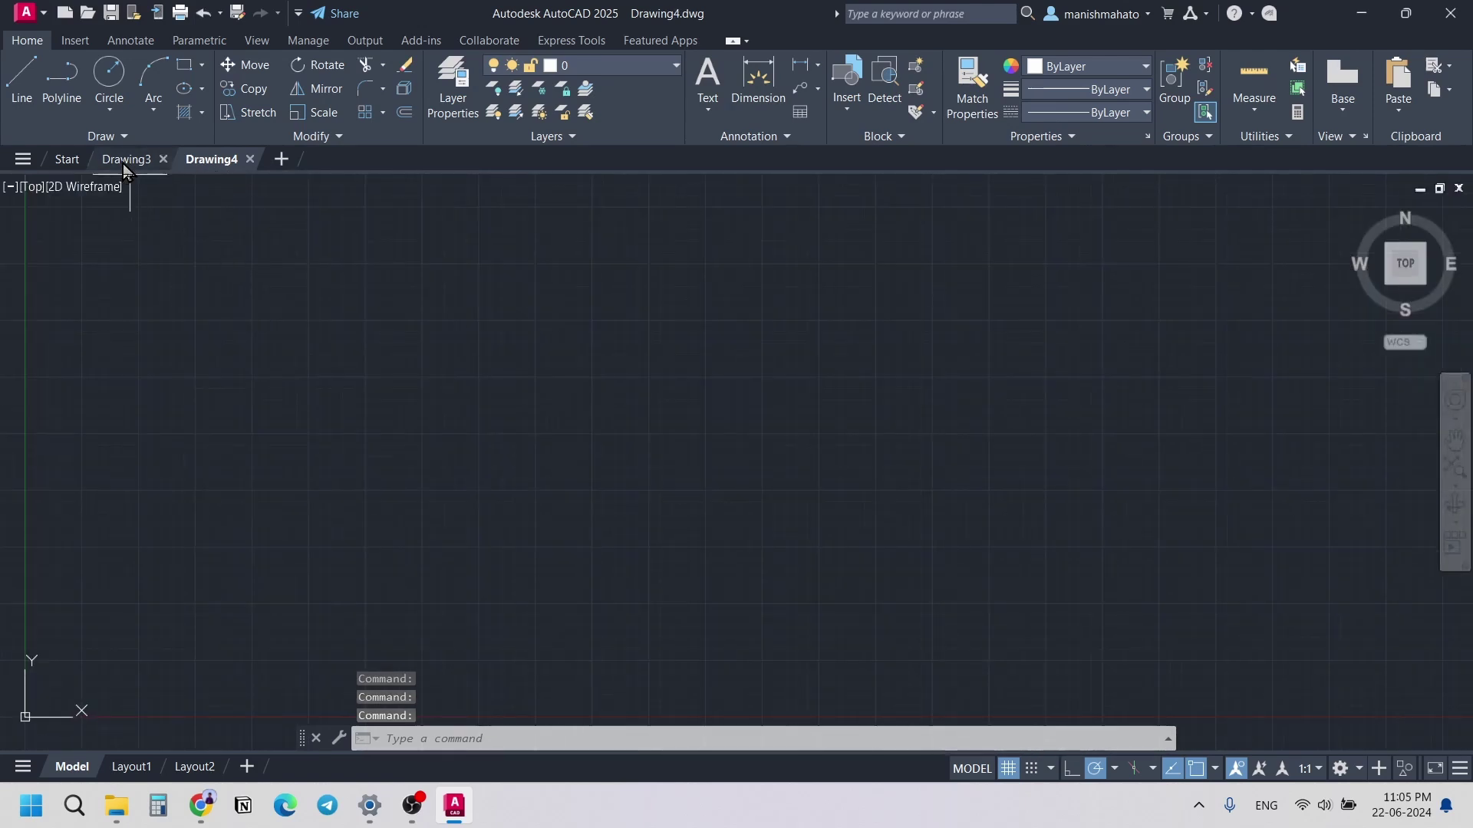
pyautogui.click(124, 164)
pyautogui.moveTo(250, 162)
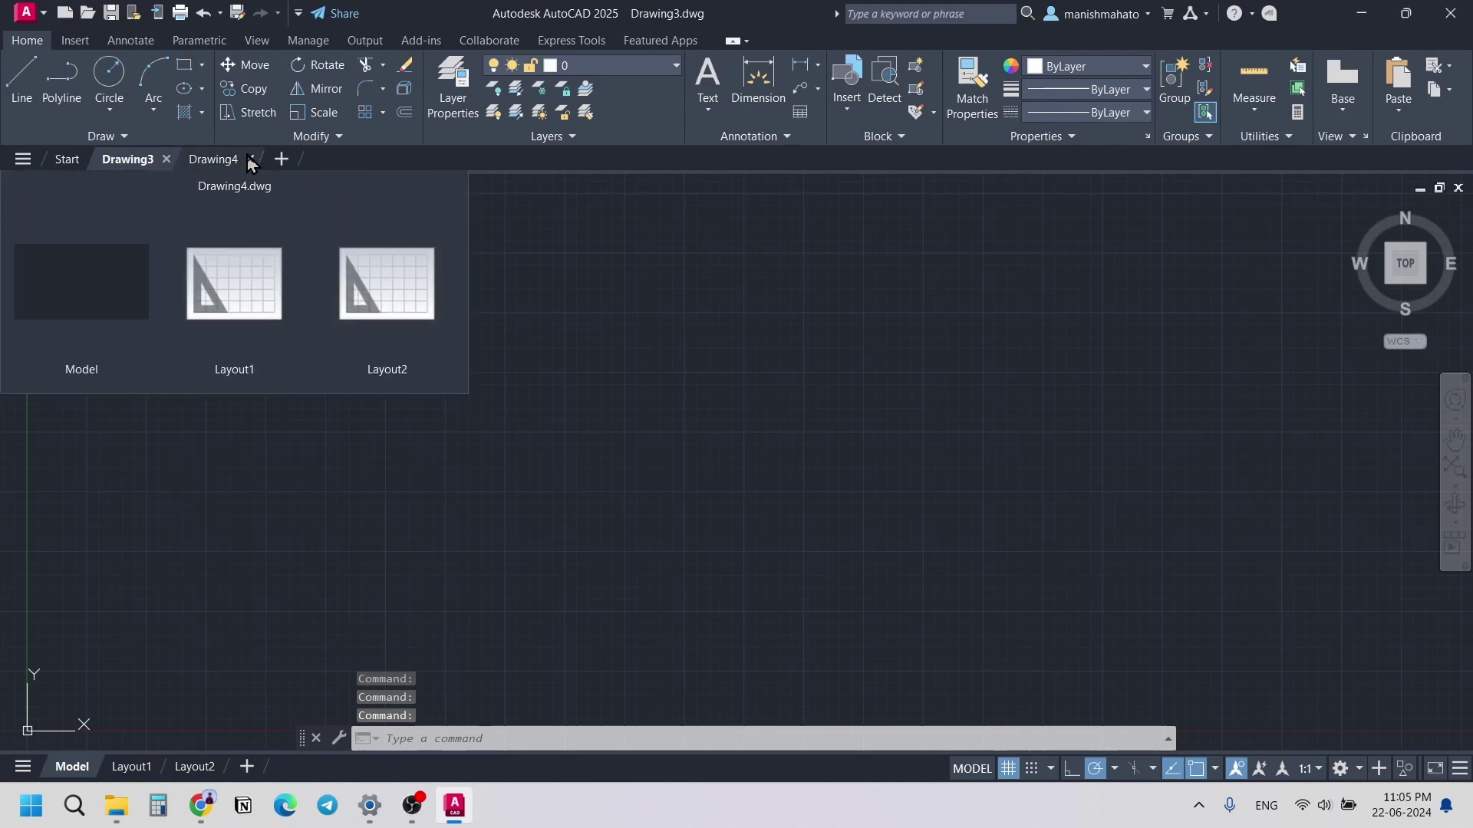
pyautogui.click(250, 159)
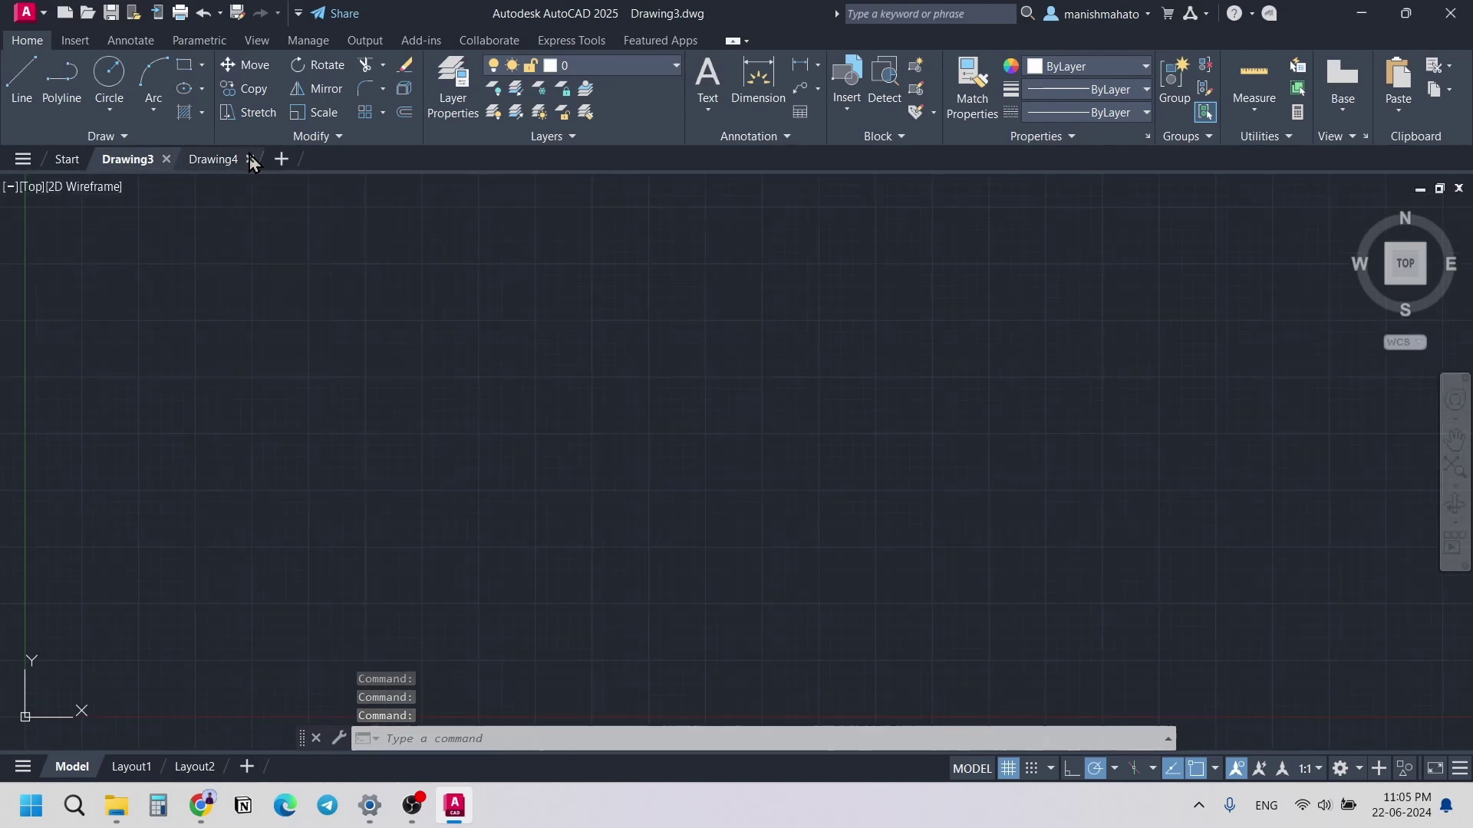
# Step: Use the ViewCube to view the drawing from SW Isometric and Front, and return to the Top view with north up
pyautogui.scroll(-4, 532, 353)
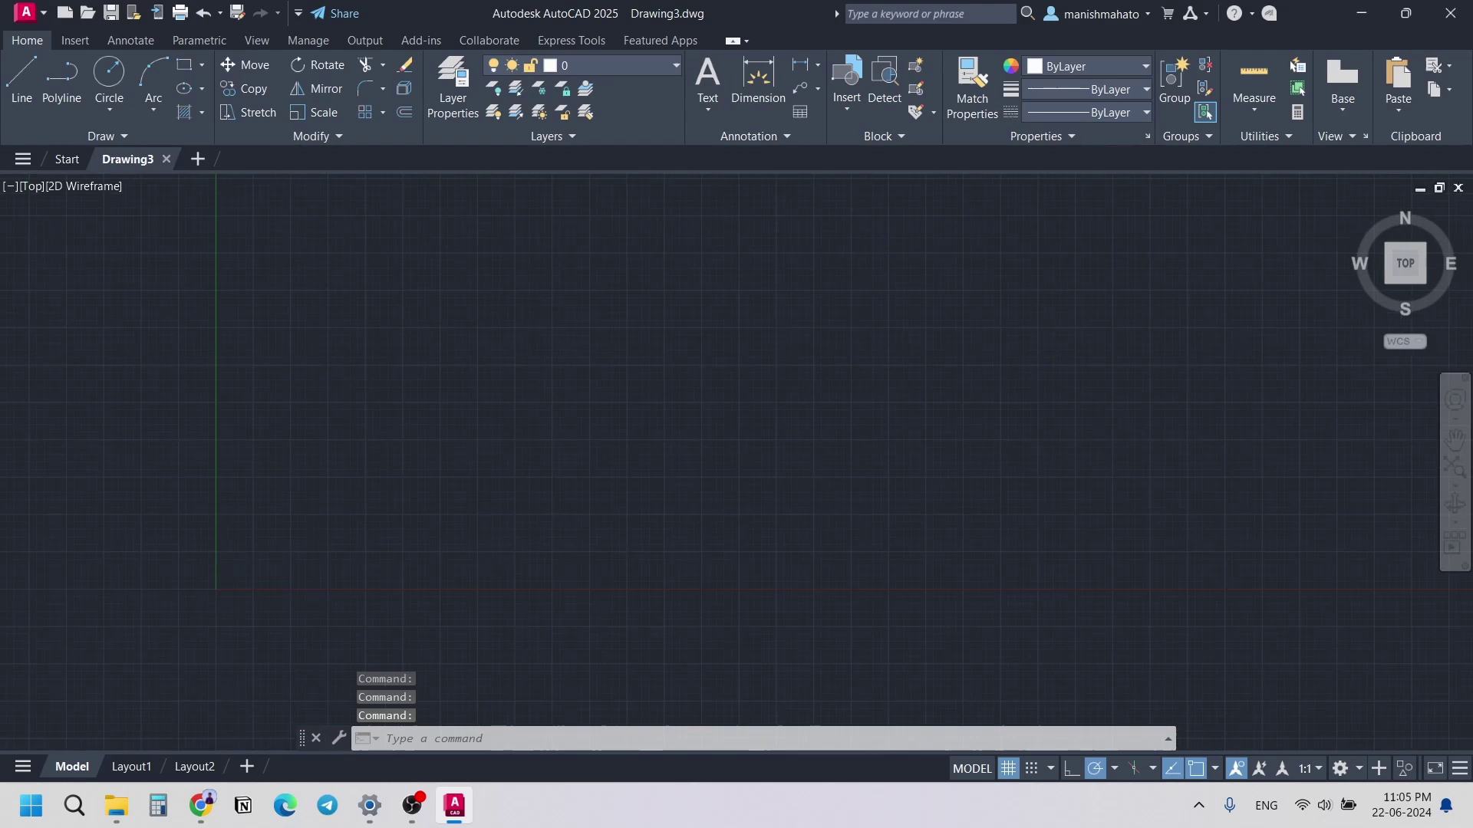
pyautogui.moveTo(514, 372); pyautogui.dragTo(332, 557, button='middle')
pyautogui.scroll(3, 332, 558)
pyautogui.scroll(-2, 473, 392)
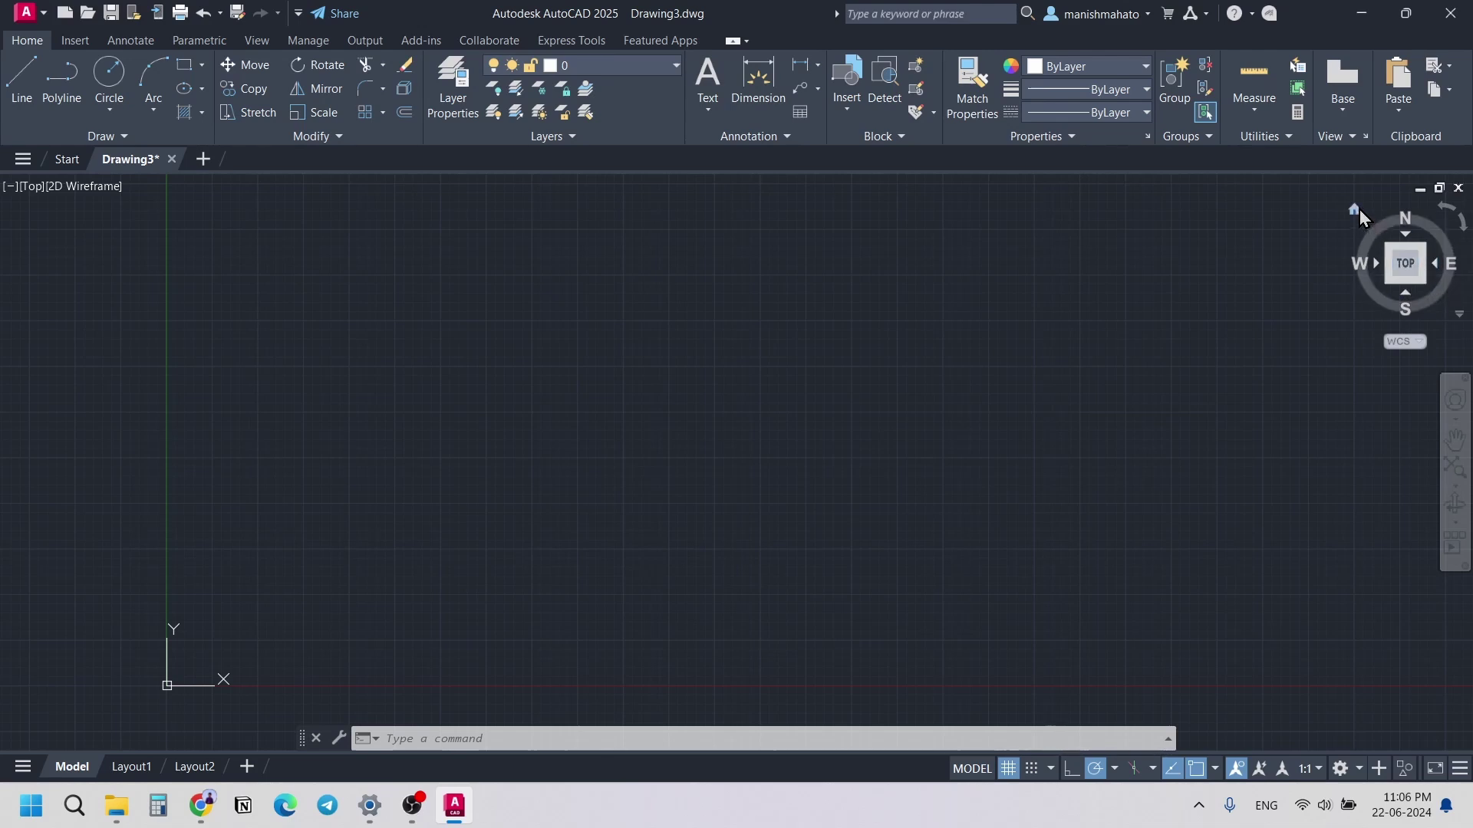
pyautogui.click(1363, 267)
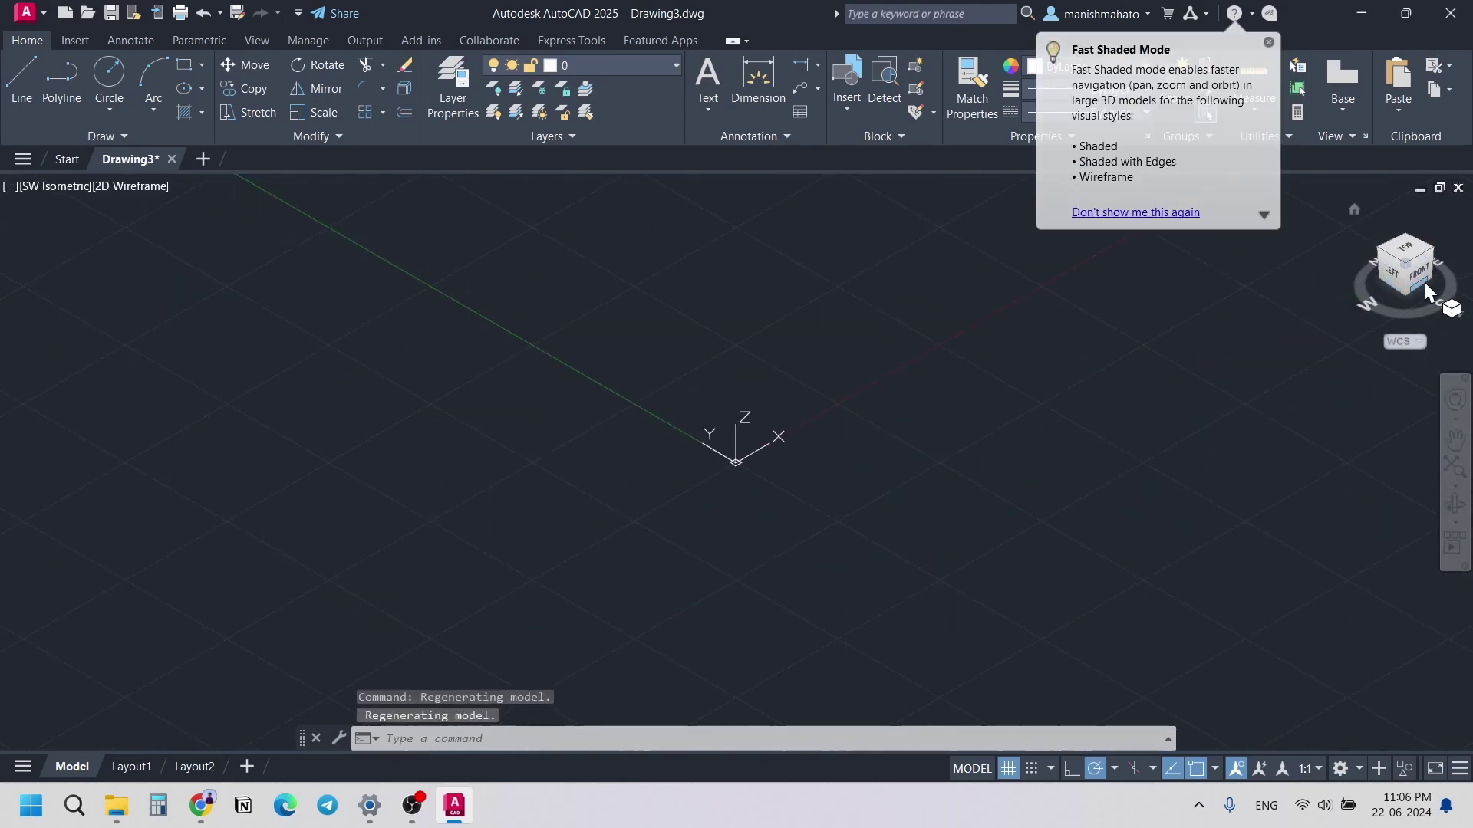
pyautogui.click(1415, 280)
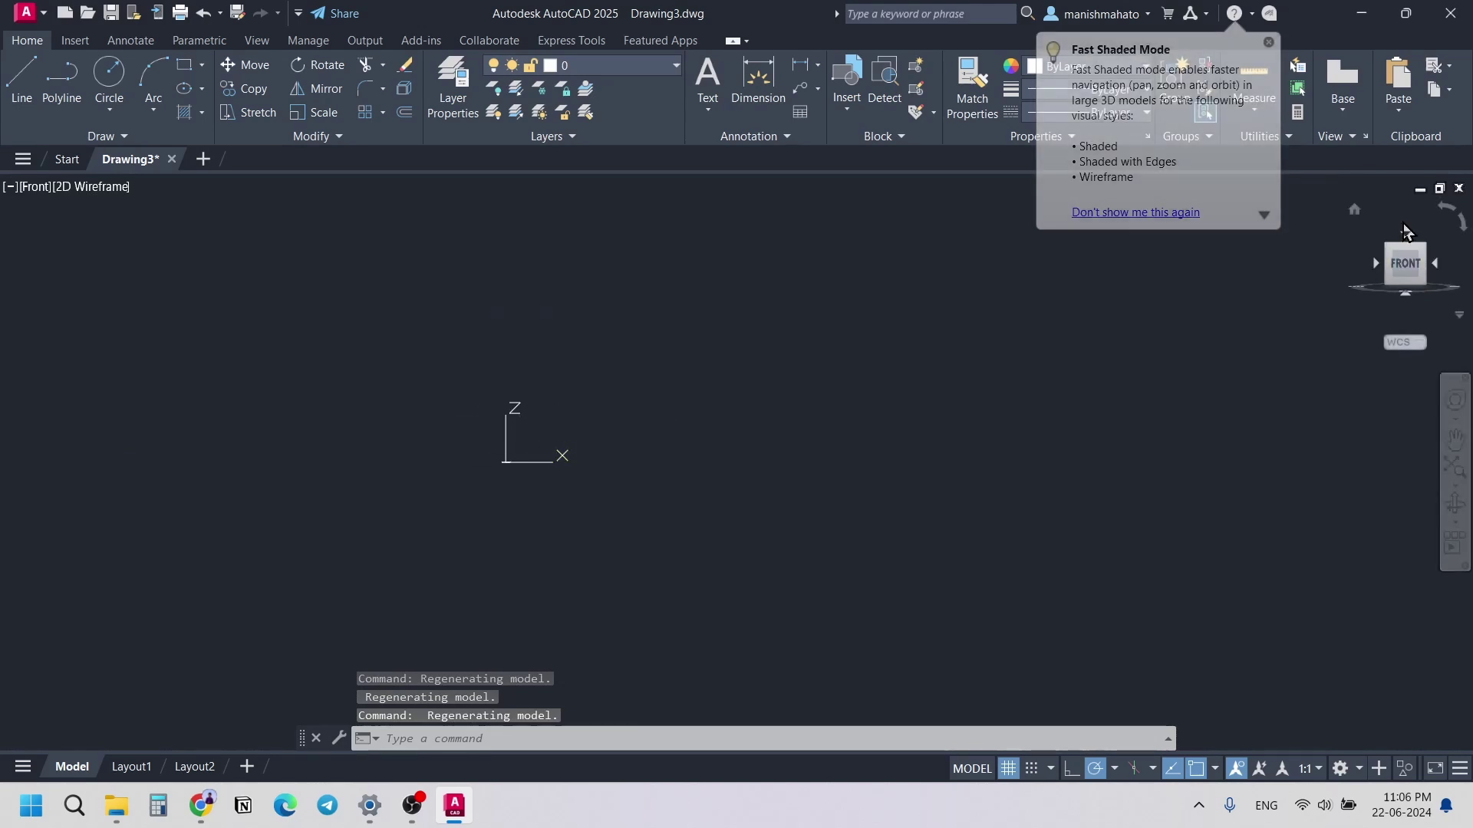
pyautogui.click(1355, 209)
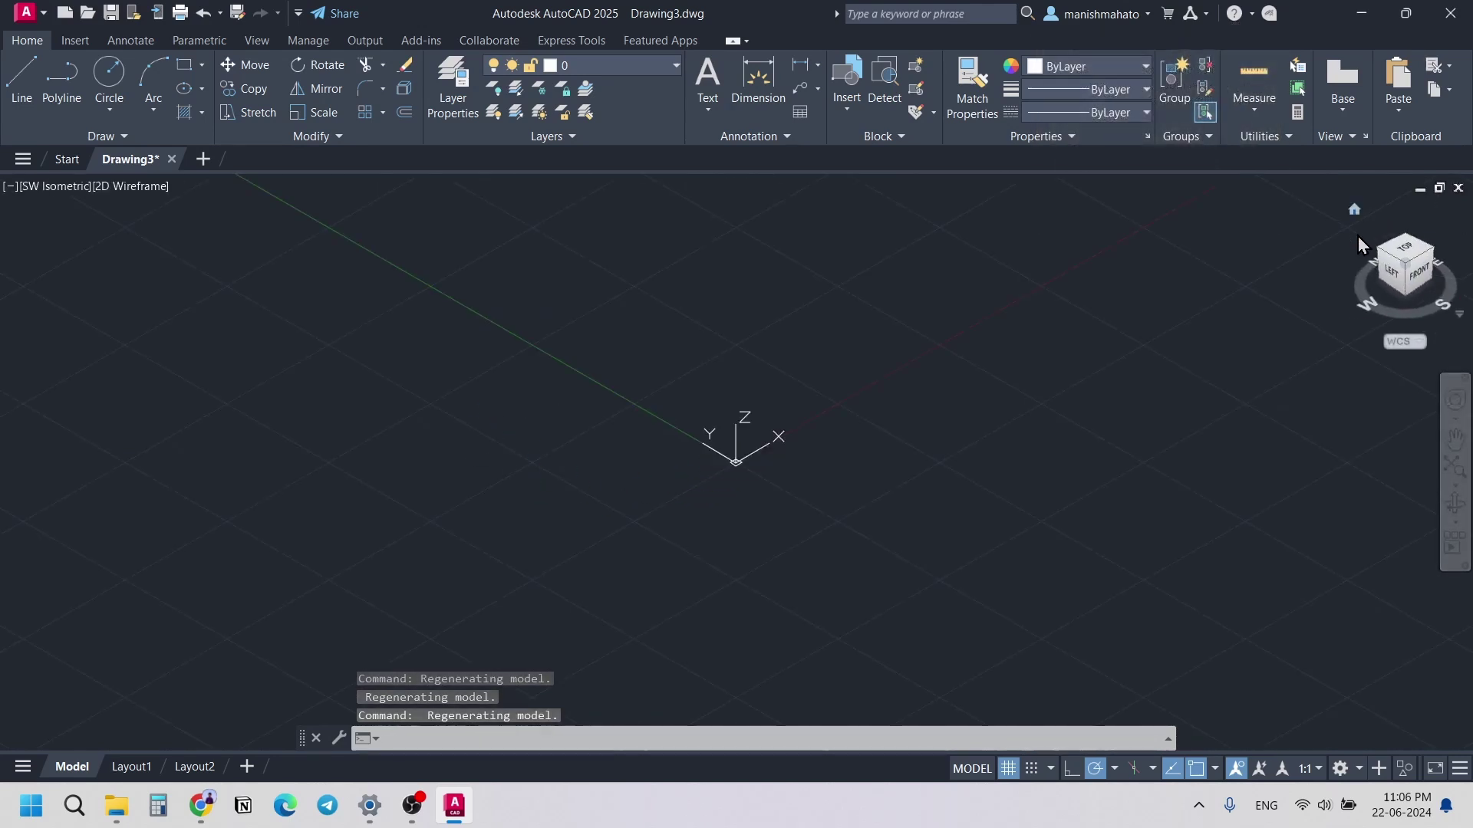
pyautogui.click(1410, 249)
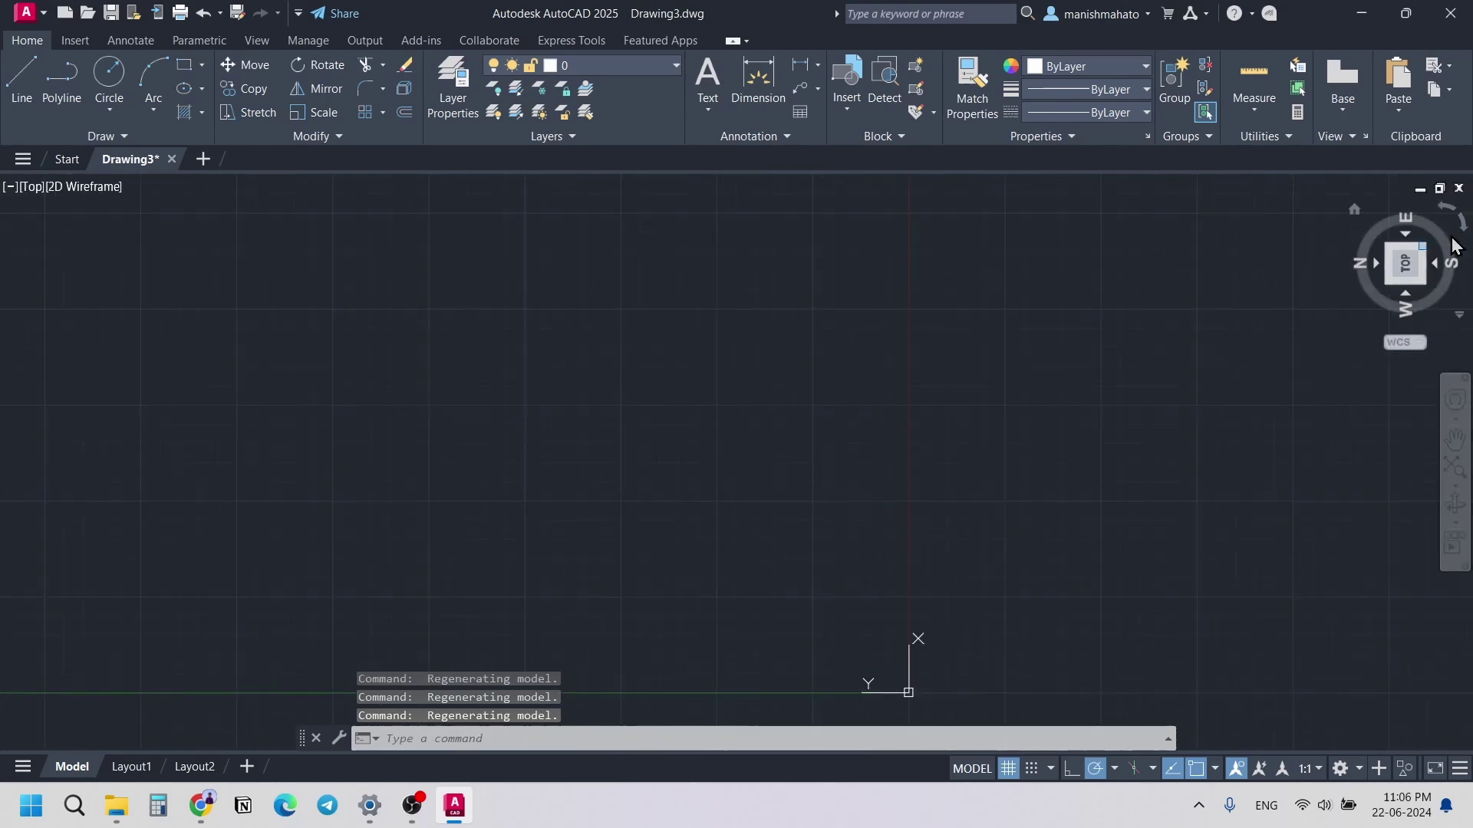
pyautogui.click(1465, 224)
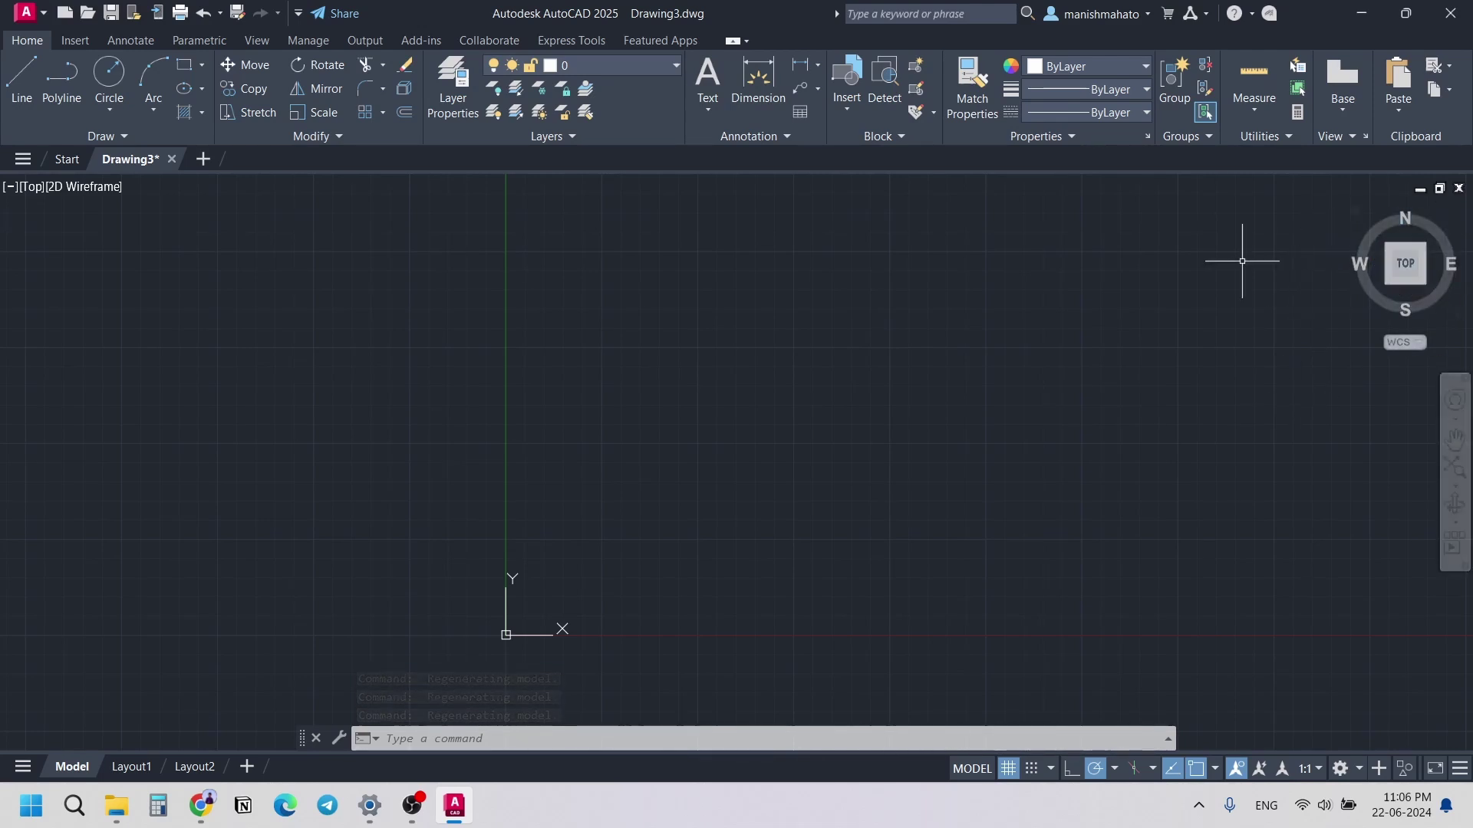
# Step: Try the Pan tool and draw a freehand rectangle to the right of the Y axis
pyautogui.moveTo(995, 368)
pyautogui.mouseDown(button='middle')
pyautogui.moveTo(691, 381)
pyautogui.moveTo(646, 414)
pyautogui.mouseUp(button='middle')
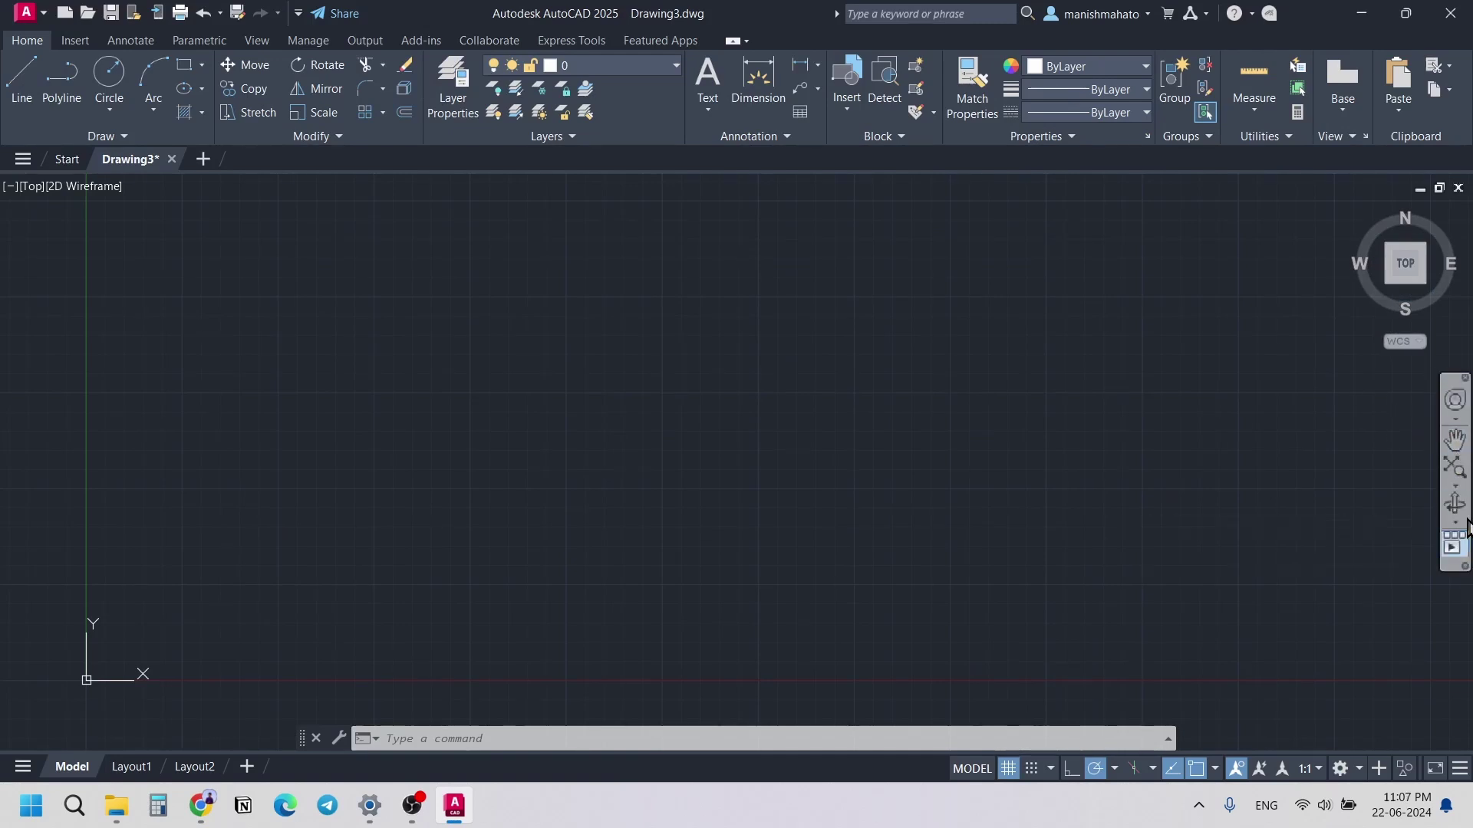
pyautogui.click(1455, 442)
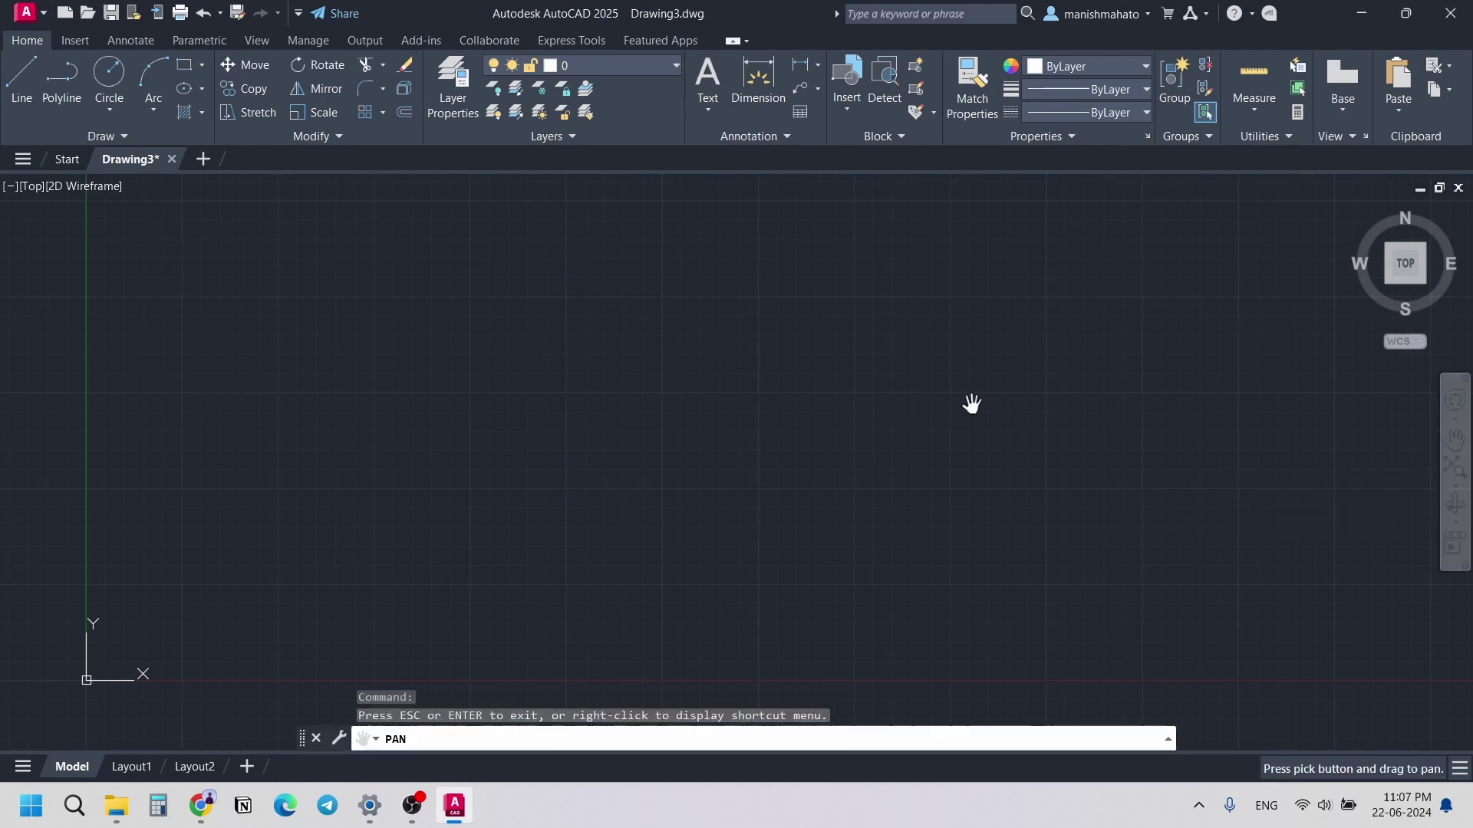
pyautogui.moveTo(626, 276)
pyautogui.mouseDown()
pyautogui.moveTo(575, 296)
pyautogui.moveTo(736, 497)
pyautogui.moveTo(546, 304)
pyautogui.mouseUp()
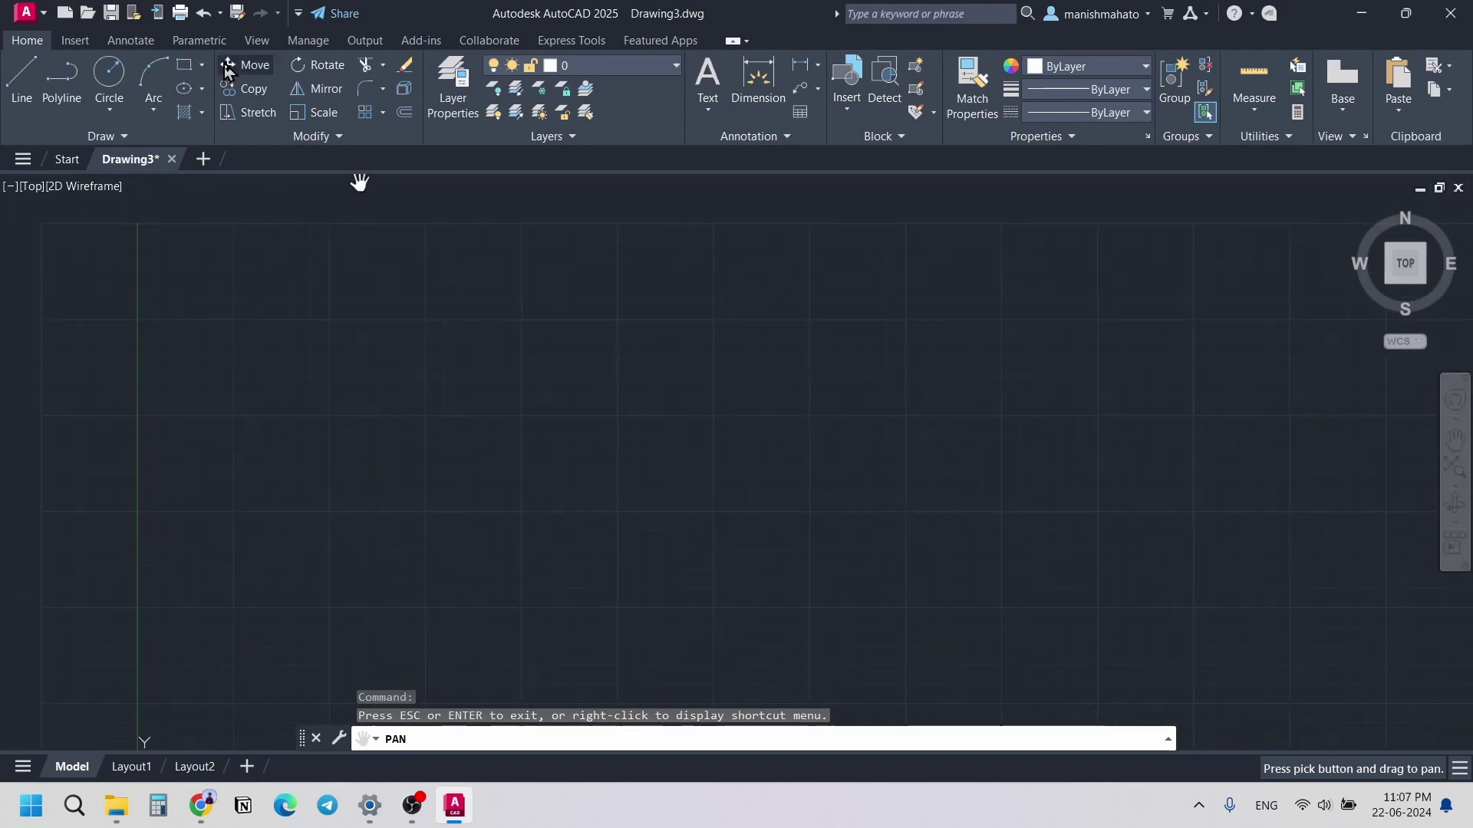
pyautogui.click(184, 64)
pyautogui.click(317, 296)
pyautogui.click(465, 400)
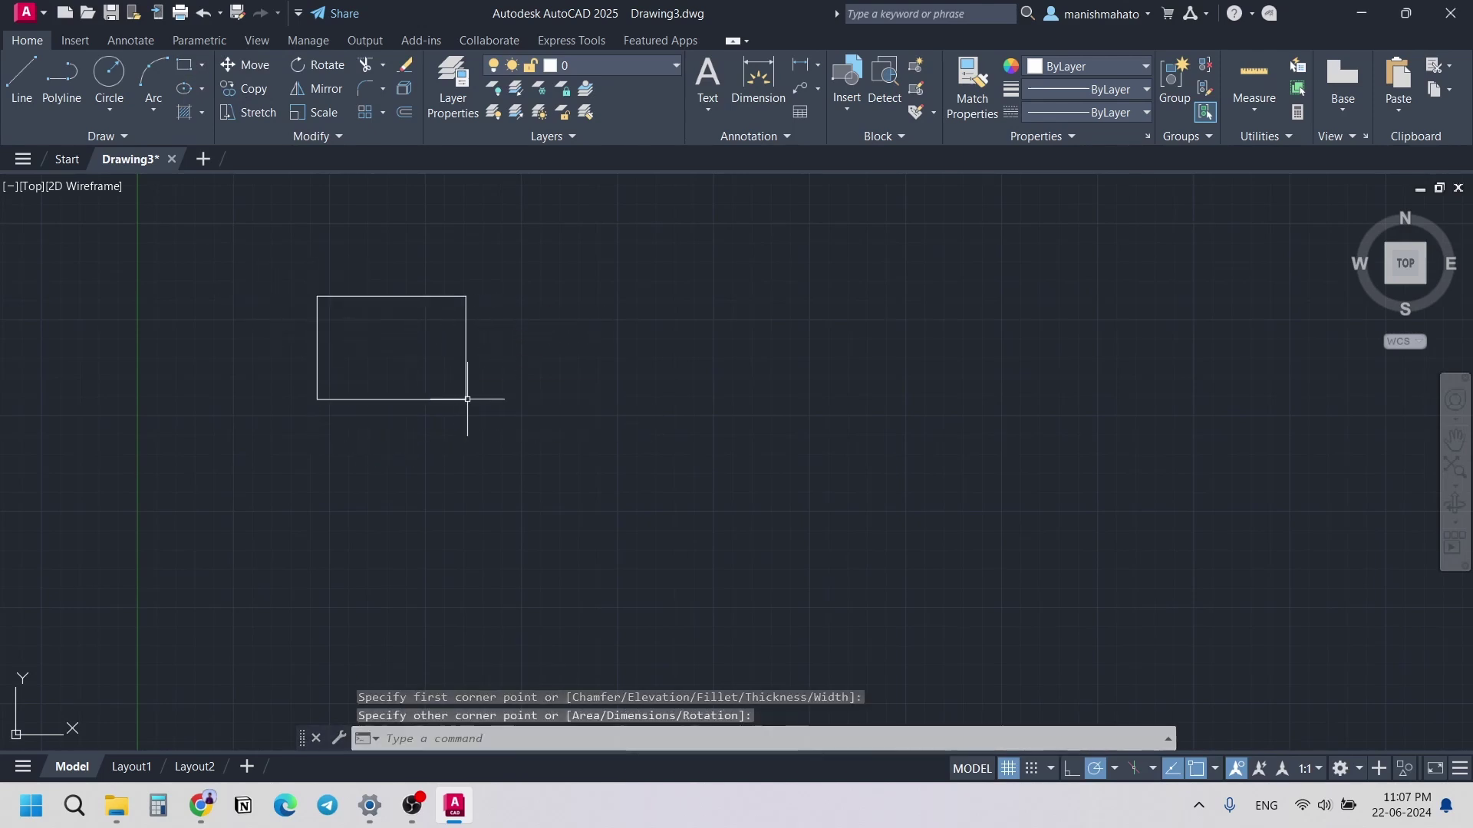
# Step: Shift the view around the rectangle with the Pan tool and zoom out and in on it, leaving the tool at the end
pyautogui.click(1460, 454)
pyautogui.moveTo(568, 323); pyautogui.dragTo(807, 226)
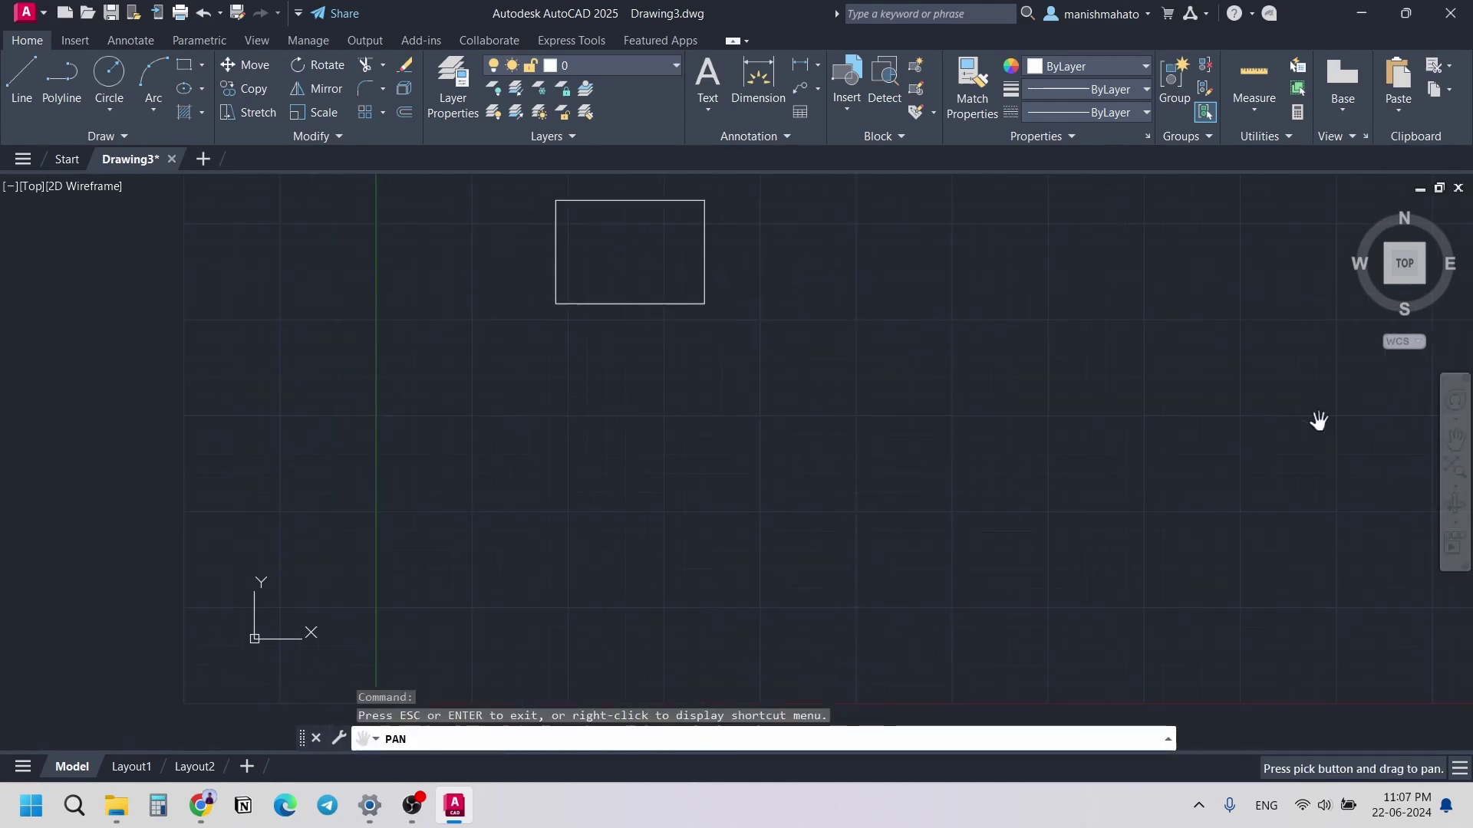
pyautogui.press('Escape')
pyautogui.click(1455, 440)
pyautogui.moveTo(987, 306); pyautogui.dragTo(845, 477)
pyautogui.moveTo(394, 355); pyautogui.dragTo(467, 408)
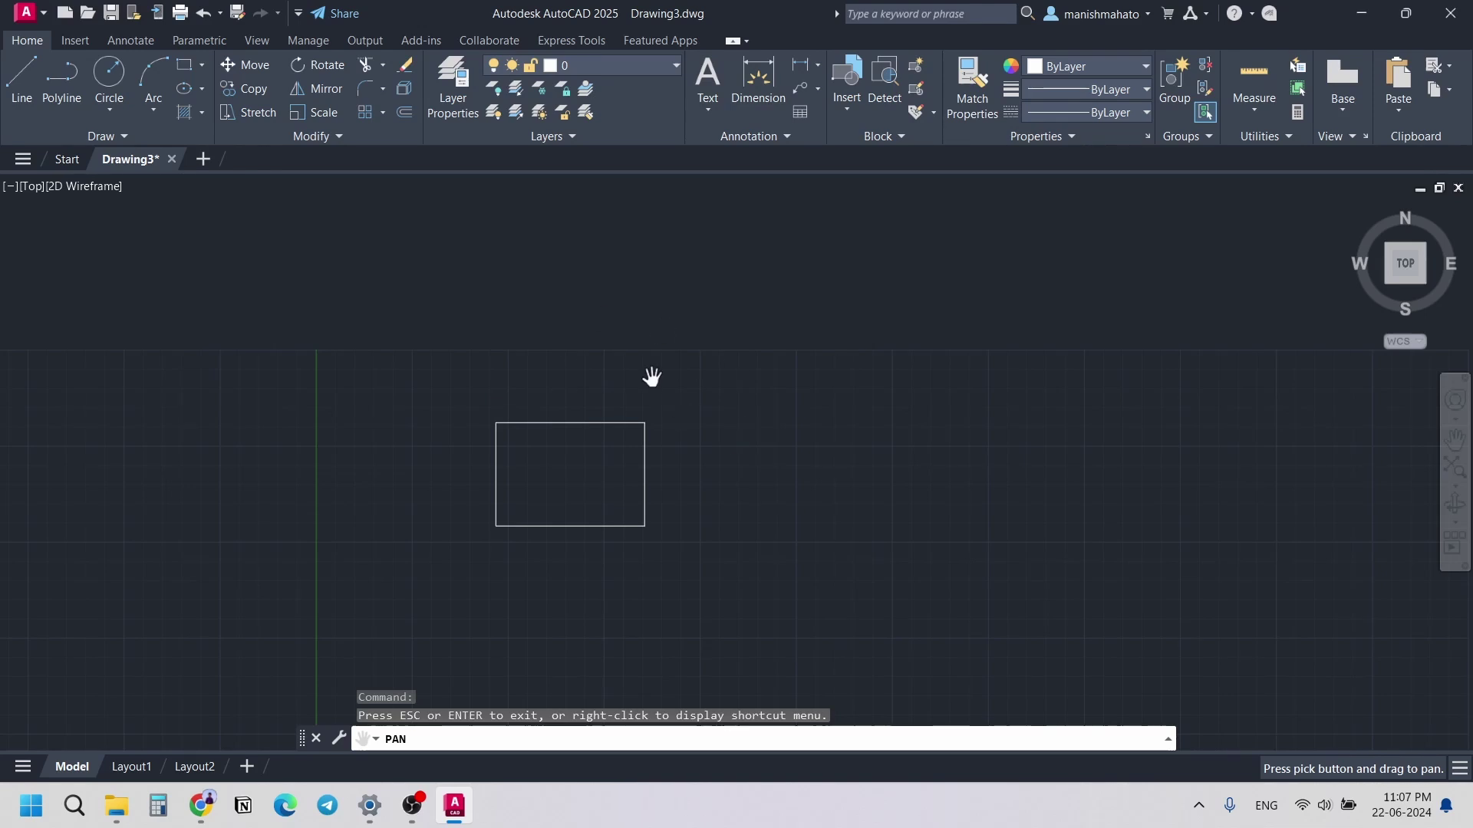
pyautogui.scroll(-3, 593, 401)
pyautogui.scroll(-2, 593, 401)
pyautogui.scroll(6, 593, 401)
pyautogui.scroll(-6, 593, 401)
pyautogui.scroll(6, 593, 400)
pyautogui.moveTo(593, 401)
pyautogui.mouseDown(button='middle')
pyautogui.moveTo(894, 417)
pyautogui.moveTo(786, 404)
pyautogui.moveTo(935, 348)
pyautogui.moveTo(790, 436)
pyautogui.mouseUp(button='middle')
pyautogui.moveTo(790, 436); pyautogui.dragTo(575, 462)
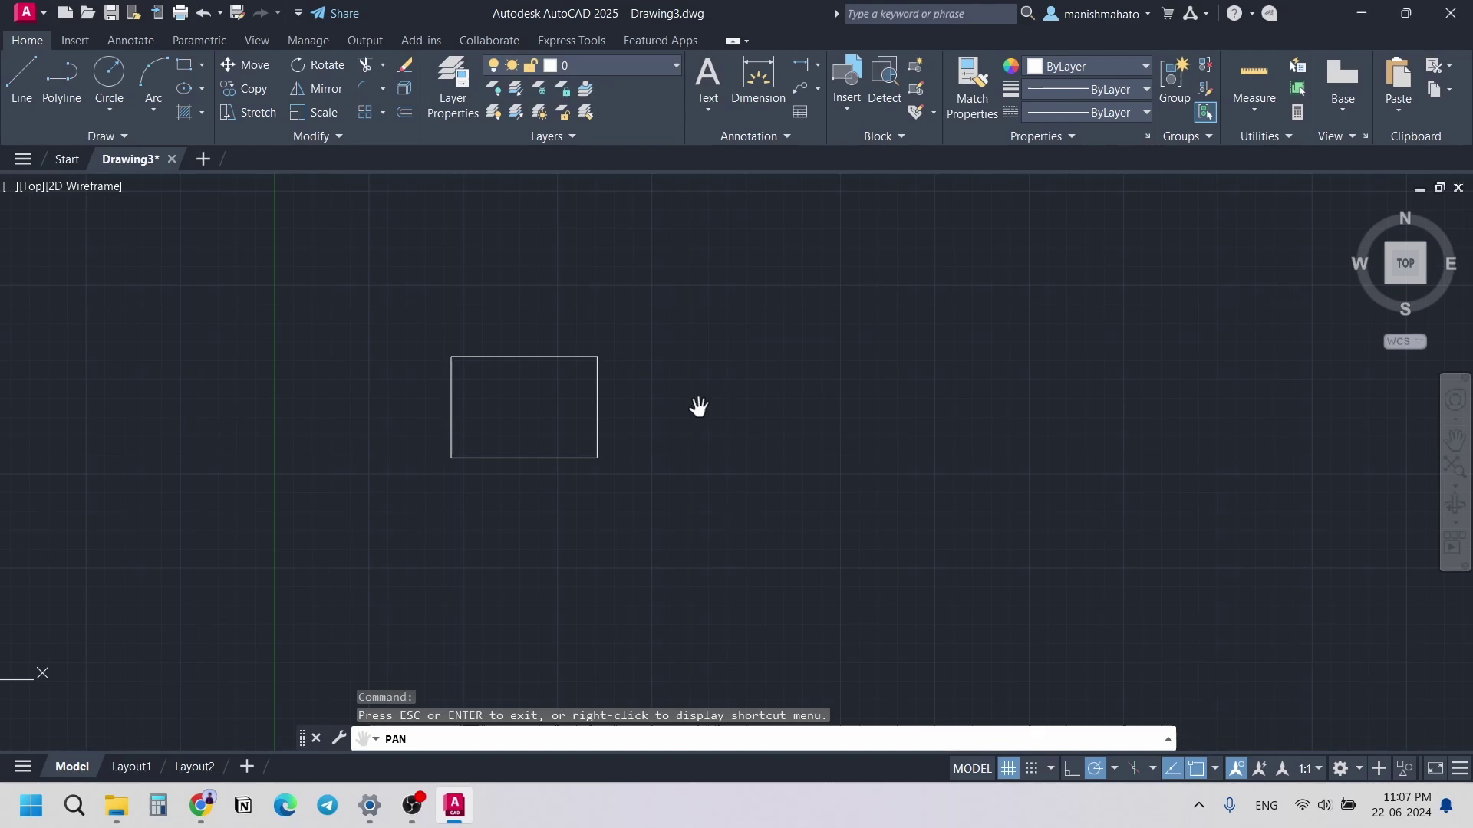
pyautogui.moveTo(699, 406); pyautogui.dragTo(793, 404)
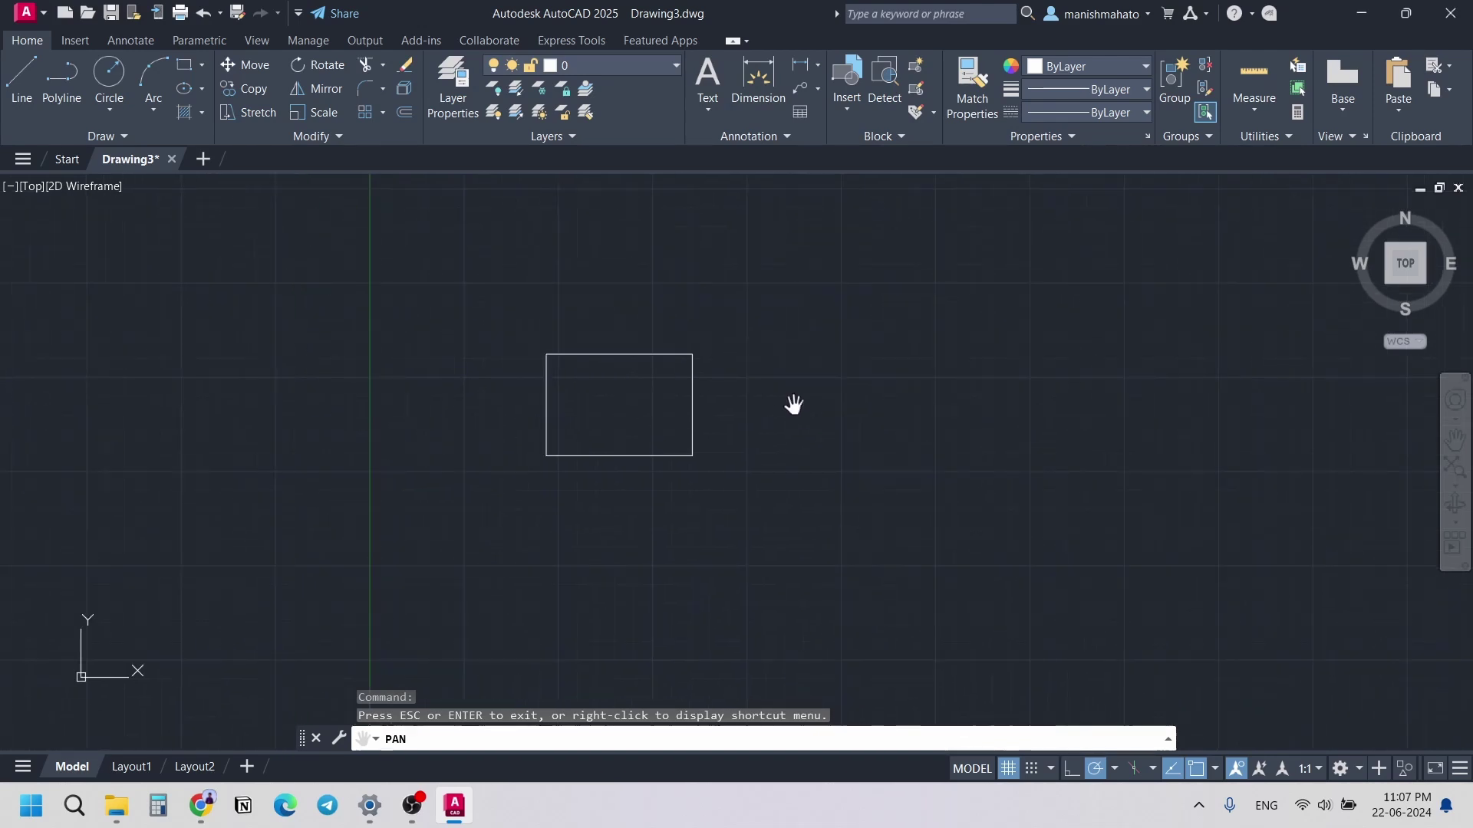
pyautogui.press('Escape')
pyautogui.write('l')
pyautogui.press('Return')
pyautogui.press('Escape')
pyautogui.press('Escape')
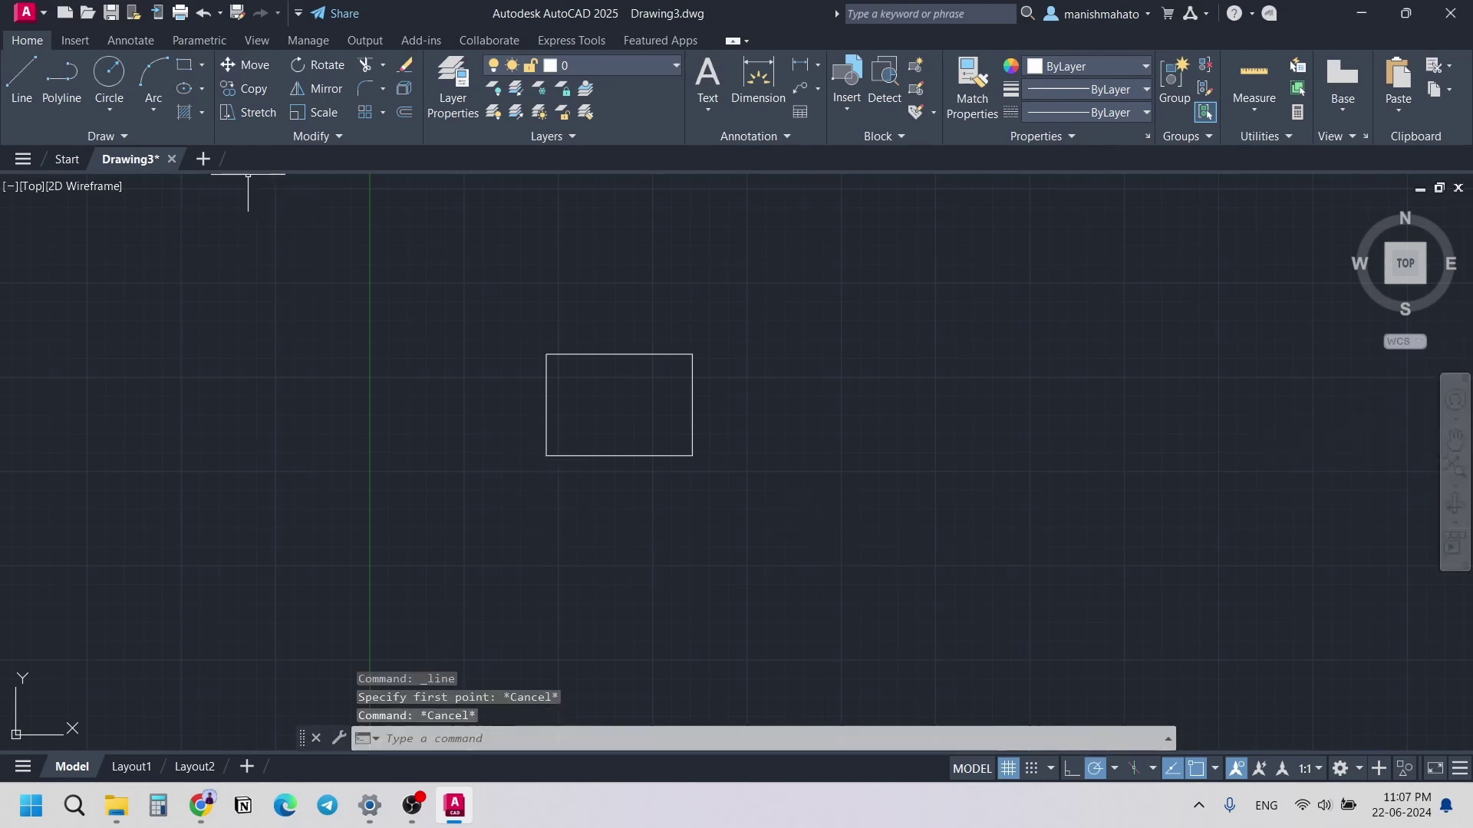
pyautogui.click(1455, 439)
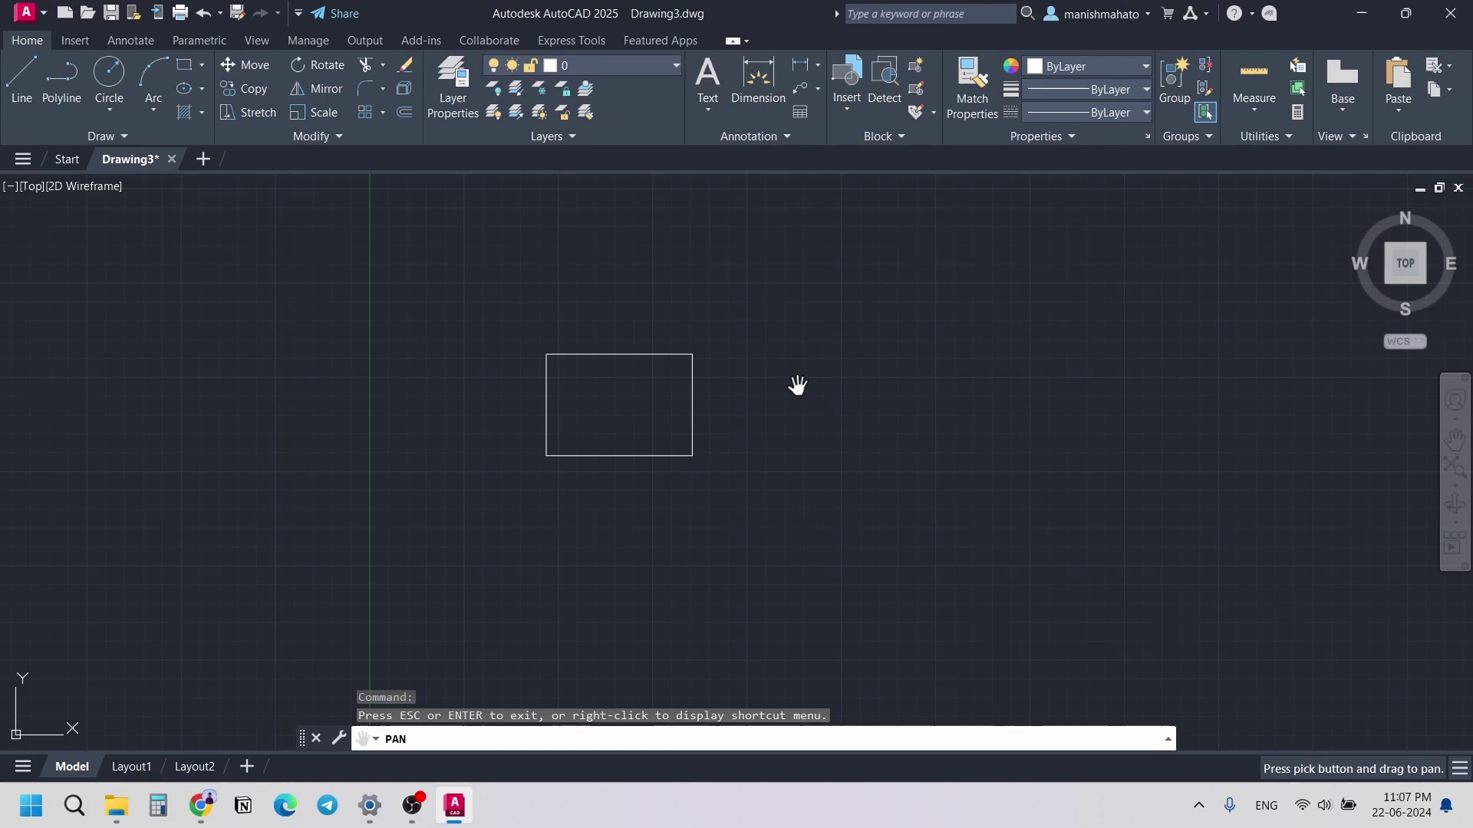
pyautogui.press('Escape')
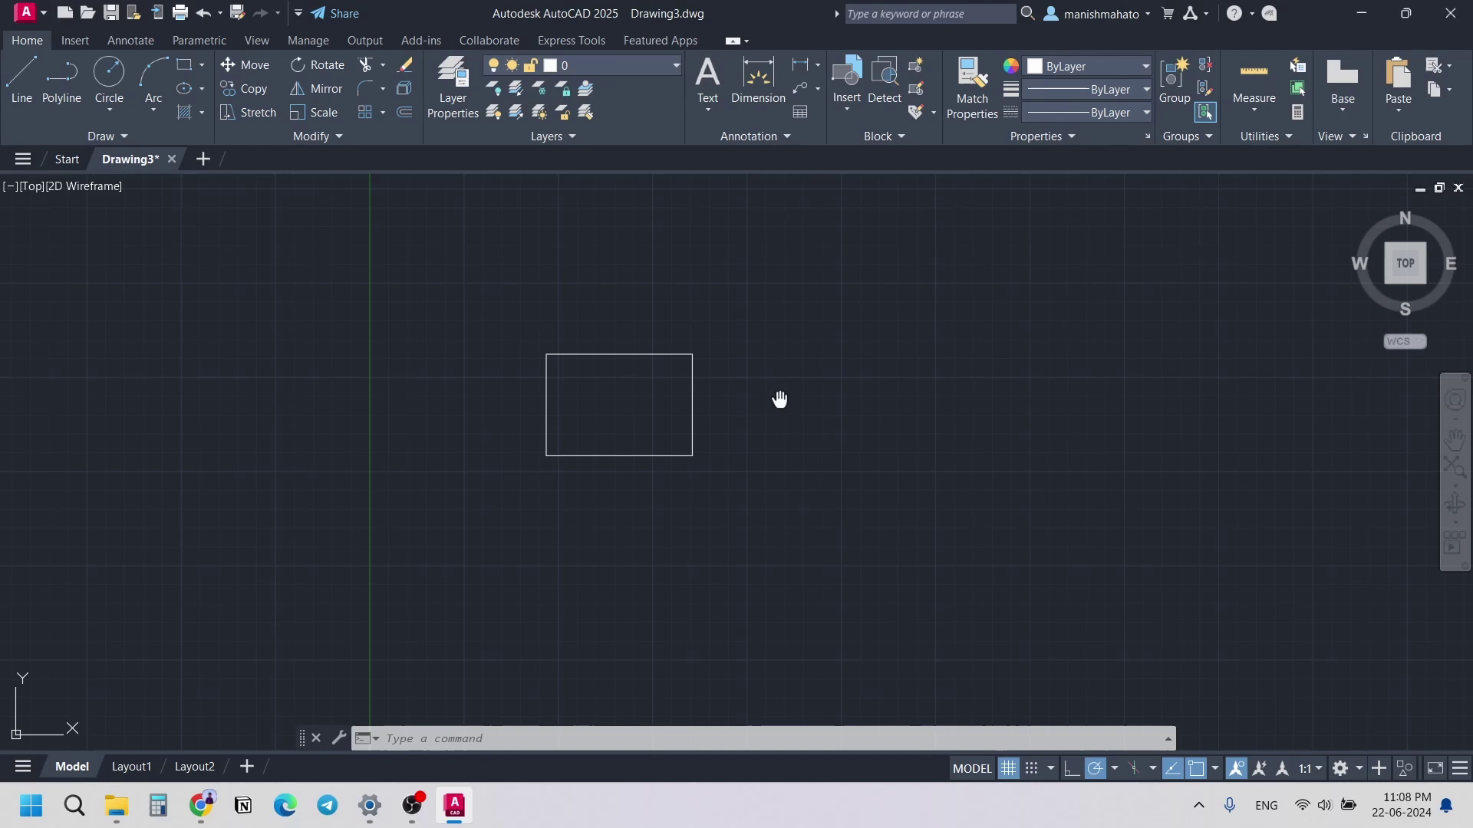
# Step: Examine the rectangle and the origin at several zoom levels and view positions while no command is active
pyautogui.moveTo(783, 399); pyautogui.dragTo(909, 469, button='middle')
pyautogui.moveTo(772, 372)
pyautogui.mouseDown(button='middle')
pyautogui.moveTo(694, 453)
pyautogui.moveTo(713, 480)
pyautogui.moveTo(716, 437)
pyautogui.moveTo(812, 462)
pyautogui.mouseUp(button='middle')
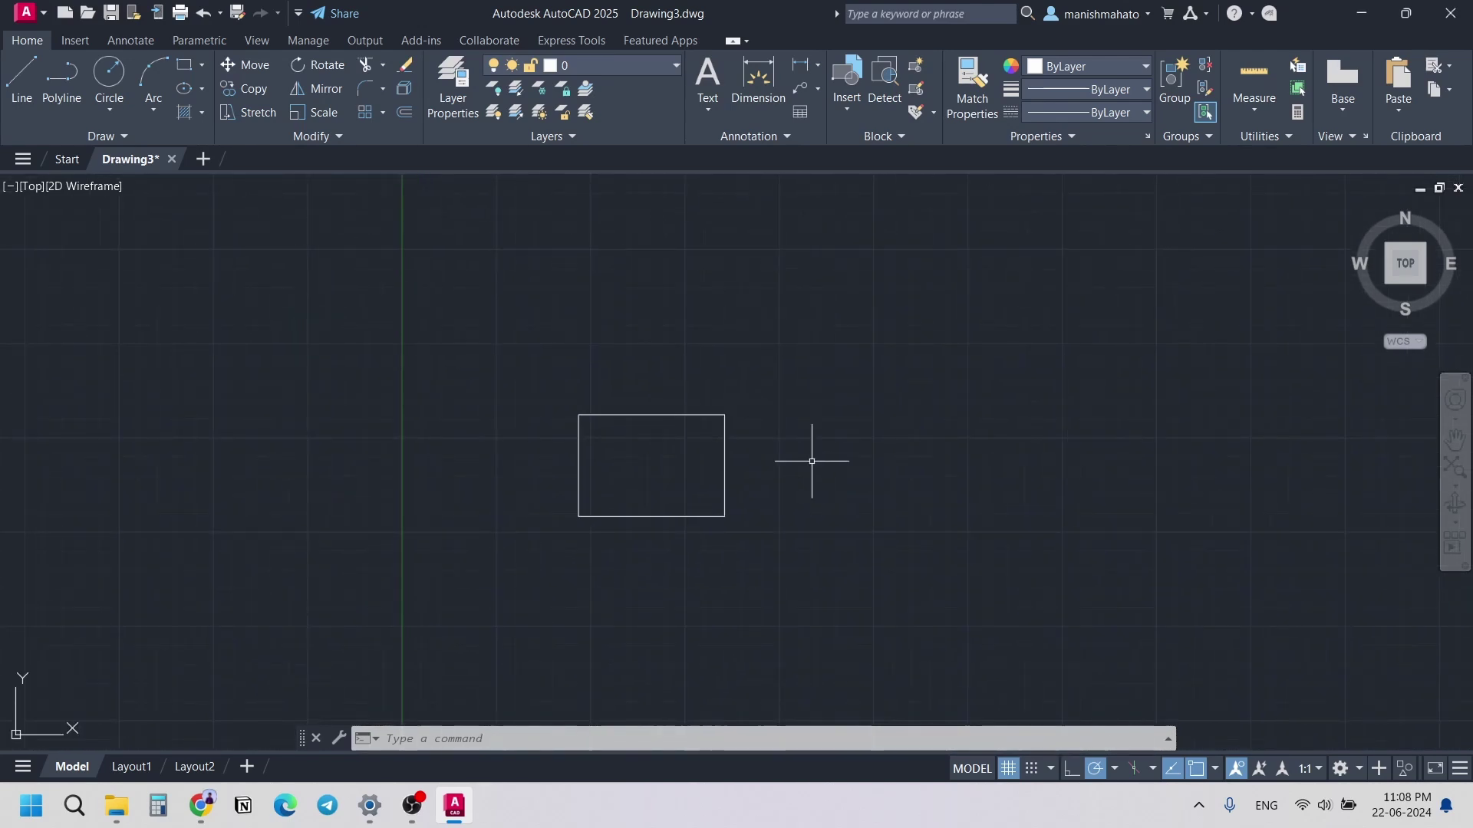
pyautogui.scroll(-4, 797, 438)
pyautogui.scroll(3, 795, 442)
pyautogui.scroll(-3, 795, 442)
pyautogui.scroll(2, 794, 439)
pyautogui.scroll(-5, 793, 438)
pyautogui.scroll(-3, 904, 529)
pyautogui.scroll(5, 862, 540)
pyautogui.scroll(4, 548, 422)
pyautogui.scroll(-3, 342, 592)
pyautogui.scroll(4, 365, 517)
pyautogui.moveTo(581, 558); pyautogui.dragTo(713, 362, button='middle')
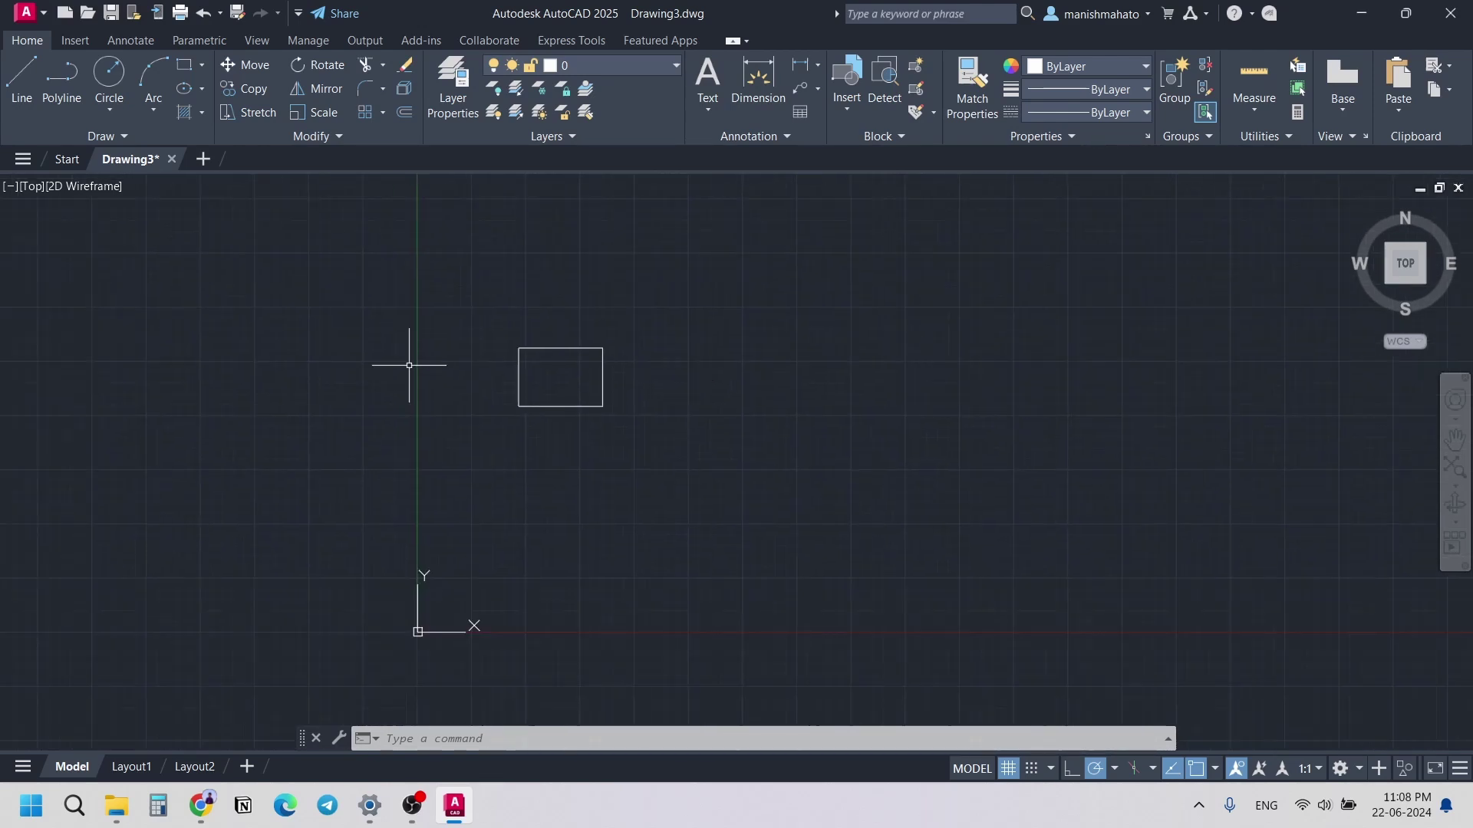
# Step: Try an area selection near the rectangle, select the rectangle, and clear the selection
pyautogui.click(428, 289)
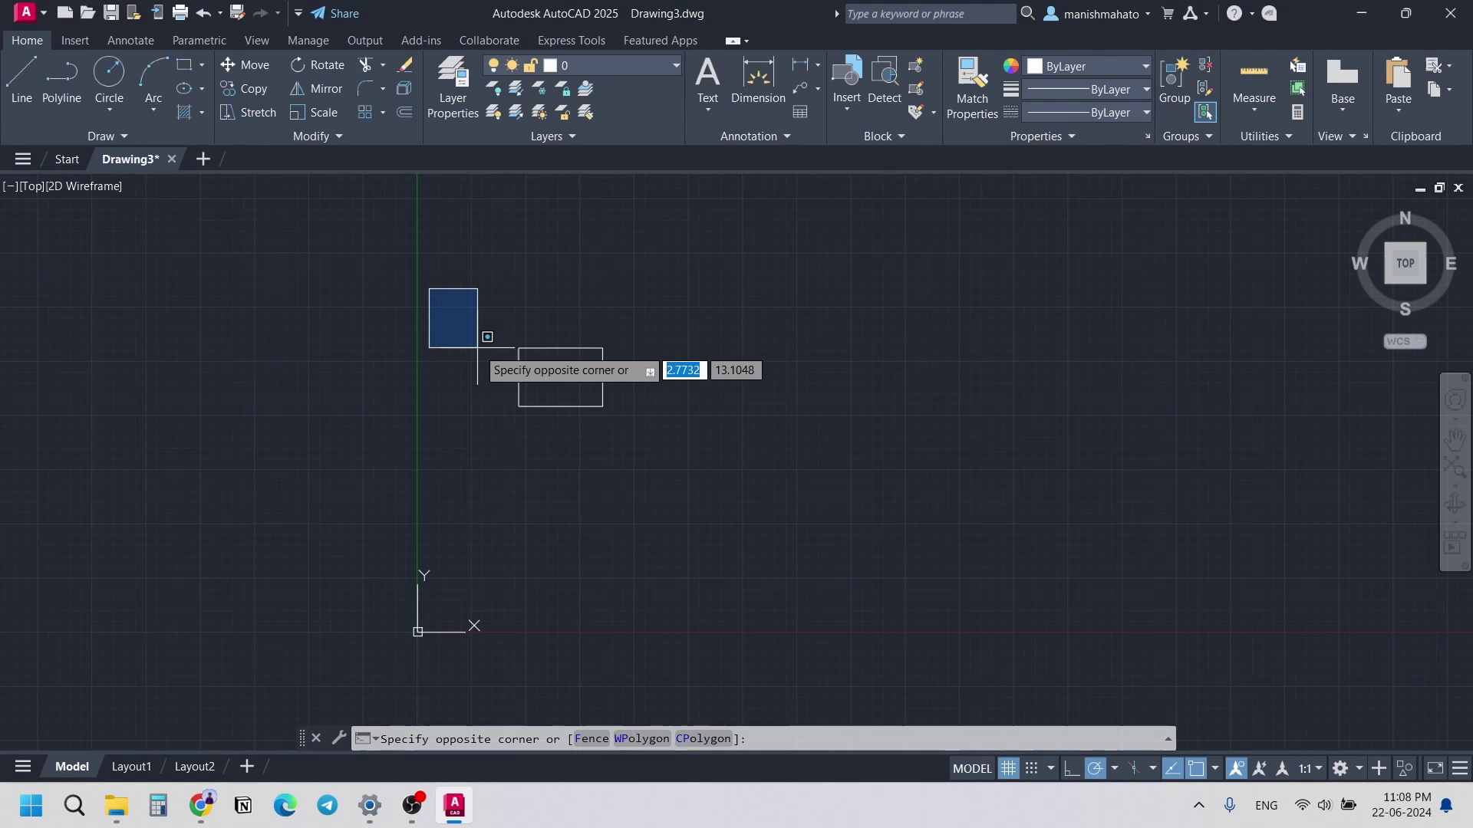
pyautogui.press('Escape')
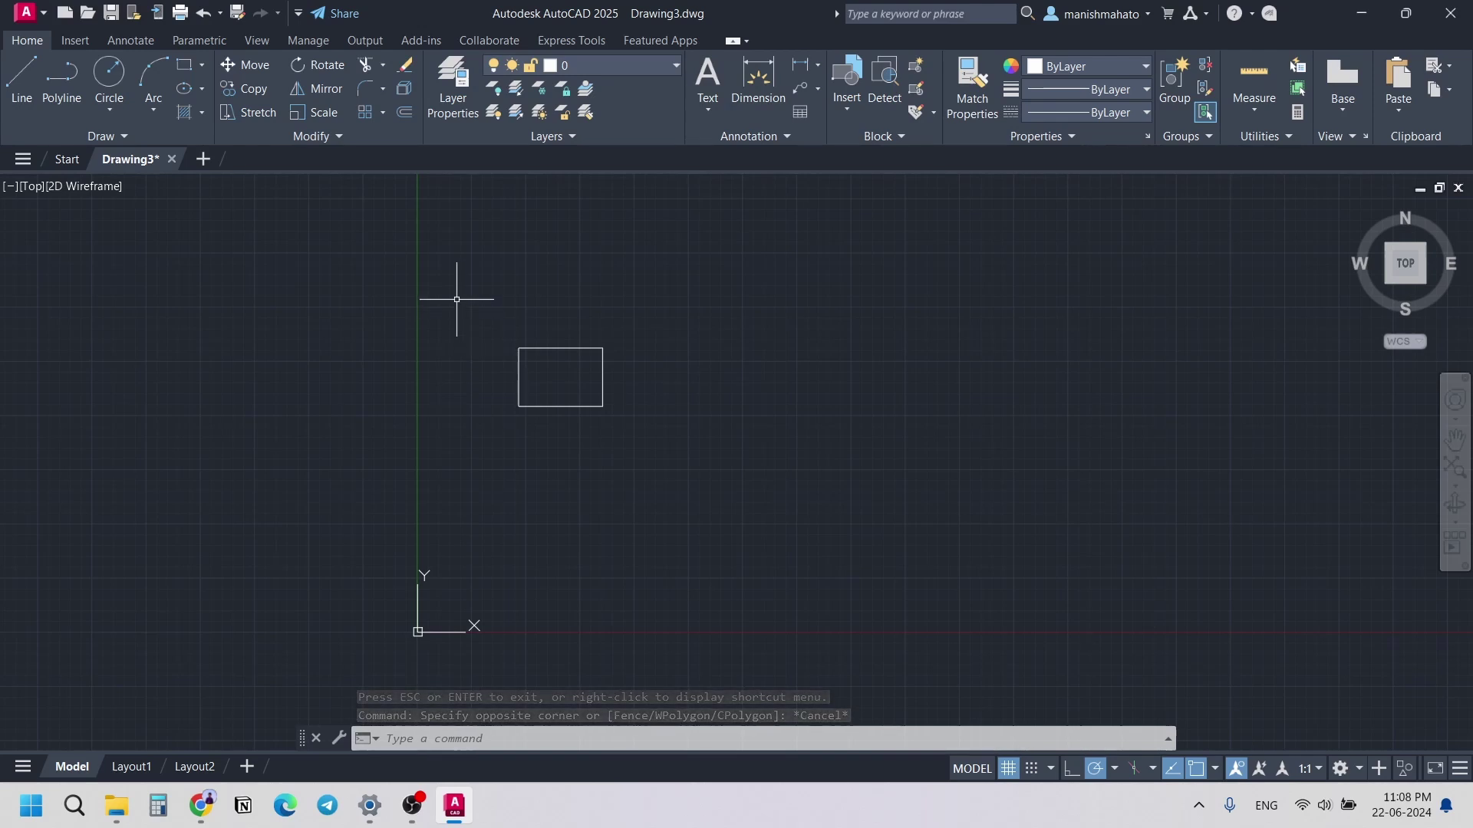
pyautogui.moveTo(738, 479)
pyautogui.mouseDown()
pyautogui.moveTo(657, 329)
pyautogui.moveTo(427, 279)
pyautogui.moveTo(505, 470)
pyautogui.moveTo(703, 434)
pyautogui.mouseUp()
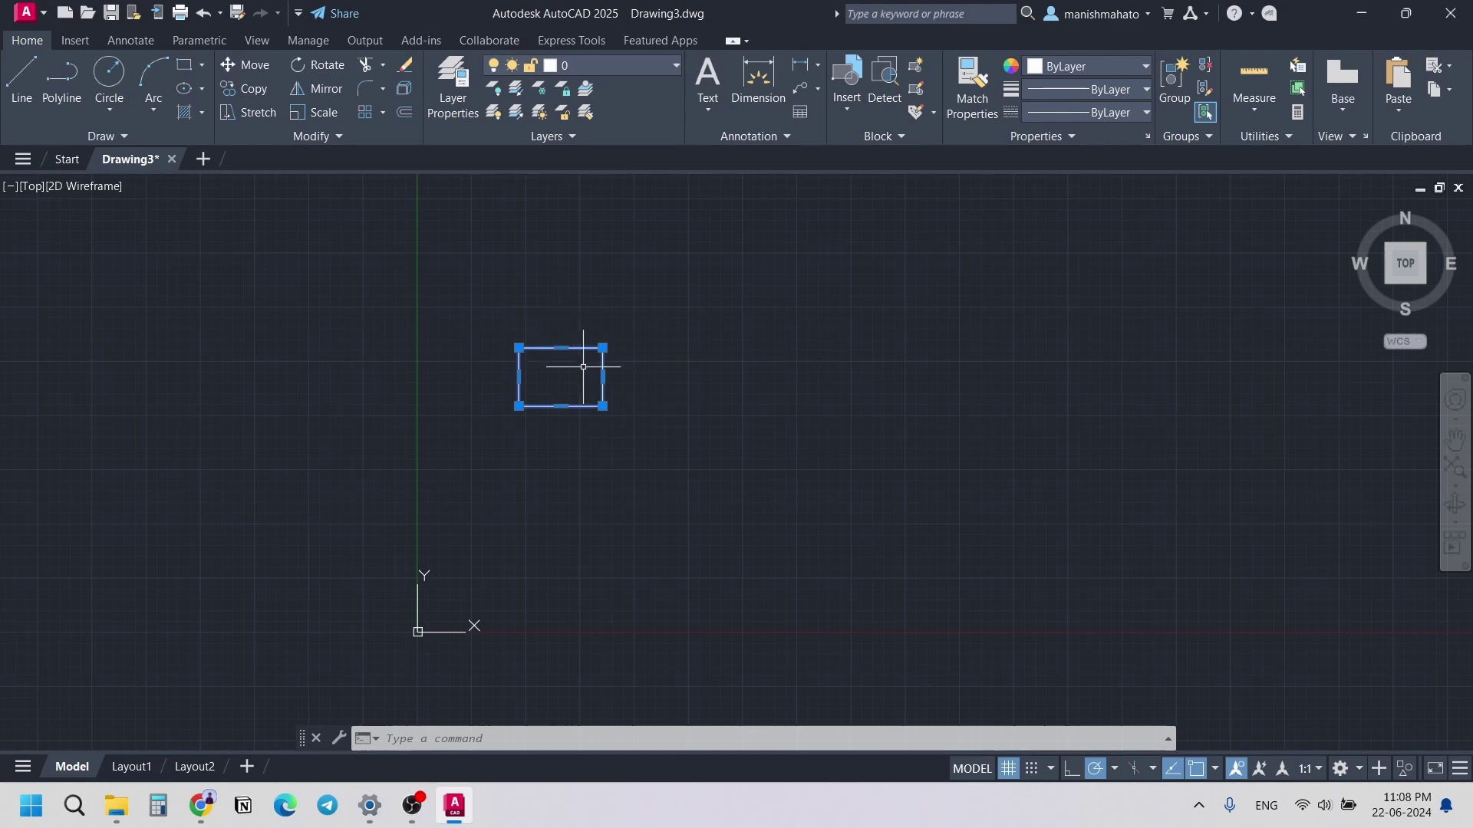
pyautogui.press('Escape')
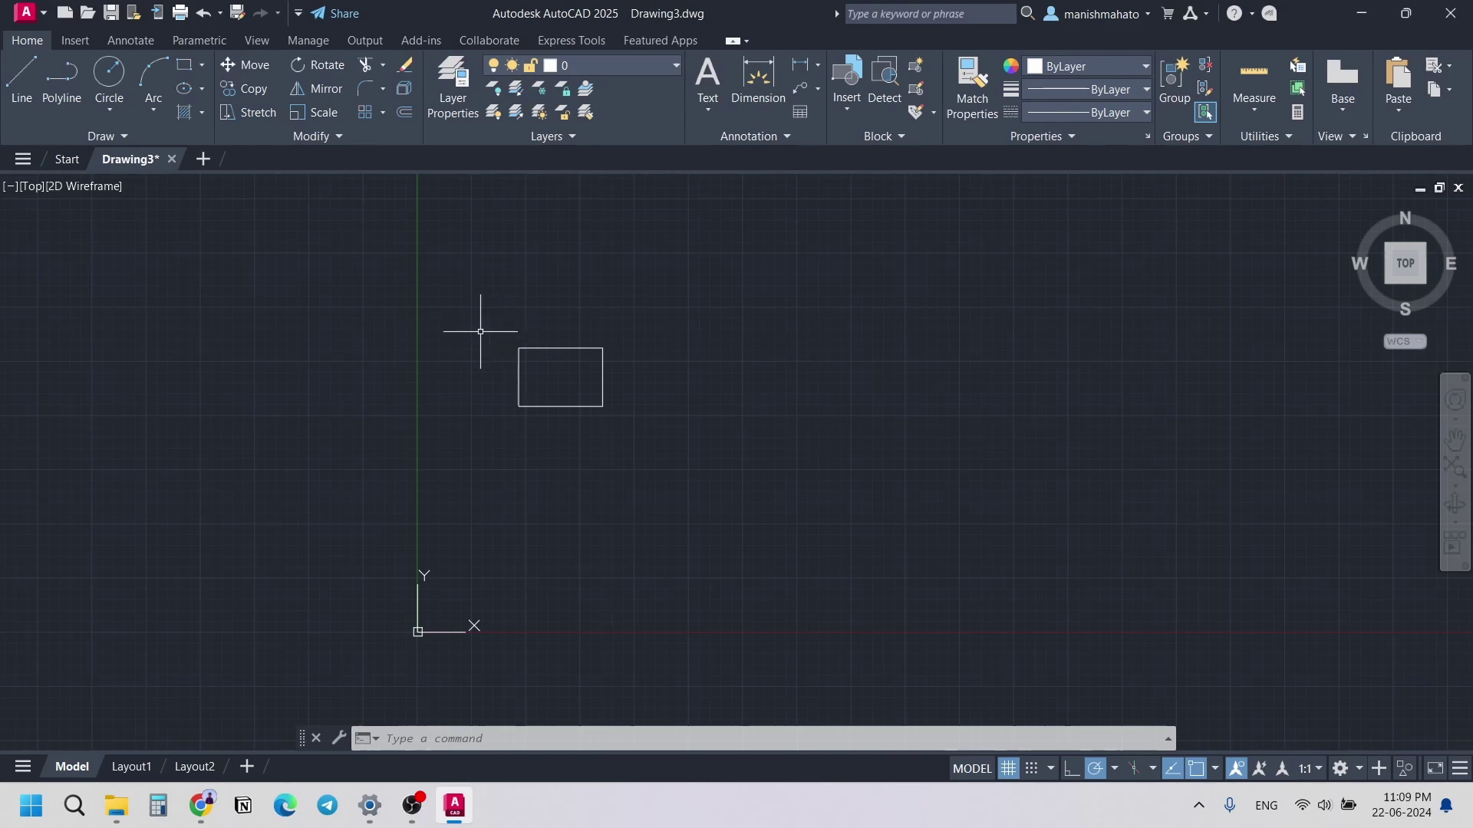
# Step: Select the rectangle with a crossing selection from beyond its upper-right corner to beyond its lower-left corner
pyautogui.click(728, 309)
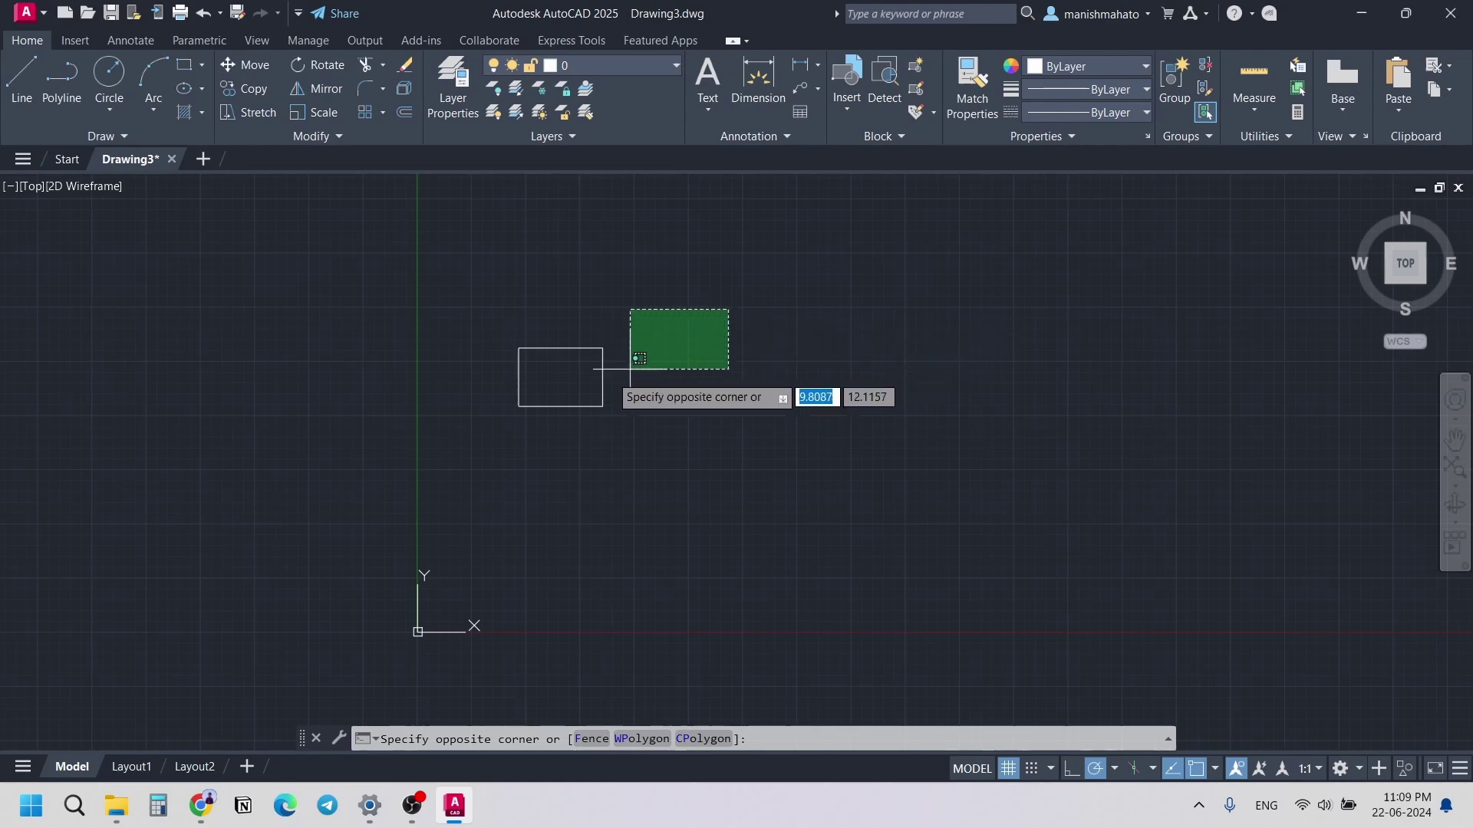
pyautogui.click(507, 422)
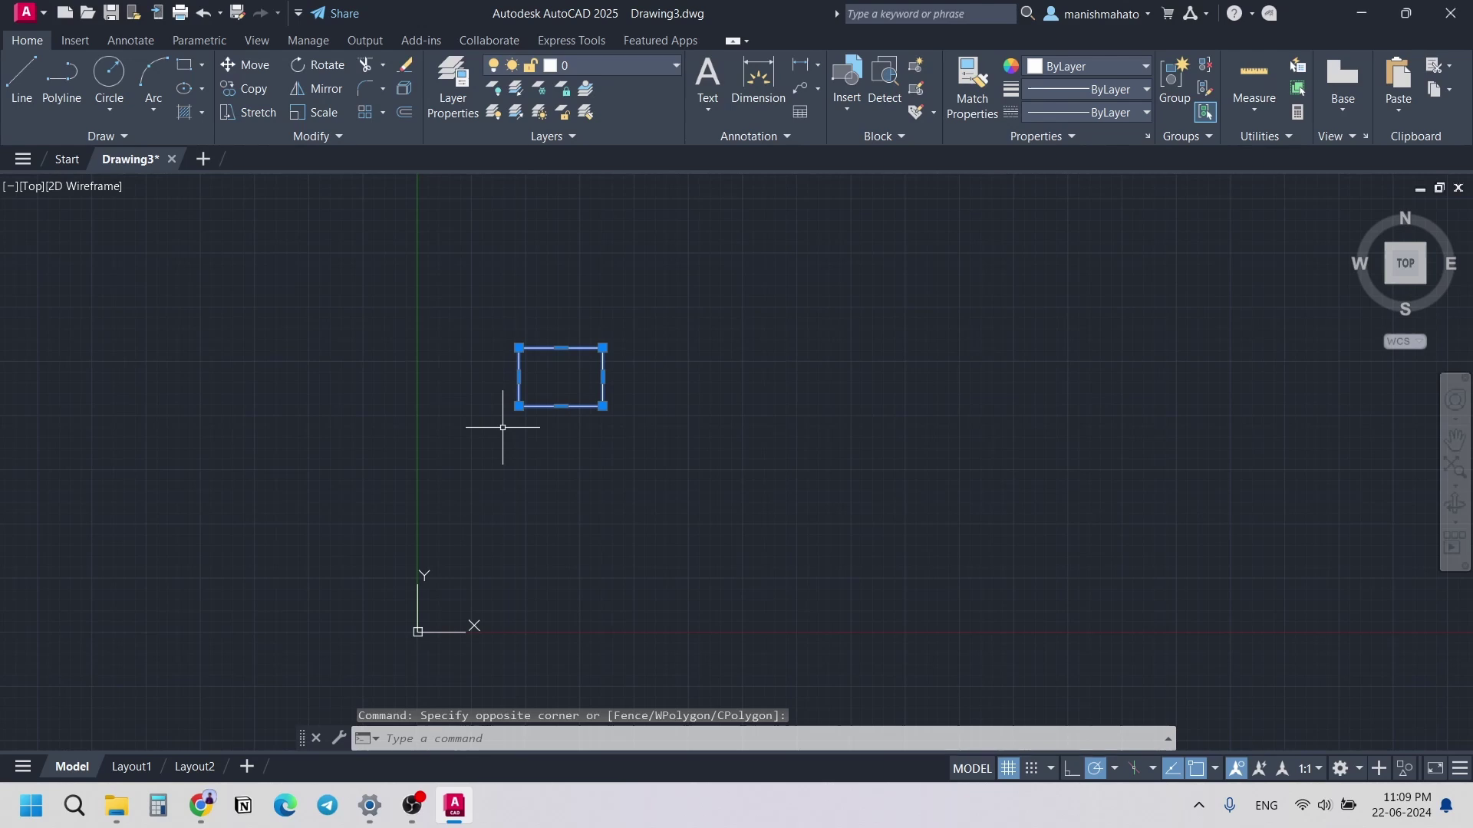
# Step: Erase the selected rectangle with the ERASE command, and undo the erasure
pyautogui.write('E')
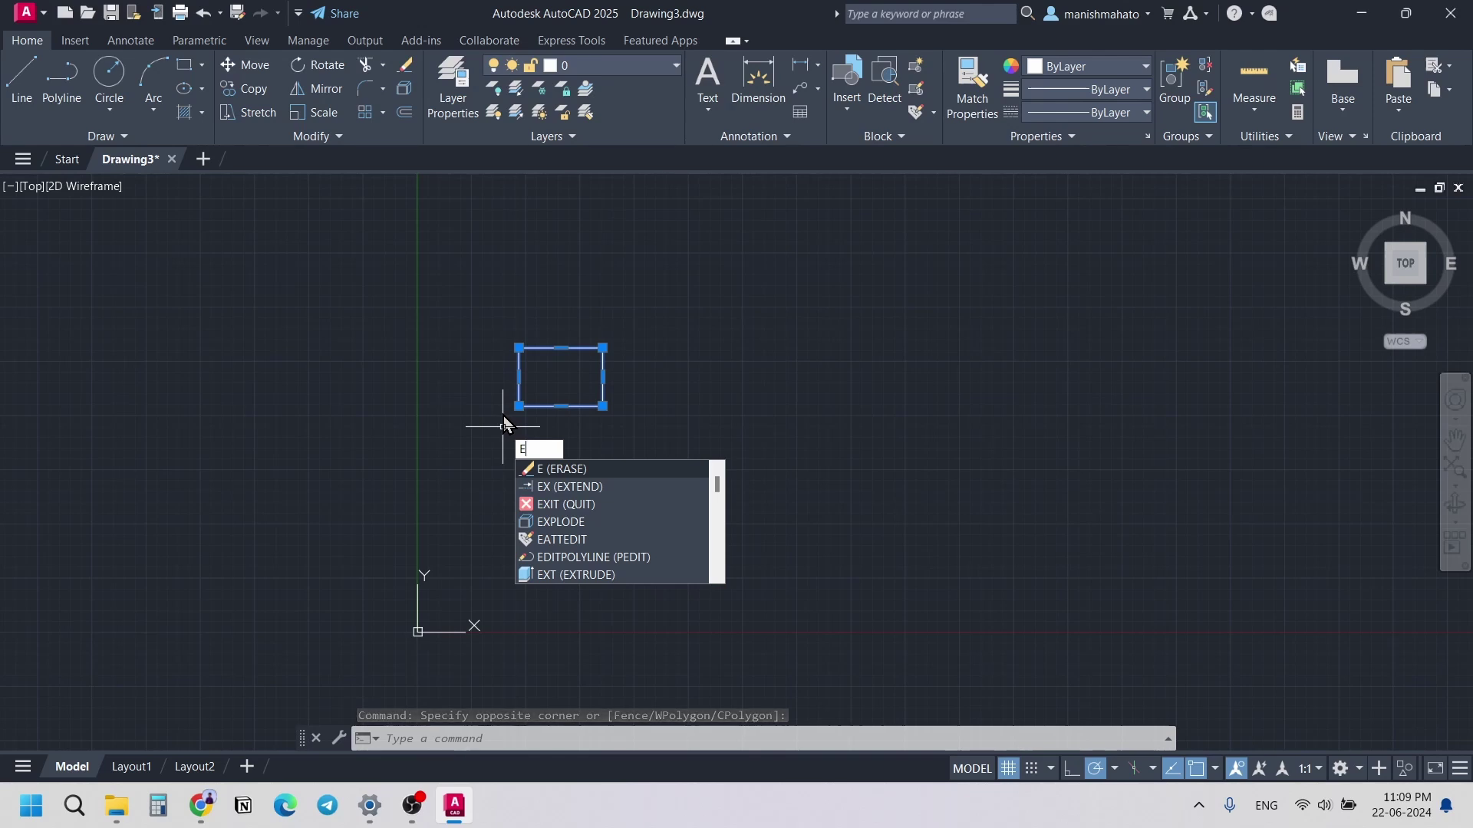
pyautogui.click(402, 739)
pyautogui.write('ER')
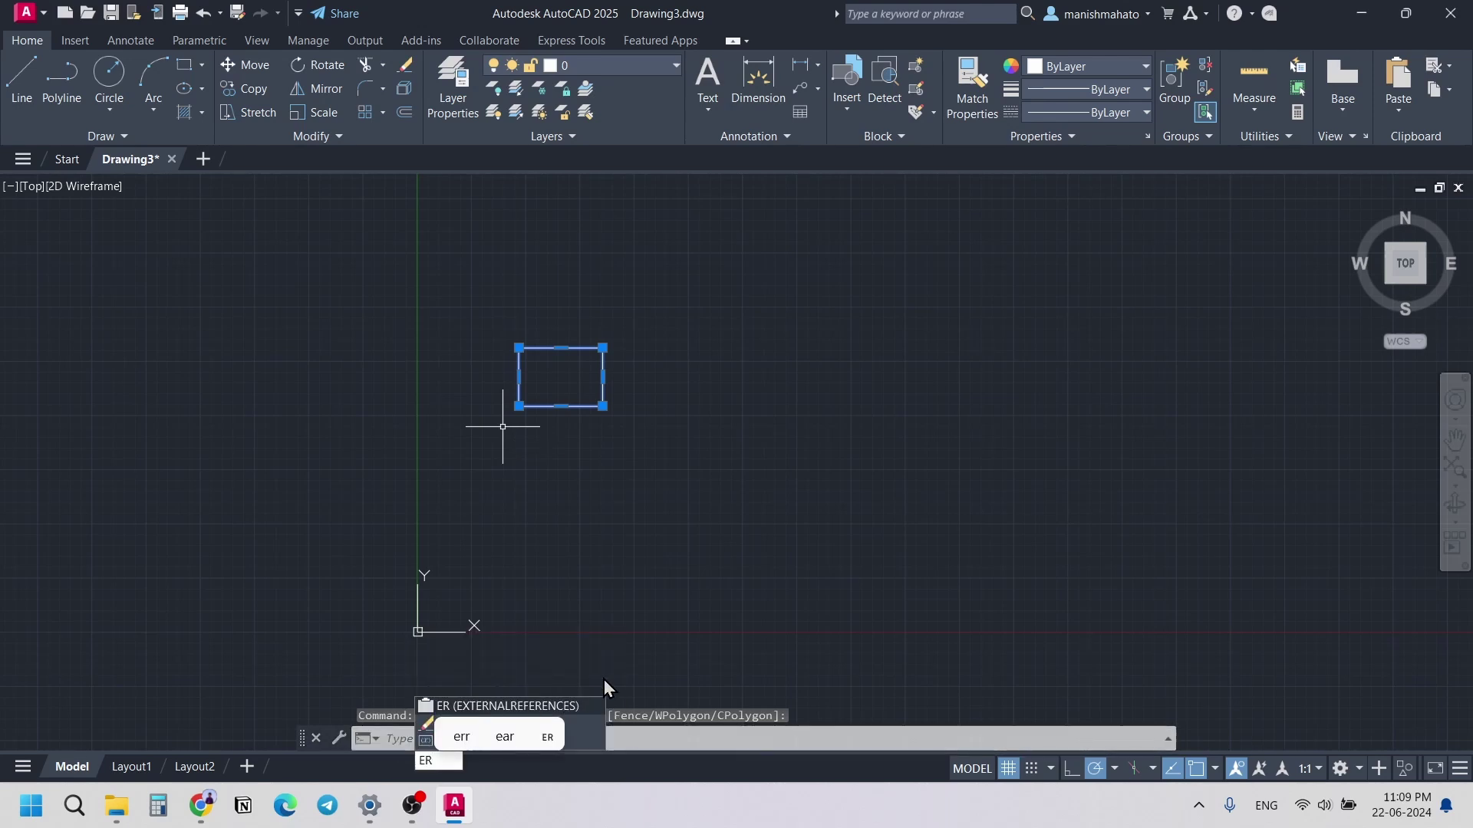
pyautogui.press('BackSpace')
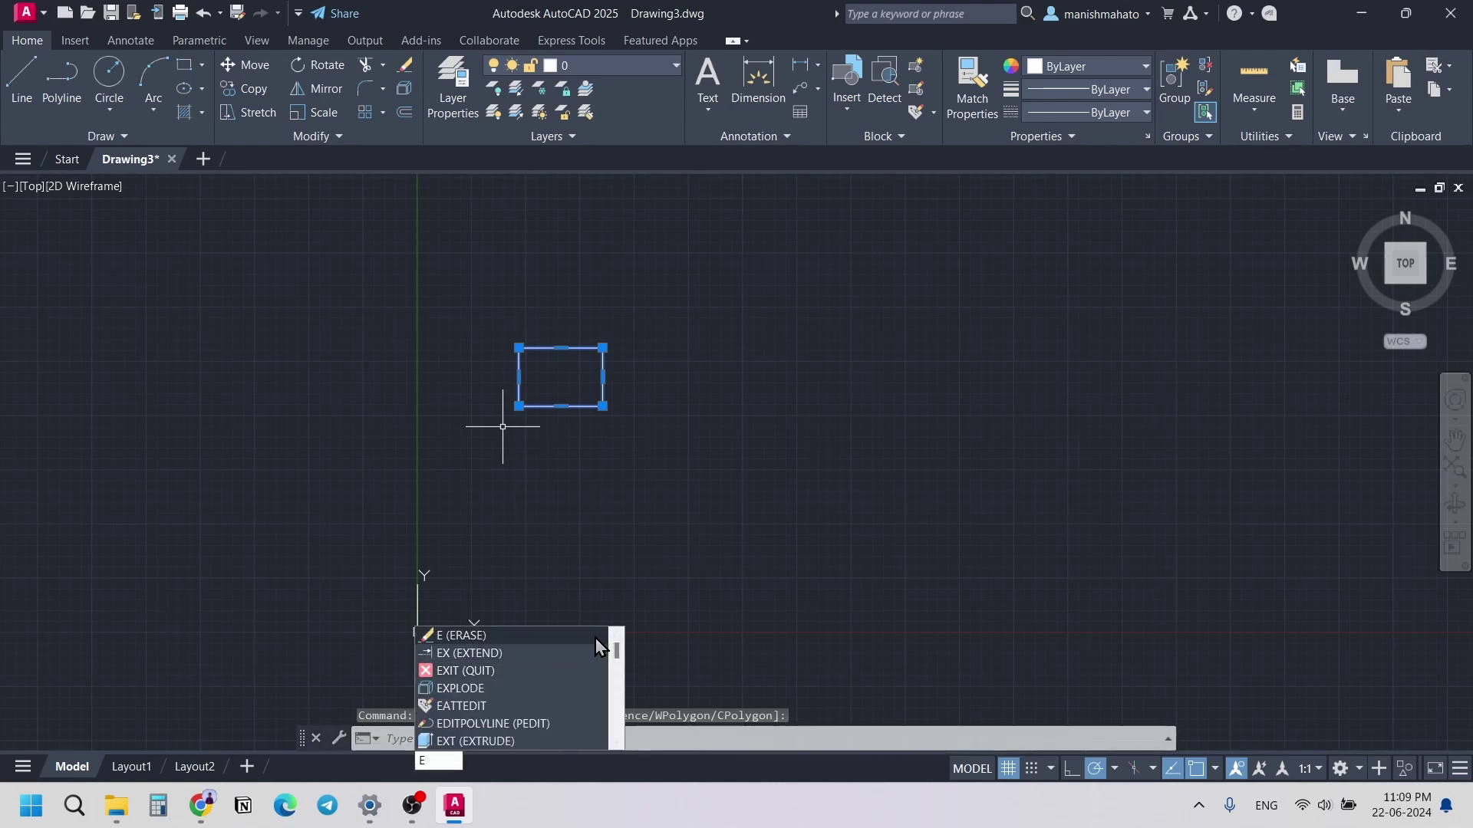
pyautogui.write('RAse')
pyautogui.press('Return')
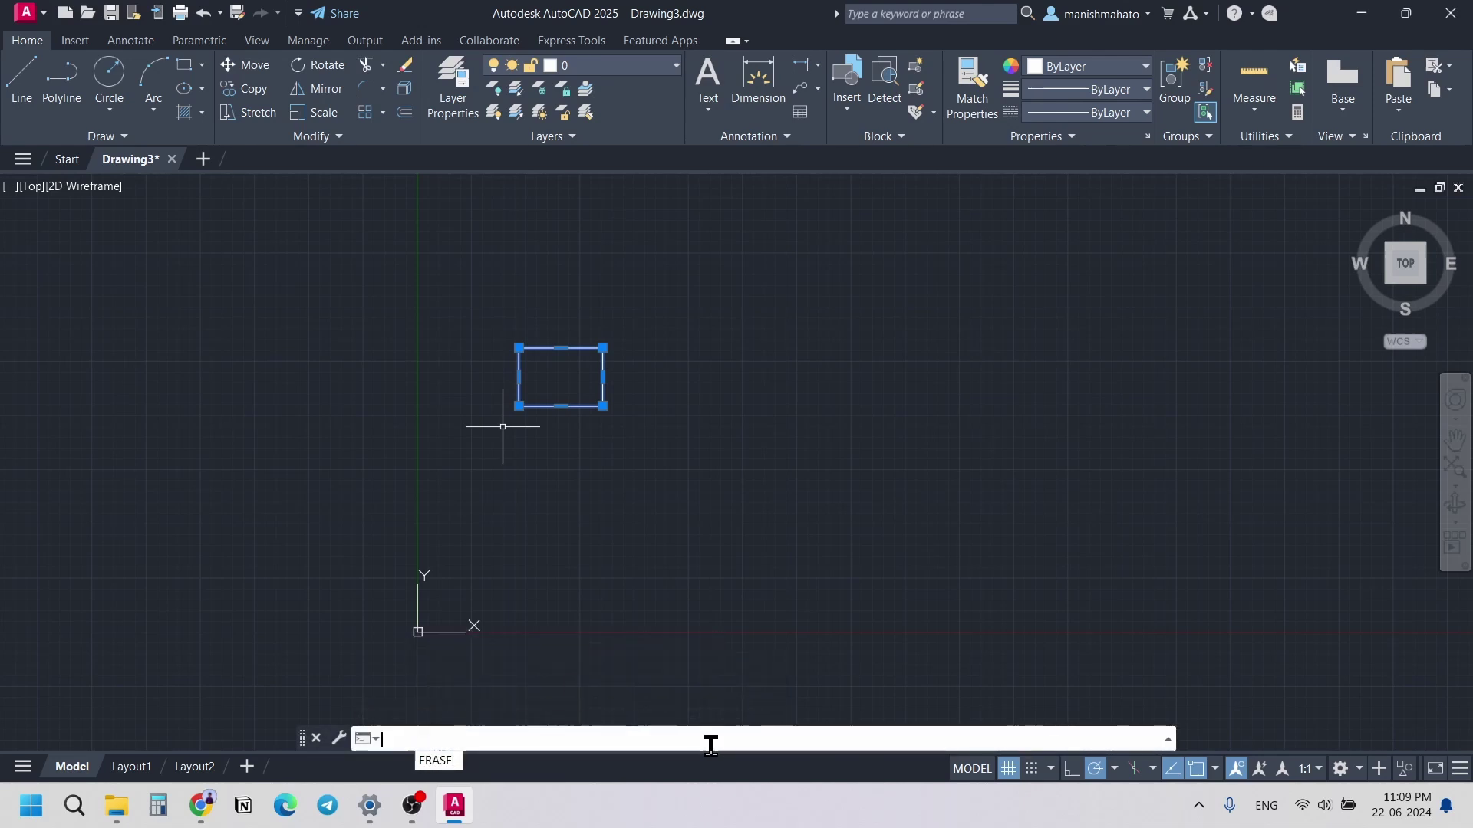
pyautogui.write('E')
pyautogui.press('Return')
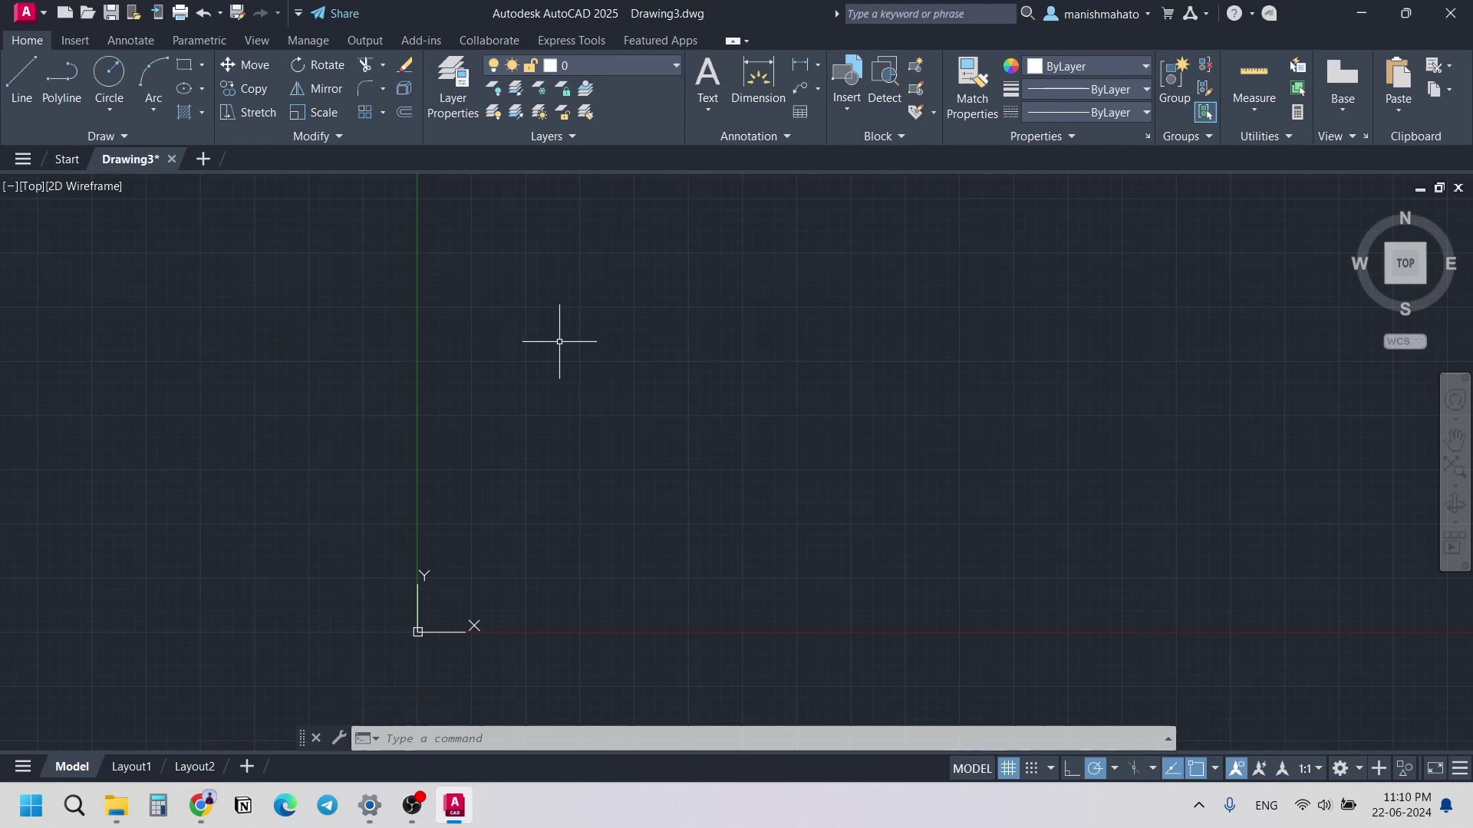
pyautogui.hotkey('ctrl', 'z')
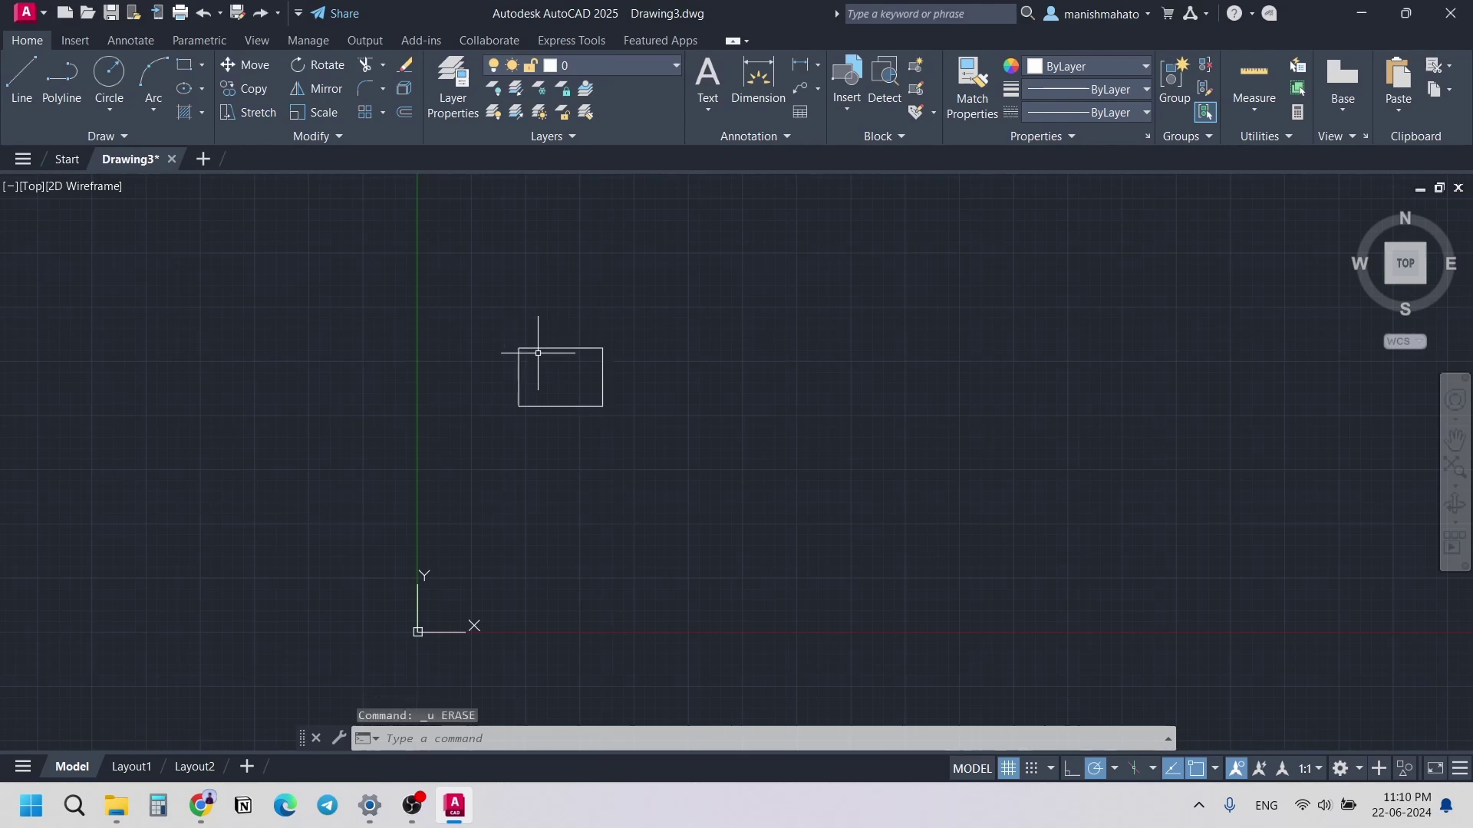
# Step: Select the rectangle with a crossing selection from beyond its upper-right corner to beyond its lower-left corner and delete it
pyautogui.click(667, 315)
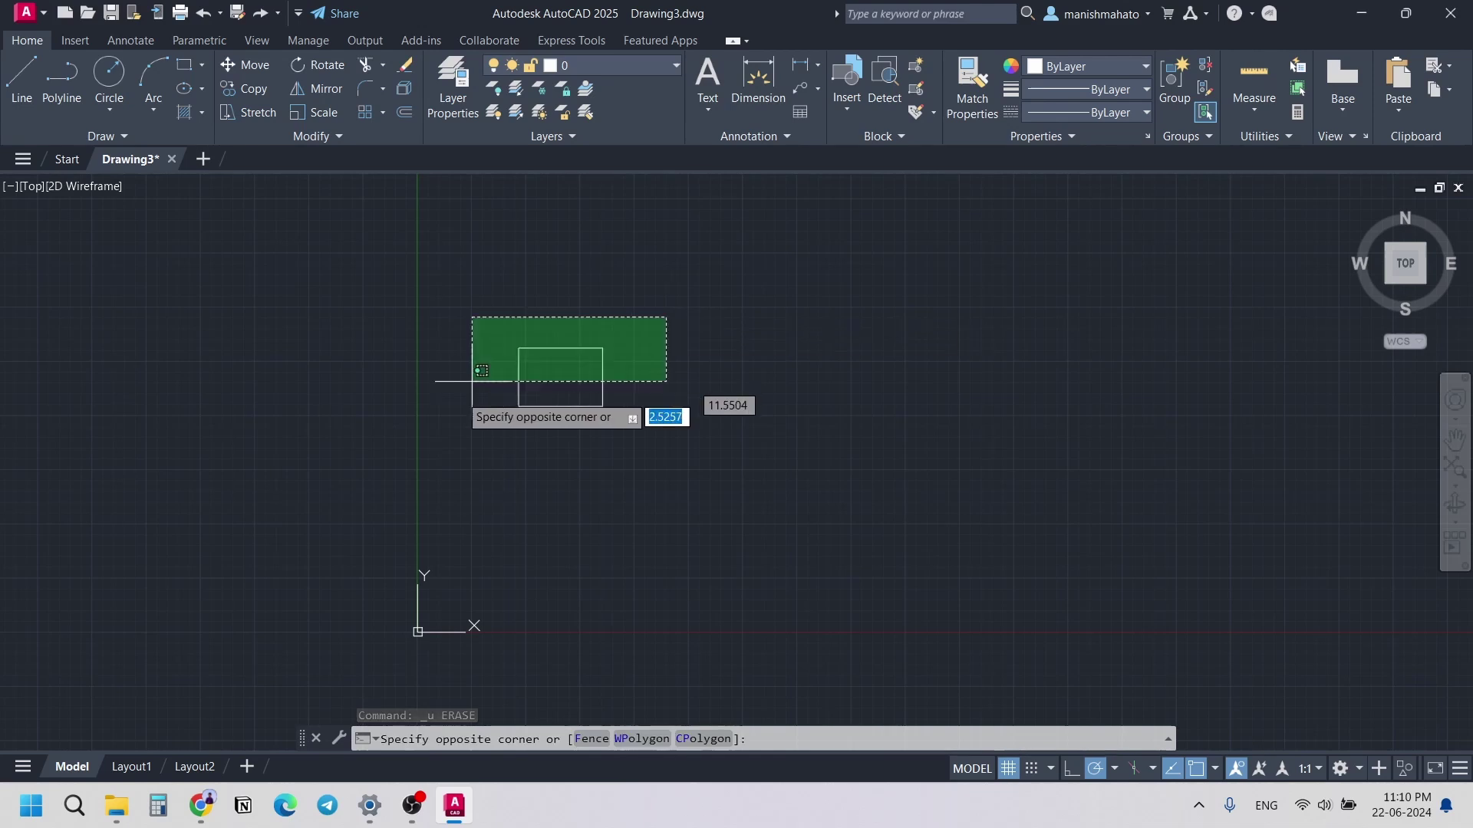
pyautogui.click(490, 451)
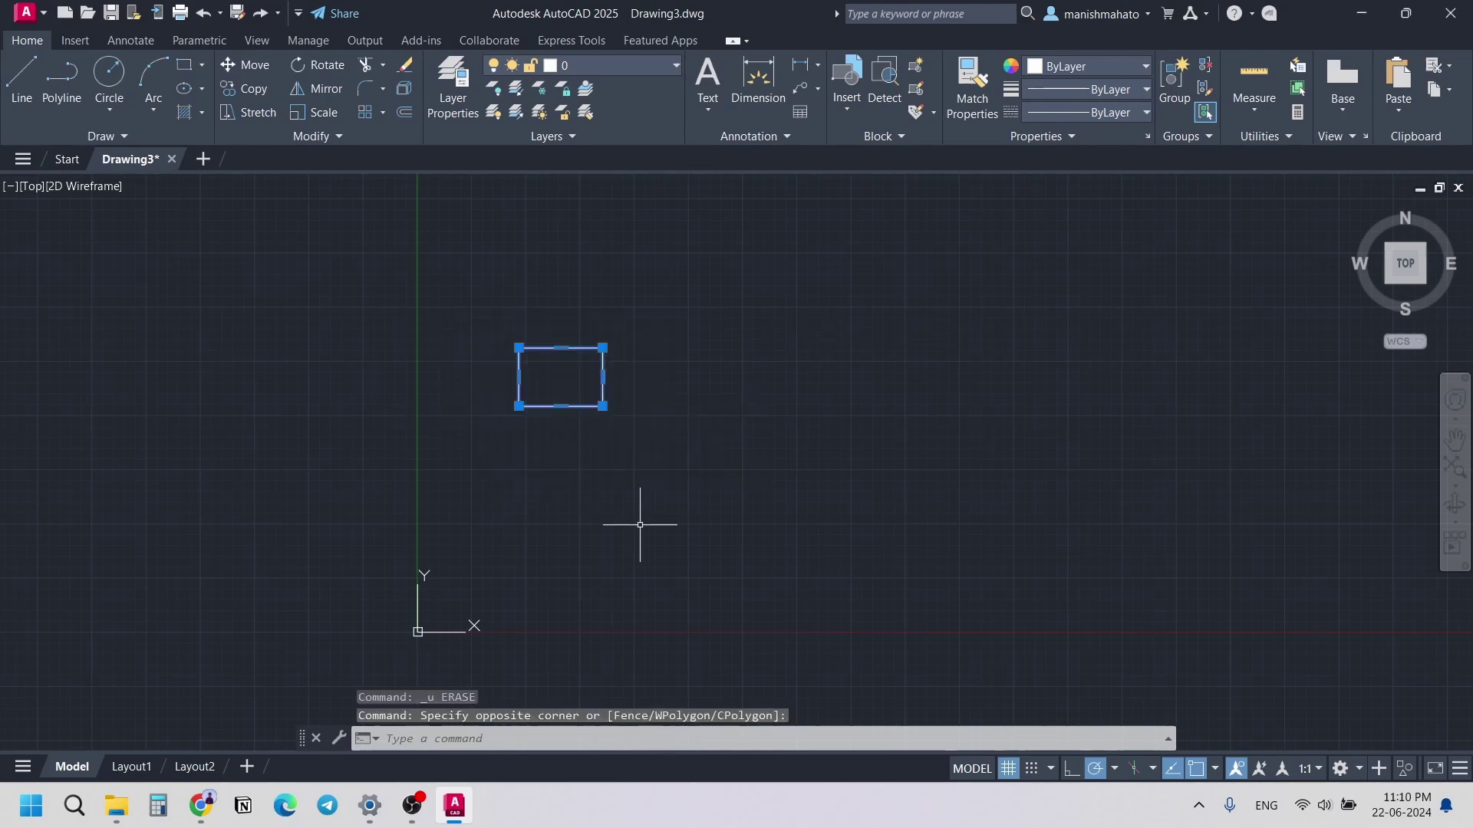
pyautogui.press('Delete')
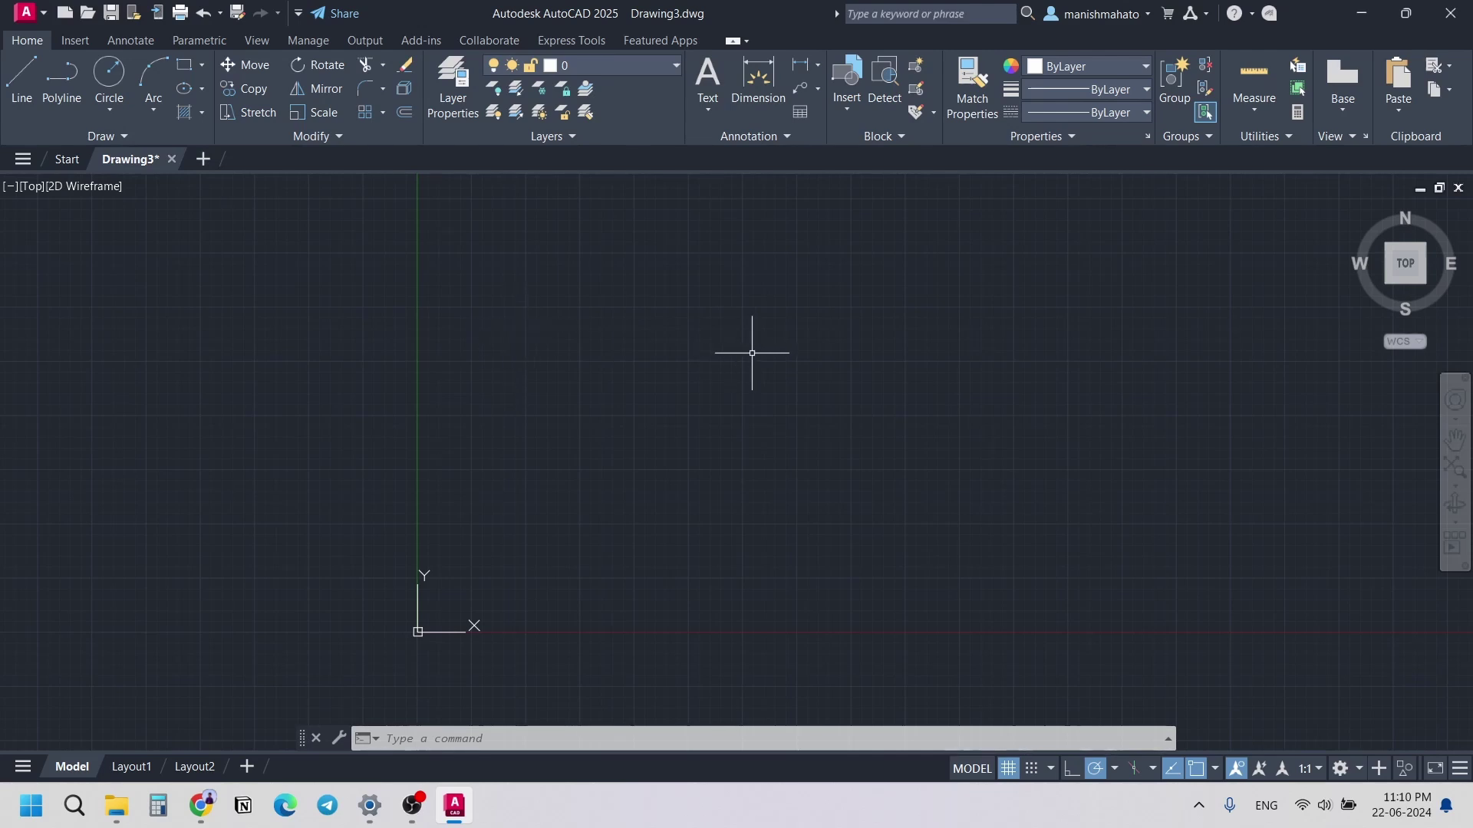
# Step: Draw a rectangle about 14.9 by 9.3 units above and to the right of the origin with the RECTANG command
pyautogui.moveTo(767, 337); pyautogui.dragTo(573, 402, button='middle')
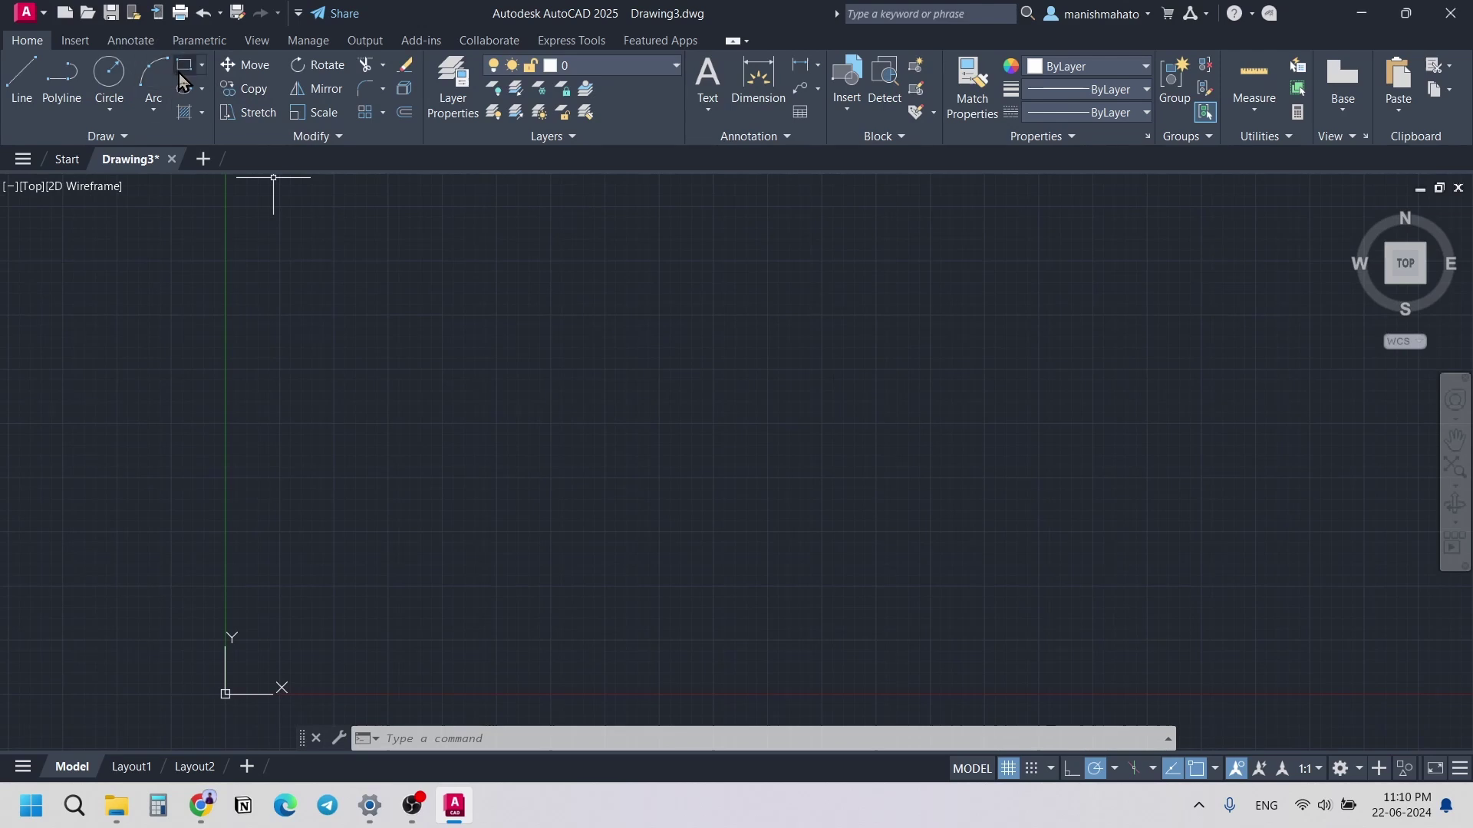
pyautogui.click(412, 735)
pyautogui.write('red')
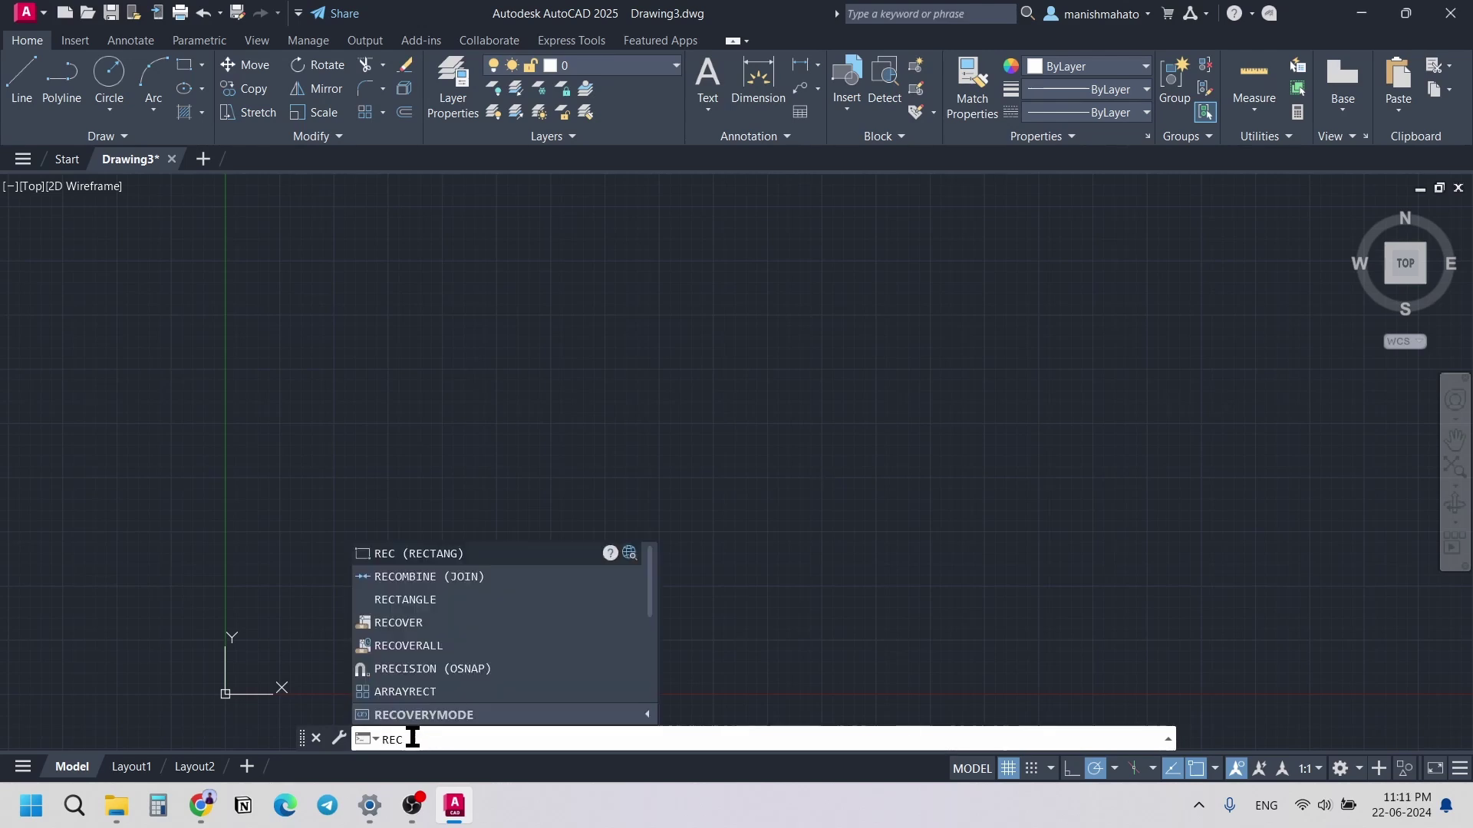
pyautogui.click(422, 560)
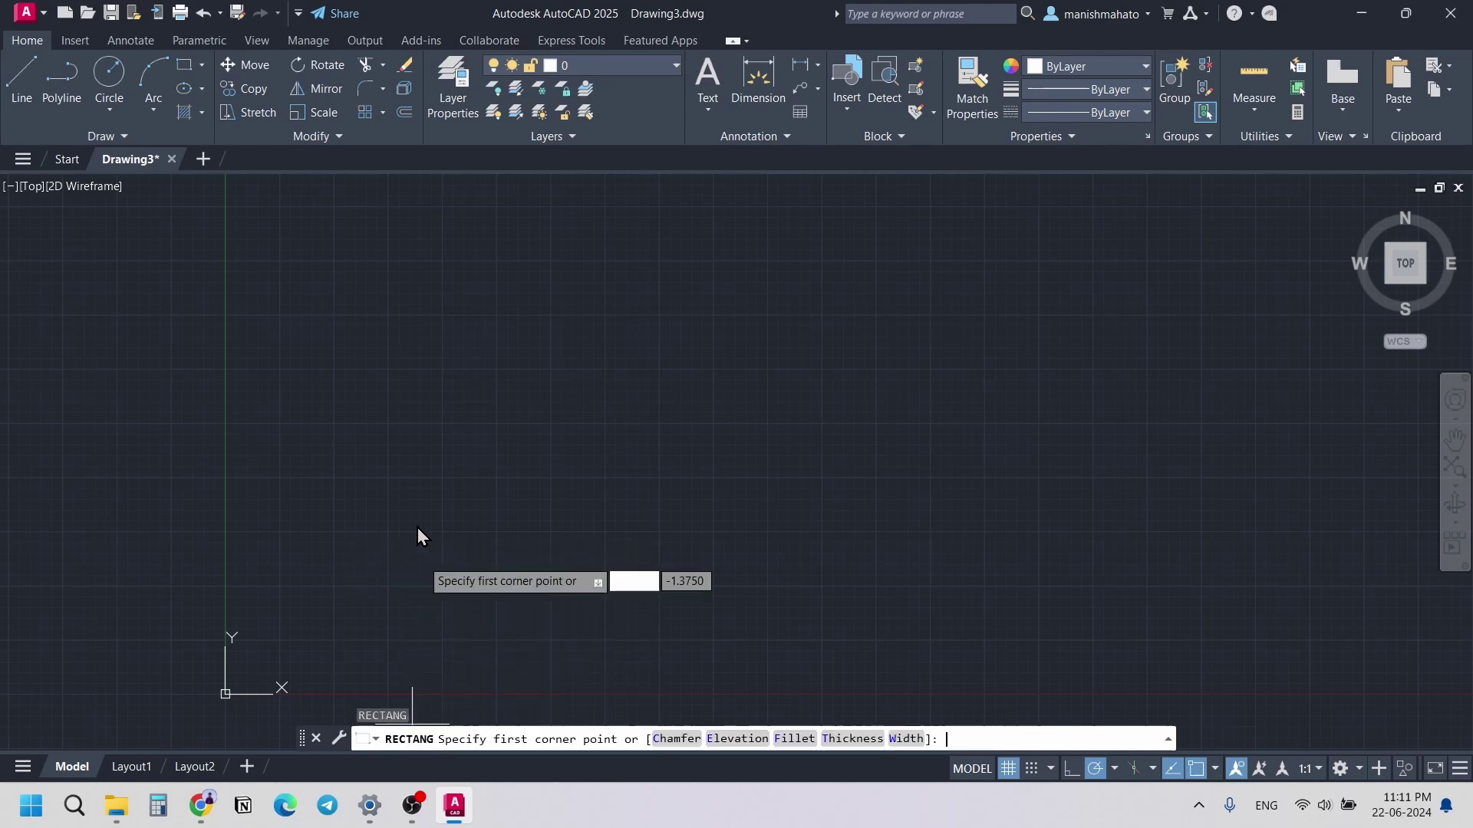
pyautogui.click(340, 281)
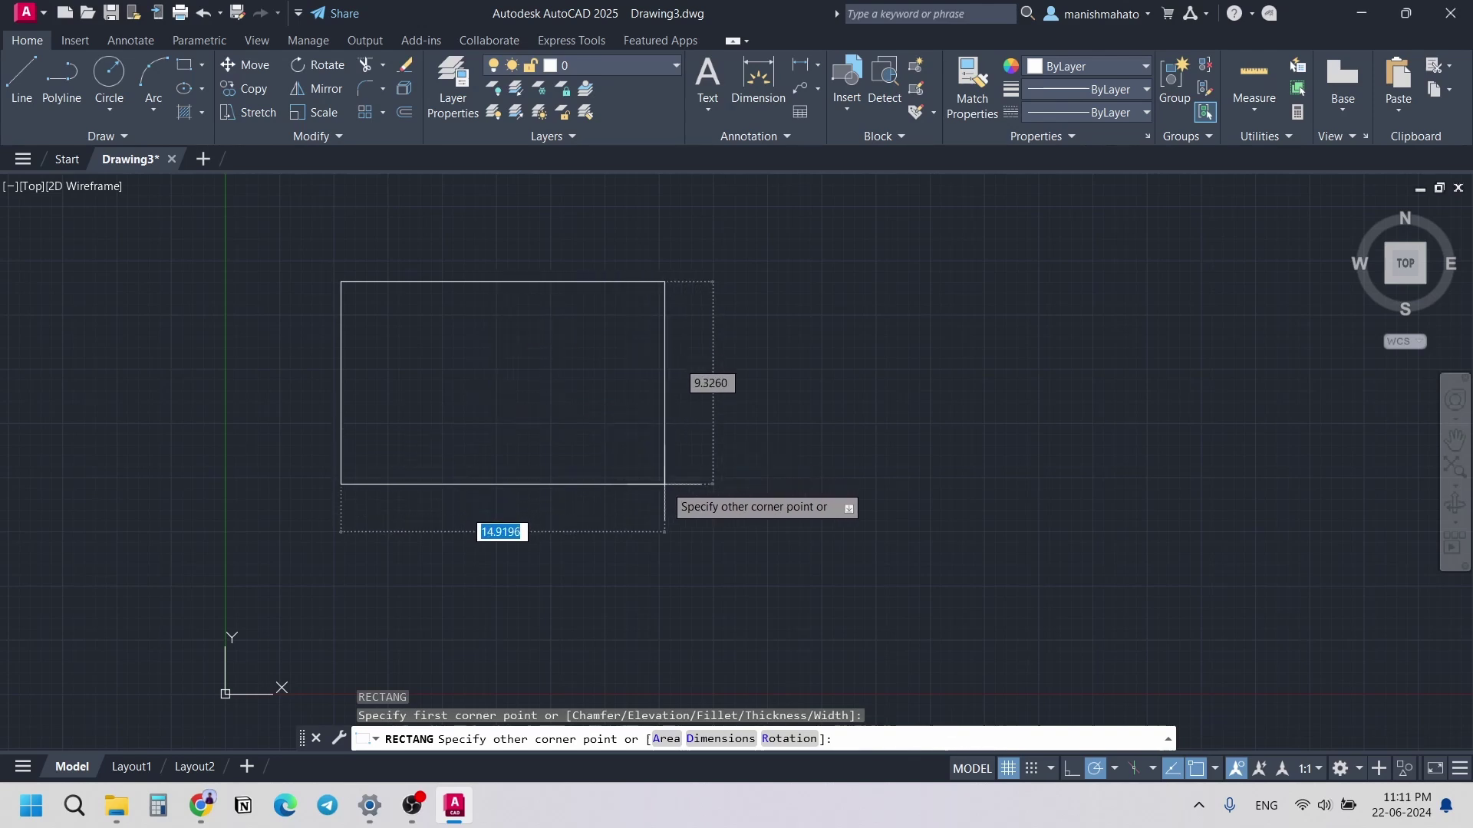
pyautogui.click(664, 484)
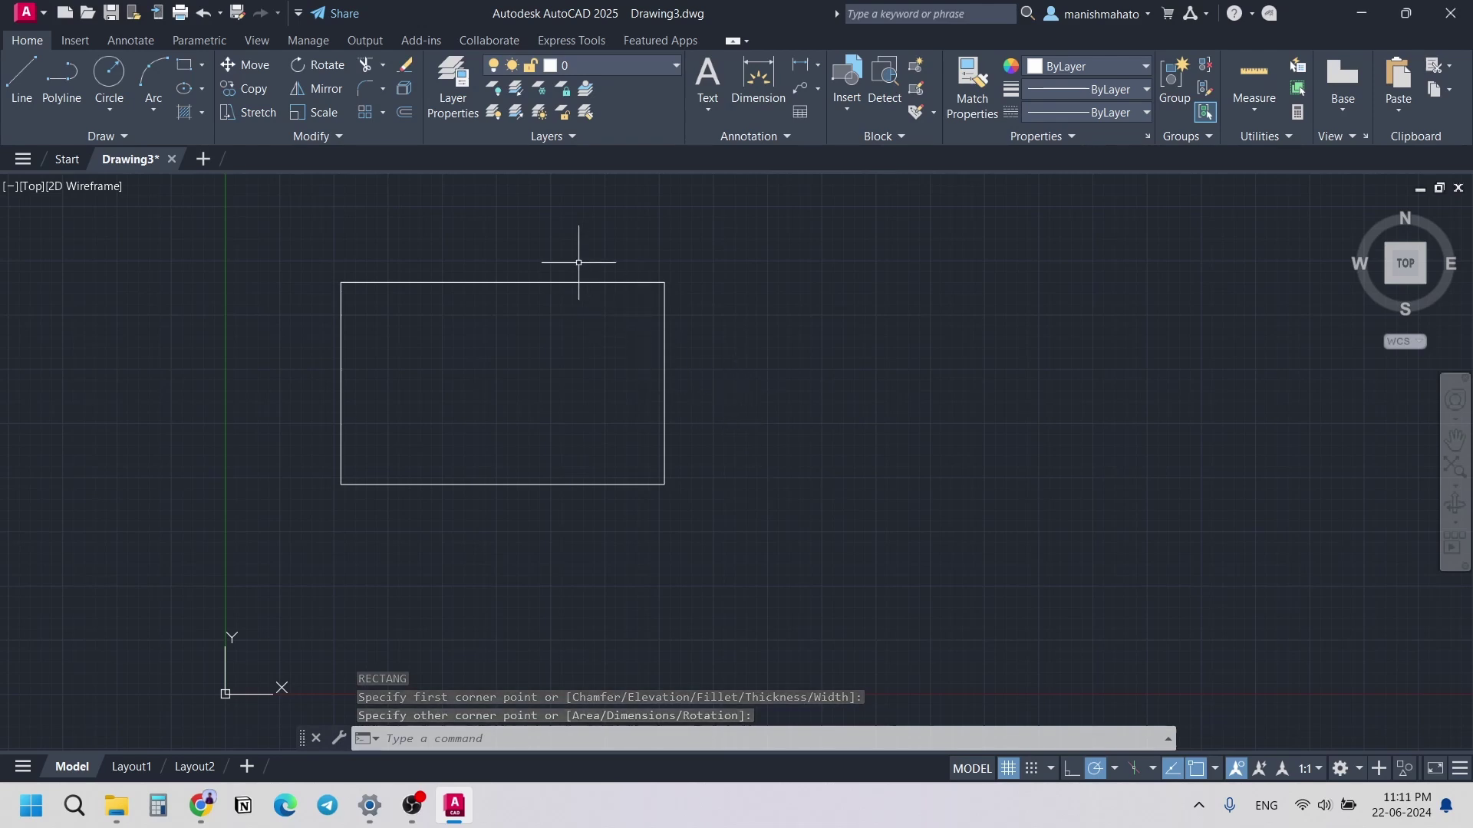
# Step: Draw a circle with a radius of about 3.4 units centred on the rectangle's upper-left corner
pyautogui.click(112, 68)
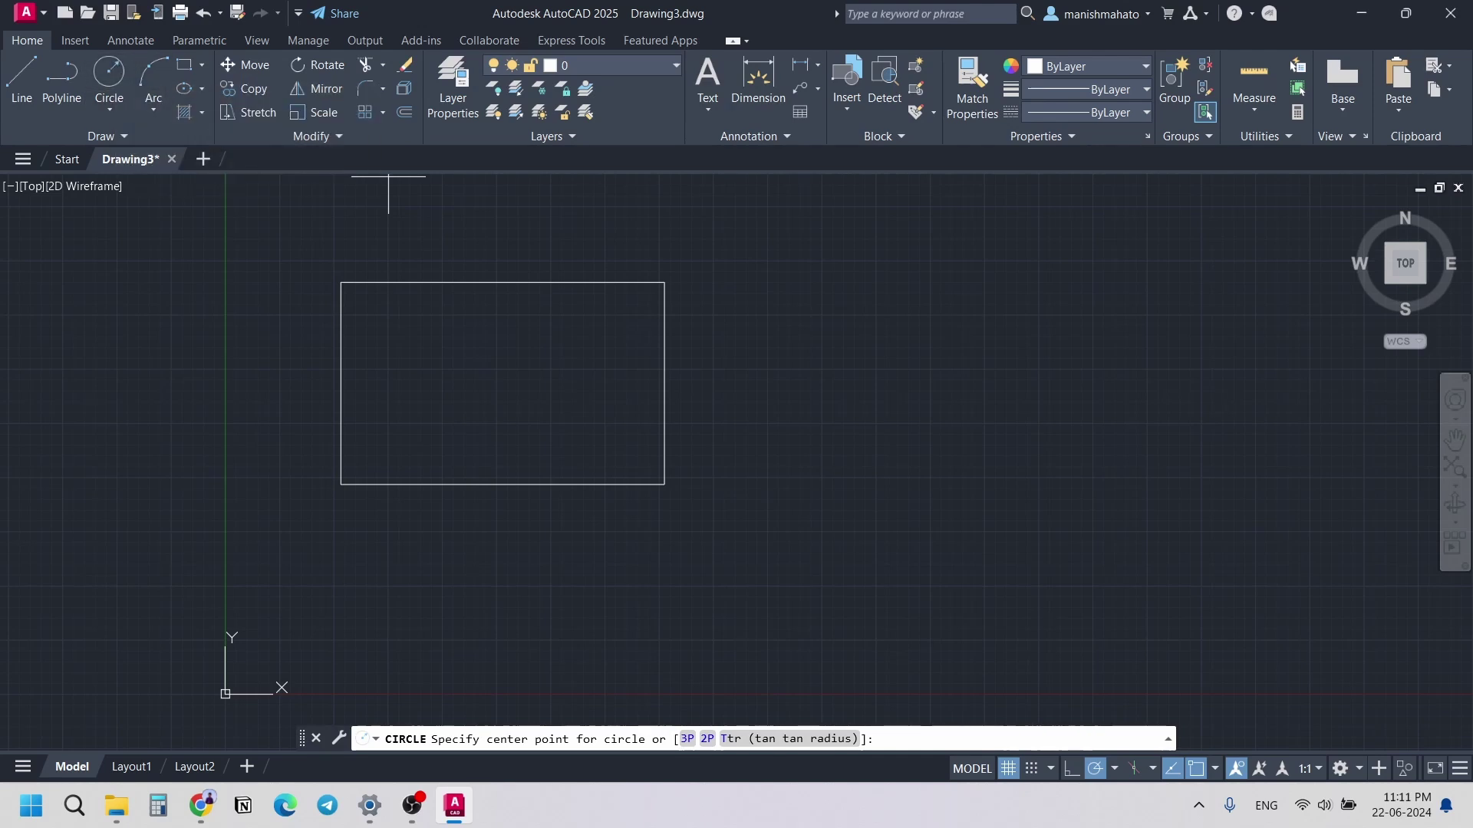
pyautogui.click(342, 284)
pyautogui.click(392, 337)
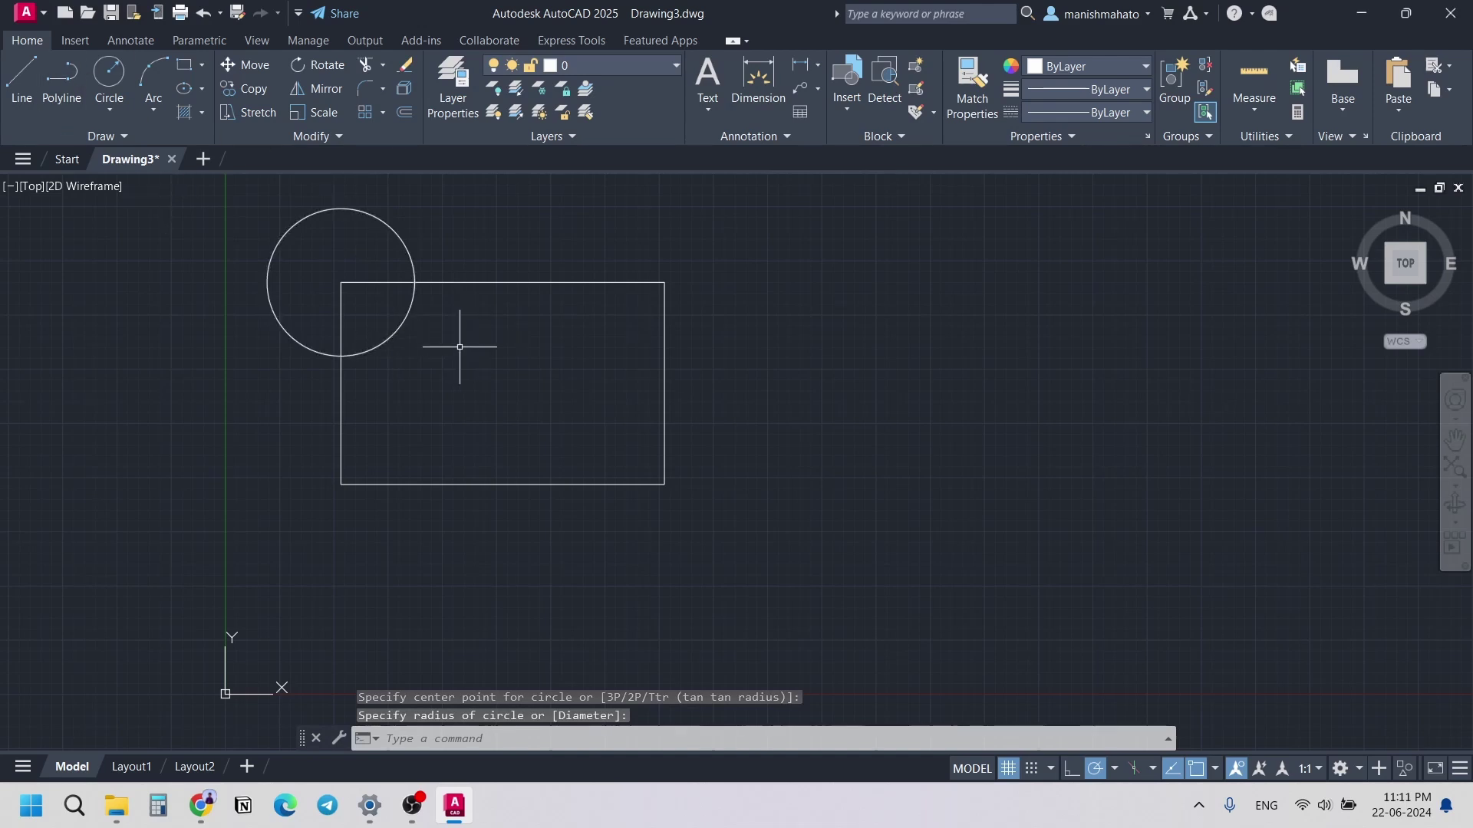
# Step: Draw a circle centred on the rectangle's upper-right corner, using the Diameter option with a value of 50
pyautogui.write('c')
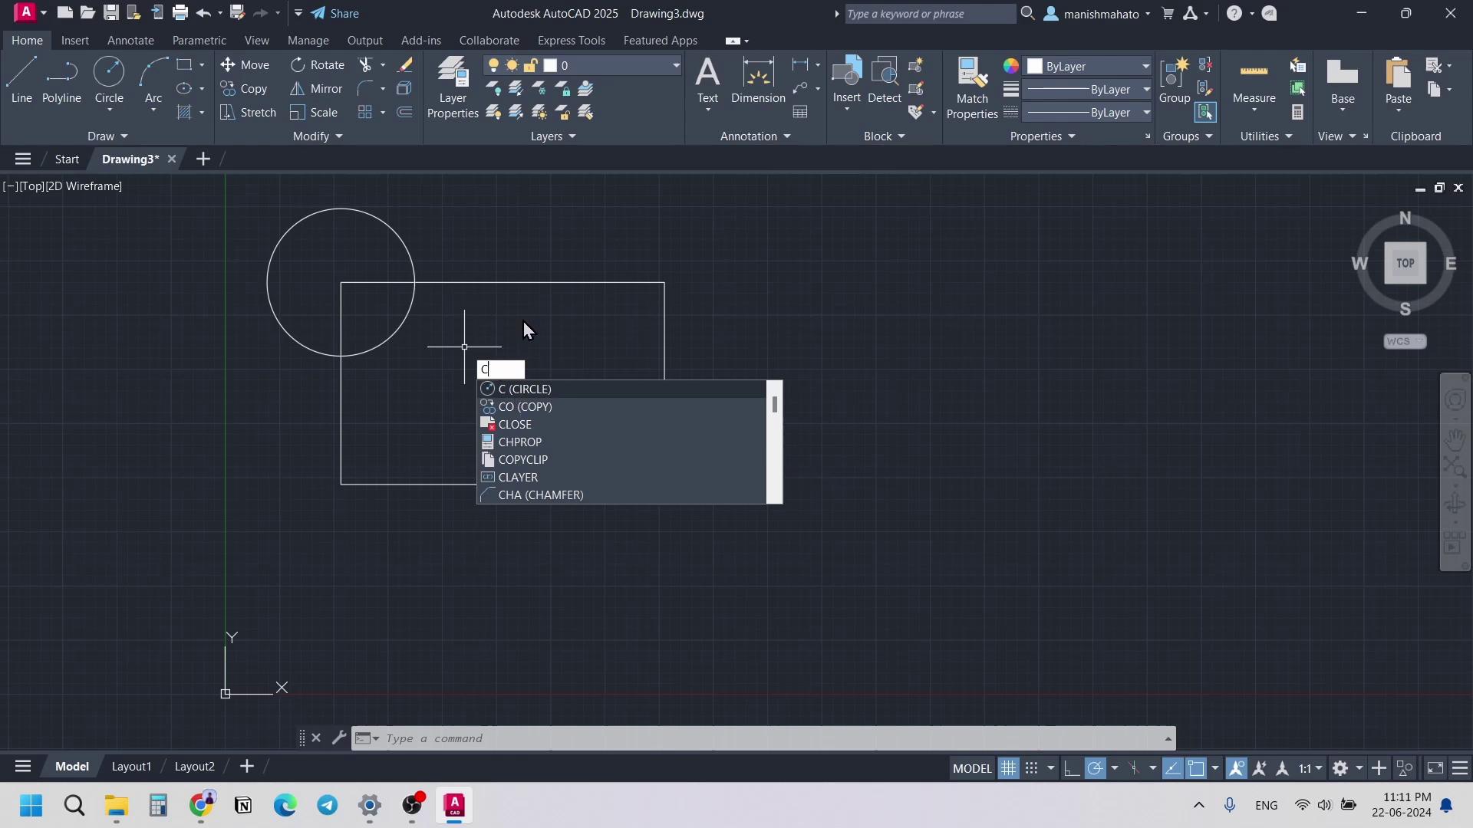
pyautogui.press('Return')
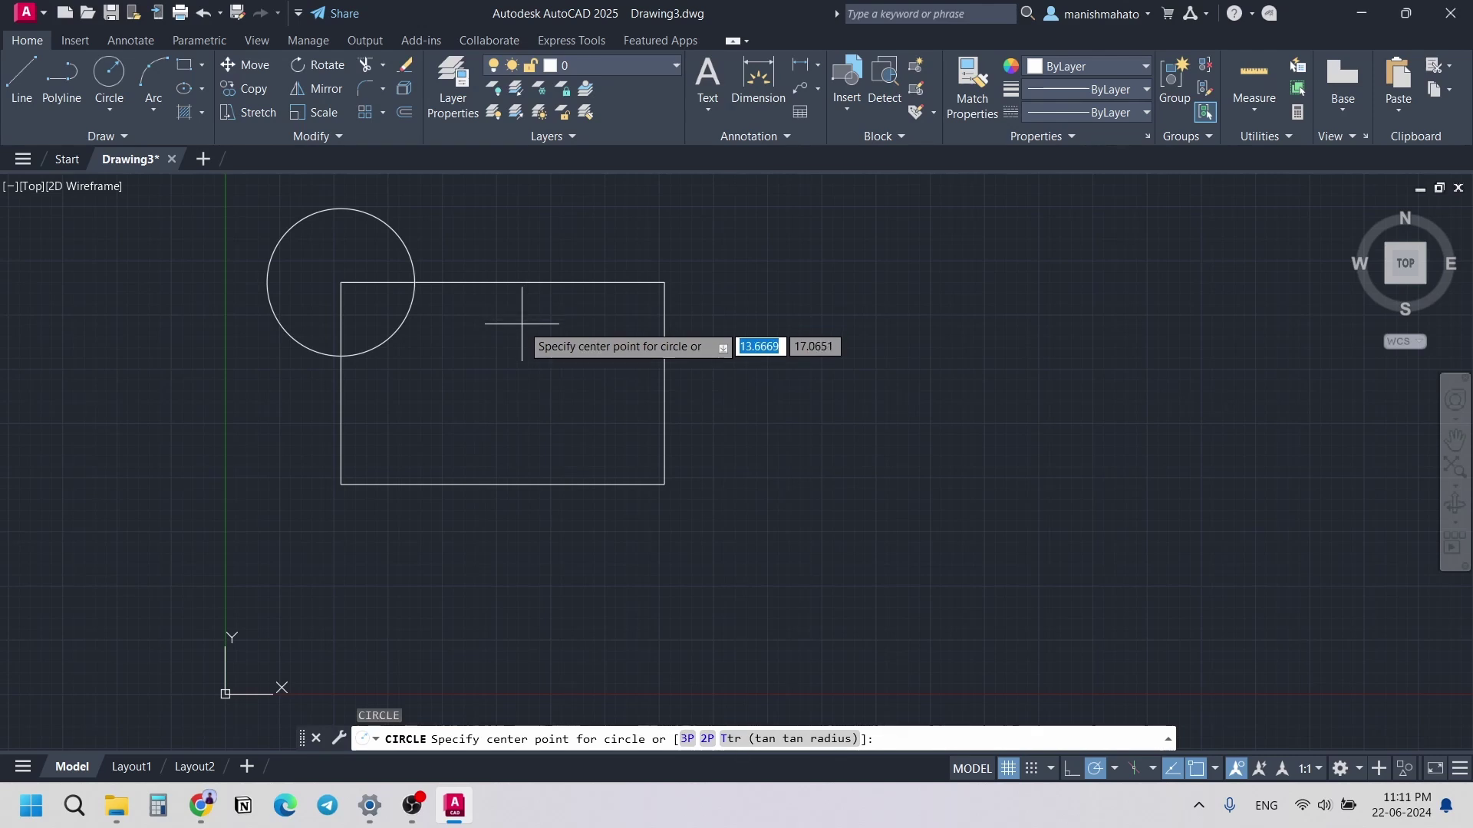
pyautogui.click(665, 282)
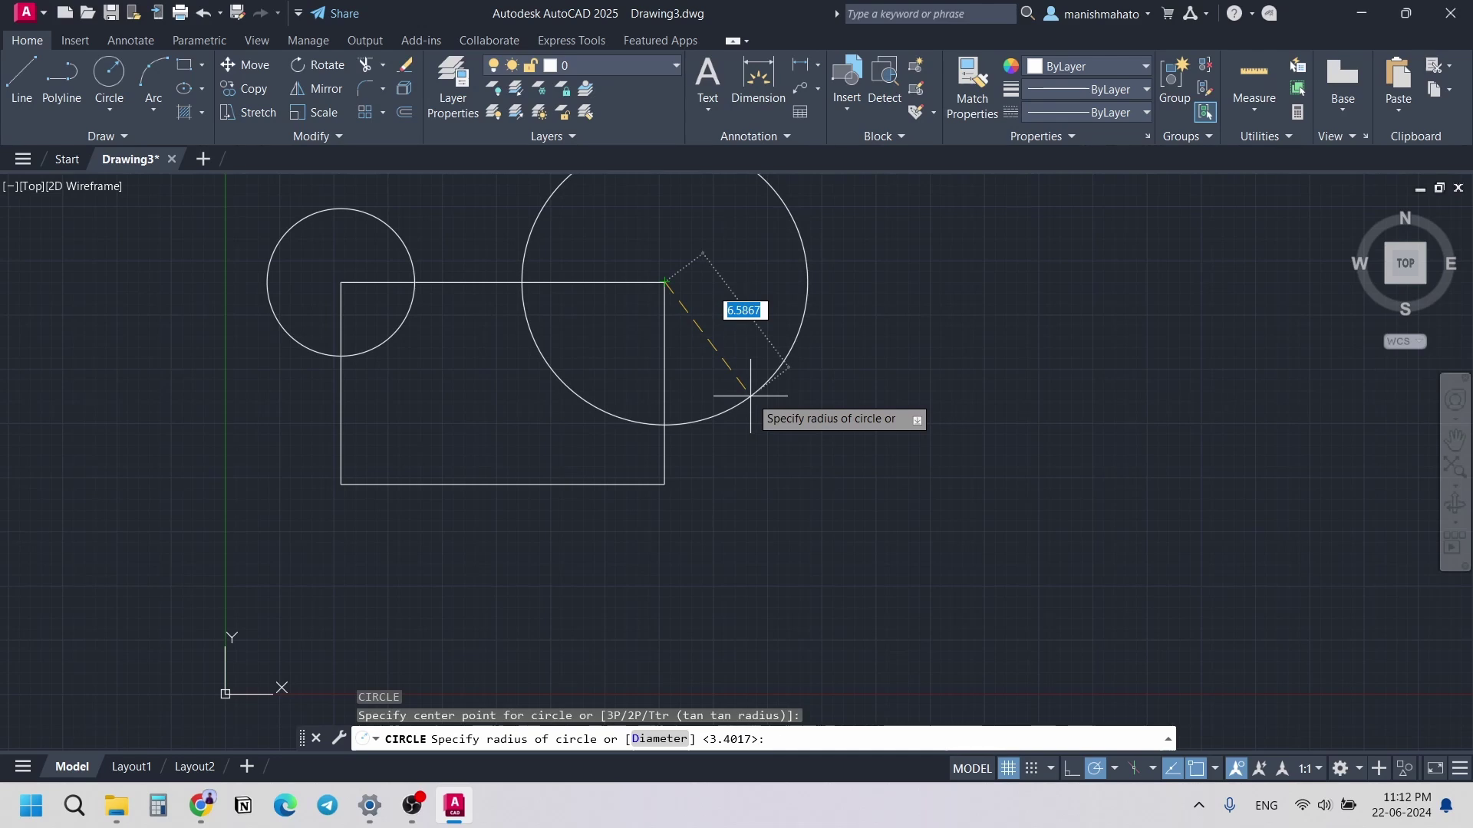
pyautogui.write('d')
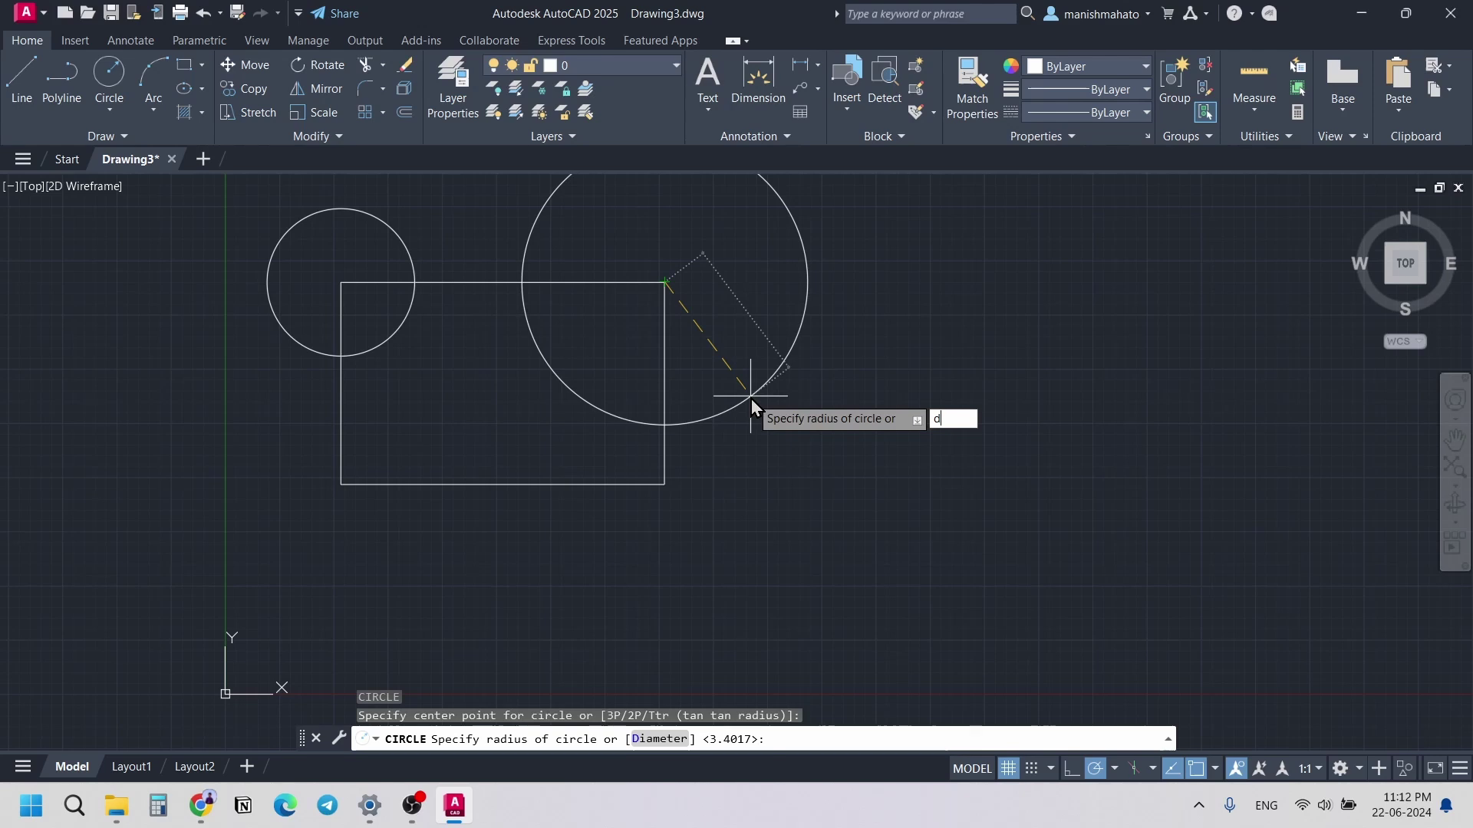
pyautogui.press('Return')
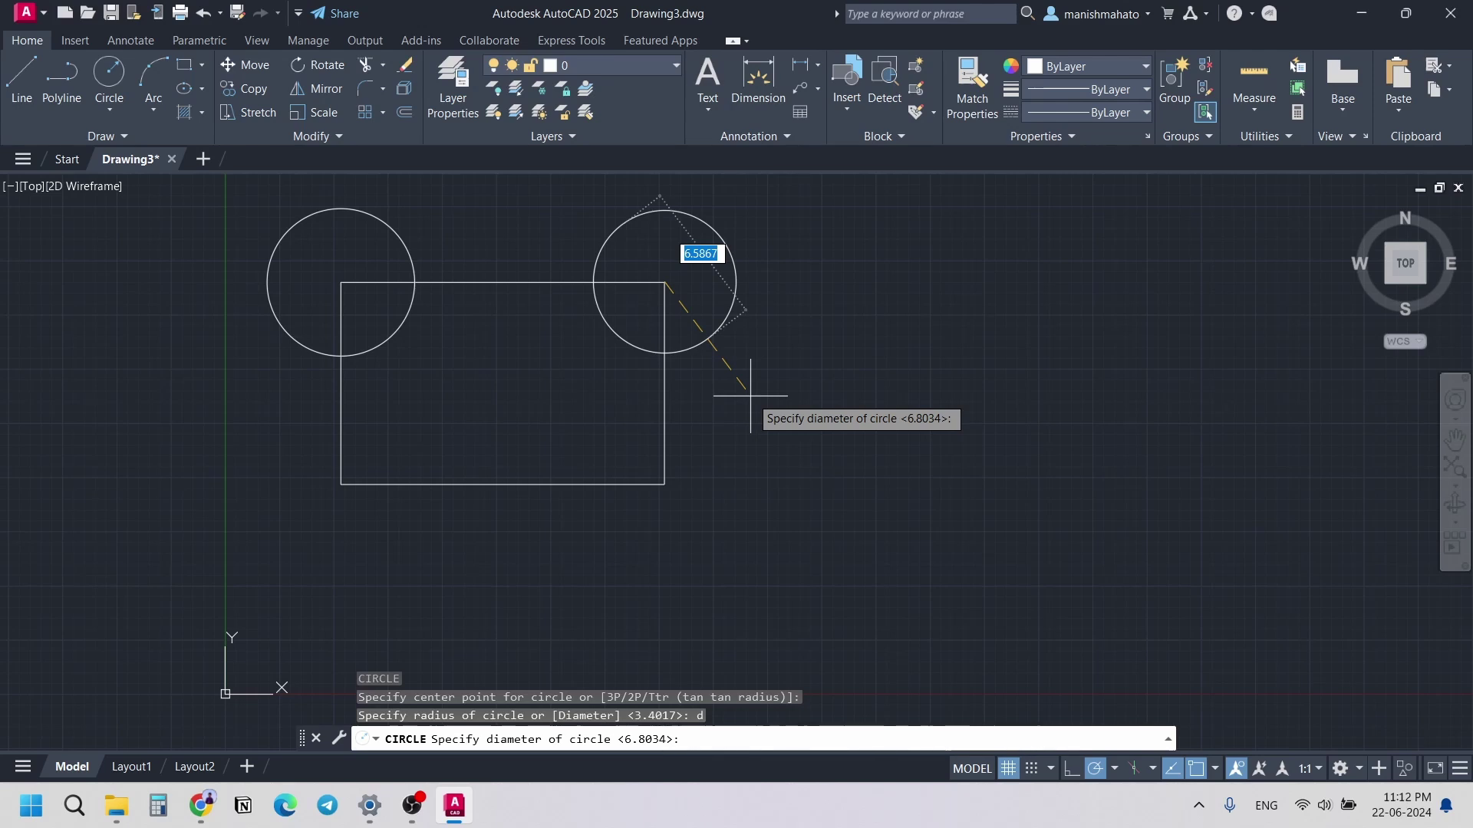
pyautogui.write('50')
pyautogui.press('Return')
# Step: Select the large circle with a crossing selection over its right edge, and move the ribbon's Annotation group between Modify and Layers
pyautogui.scroll(-4, 750, 395)
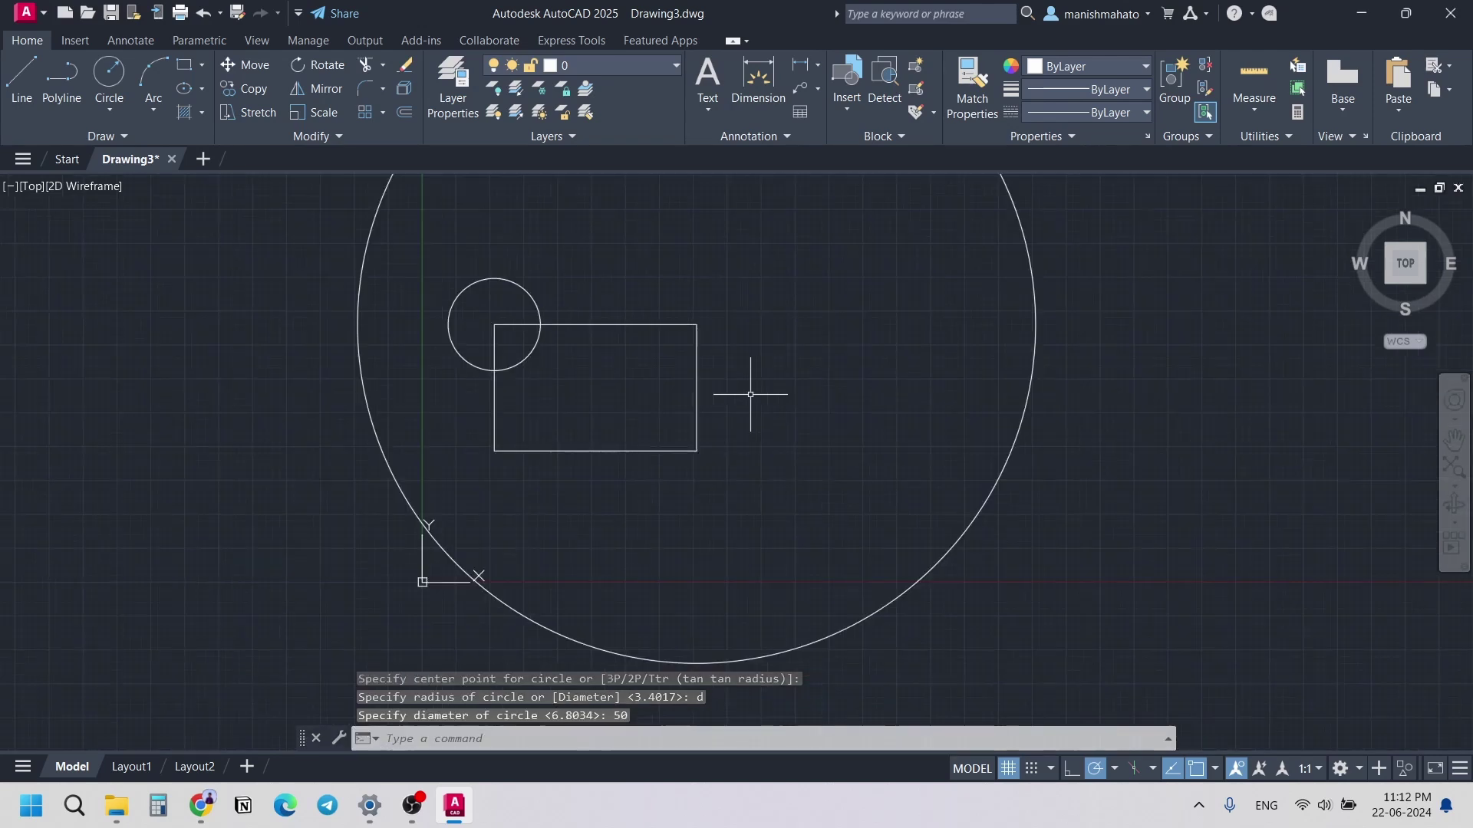
pyautogui.click(1017, 296)
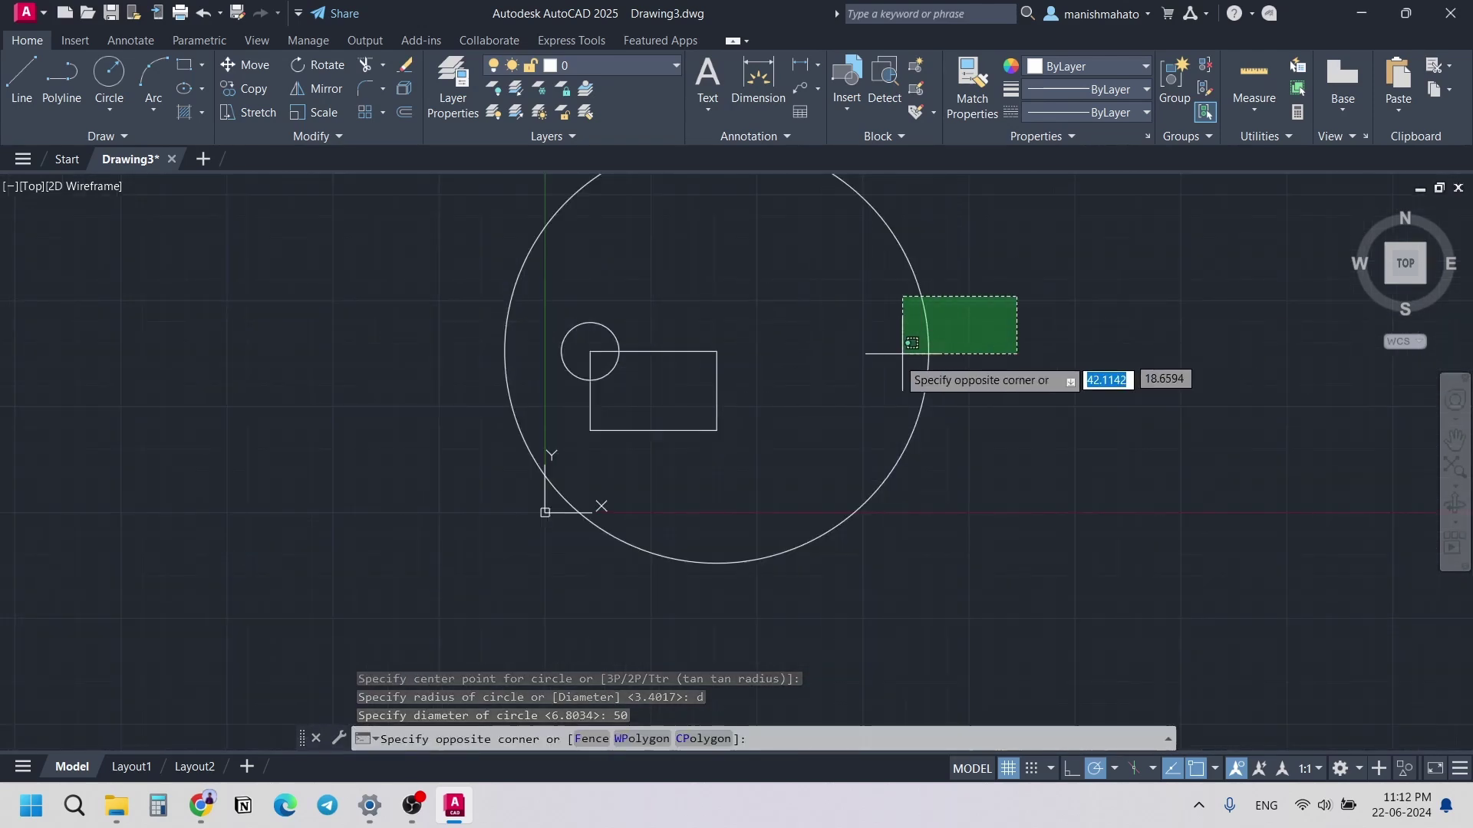
pyautogui.click(872, 372)
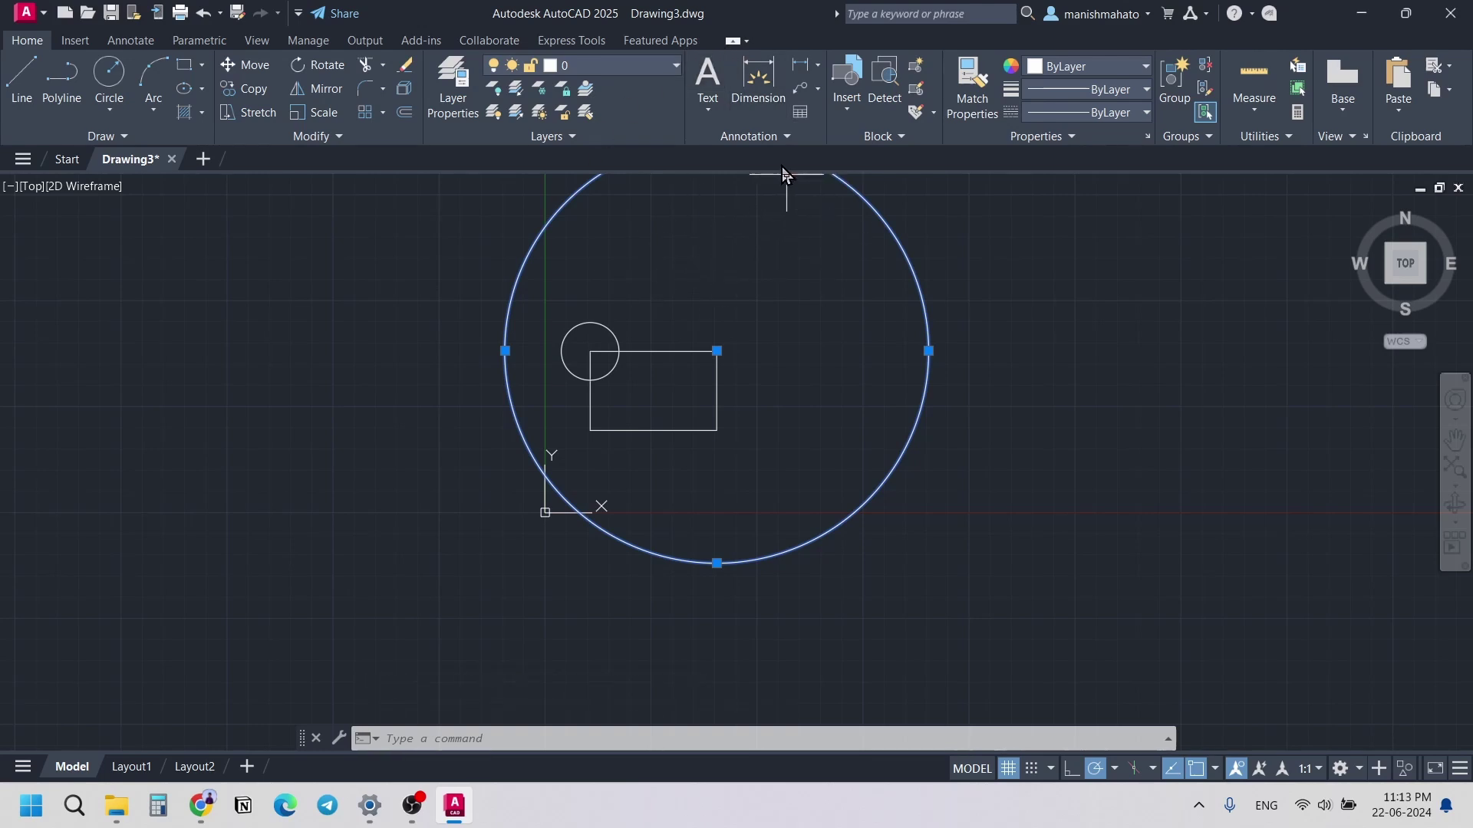
pyautogui.moveTo(747, 133); pyautogui.dragTo(625, 130)
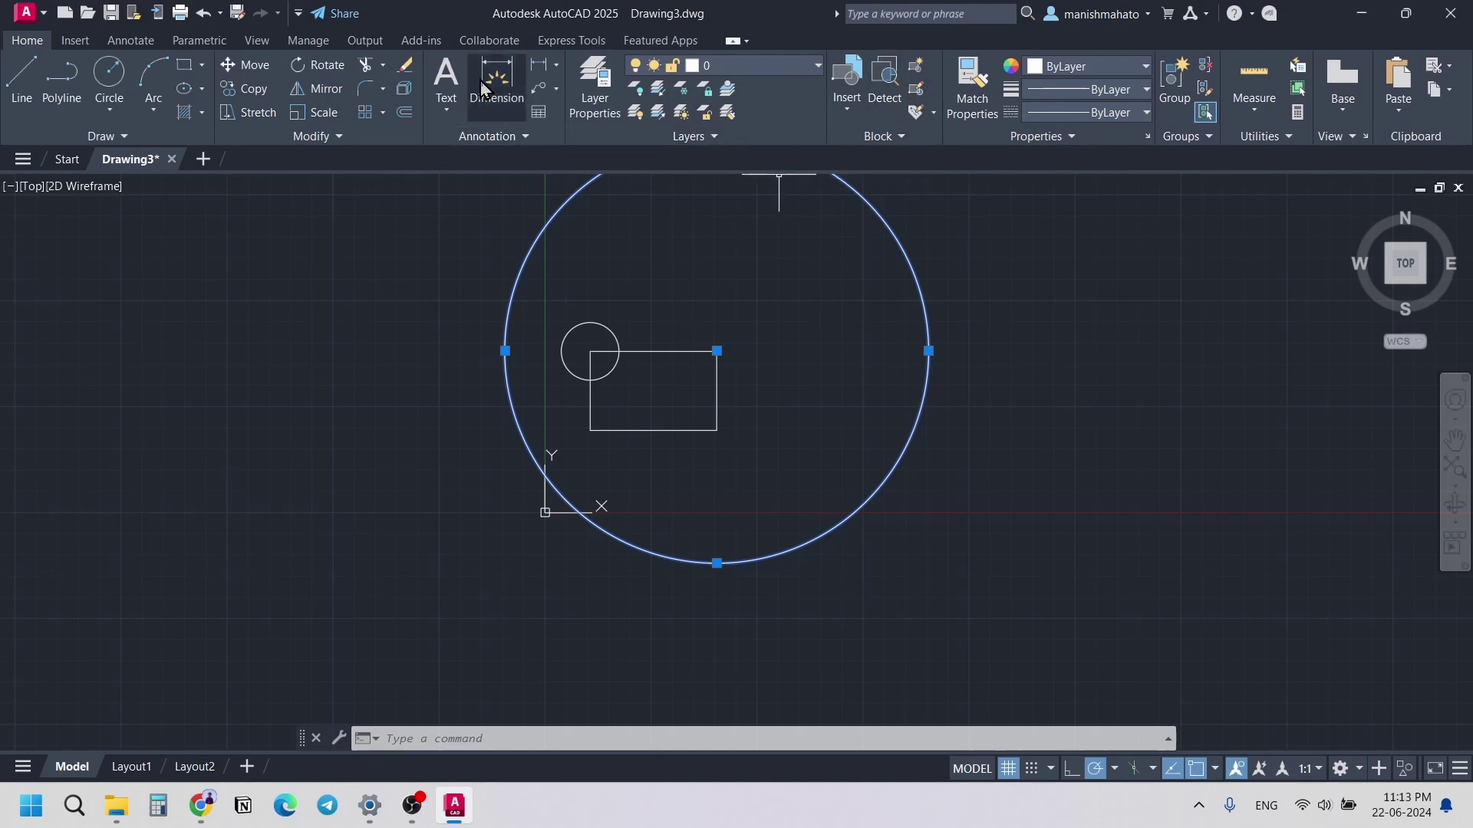
# Step: Add a diameter dimension to the large circle, placing its text inside the circle near the right edge, and inspect the text
pyautogui.click(503, 83)
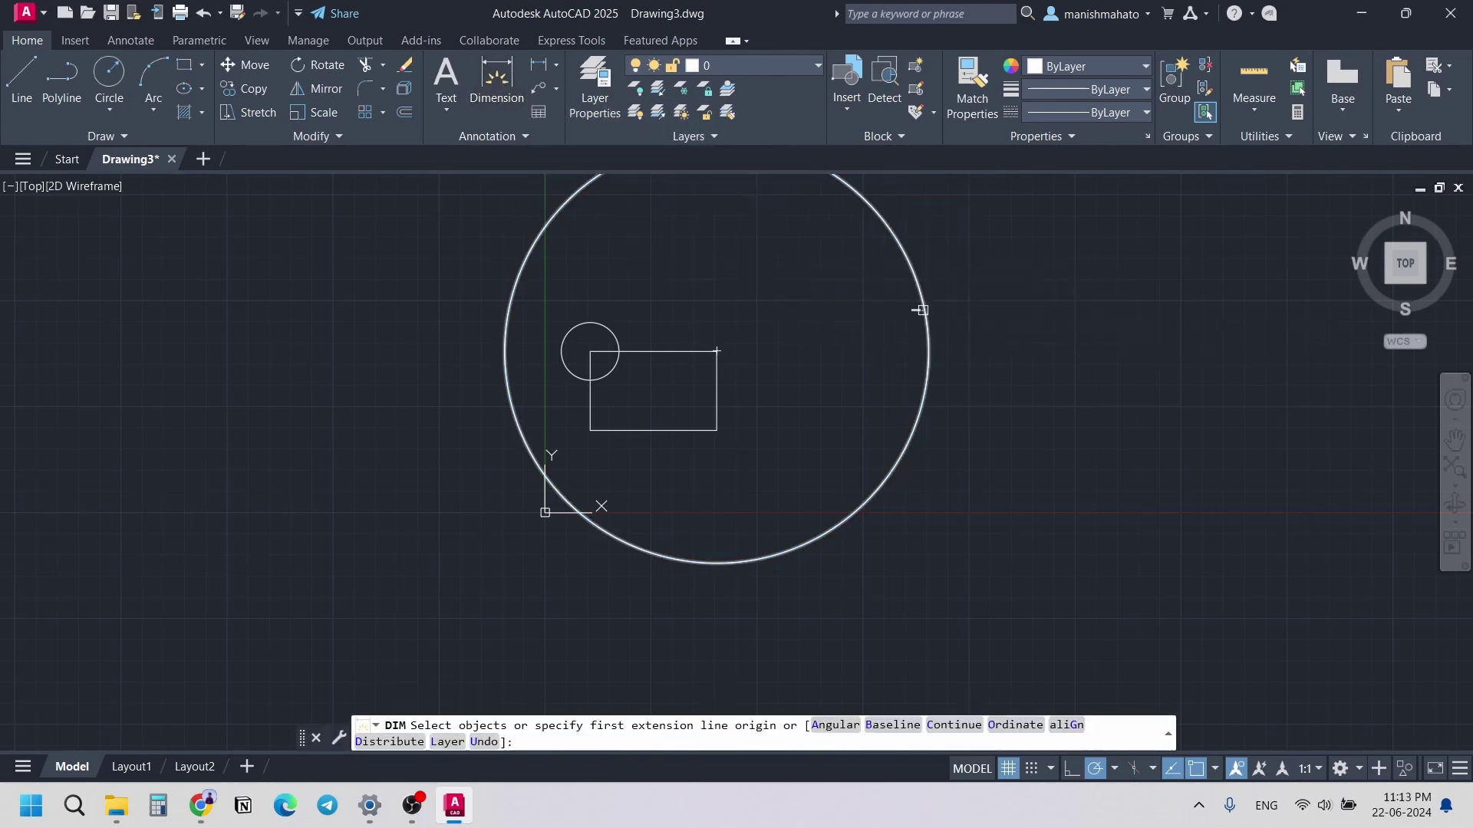
pyautogui.click(554, 64)
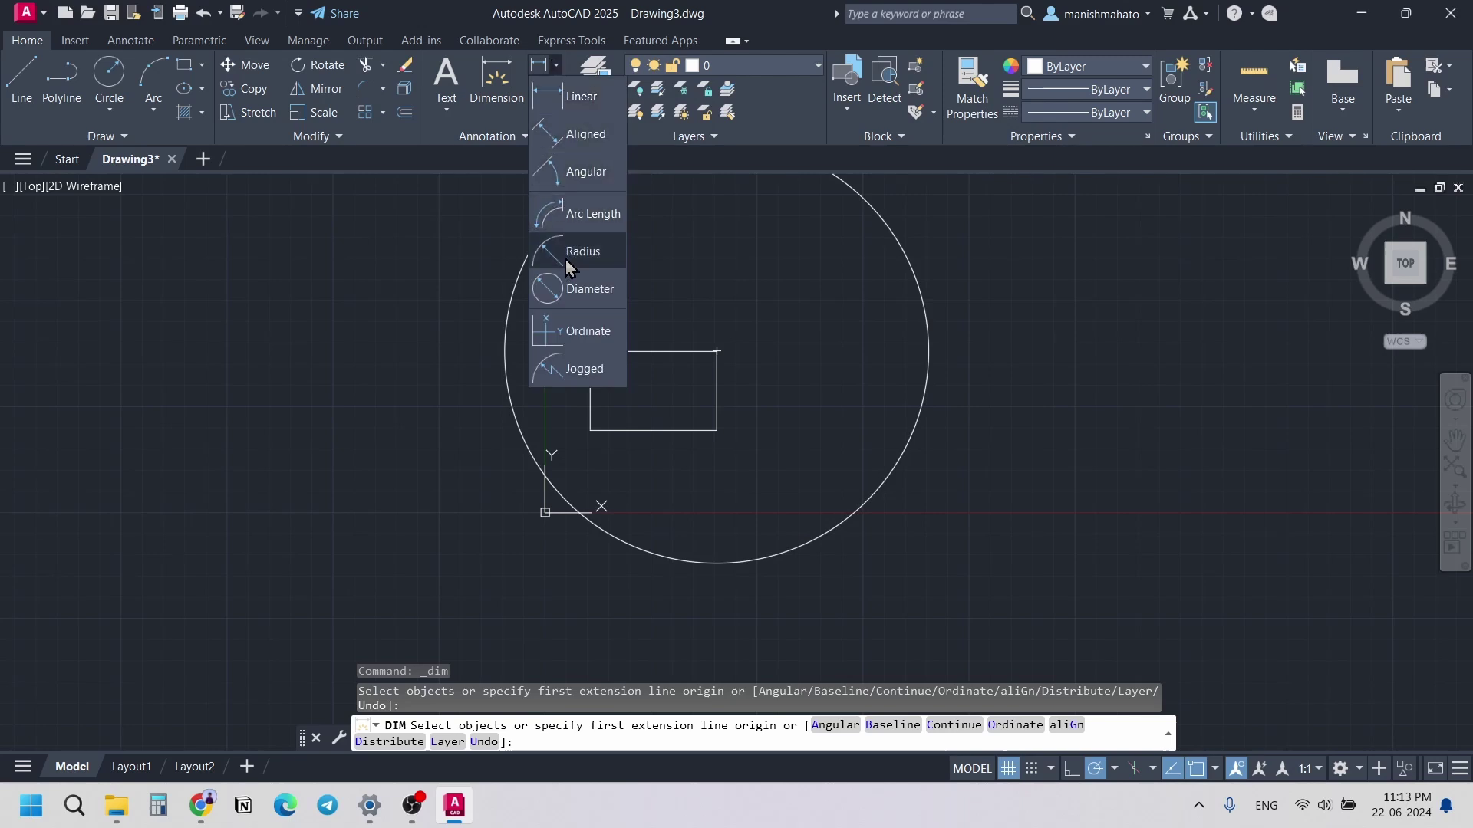
pyautogui.click(582, 295)
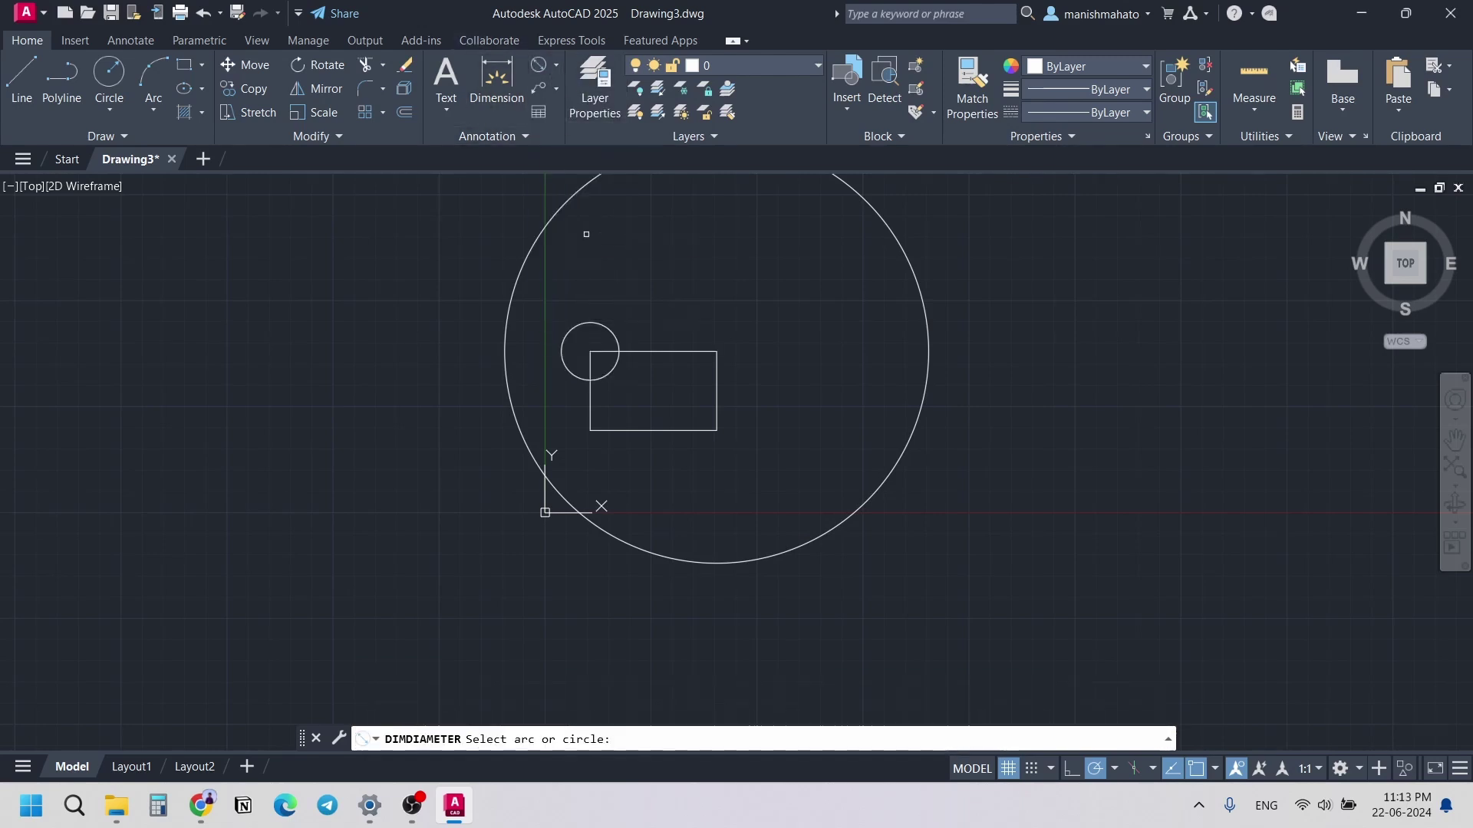
pyautogui.click(896, 244)
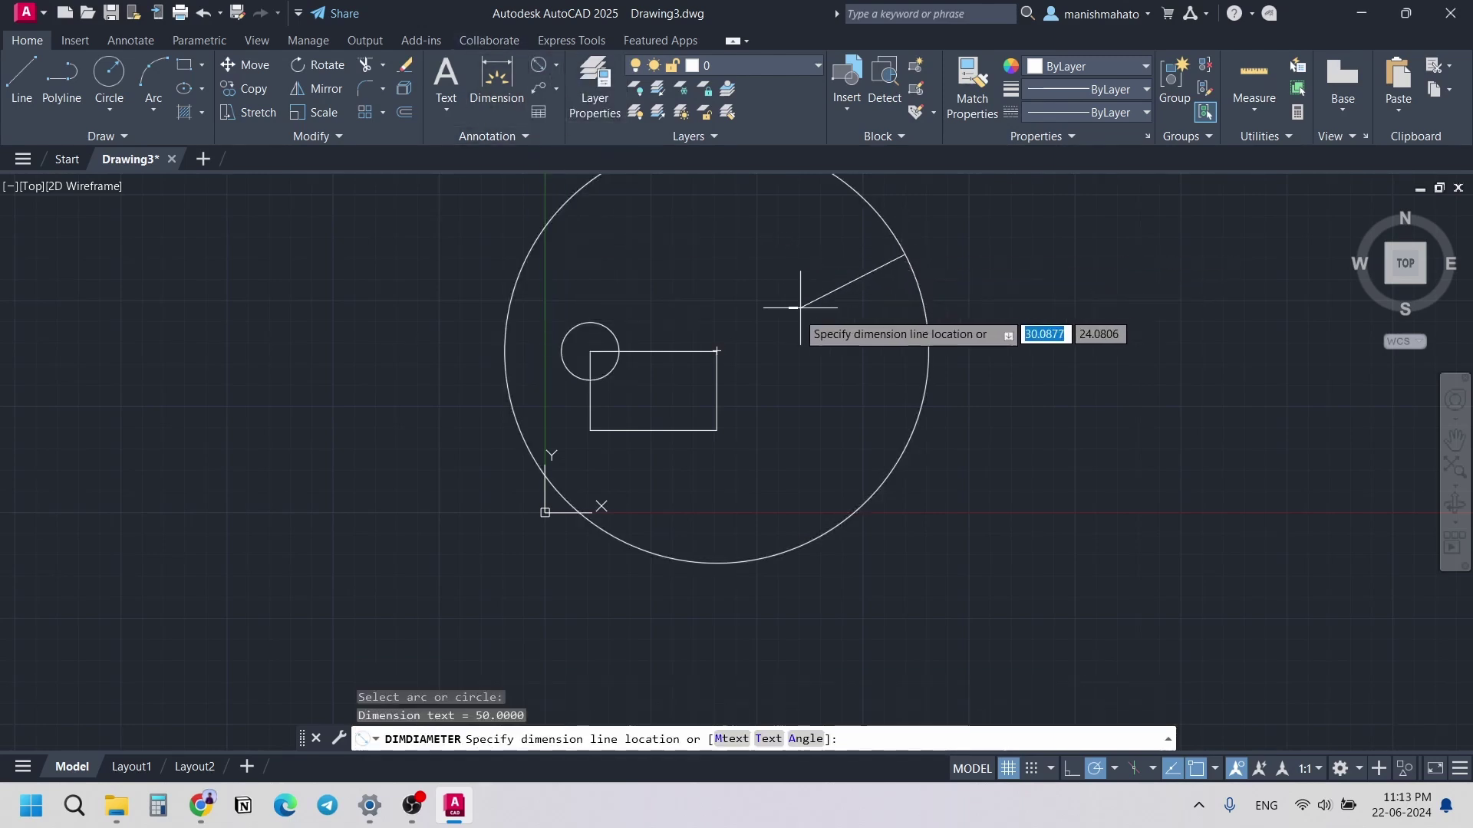
pyautogui.press('Escape')
pyautogui.scroll(5, 869, 344)
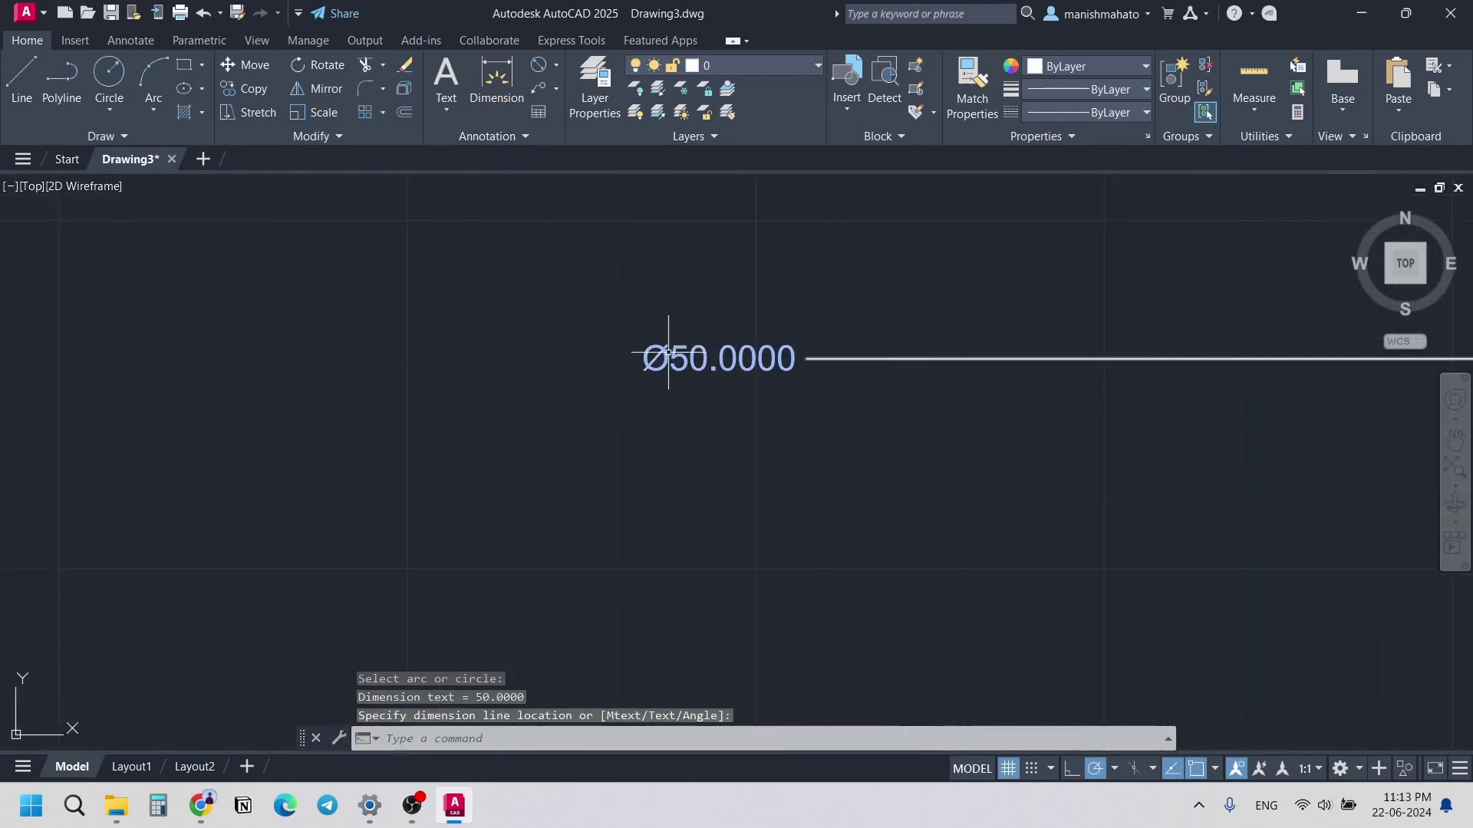
pyautogui.scroll(-4, 727, 356)
pyautogui.scroll(-4, 727, 356)
pyautogui.press('Escape')
# Step: Select the large circle's diameter dimension with a crossing selection and delete it
pyautogui.click(781, 382)
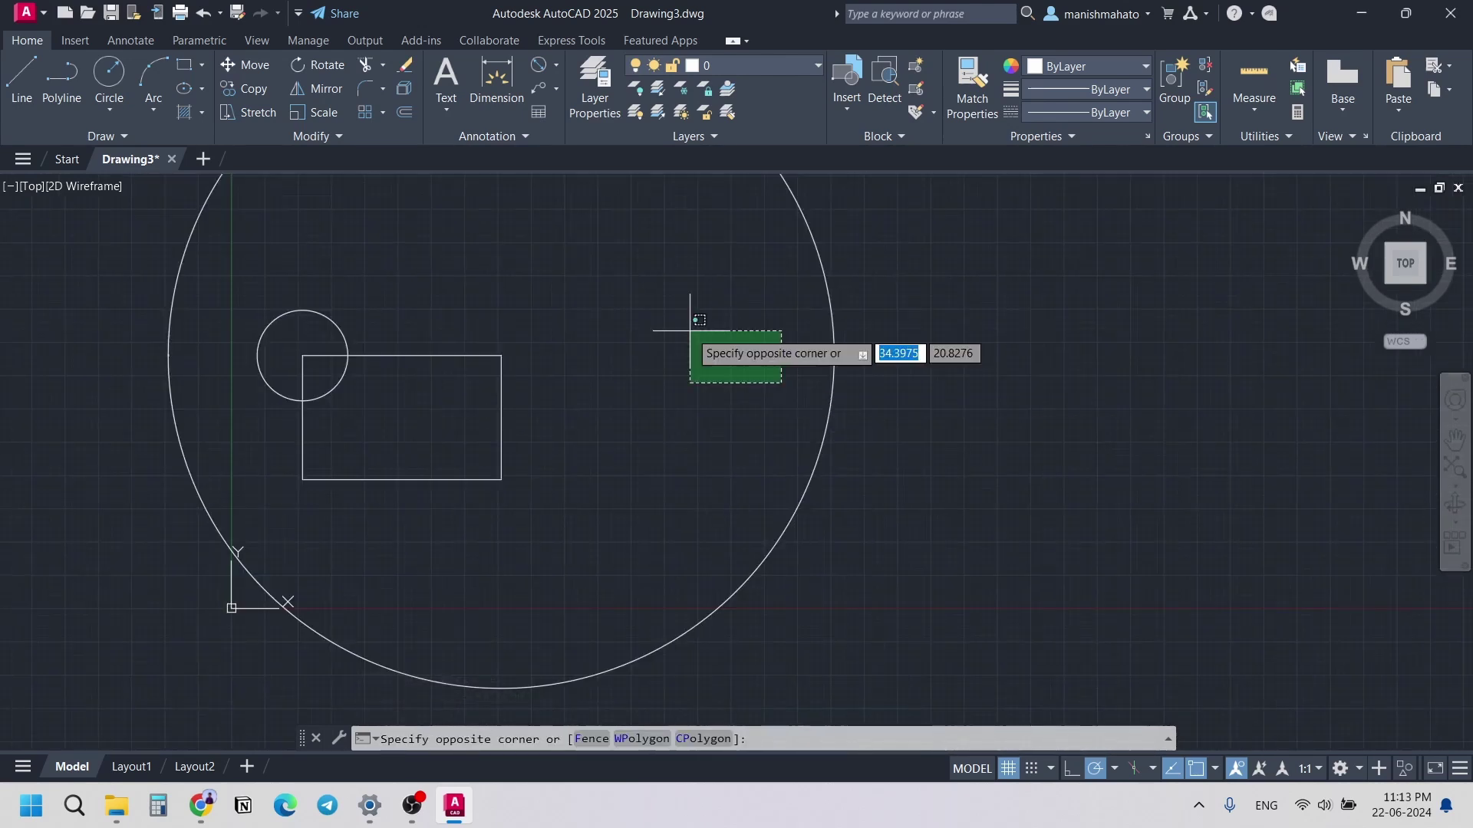
pyautogui.click(691, 331)
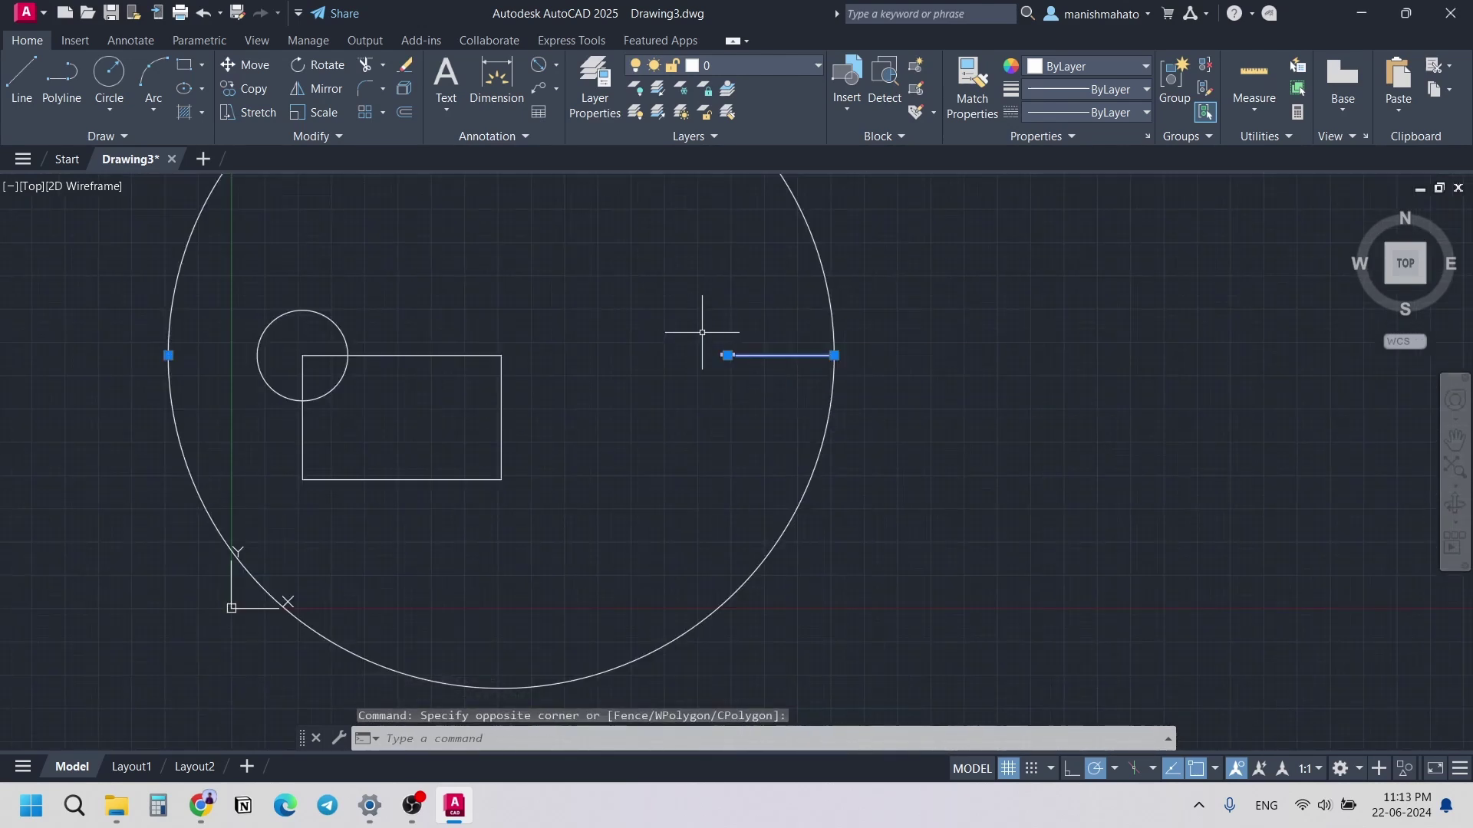
pyautogui.press('Delete')
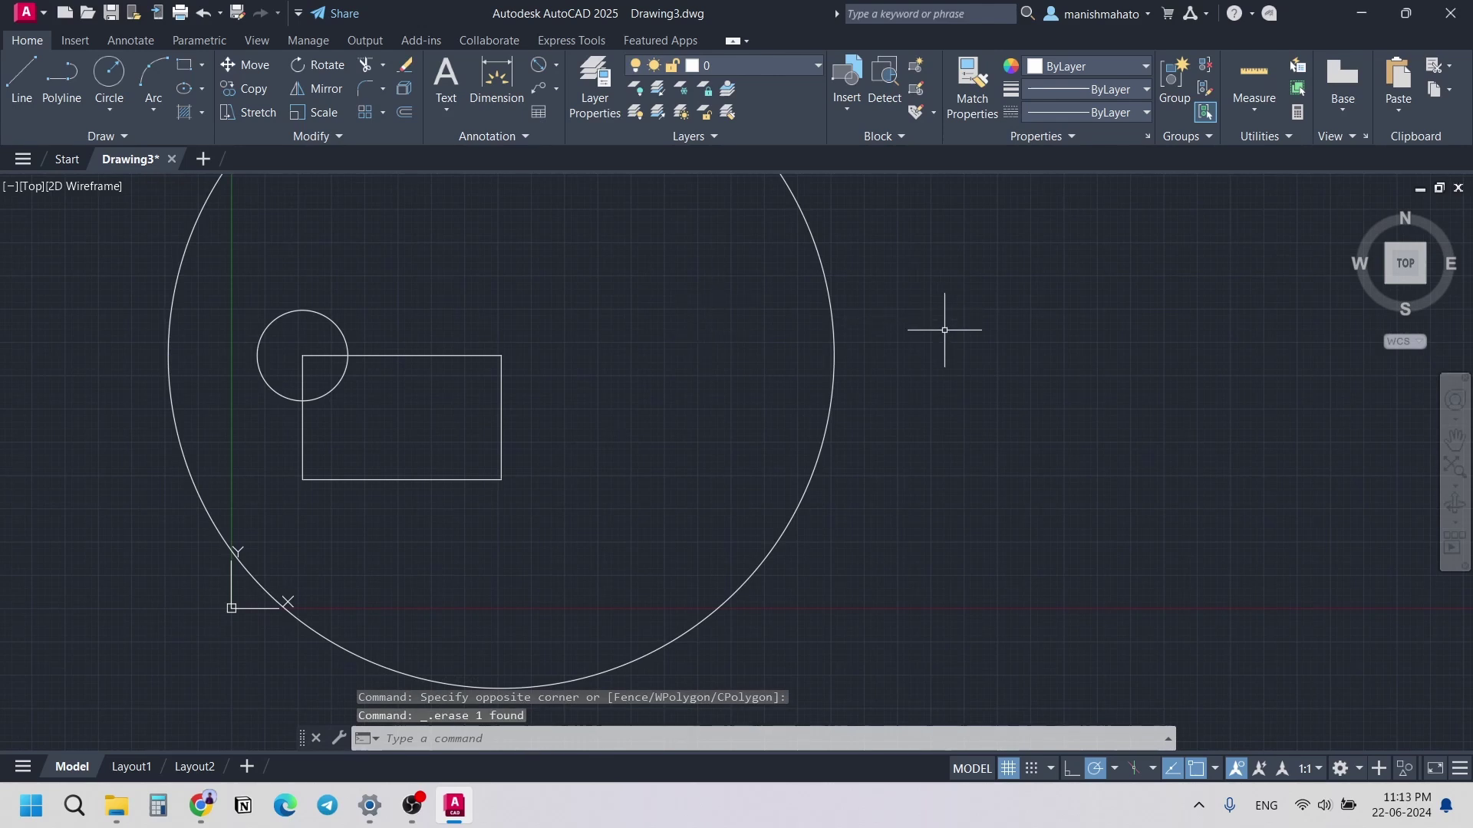
pyautogui.scroll(-2, 888, 336)
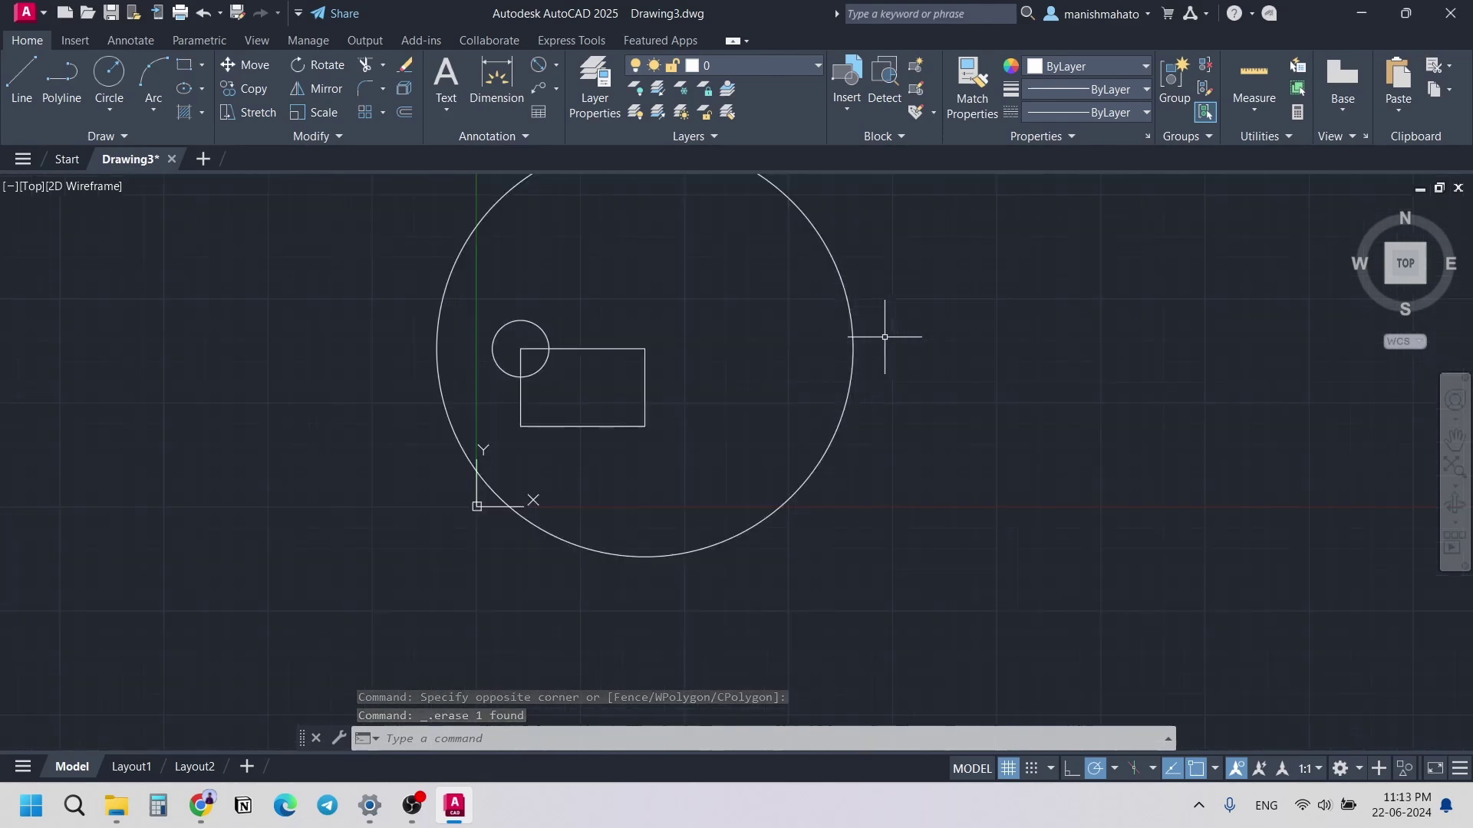
pyautogui.moveTo(675, 283); pyautogui.dragTo(689, 354, button='middle')
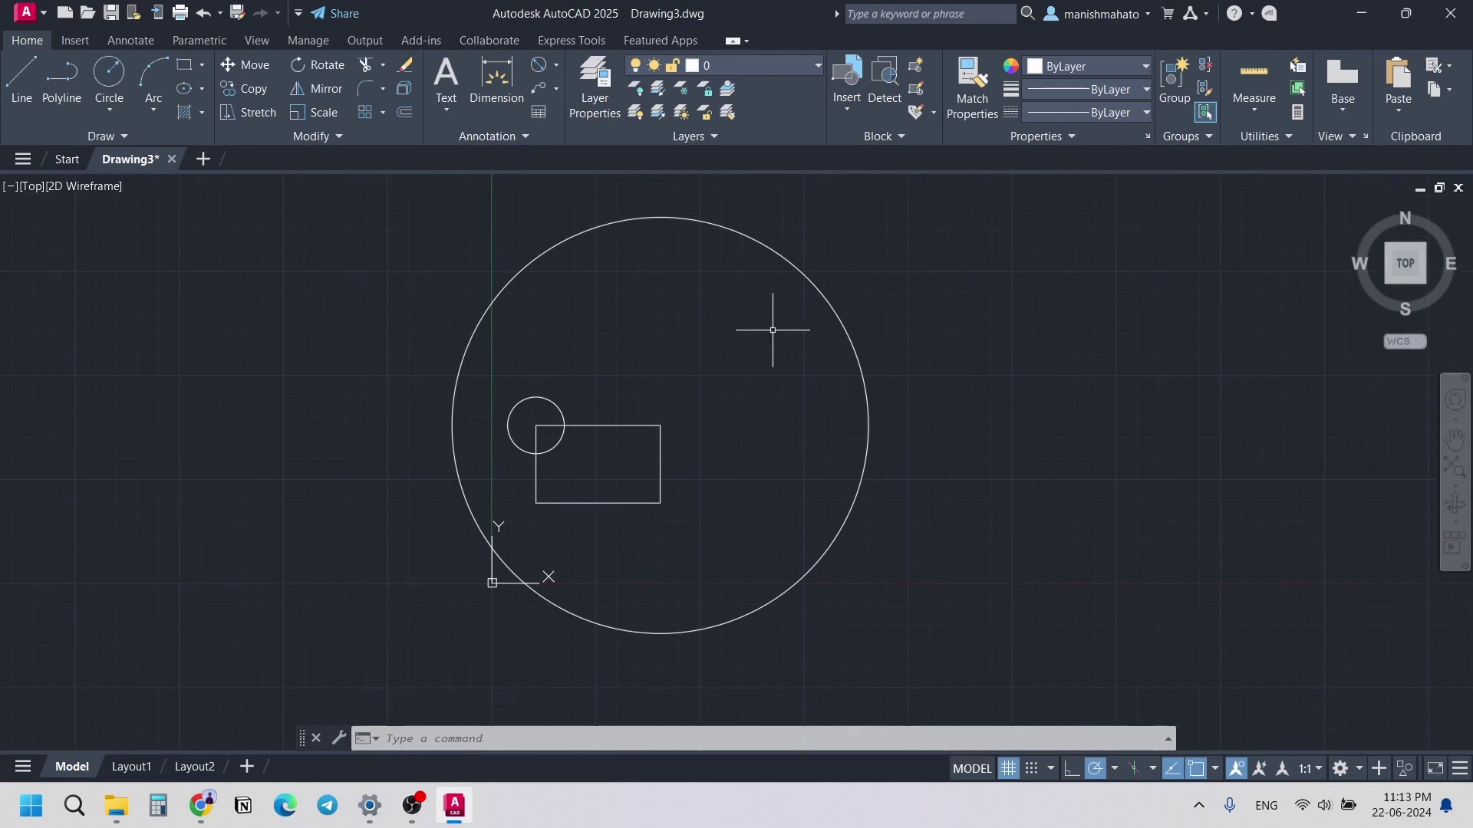
# Step: Open the Properties palette for the large circle, try docking it on either side, and leave it docked at the left and widened
pyautogui.click(817, 287)
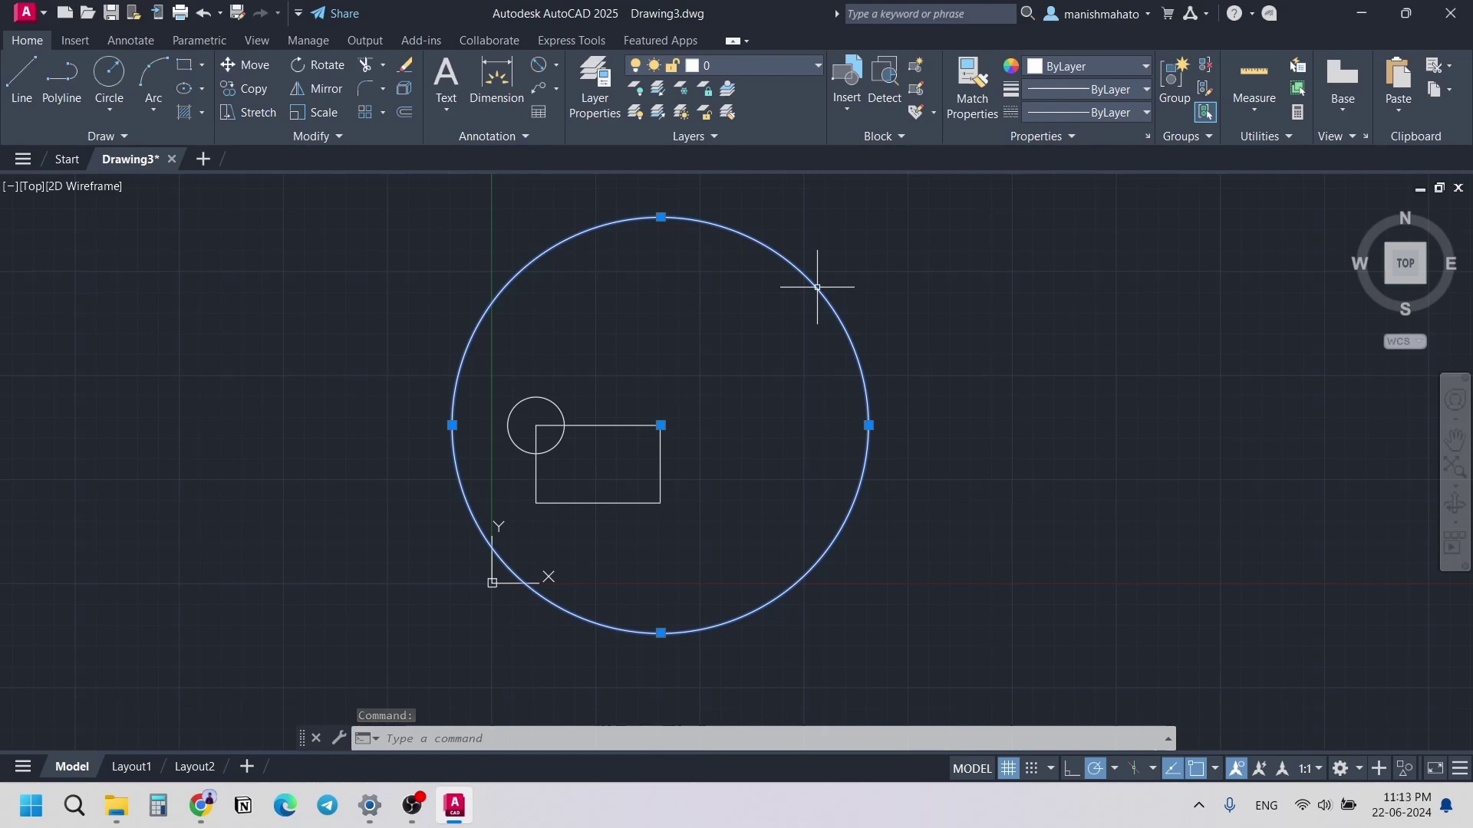
pyautogui.write('PR')
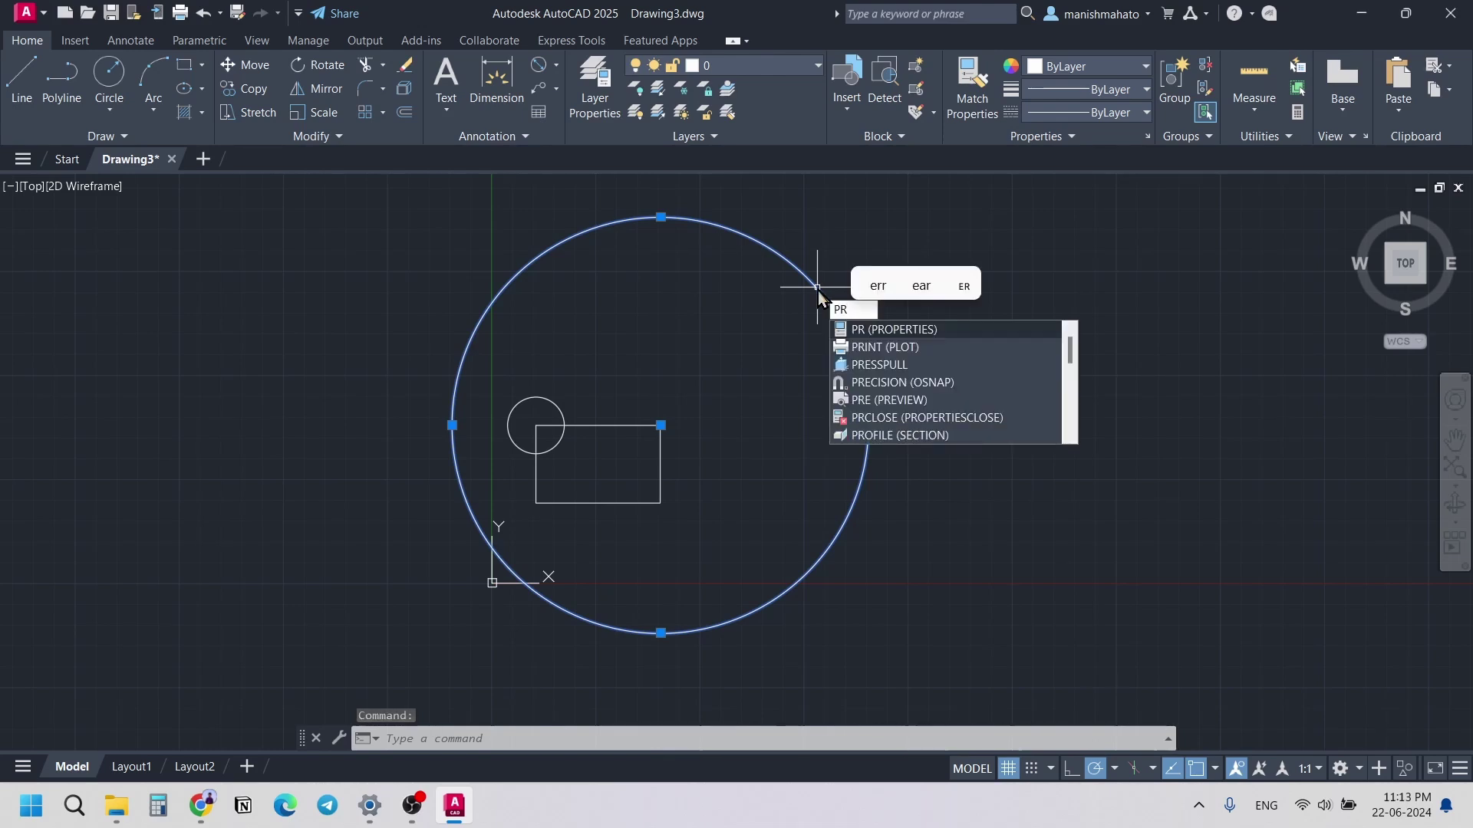
pyautogui.press('Return')
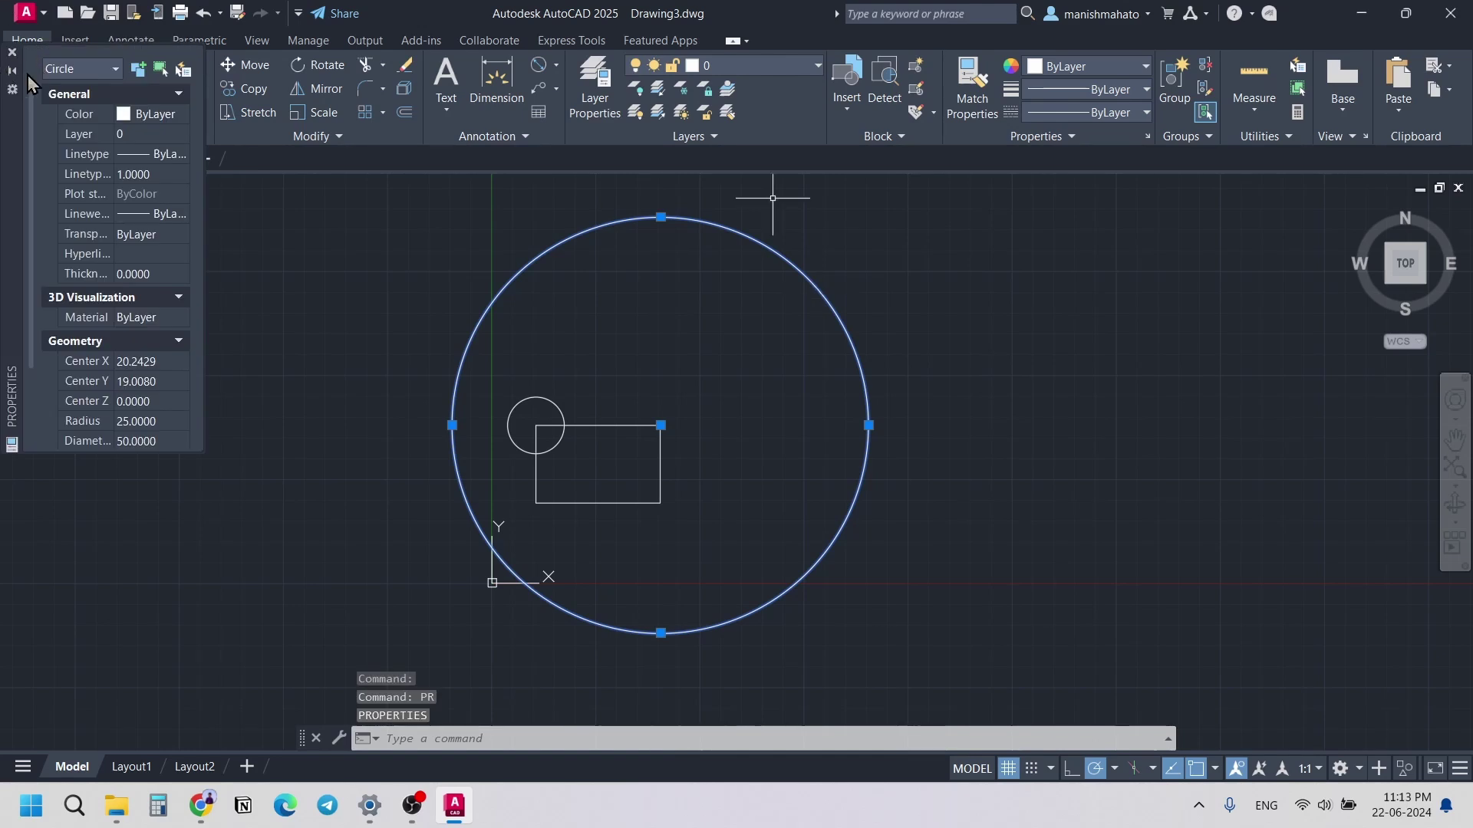
pyautogui.doubleClick(17, 185)
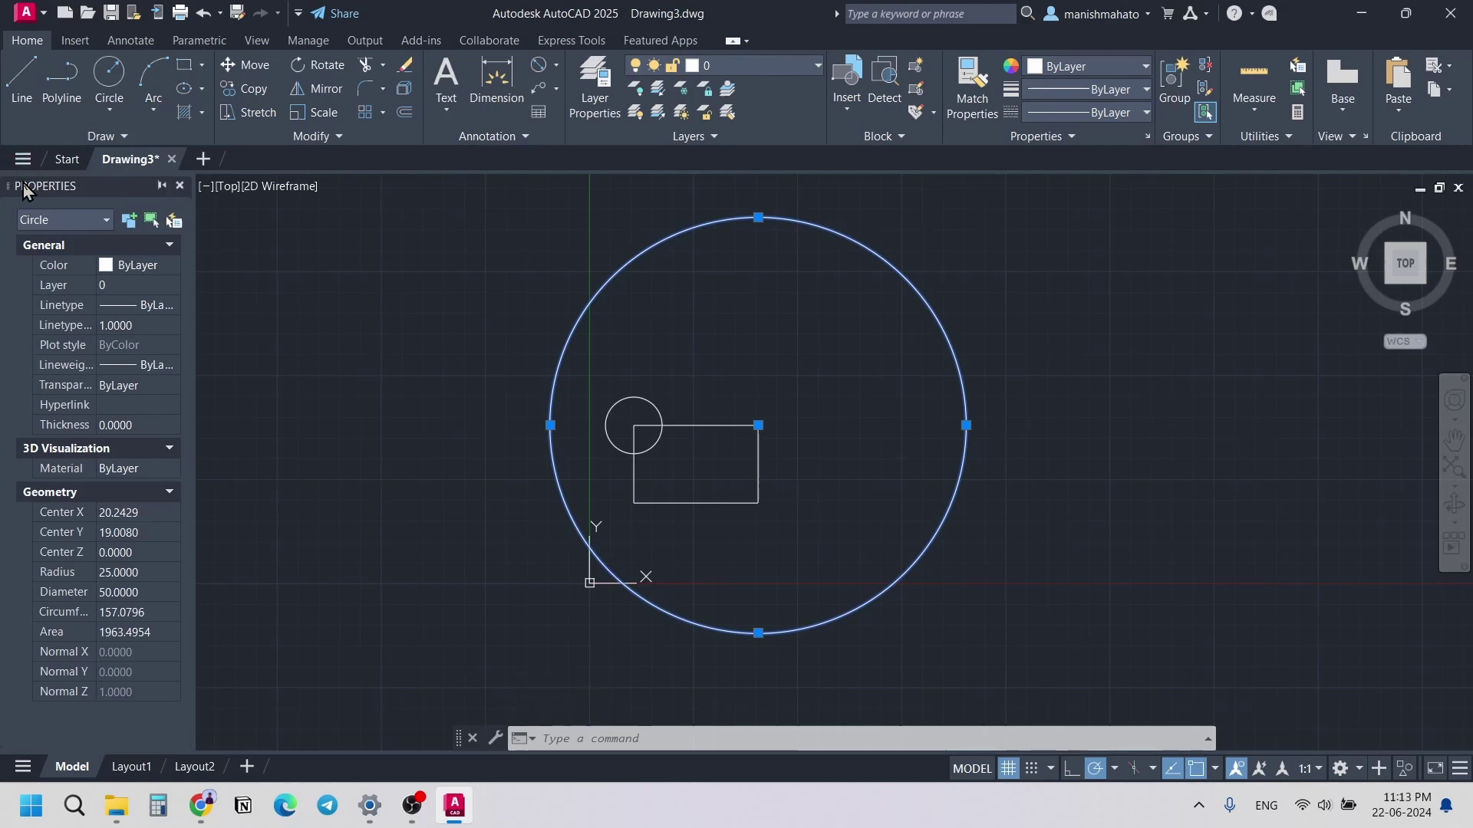
pyautogui.doubleClick(56, 181)
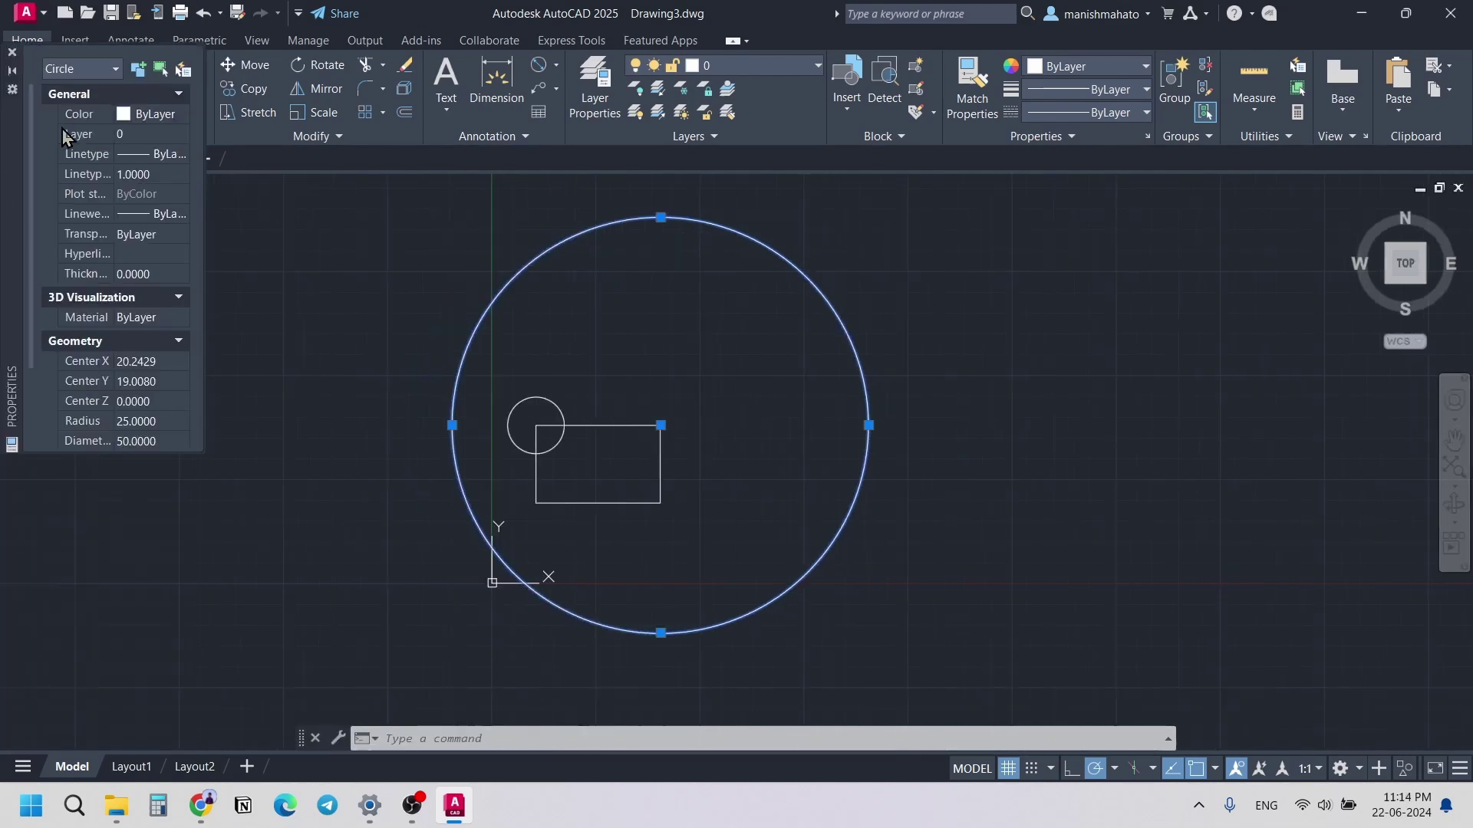
pyautogui.moveTo(14, 156)
pyautogui.mouseDown()
pyautogui.moveTo(477, 247)
pyautogui.moveTo(753, 549)
pyautogui.moveTo(1196, 412)
pyautogui.moveTo(5, 276)
pyautogui.moveTo(1313, 388)
pyautogui.moveTo(1309, 278)
pyautogui.mouseUp()
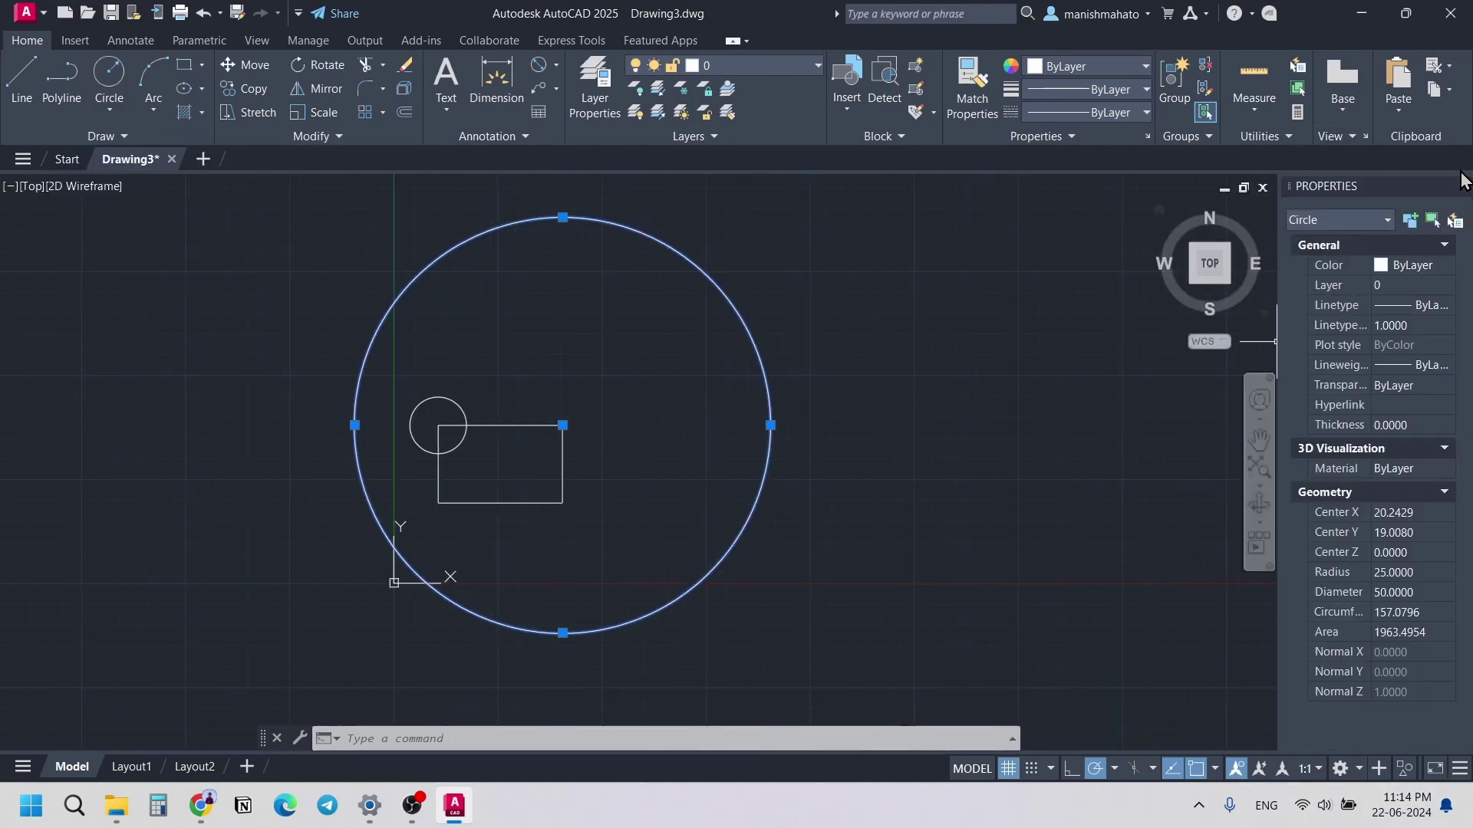
pyautogui.moveTo(1251, 135)
pyautogui.mouseDown()
pyautogui.moveTo(2, 44)
pyautogui.moveTo(3, 286)
pyautogui.mouseUp()
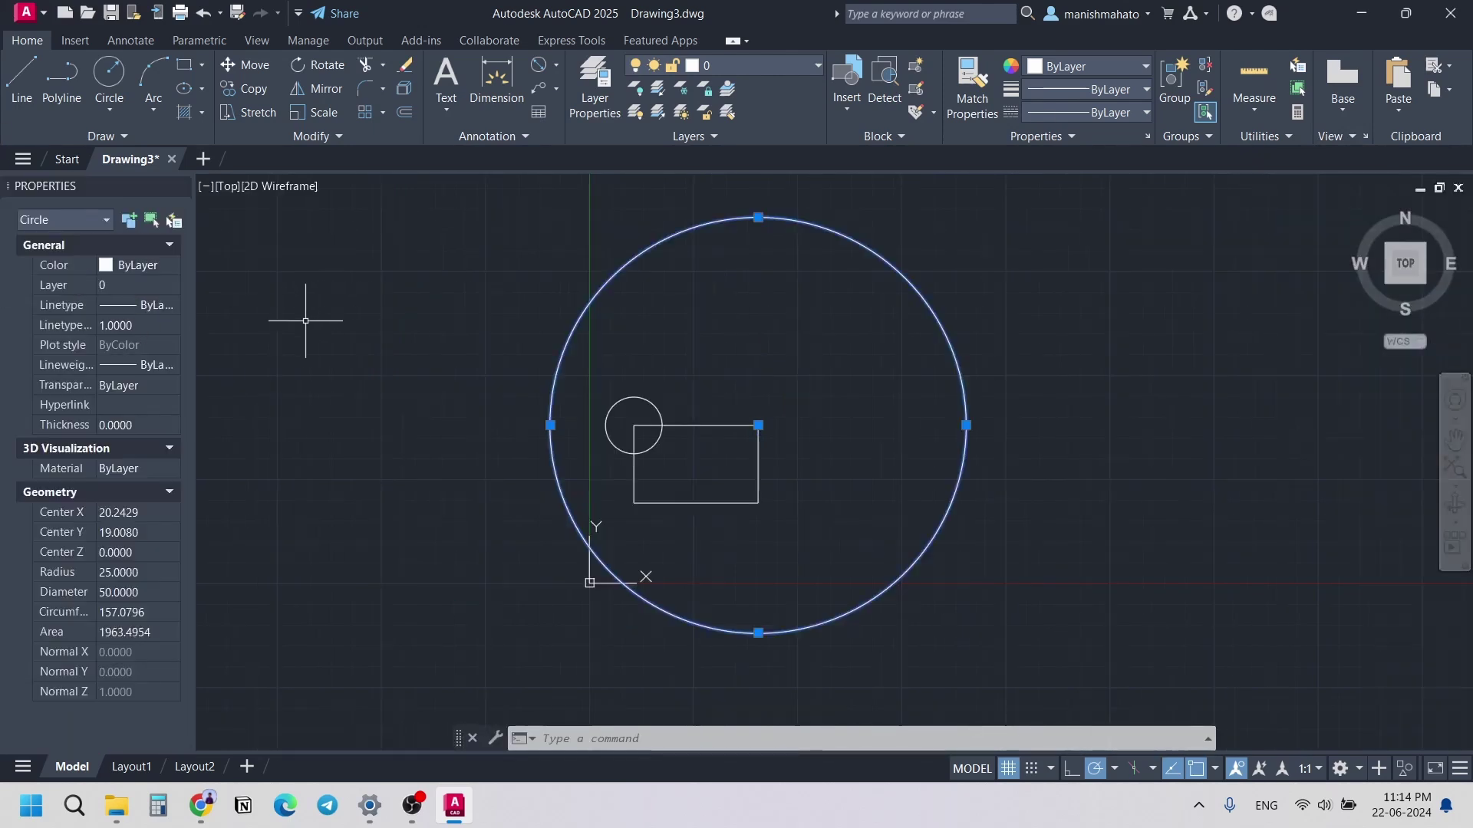
pyautogui.moveTo(193, 208); pyautogui.dragTo(259, 221)
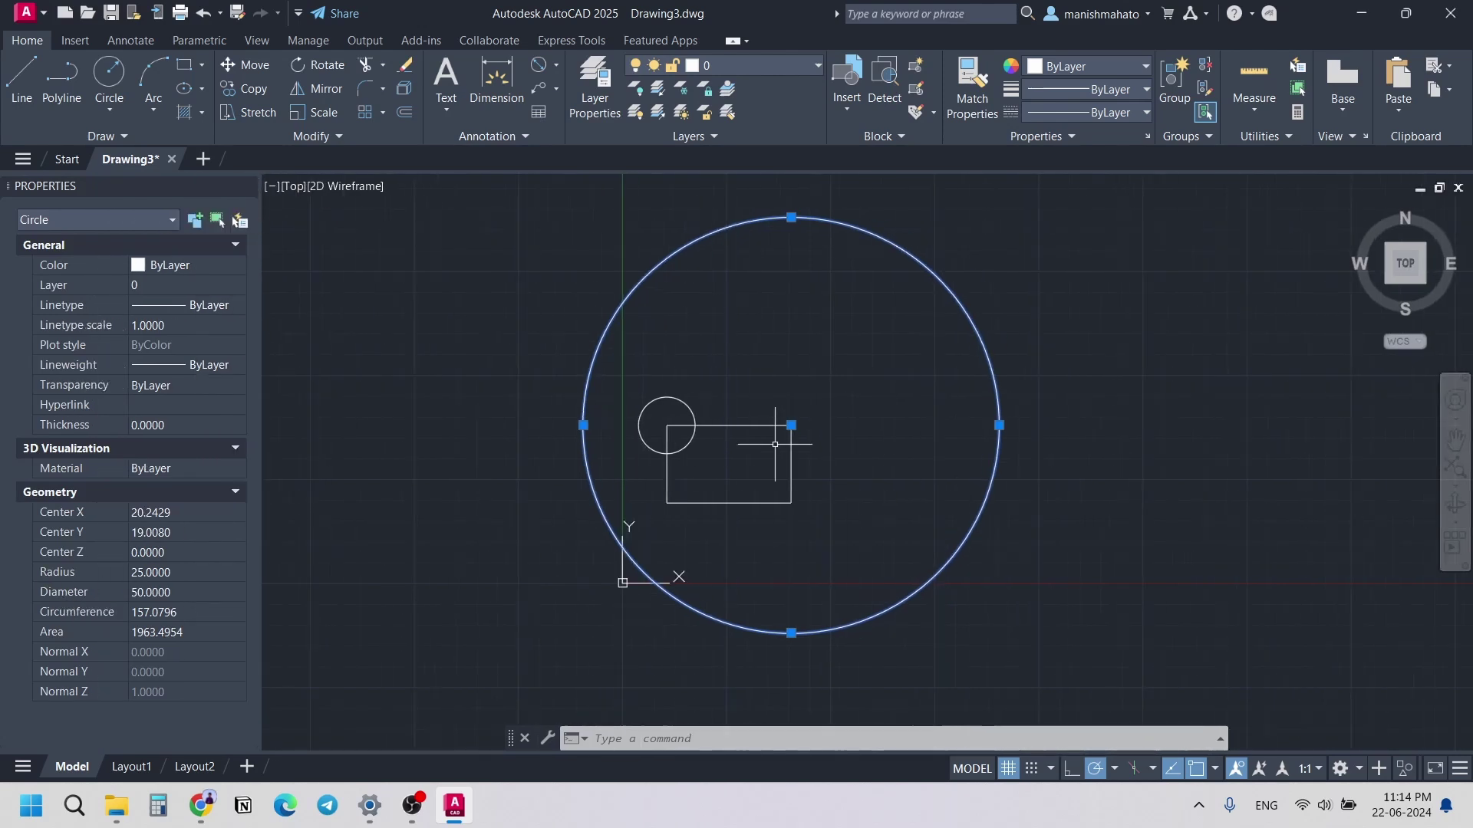
# Step: Set the large circle's diameter to 100 in its properties and close the Properties palette
pyautogui.click(83, 599)
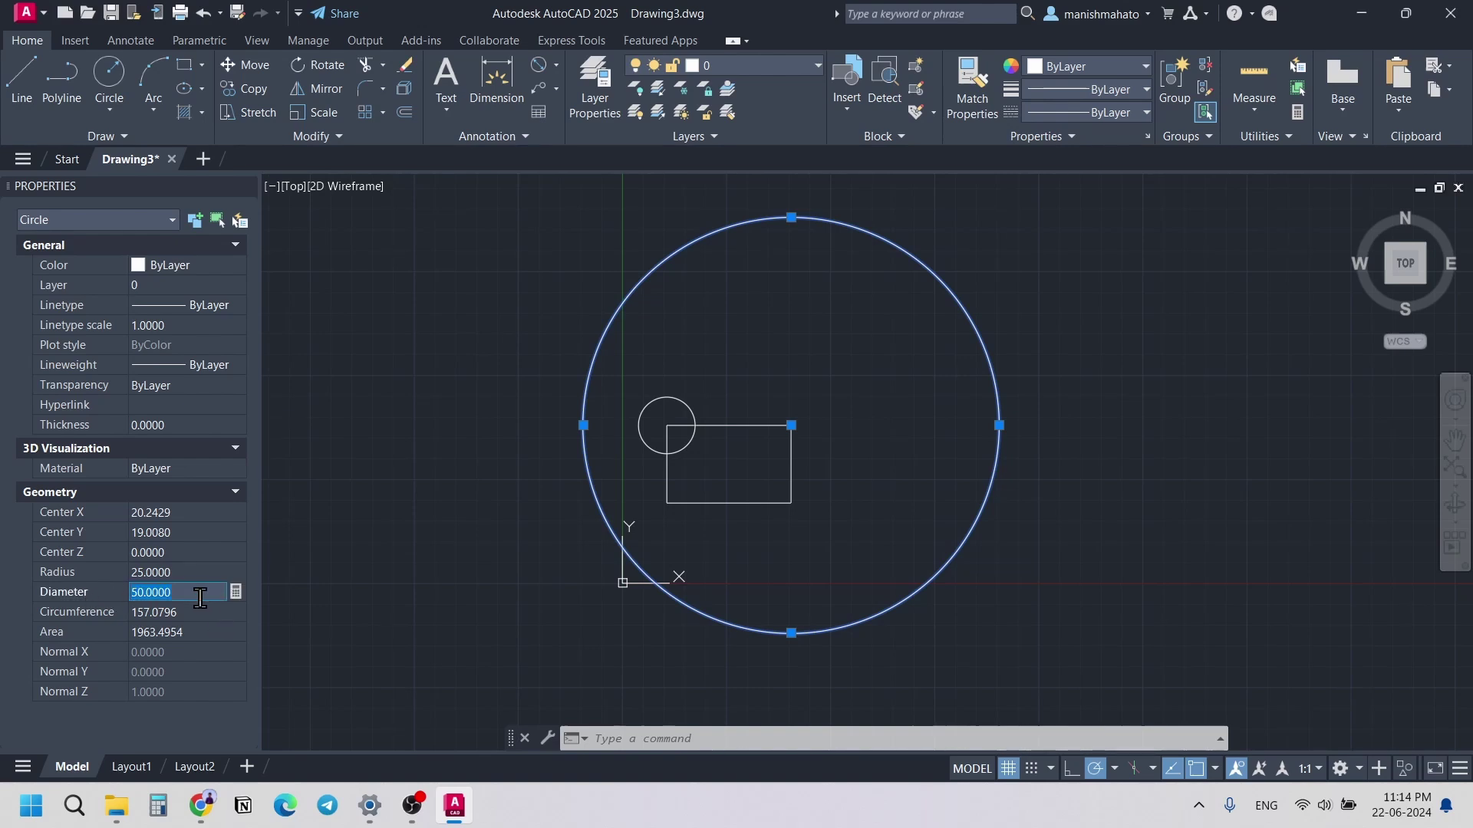
pyautogui.write('100')
pyautogui.click(201, 610)
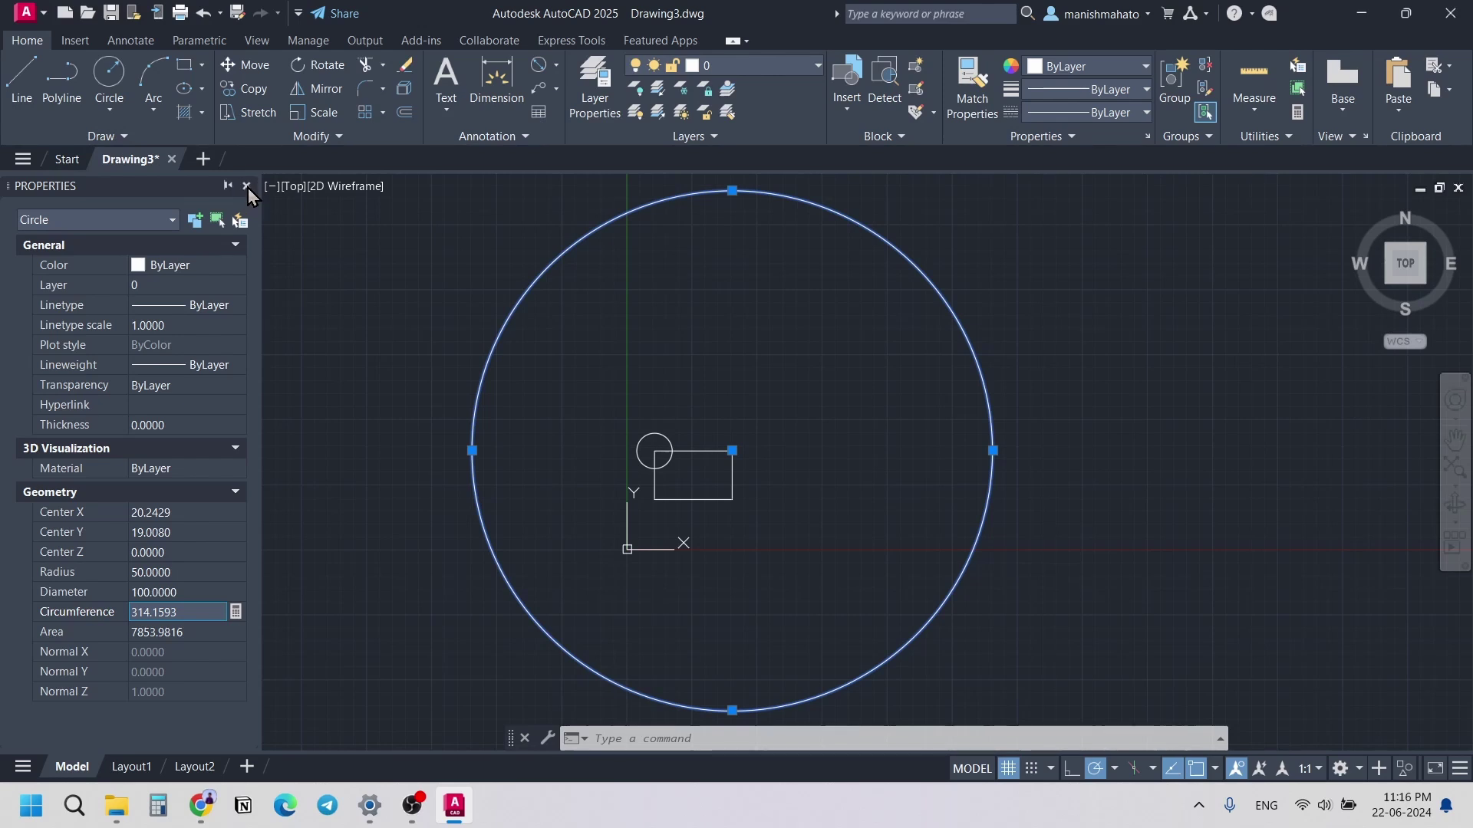
pyautogui.click(246, 186)
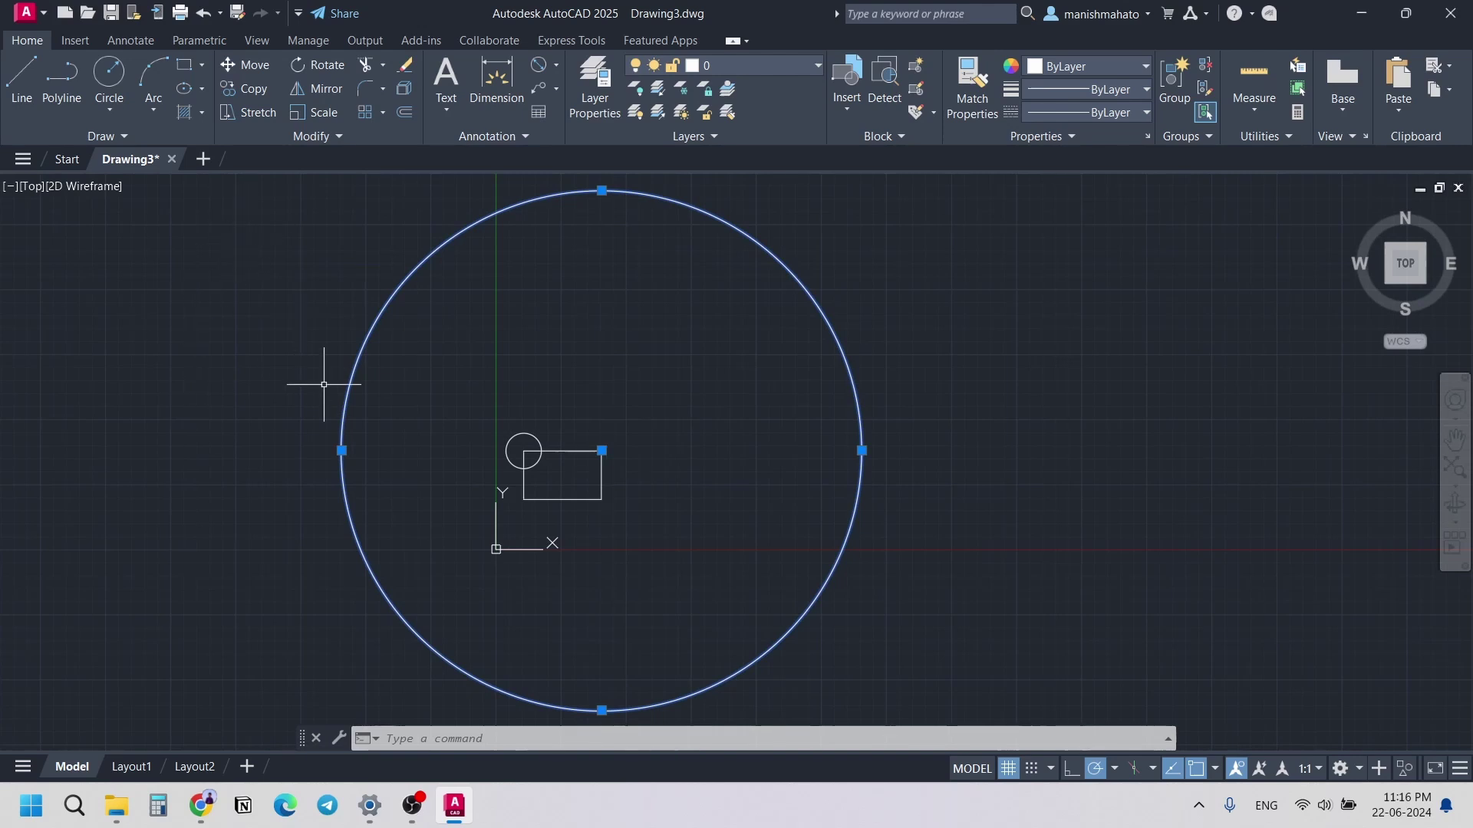
pyautogui.scroll(-2, 604, 449)
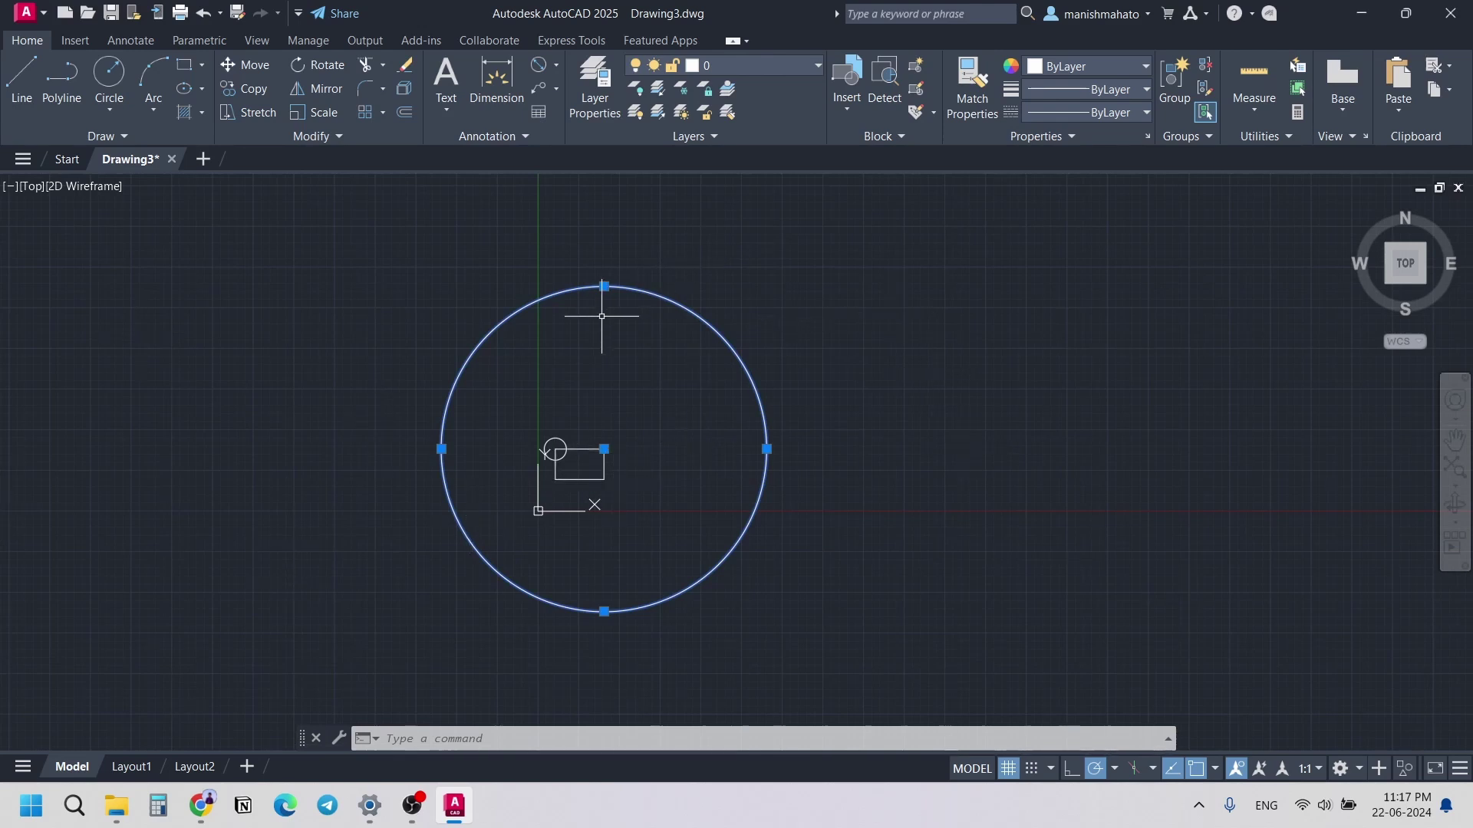
# Step: Switch the drawing grid display off and on several times, ending with the grid on
pyautogui.click(1009, 770)
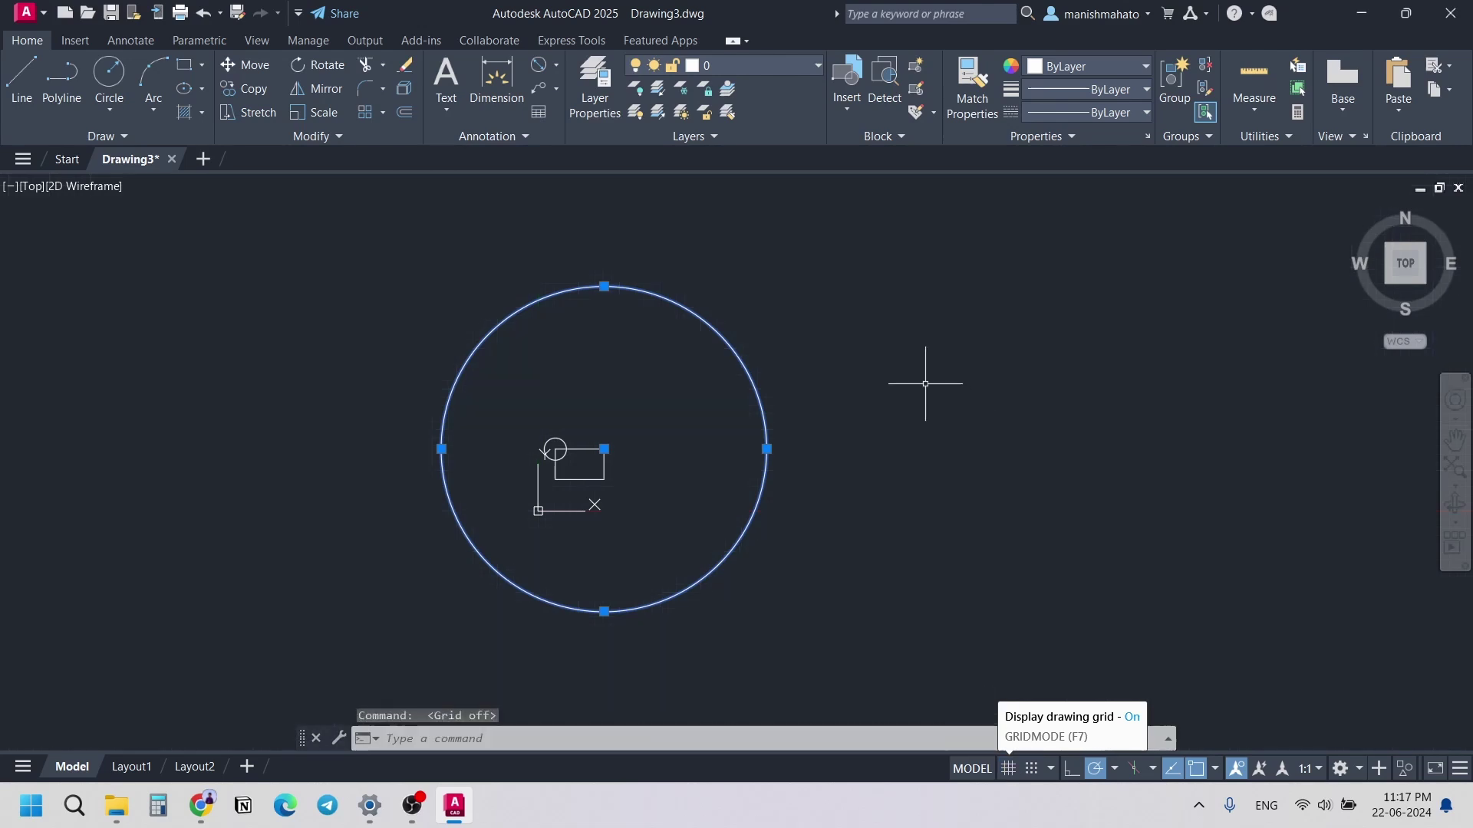
pyautogui.press('F7')
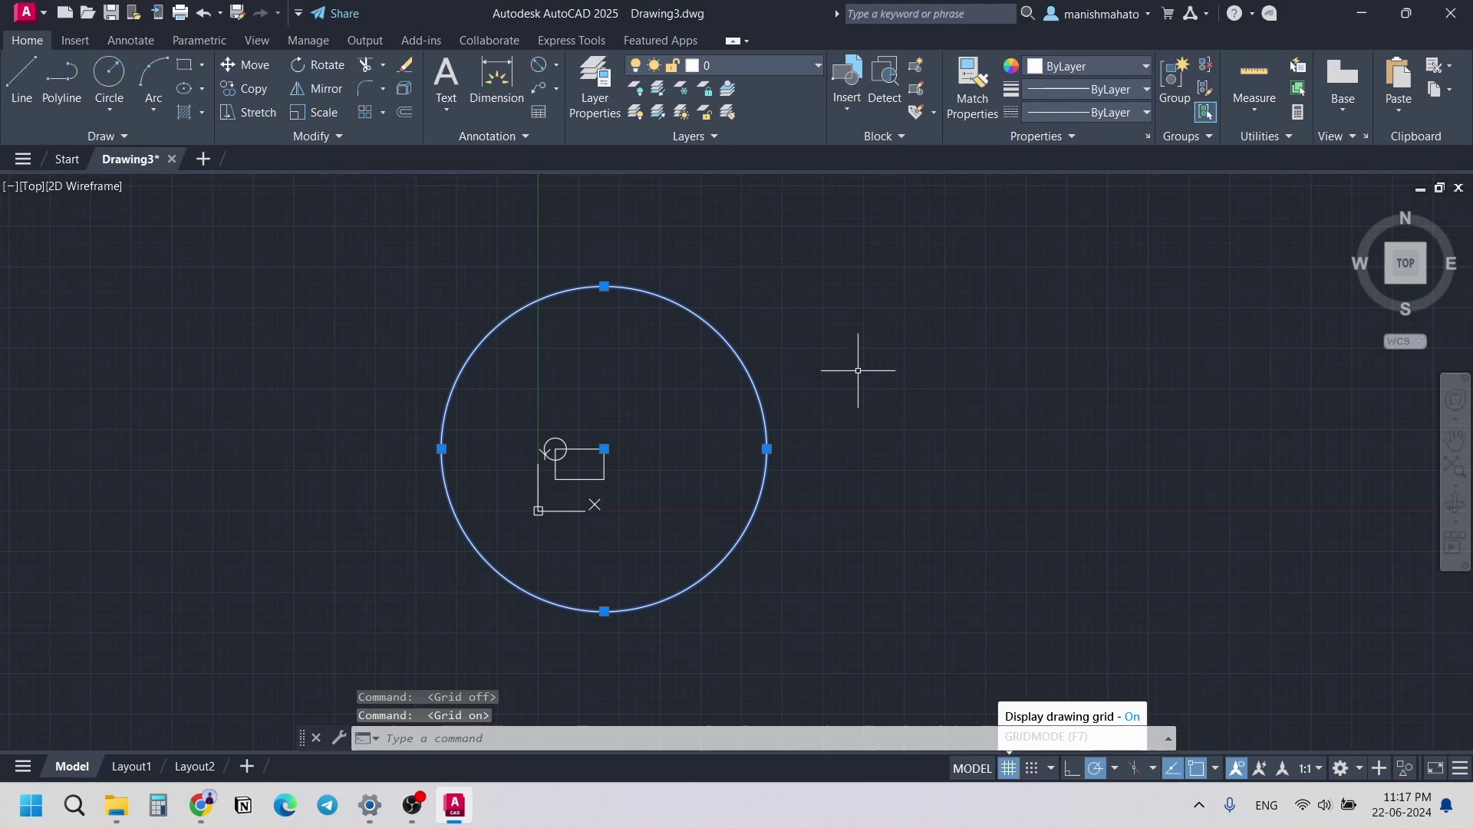
pyautogui.press('F7')
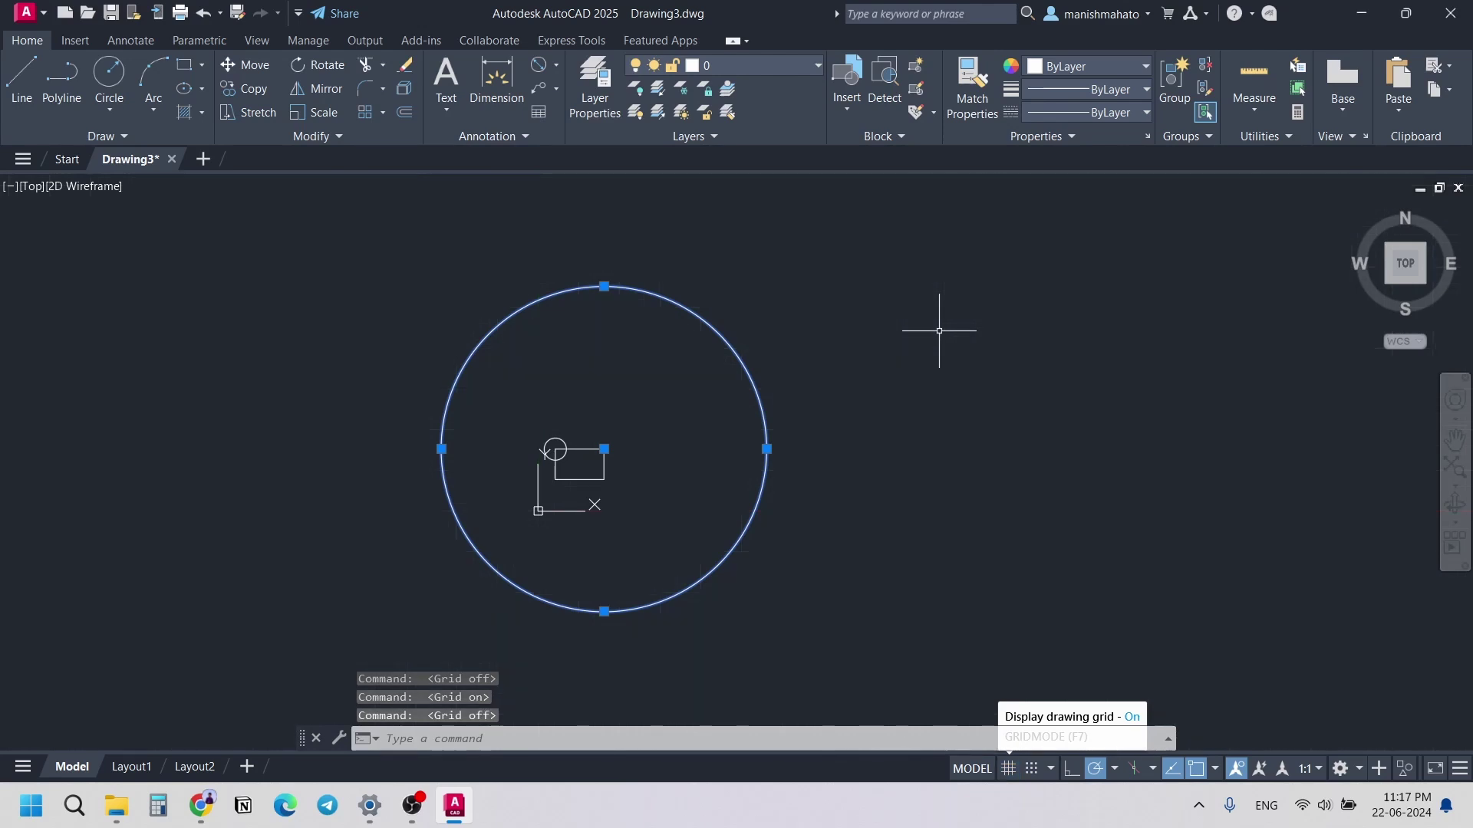
pyautogui.press('F7')
pyautogui.press('F7')
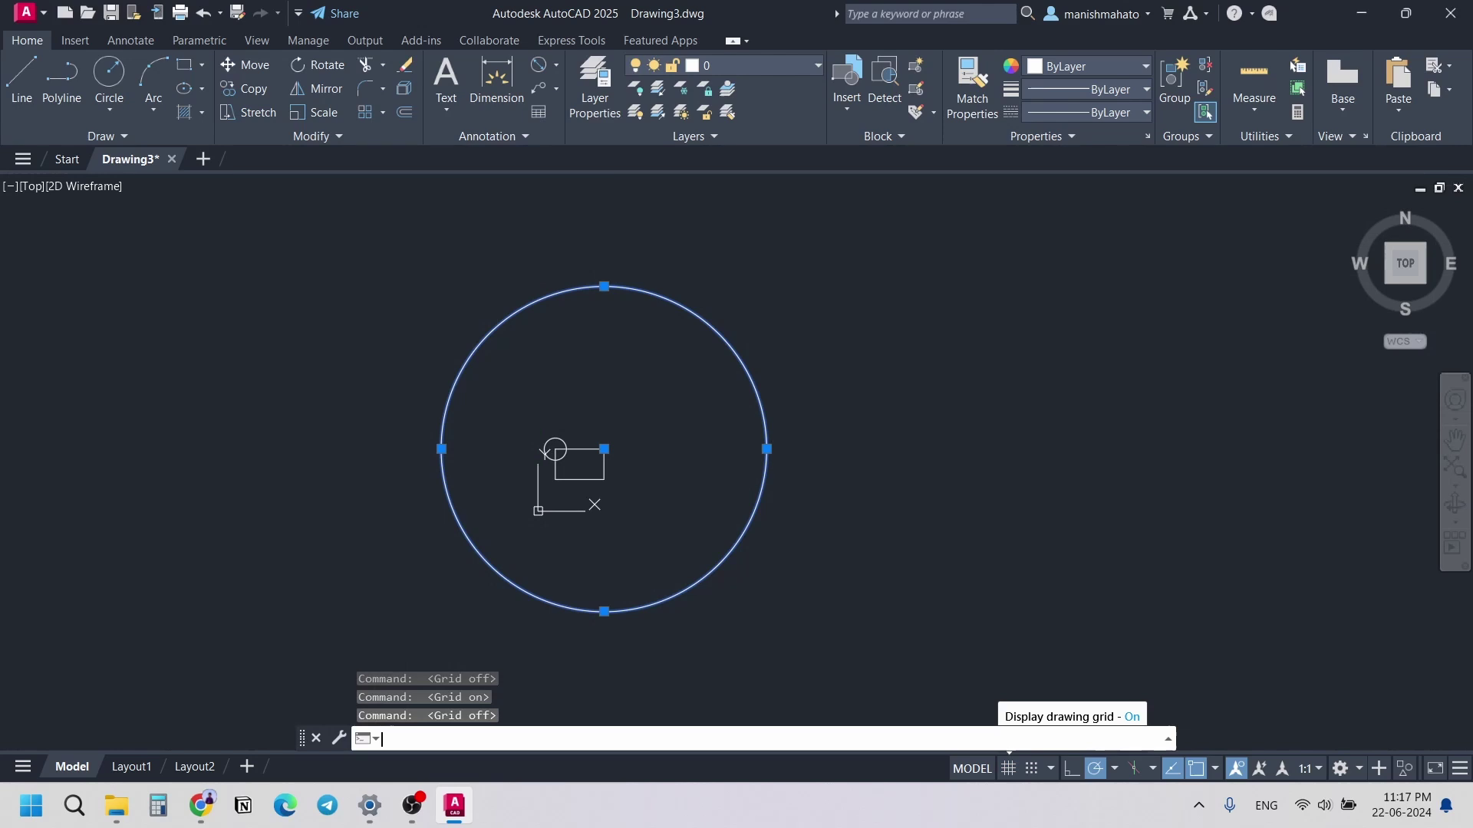
pyautogui.press('F7')
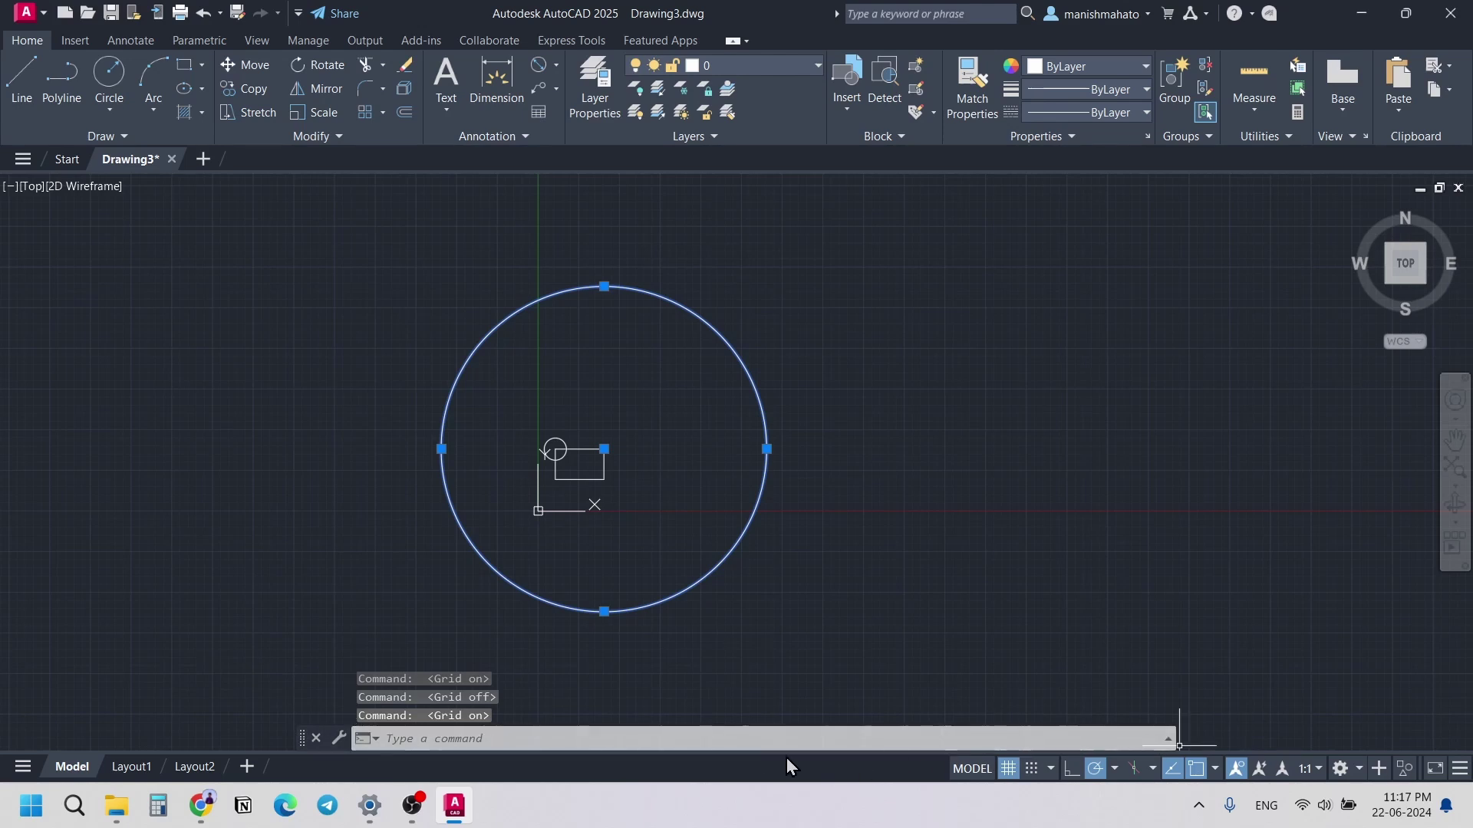
# Step: Start a line outside the large circle's upper-right side with Ortho on, and turn Ortho off to draw its first segment diagonally down to the right
pyautogui.click(1071, 769)
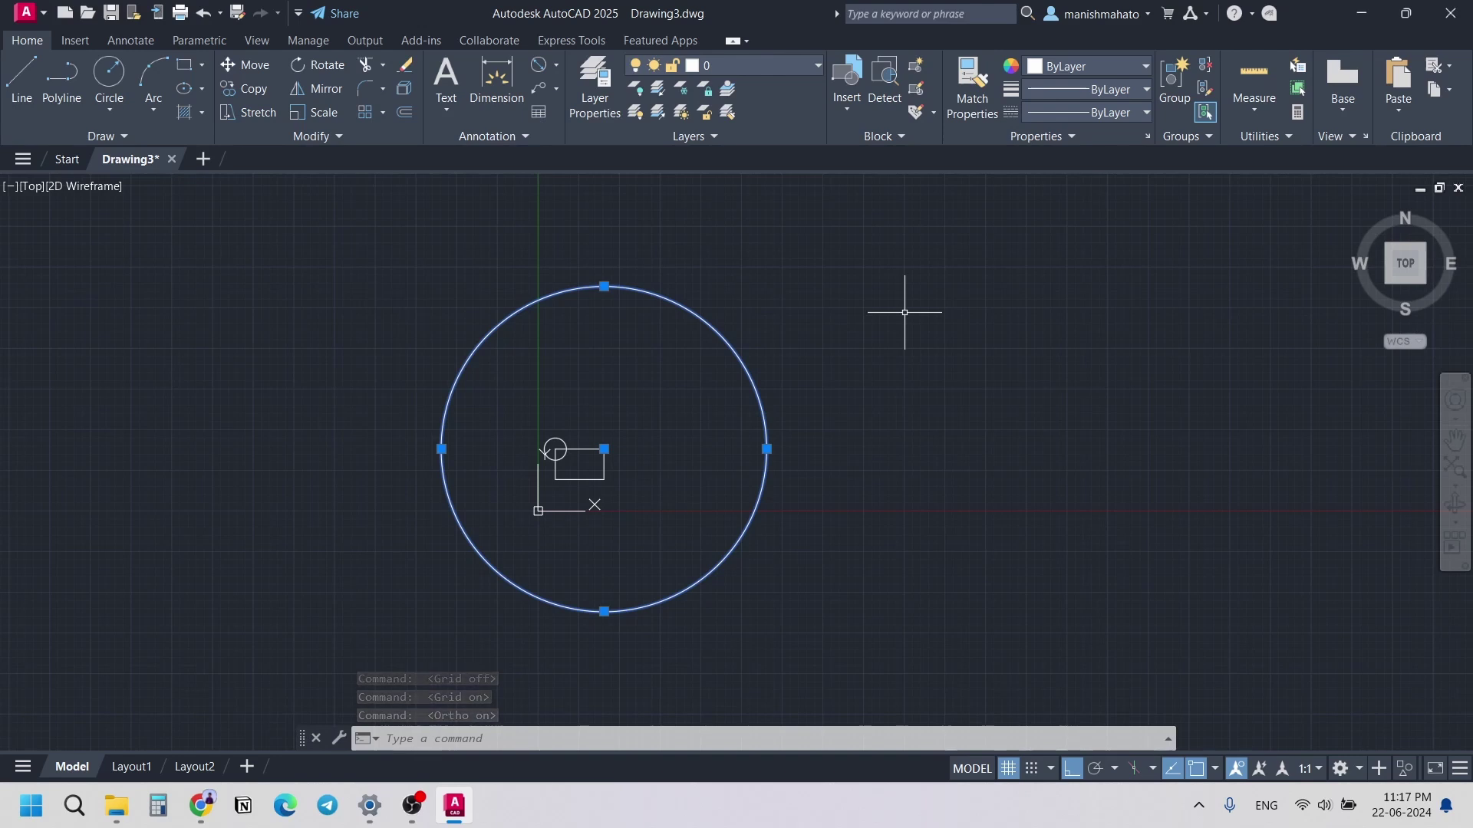
pyautogui.click(23, 84)
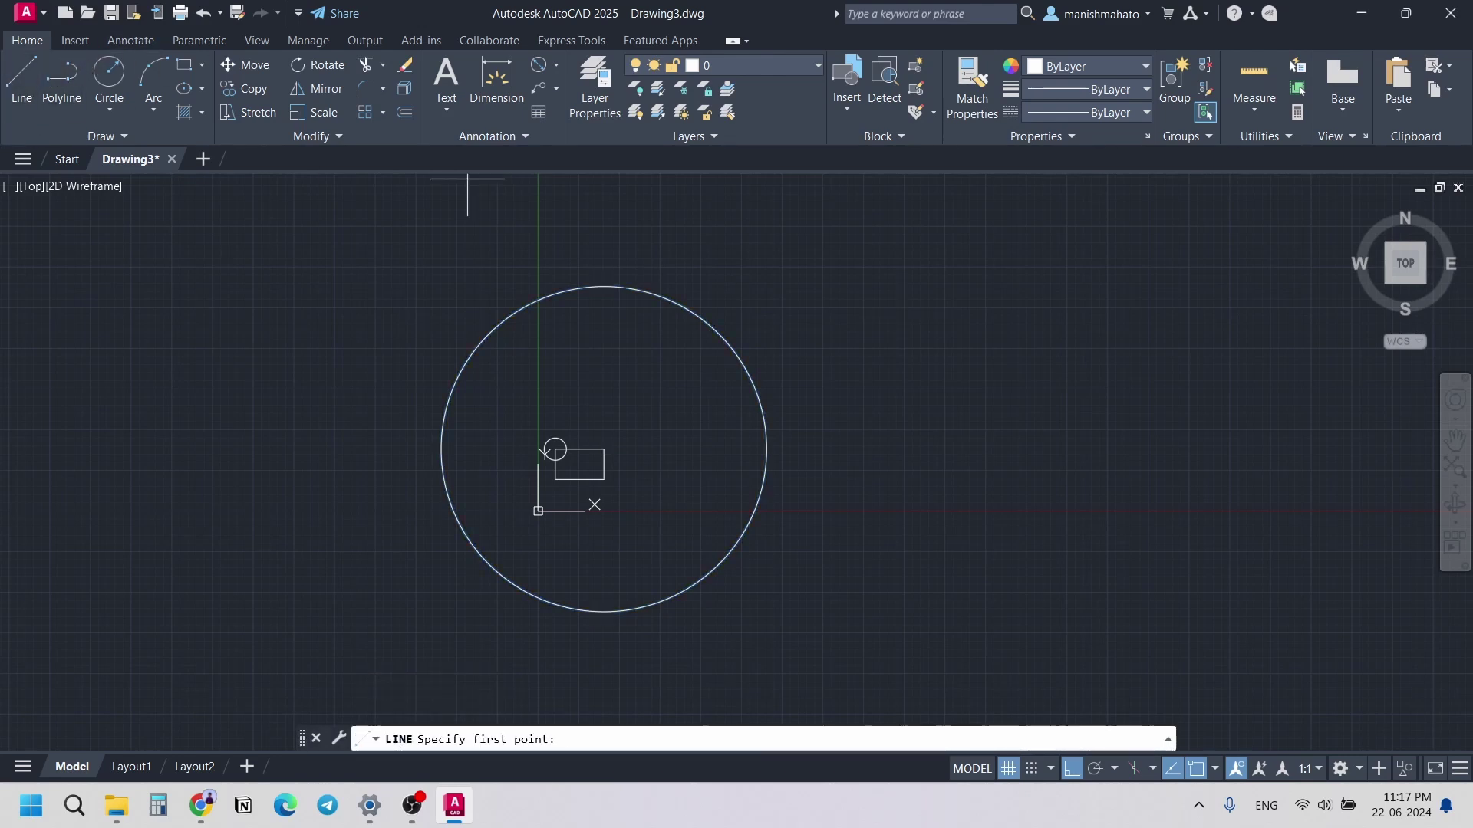
pyautogui.click(804, 305)
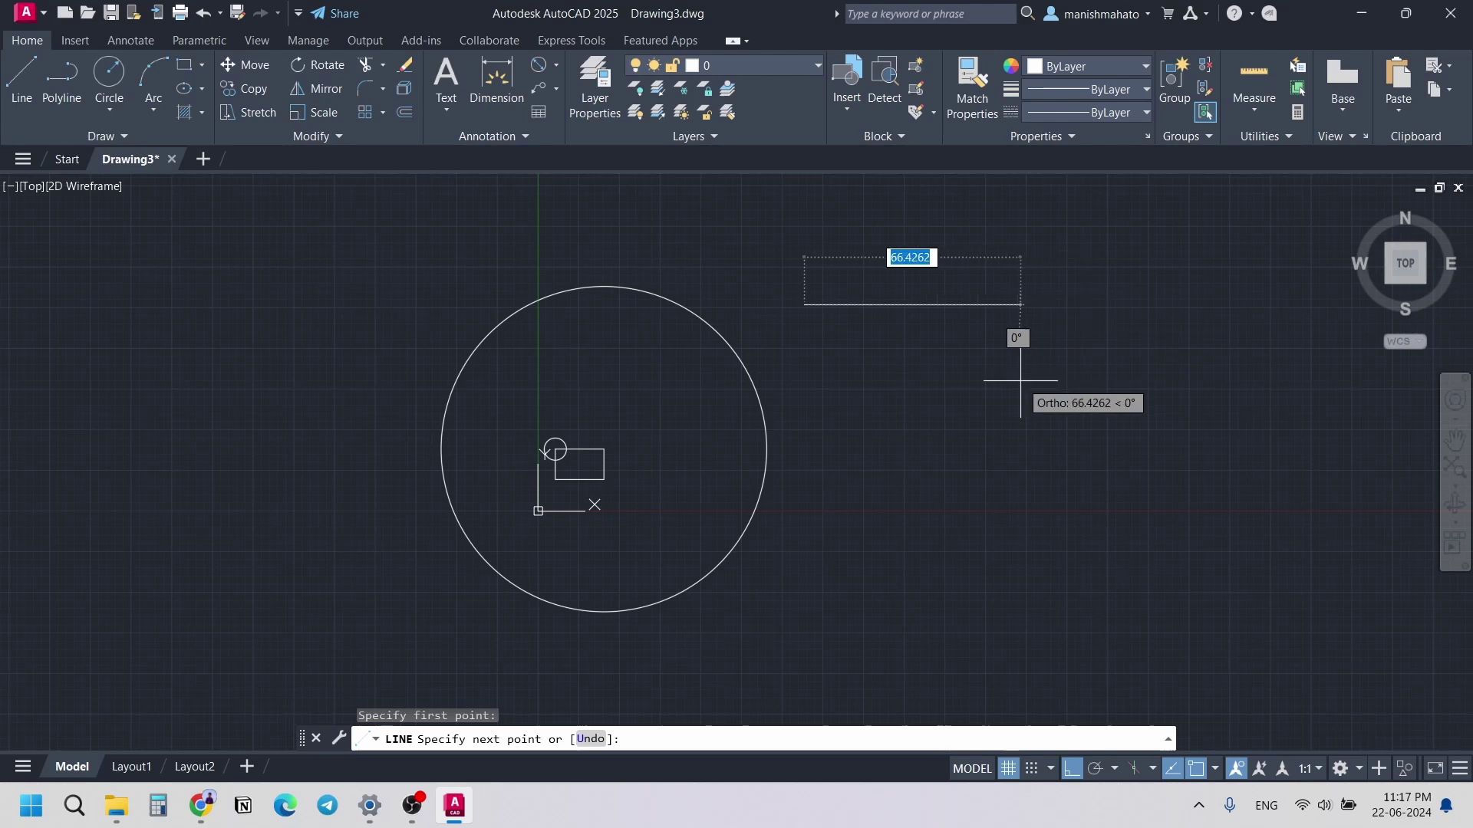
pyautogui.click(1073, 769)
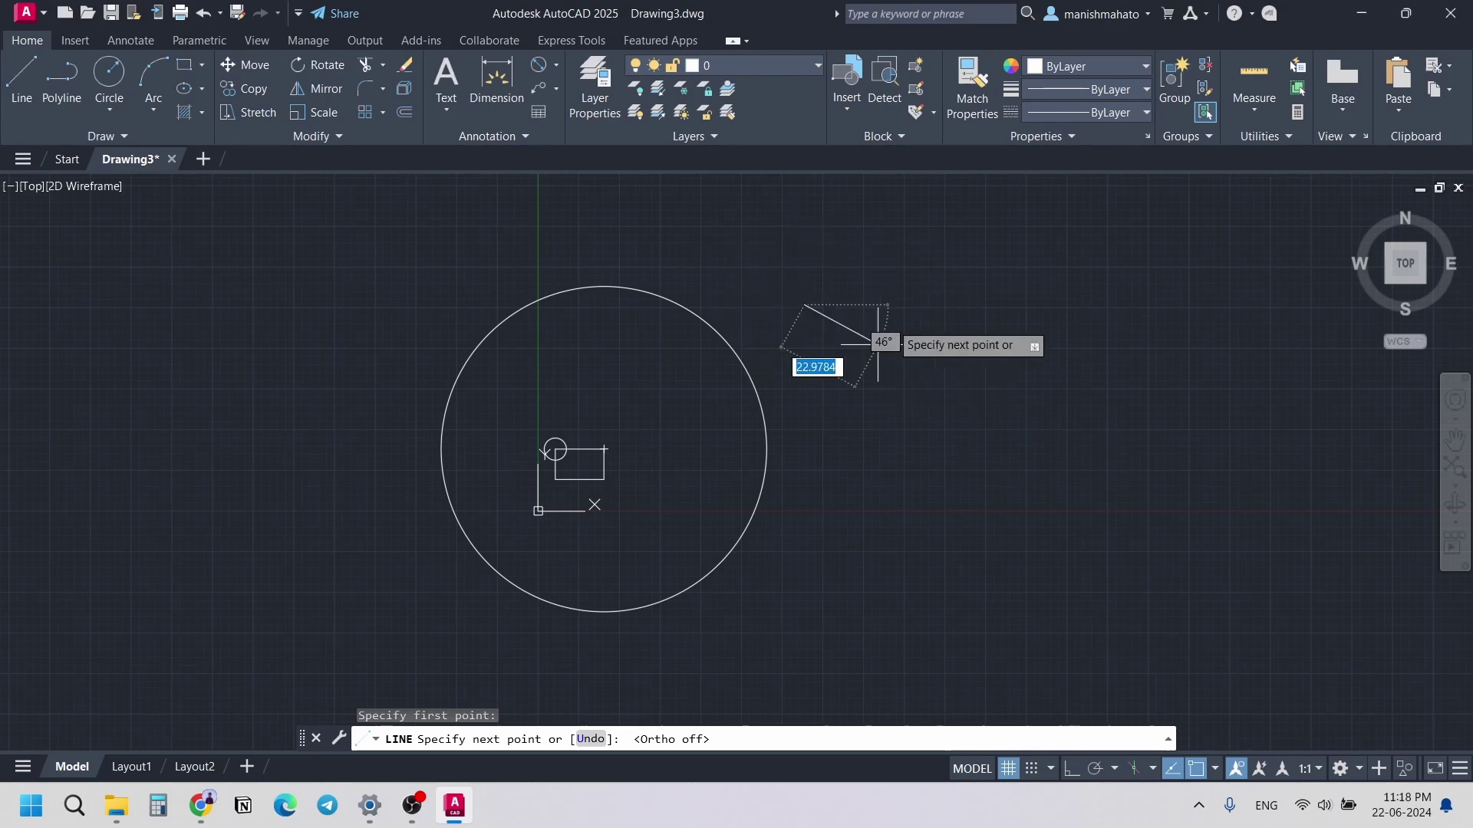
pyautogui.click(1037, 405)
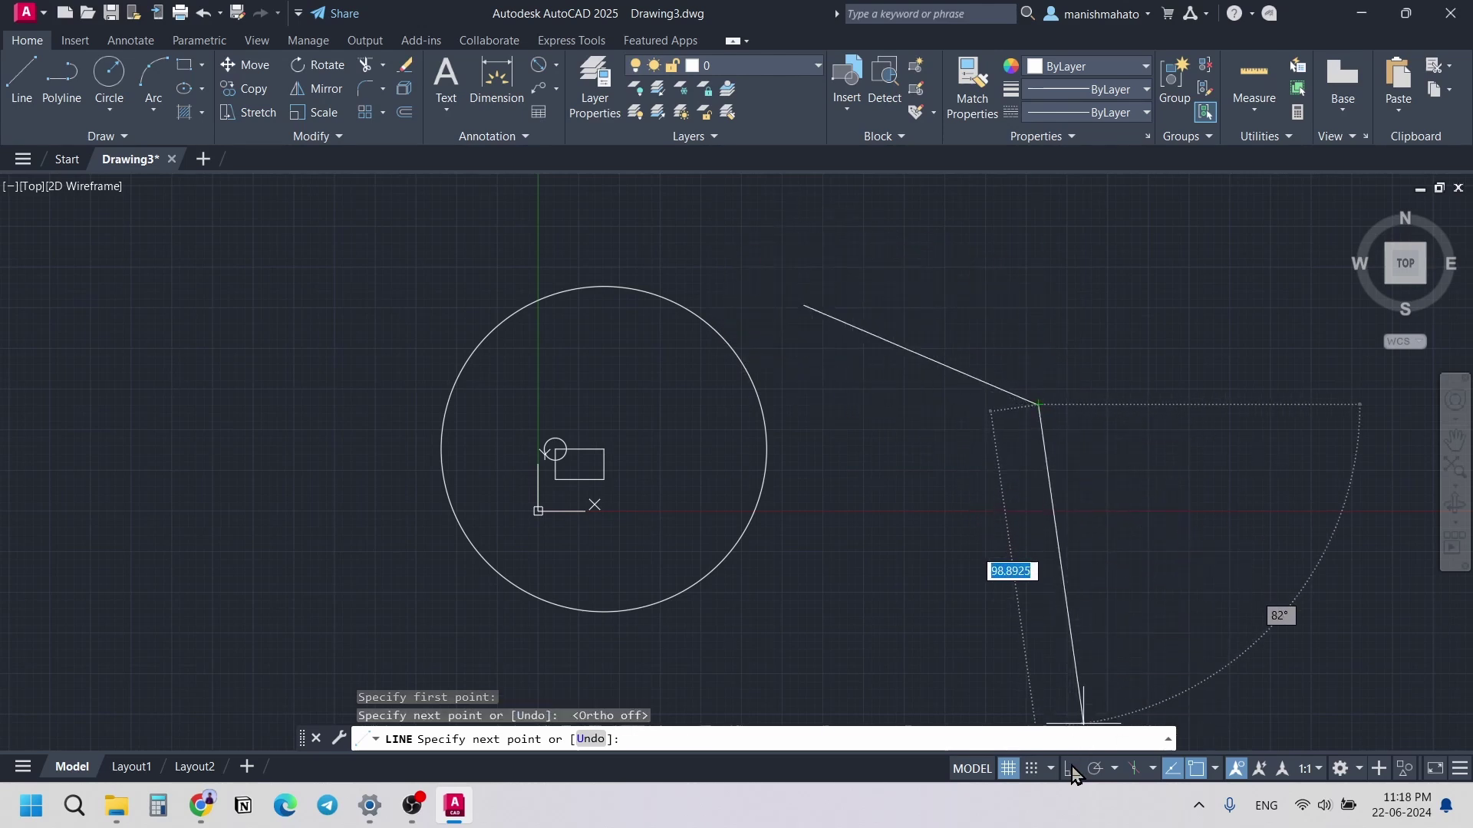
# Step: Turn Ortho on, add a vertical segment upward from the diagonal's lower end, and end the line
pyautogui.click(1072, 768)
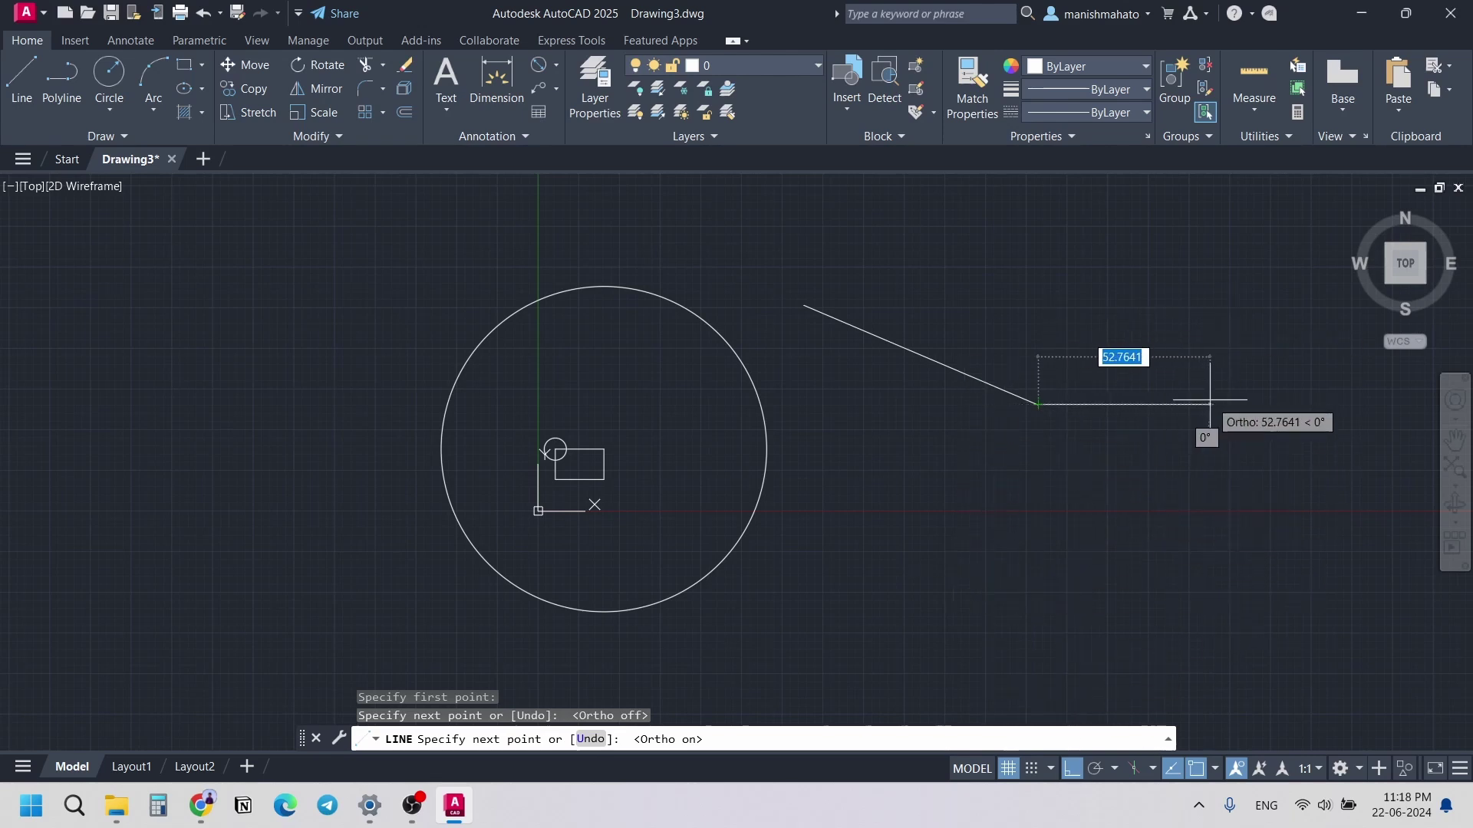
pyautogui.click(1028, 231)
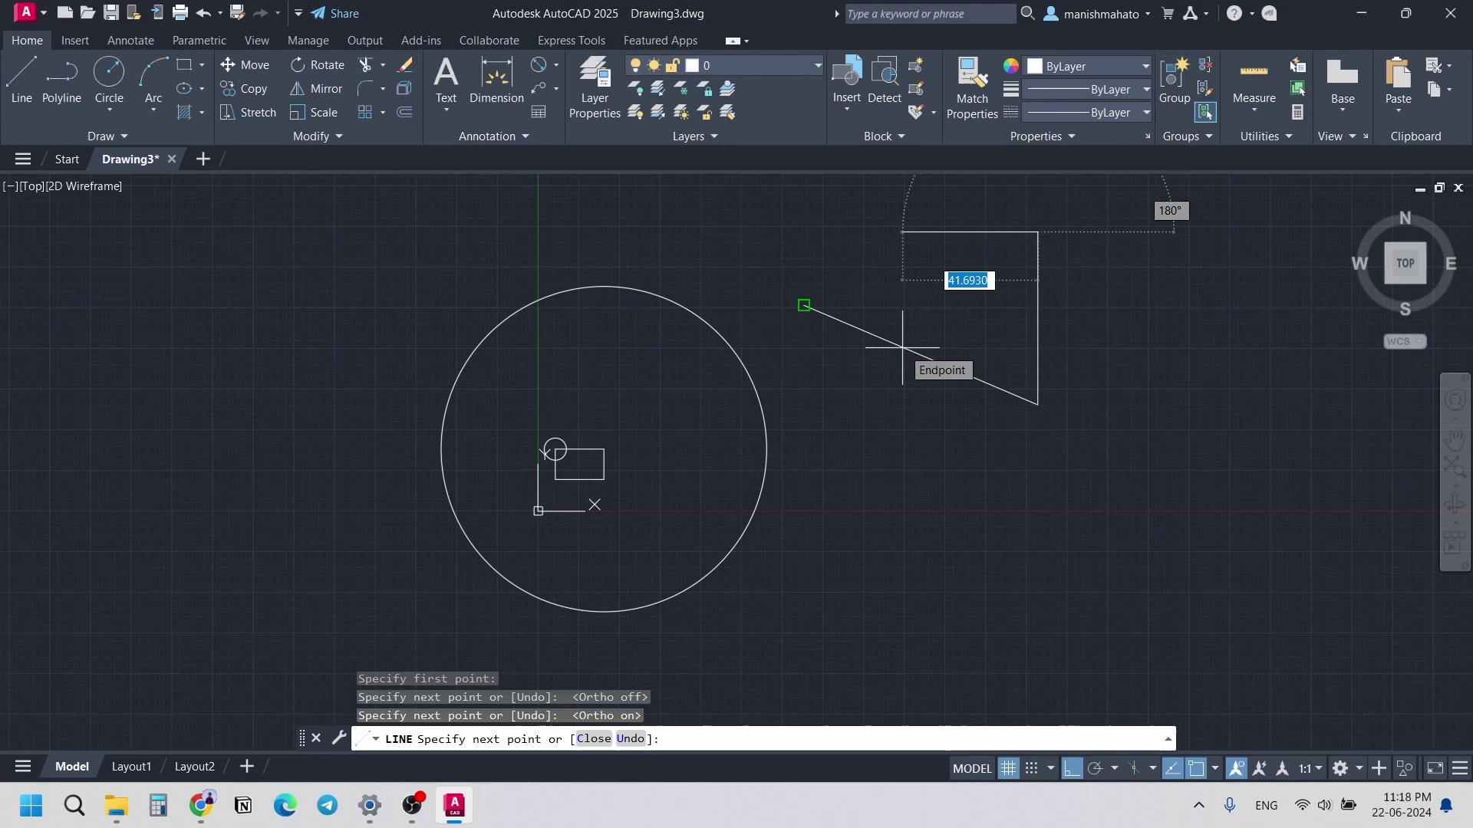
pyautogui.press('Escape')
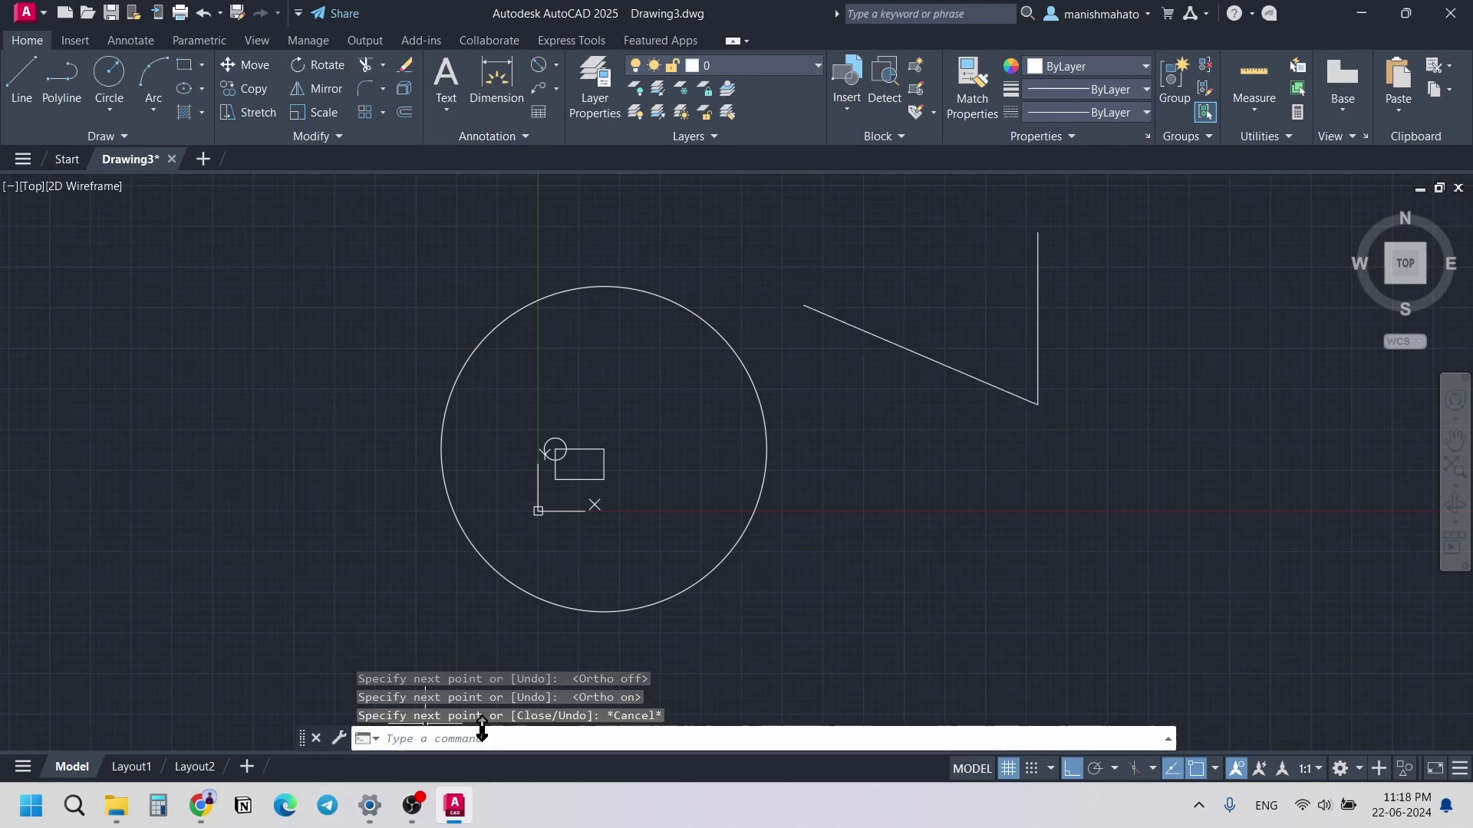
# Step: Switch polar tracking on and off, turn object snap off, and start and cancel a line
pyautogui.doubleClick(1094, 770)
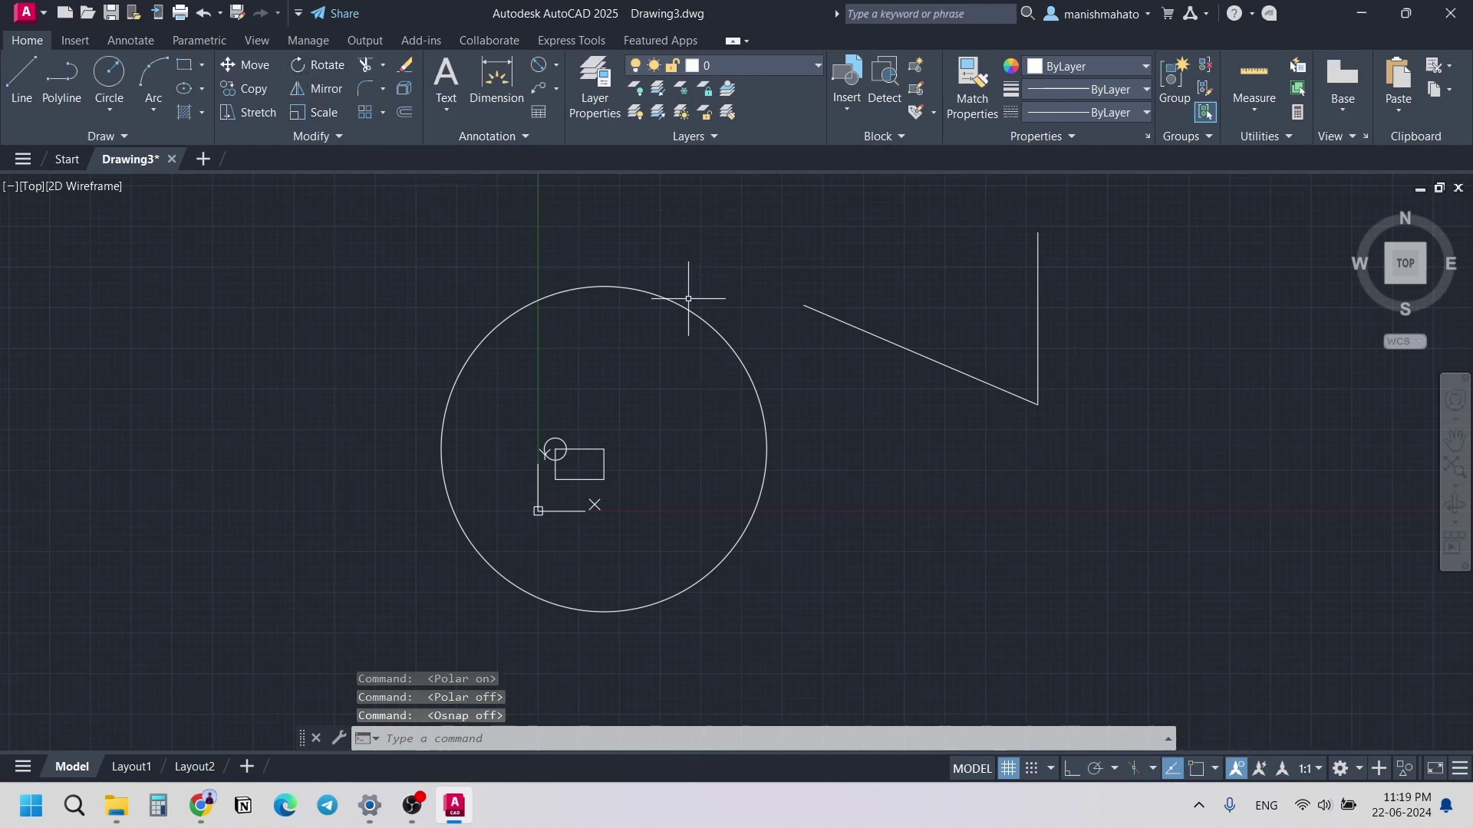
pyautogui.write('l')
pyautogui.press('Return')
pyautogui.press('Escape')
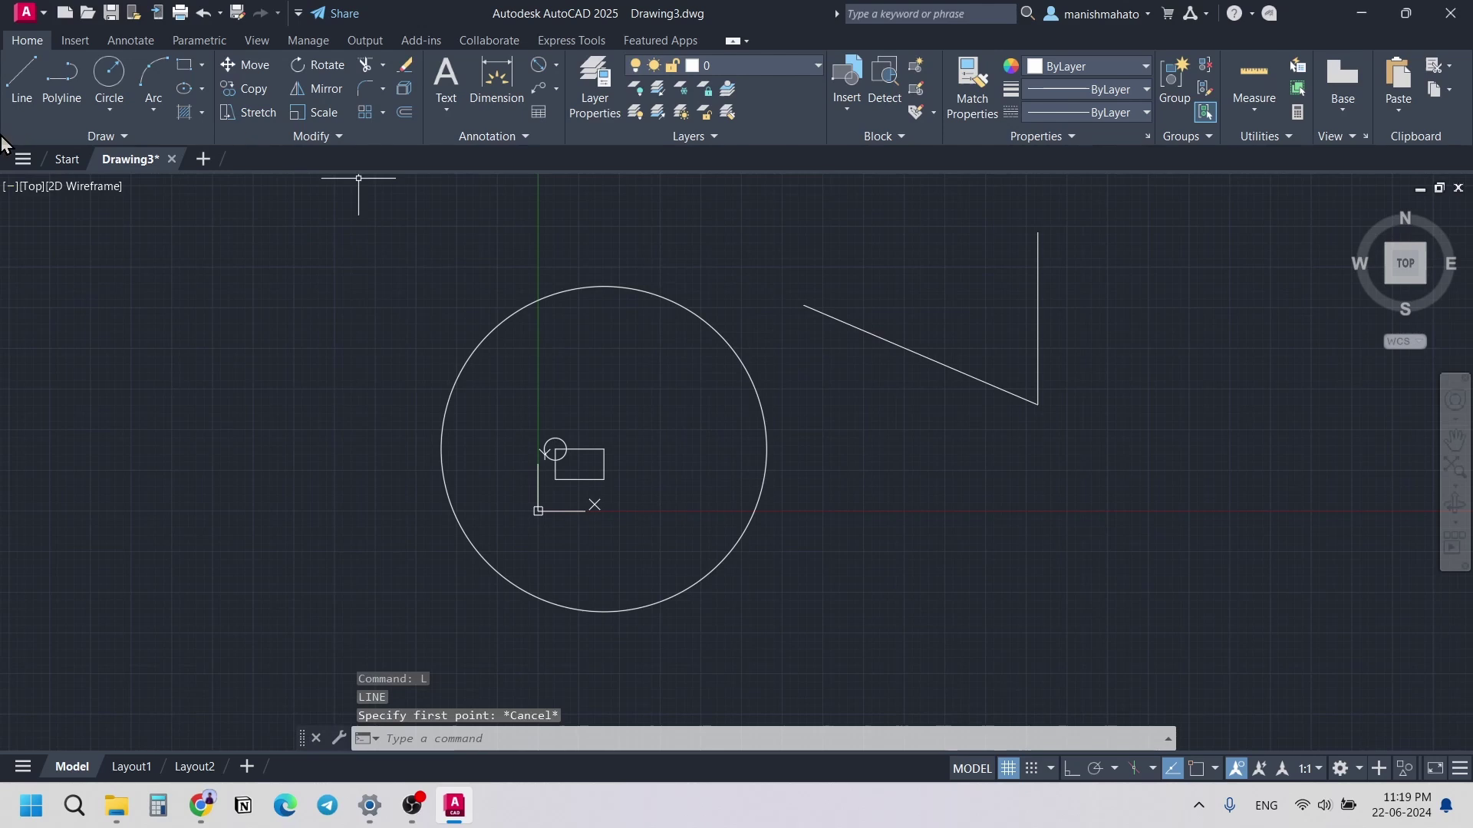
# Step: With object snap turned on, draw a small circle centred on the rectangle's upper-right corner, sizing its radius freehand
pyautogui.click(101, 71)
pyautogui.scroll(5, 561, 463)
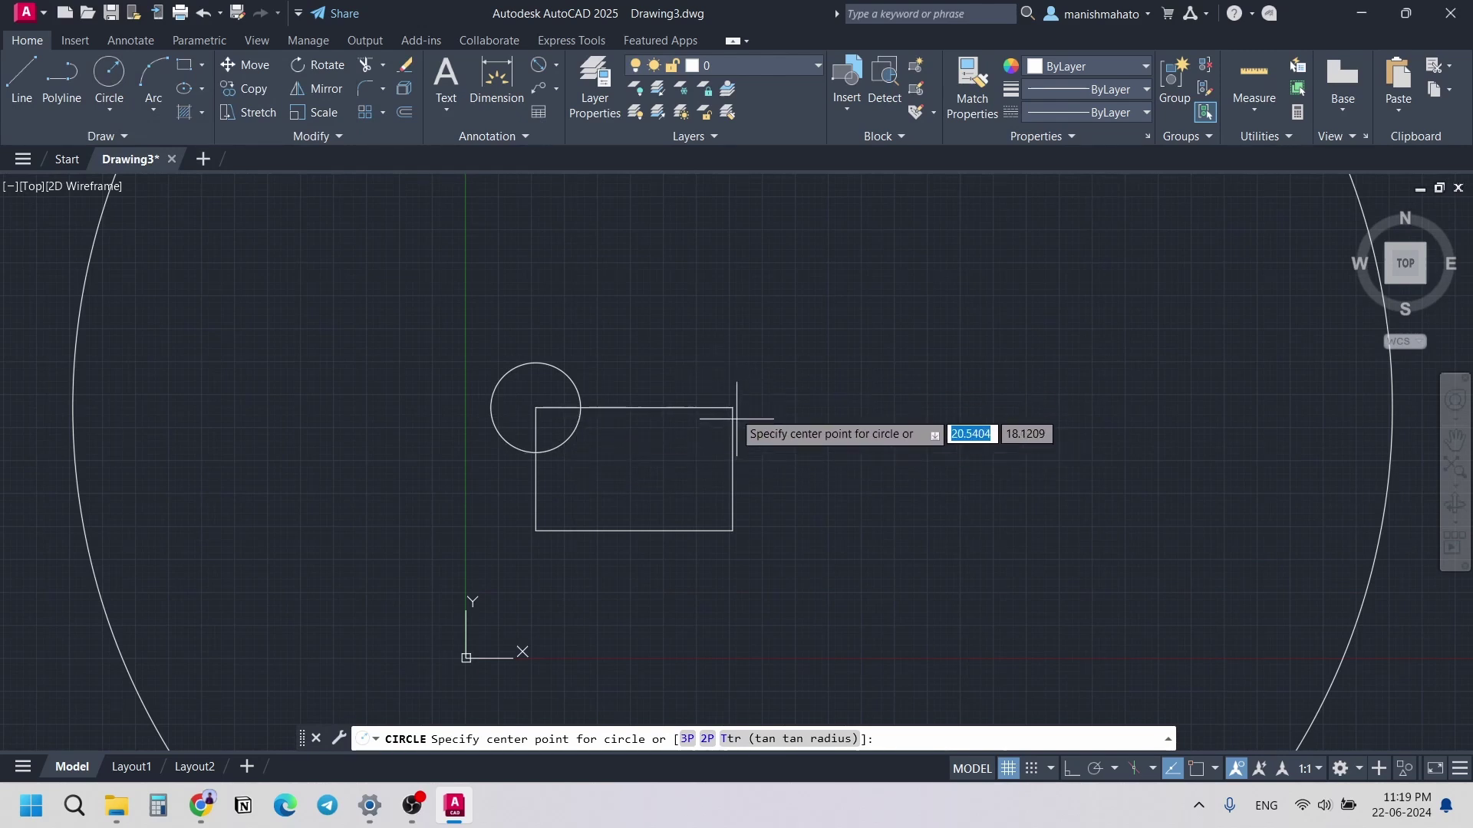
pyautogui.scroll(6, 740, 401)
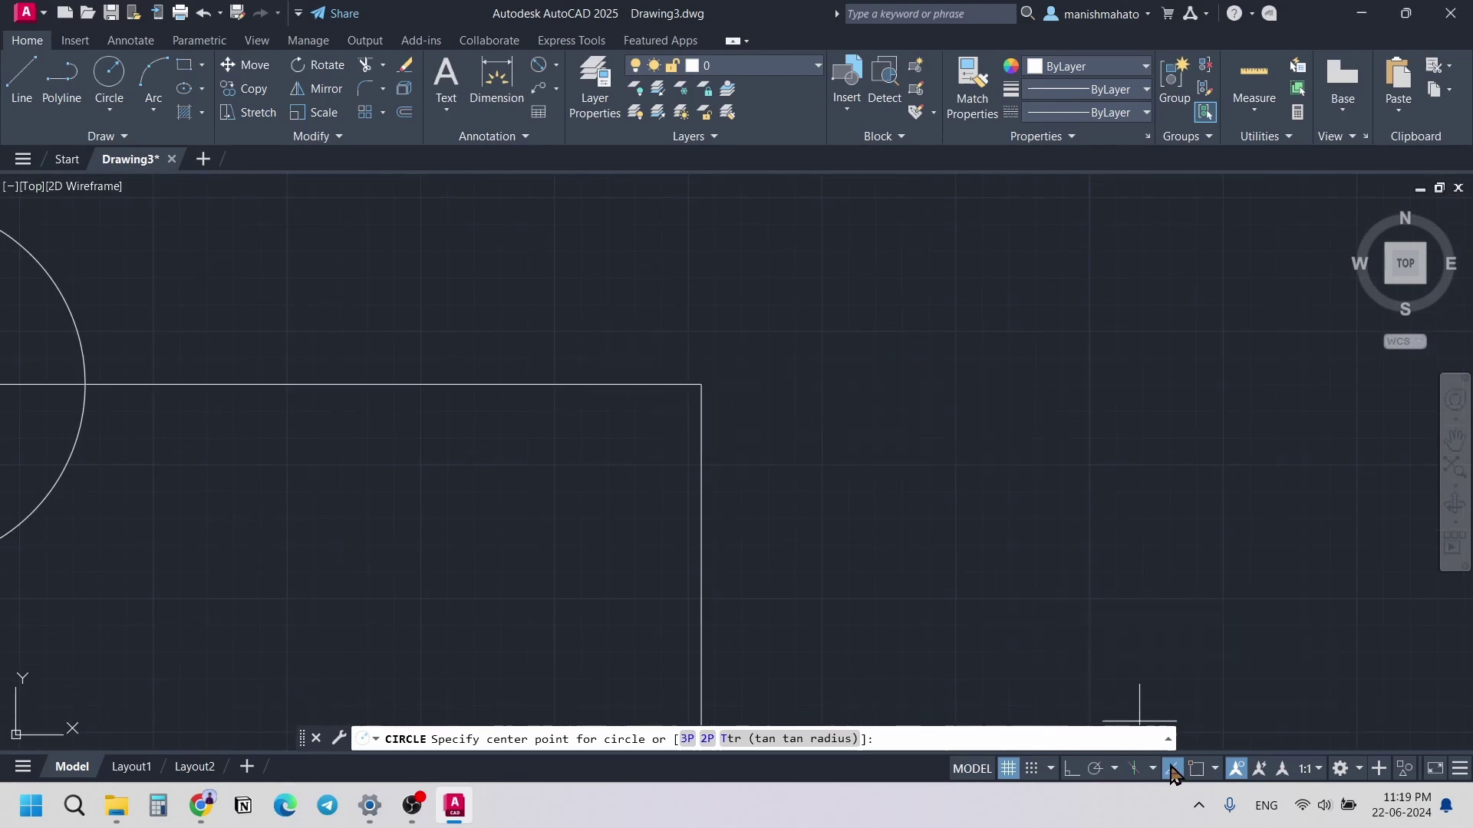
pyautogui.click(1198, 768)
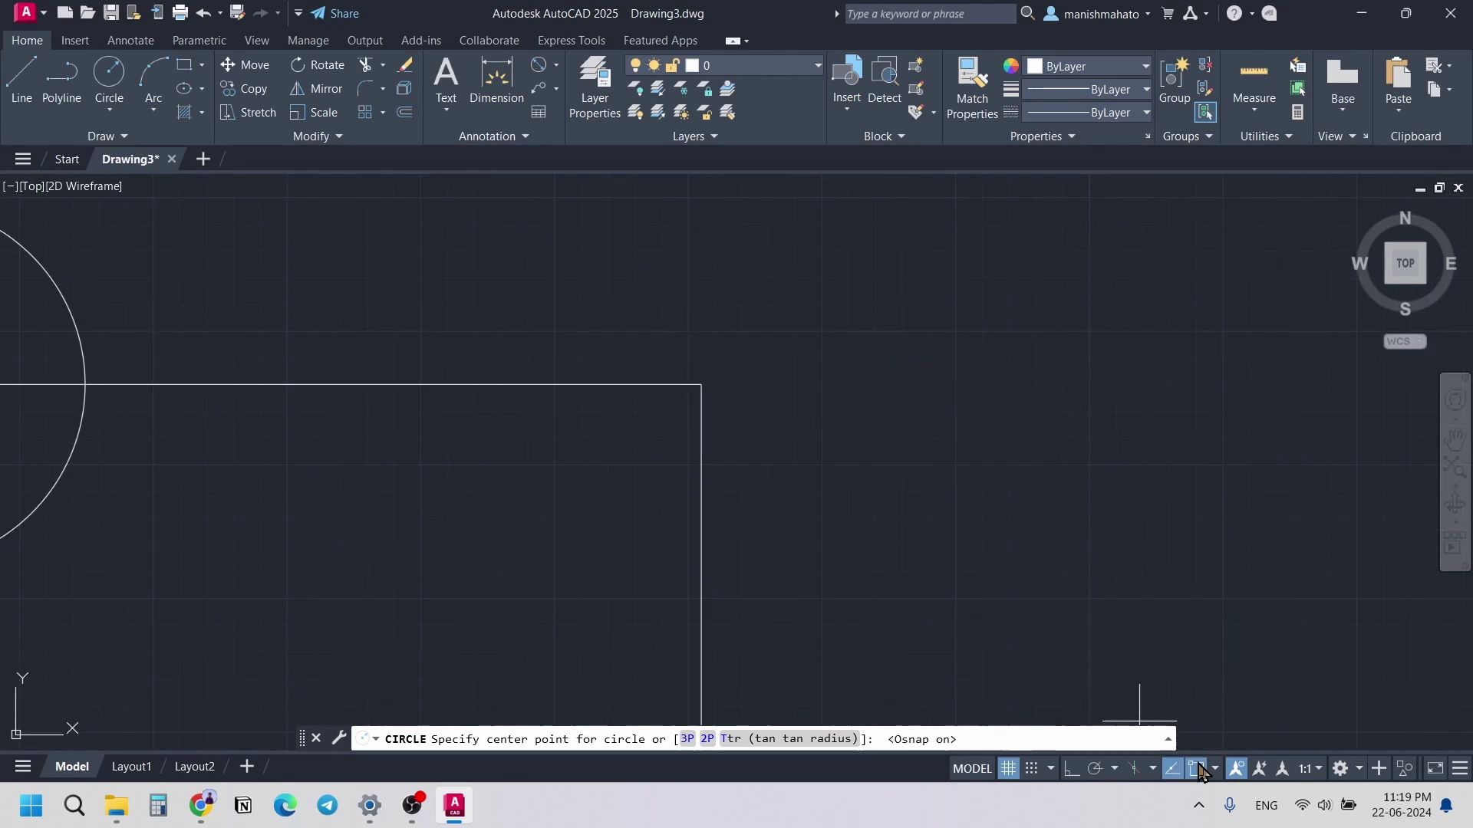
pyautogui.click(701, 384)
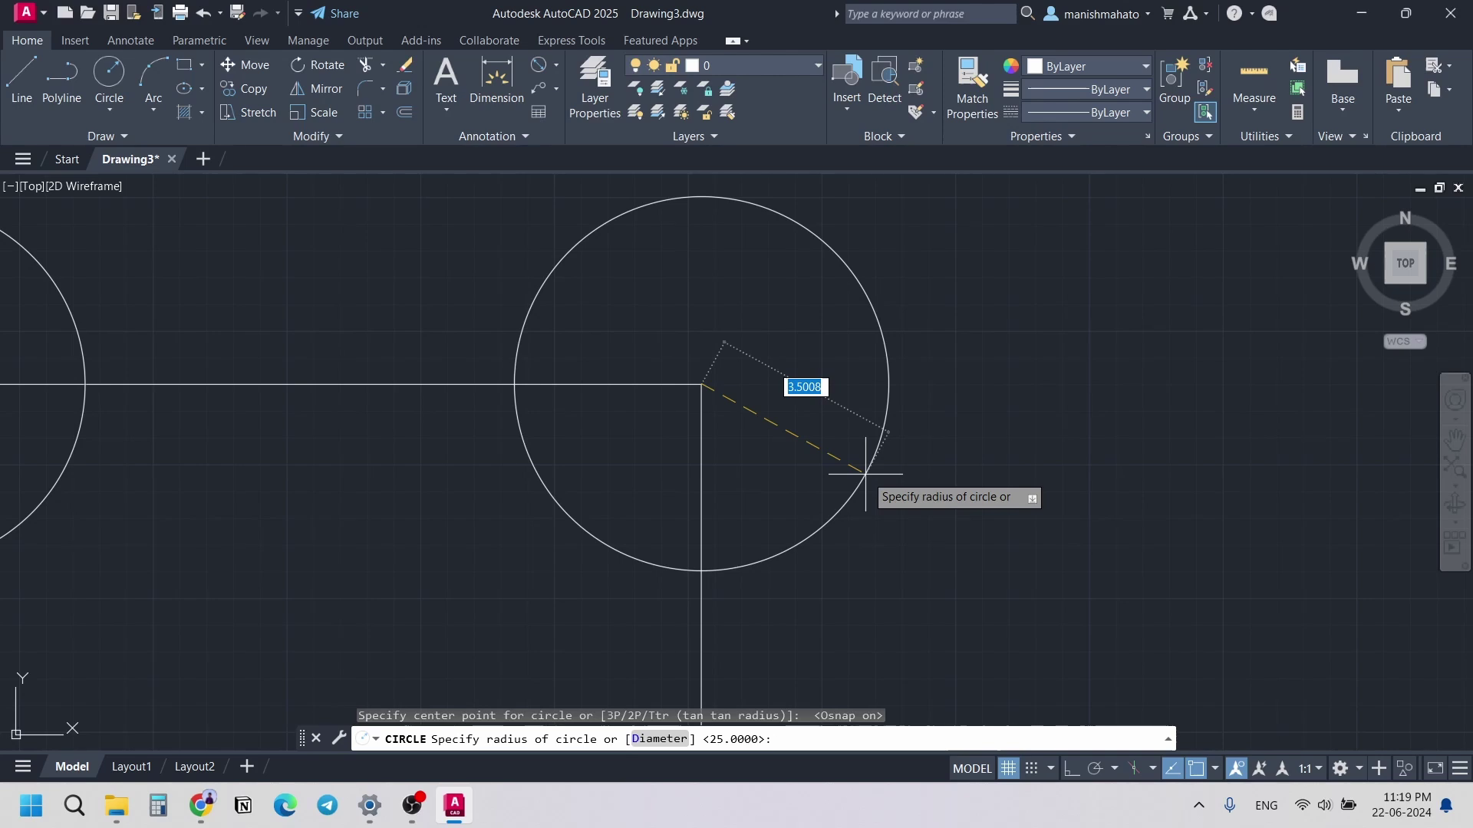
pyautogui.click(905, 445)
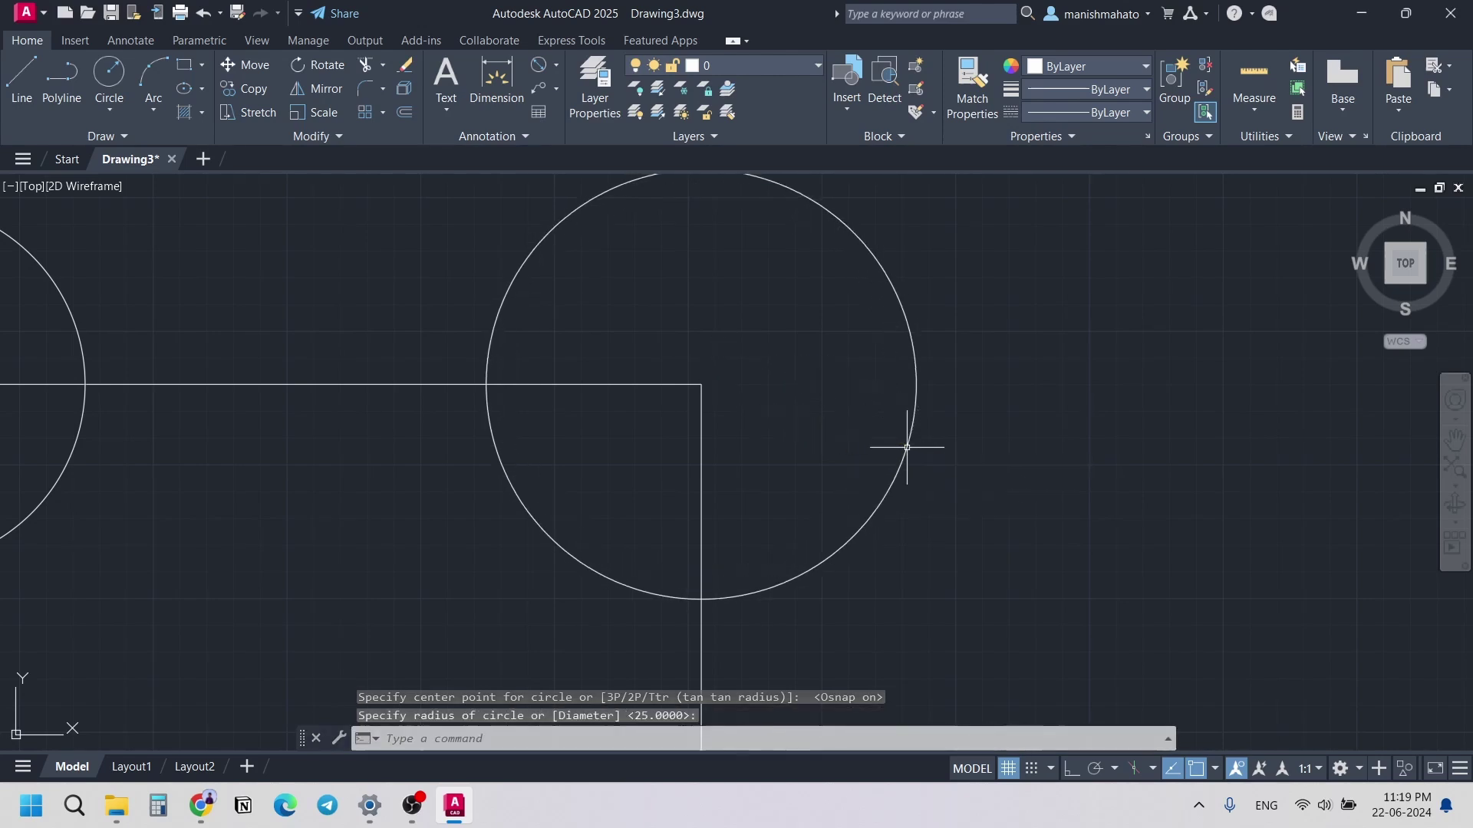
# Step: Review the list of available object snap modes and close it
pyautogui.click(1215, 769)
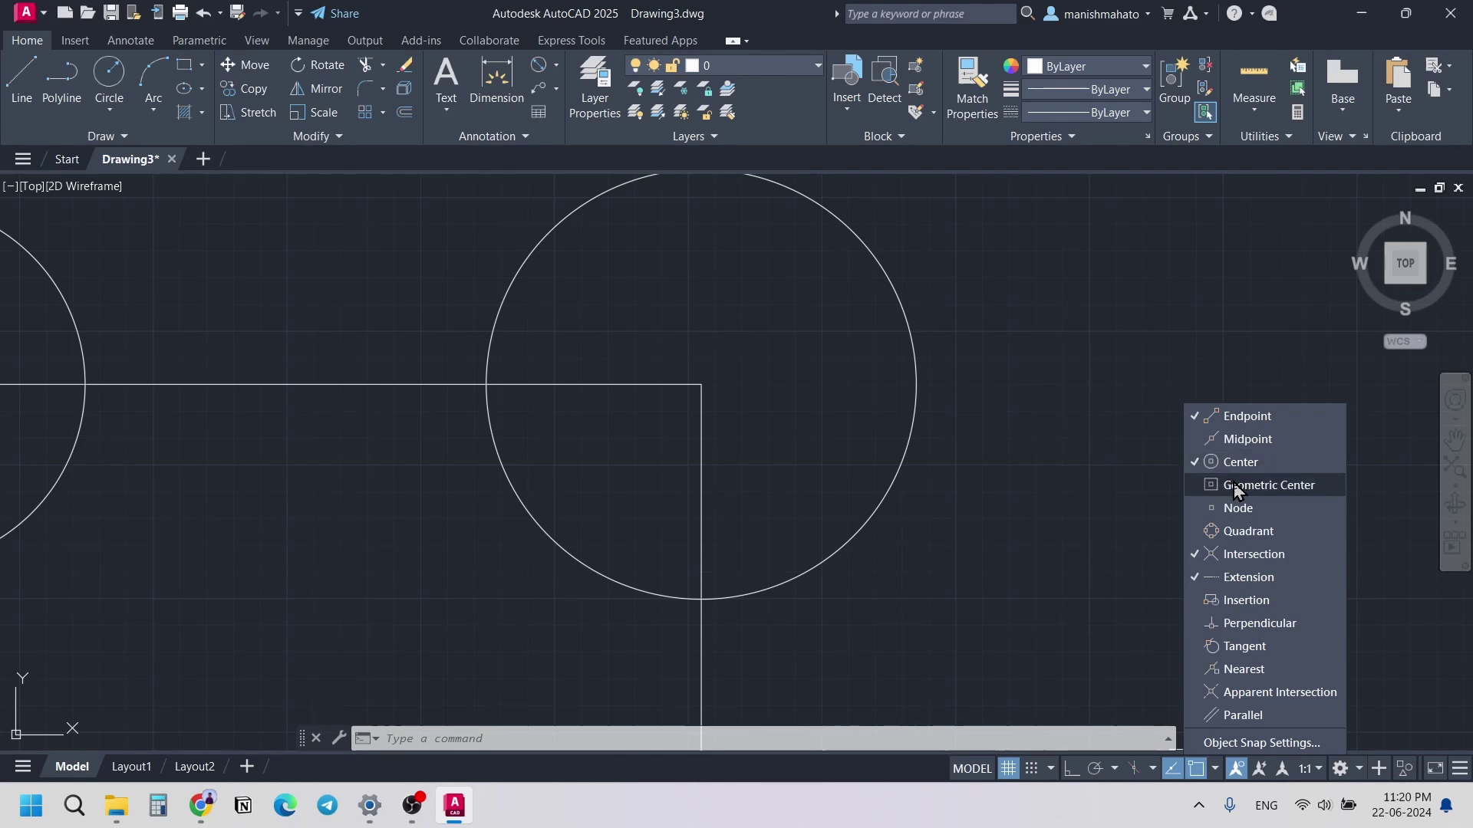
pyautogui.press('Escape')
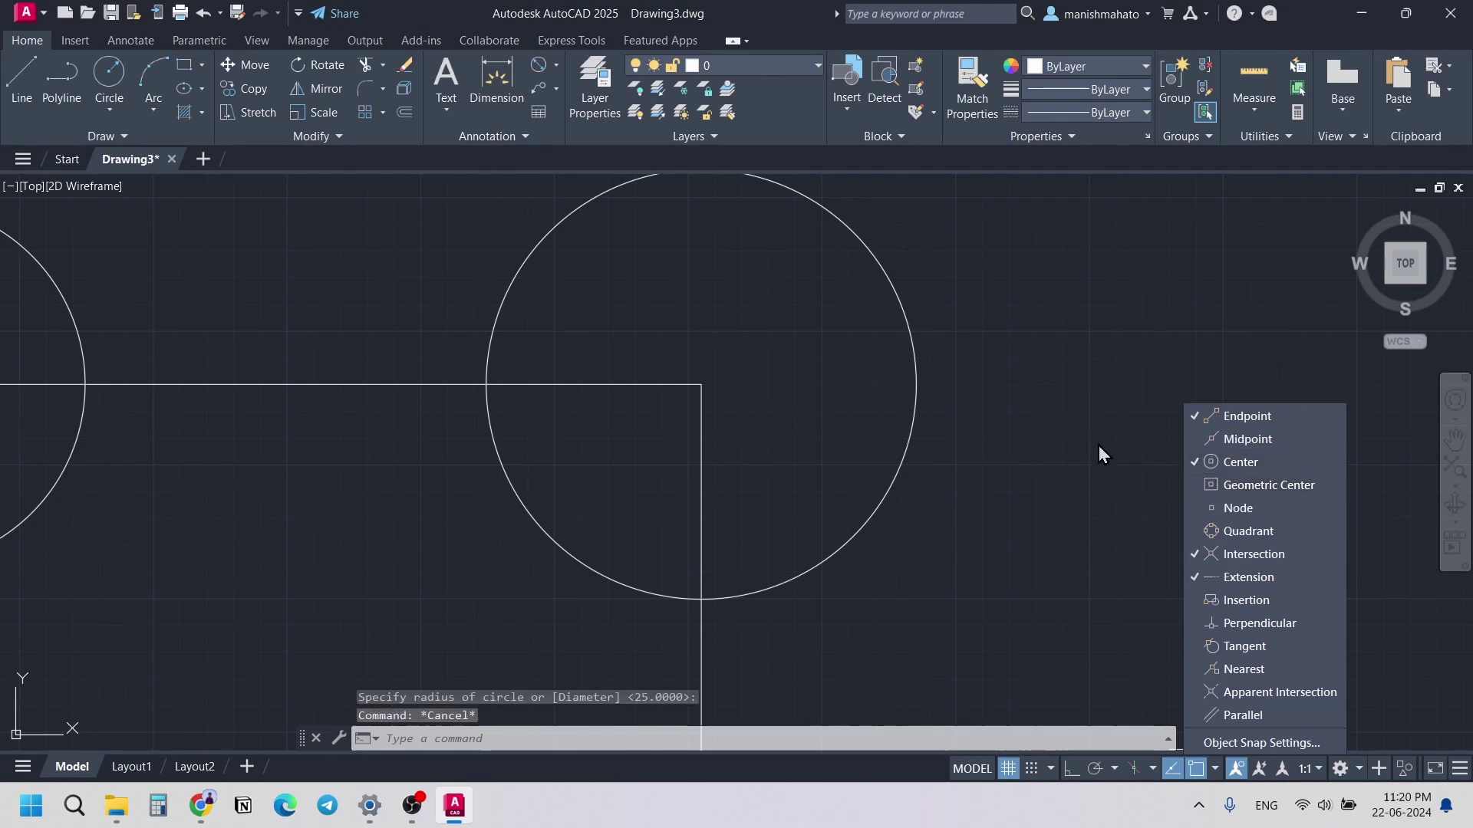
pyautogui.click(1085, 438)
pyautogui.scroll(-4, 1085, 437)
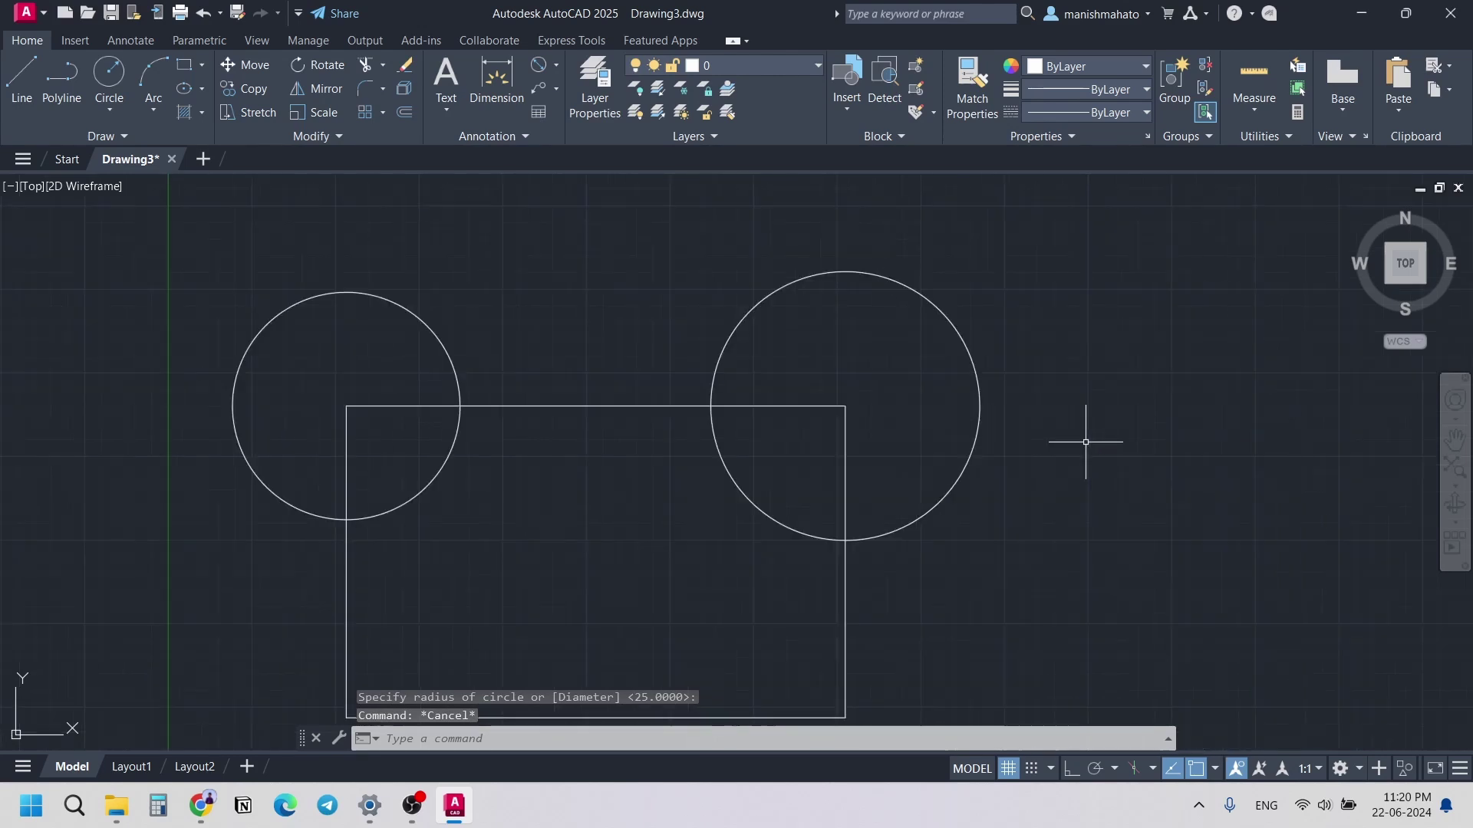
# Step: Draw a circle centred on the rectangle's geometric center and passing through its lower-right corner, checking the active object snap modes first
pyautogui.click(109, 73)
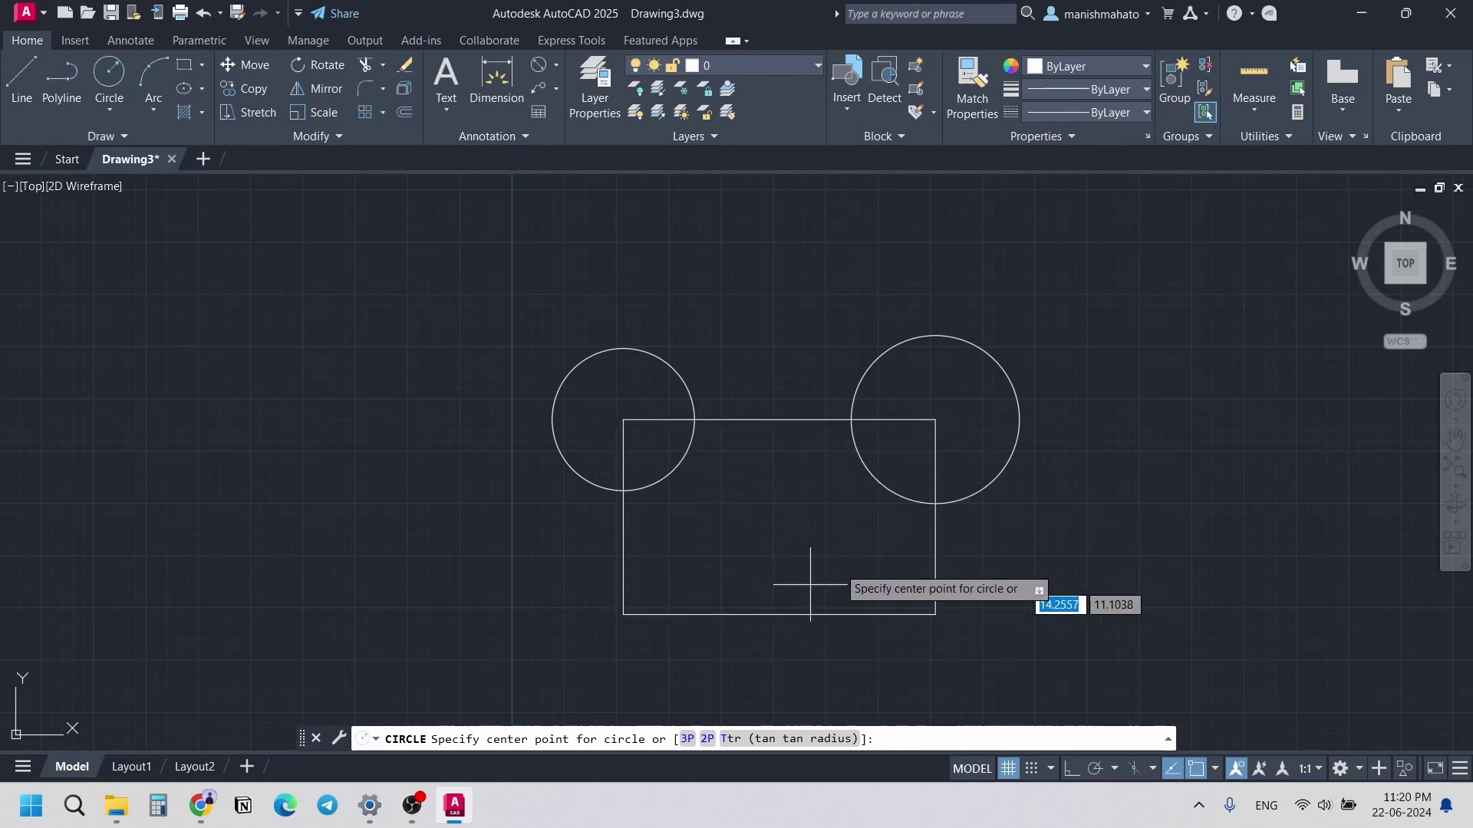
pyautogui.click(1216, 771)
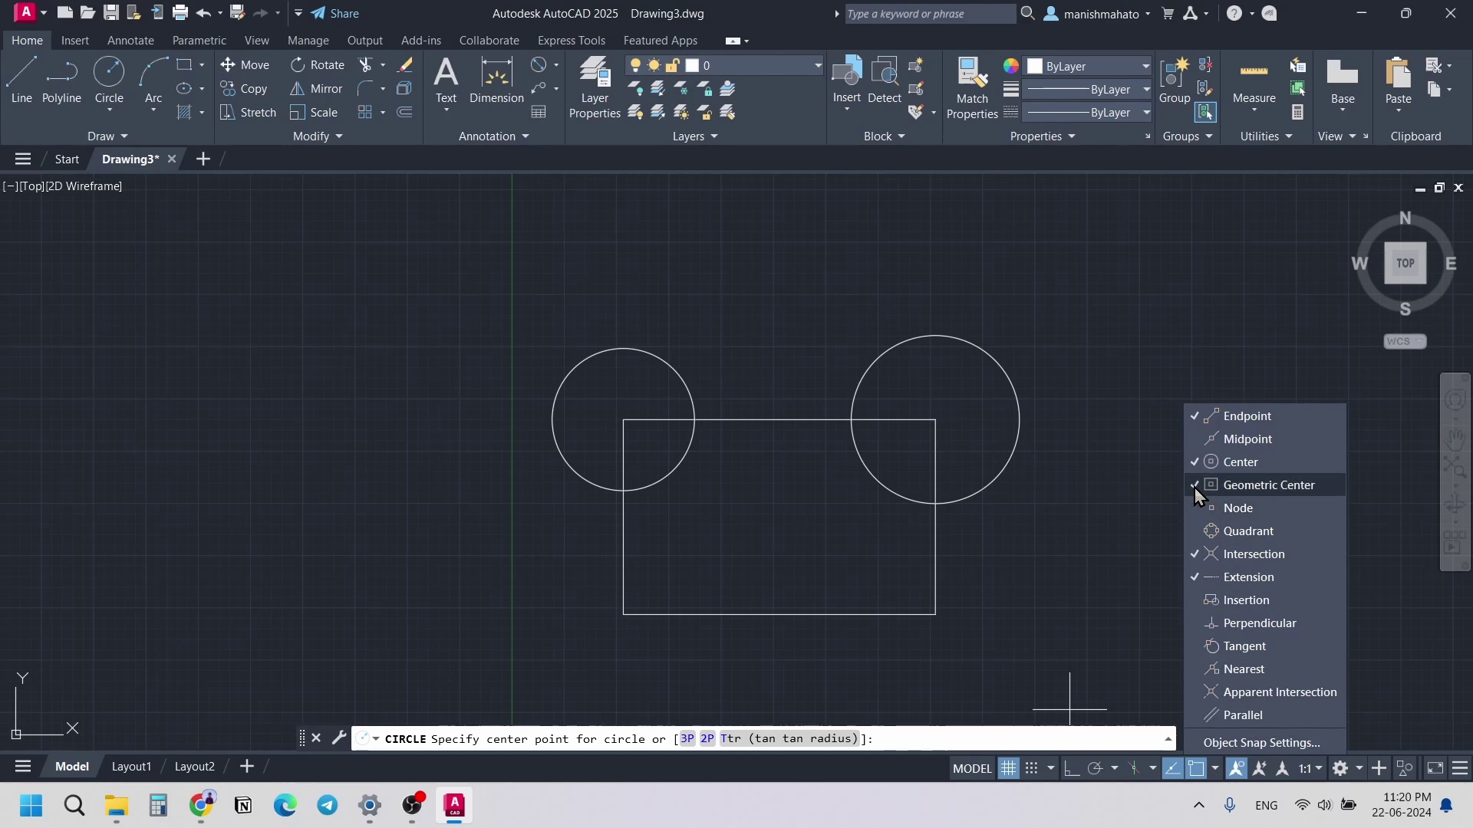
pyautogui.click(1046, 559)
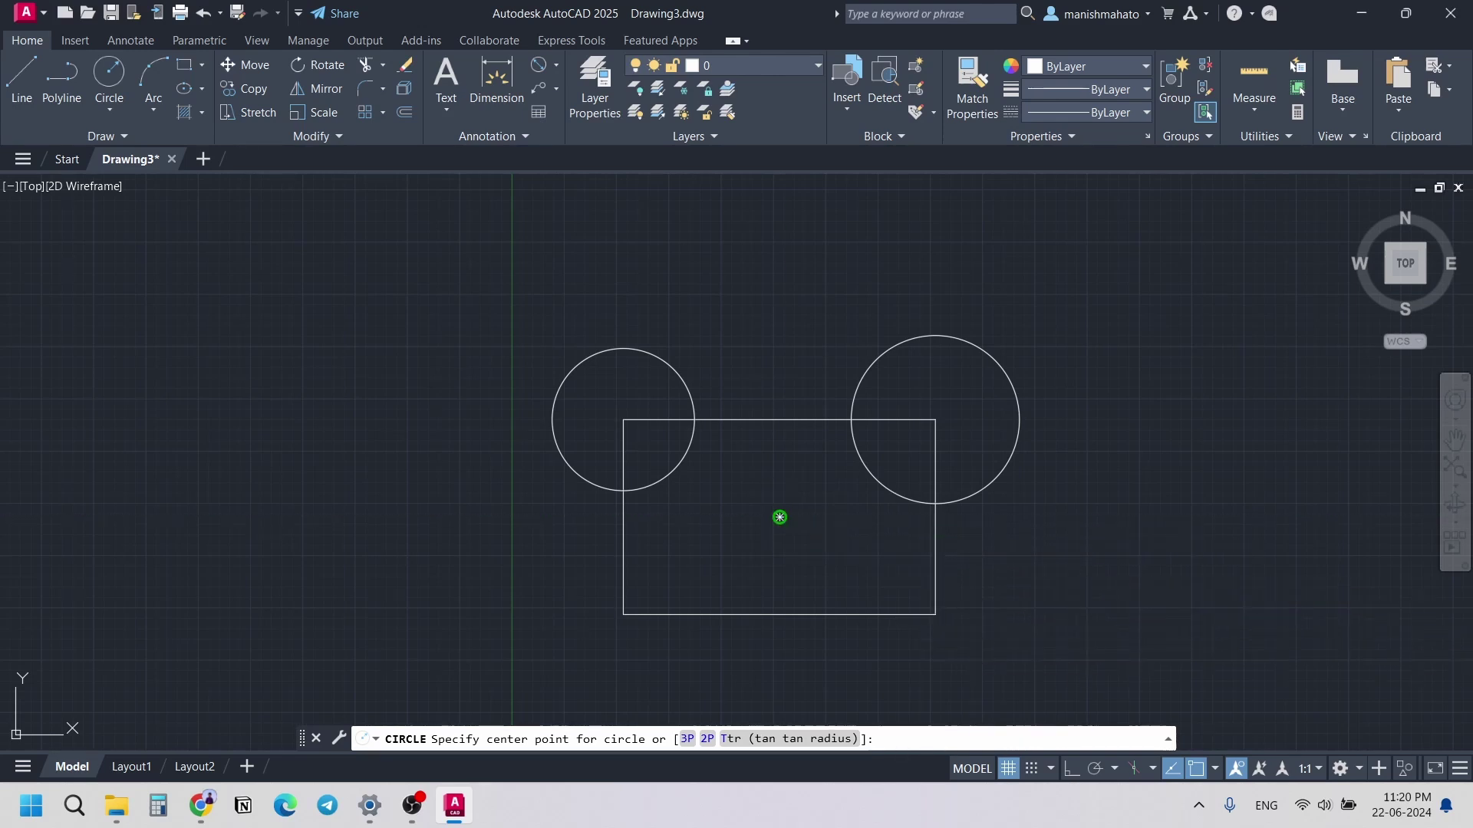
pyautogui.click(779, 517)
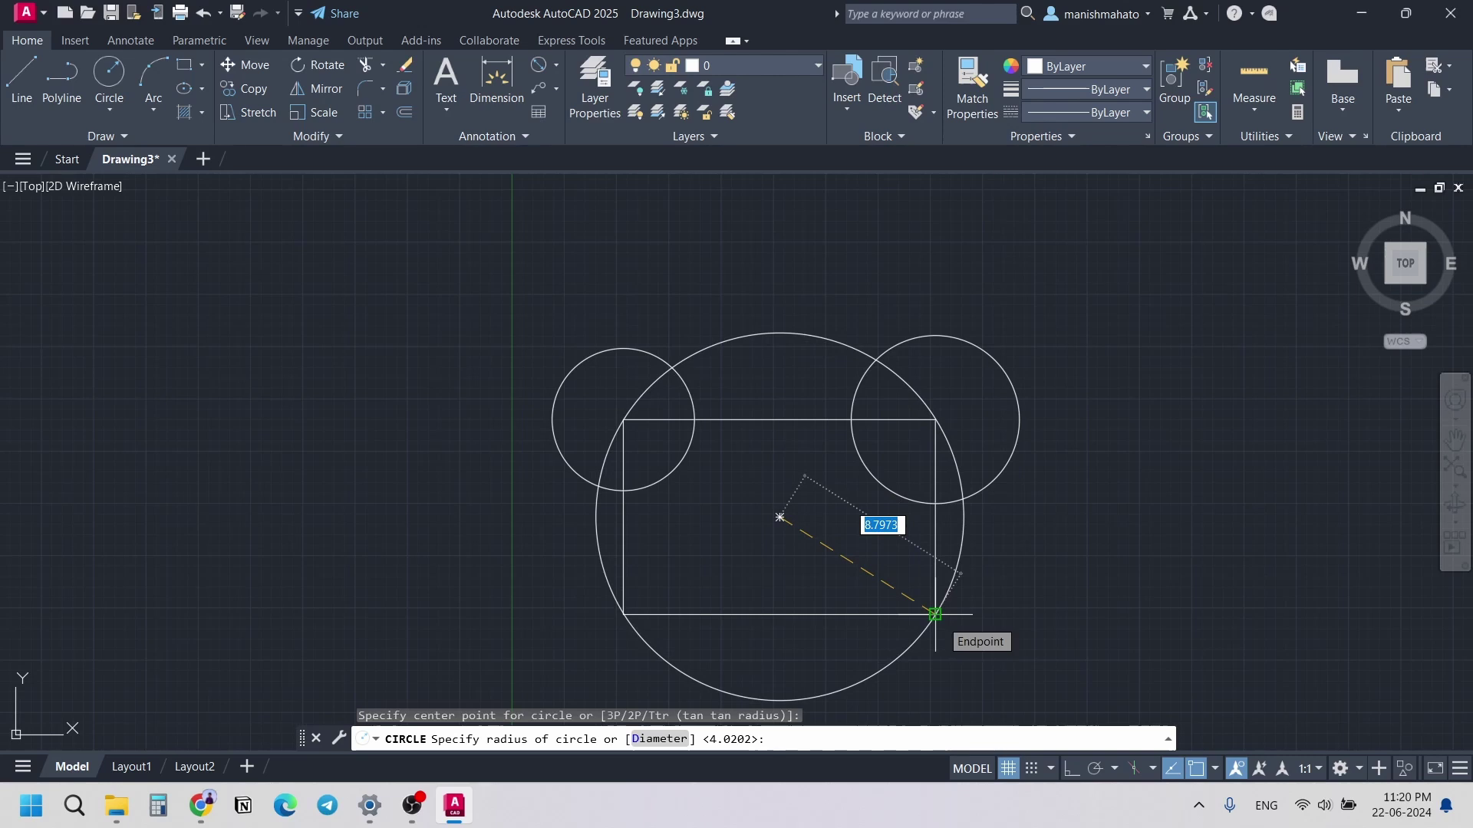
pyautogui.click(936, 614)
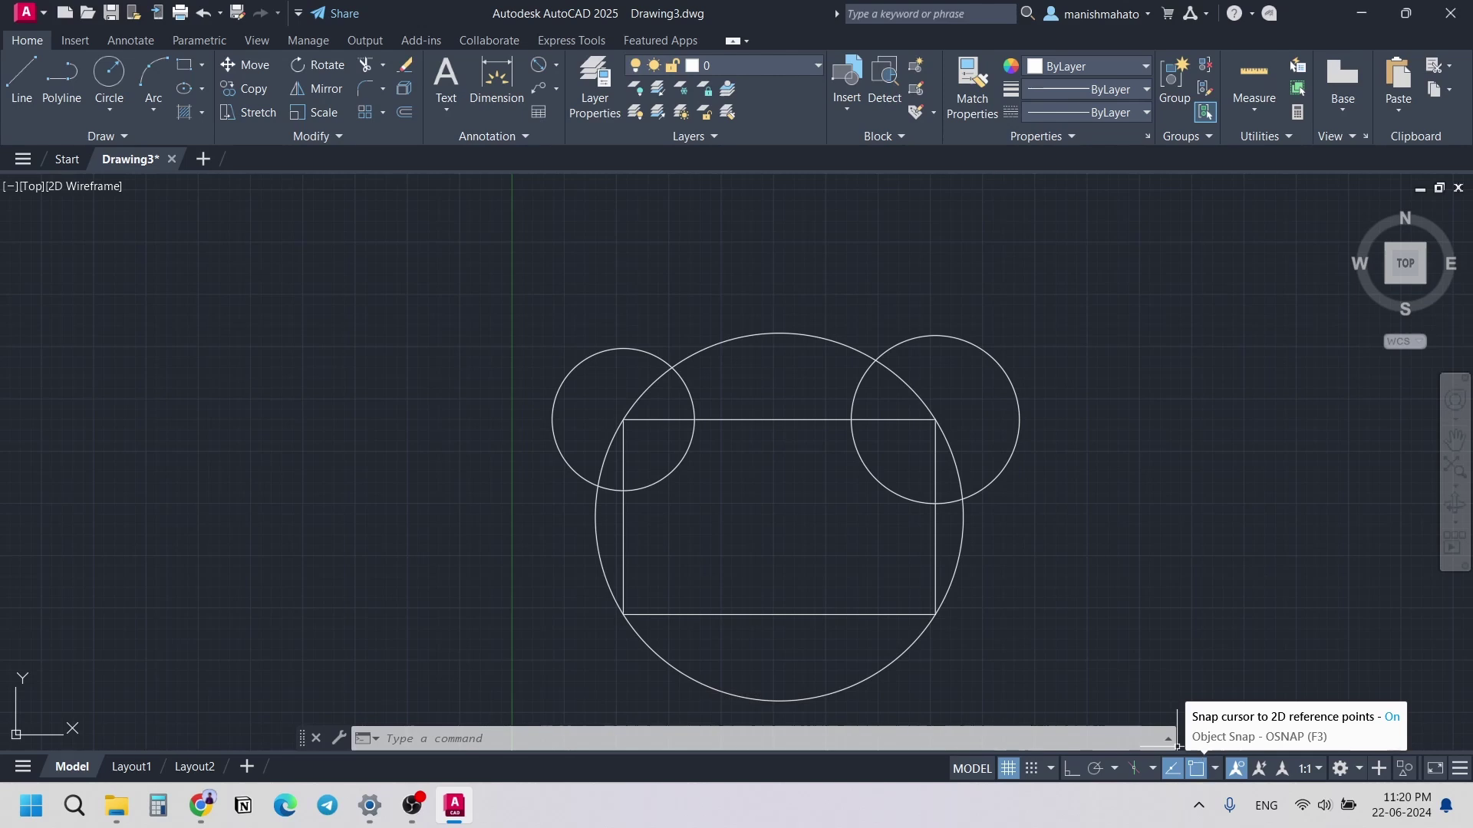
# Step: Toggle object snap off and on several times, leaving it off
pyautogui.press('F3')
pyautogui.press('F3')
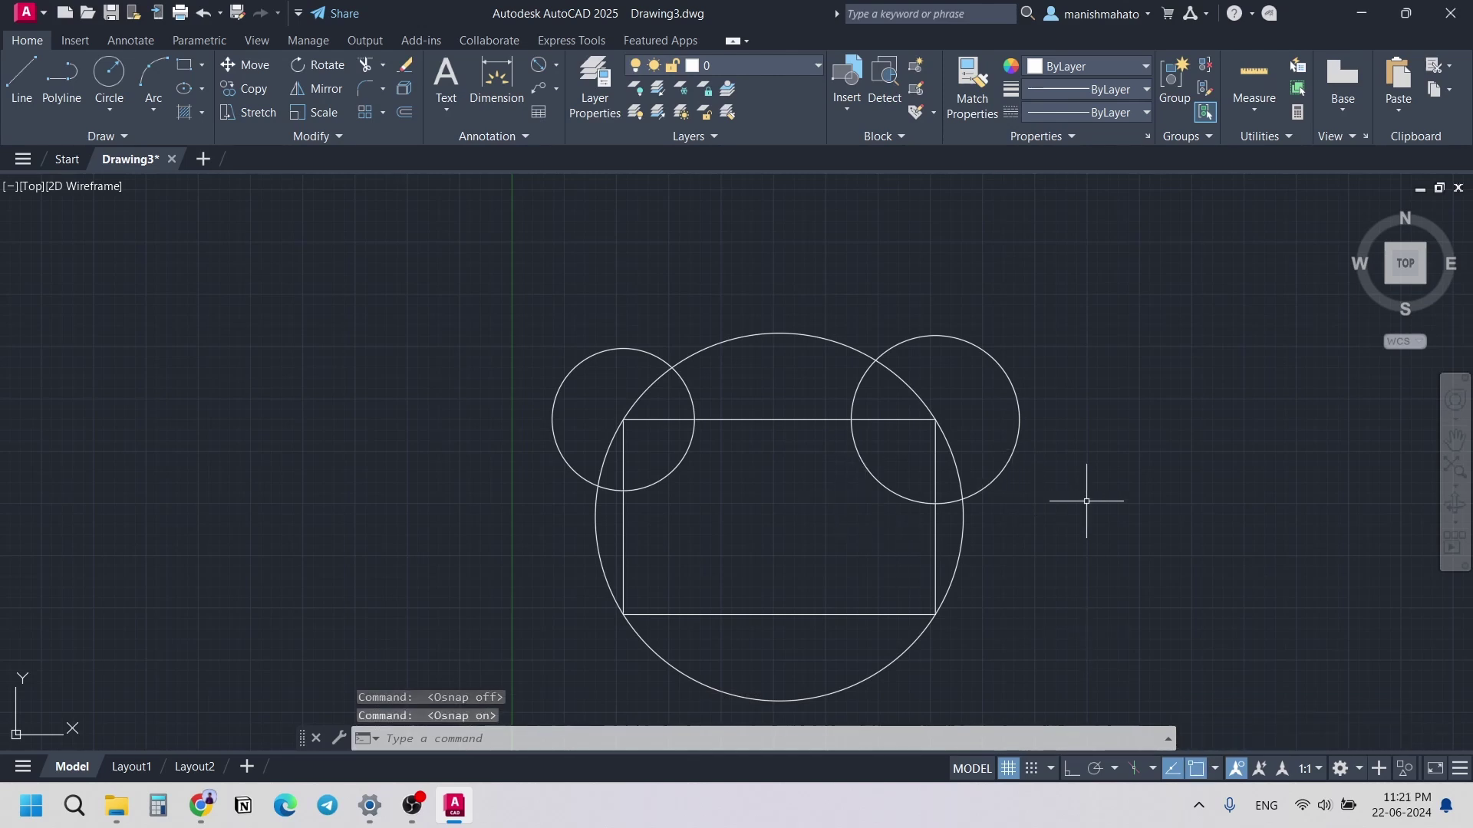
pyautogui.press('F3')
pyautogui.press('F3')
pyautogui.press('F3')
pyautogui.press('F3')
pyautogui.press('F3')
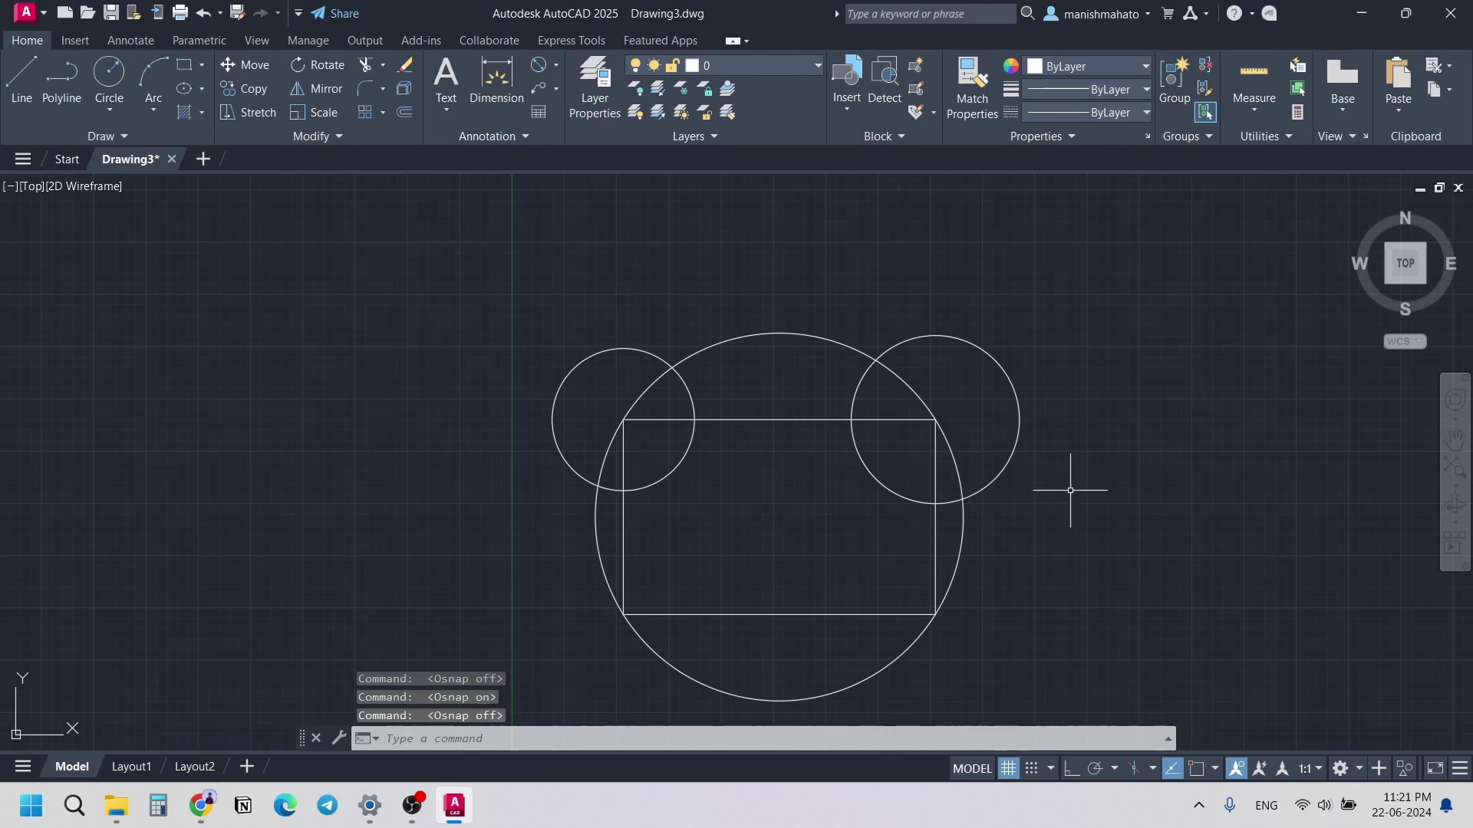
# Step: Toggle Ortho mode on and off twice, leaving it off
pyautogui.click(1083, 769)
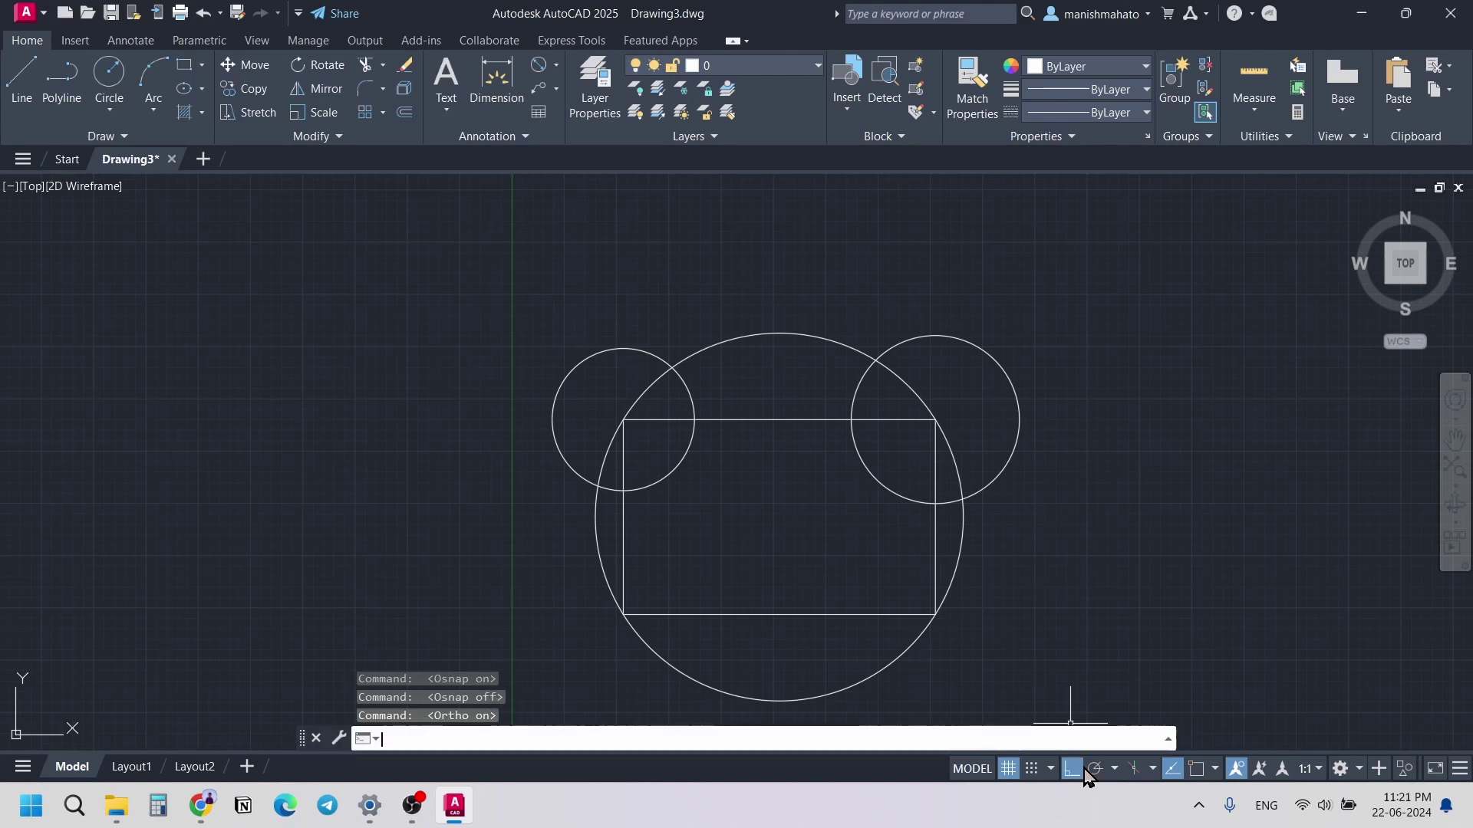
pyautogui.click(1083, 769)
pyautogui.click(1083, 768)
pyautogui.click(1083, 769)
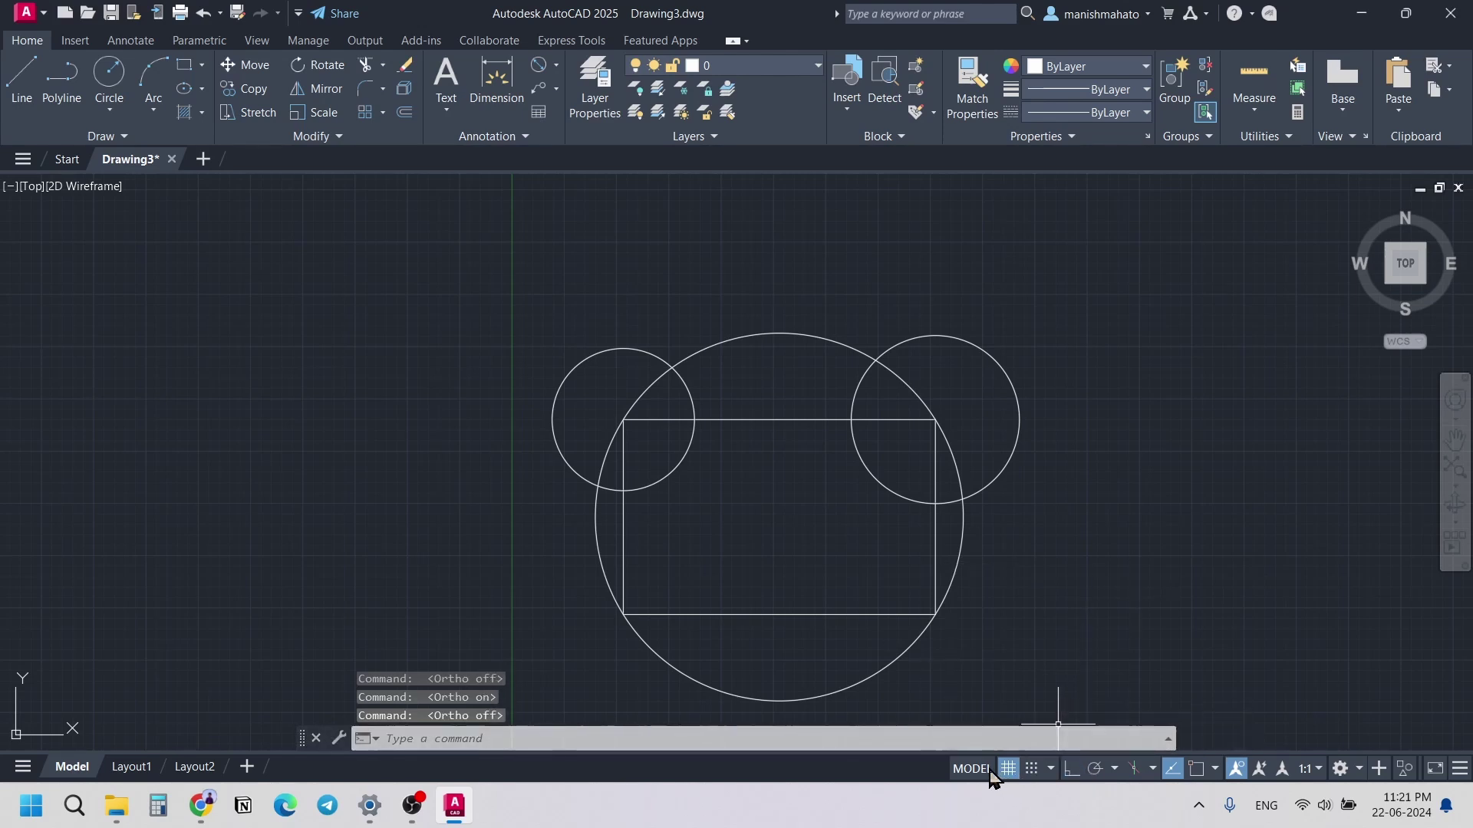
# Step: Turn dynamic UCS off, and toggle the drawing grid off and on twice, leaving it on
pyautogui.press('F6')
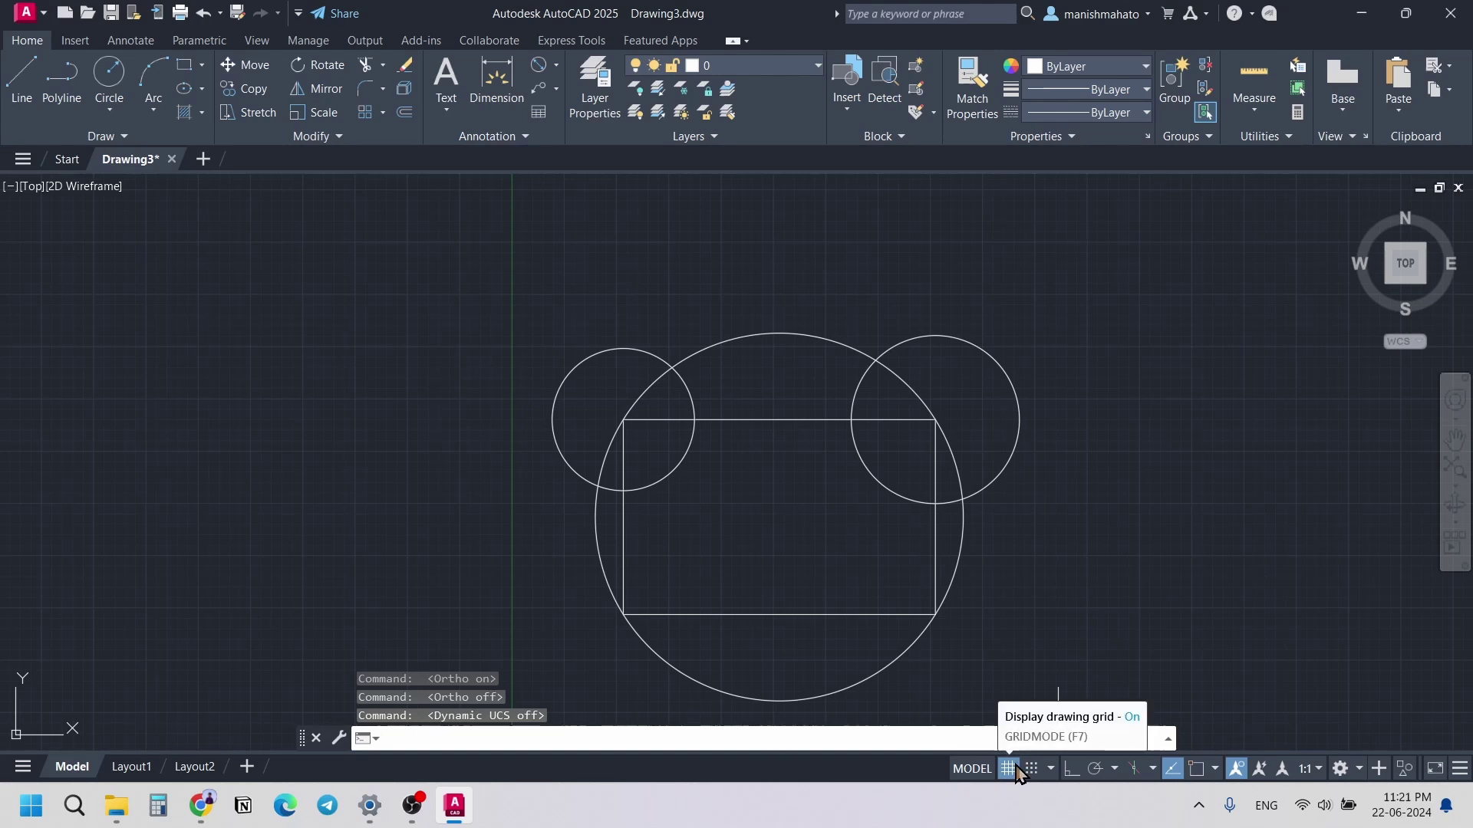
pyautogui.press('F7')
pyautogui.press('F7')
pyautogui.press('F7')
pyautogui.press('F7')
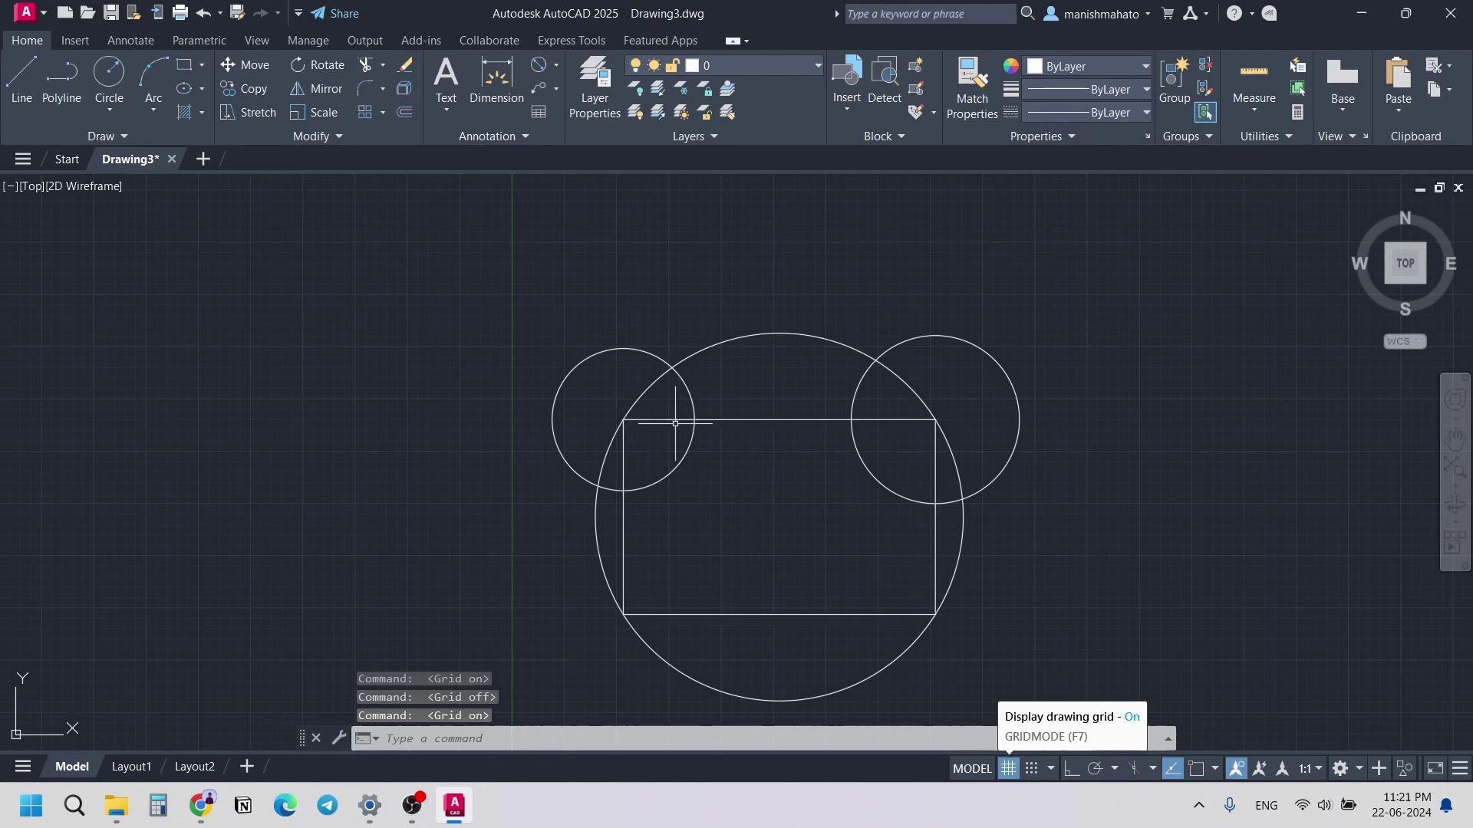
# Step: Select all circles, the rectangle and the lines in the drawing with one selection window and erase them
pyautogui.scroll(-2, 487, 388)
pyautogui.scroll(2, 809, 447)
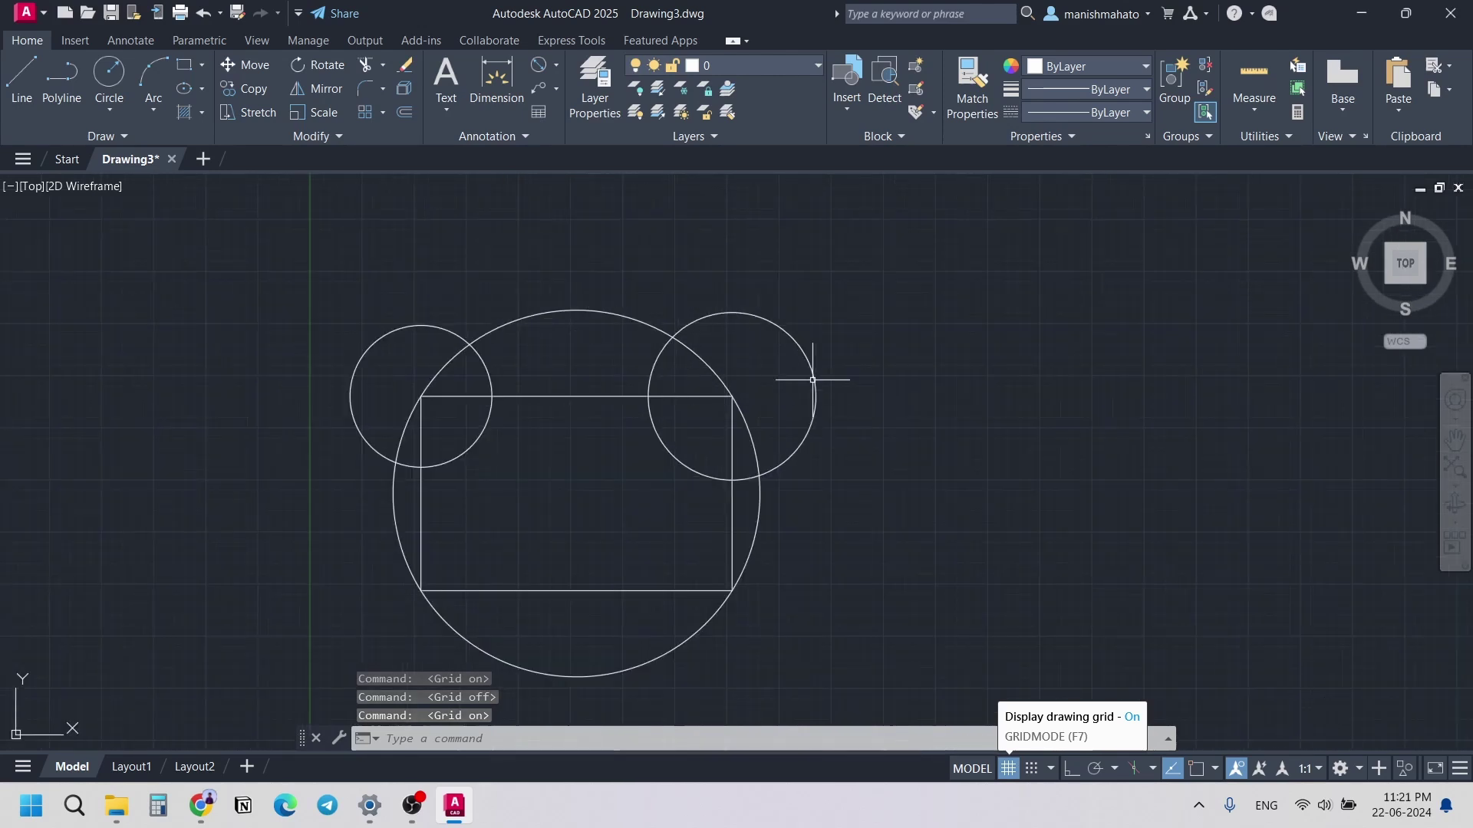
pyautogui.scroll(-3, 848, 387)
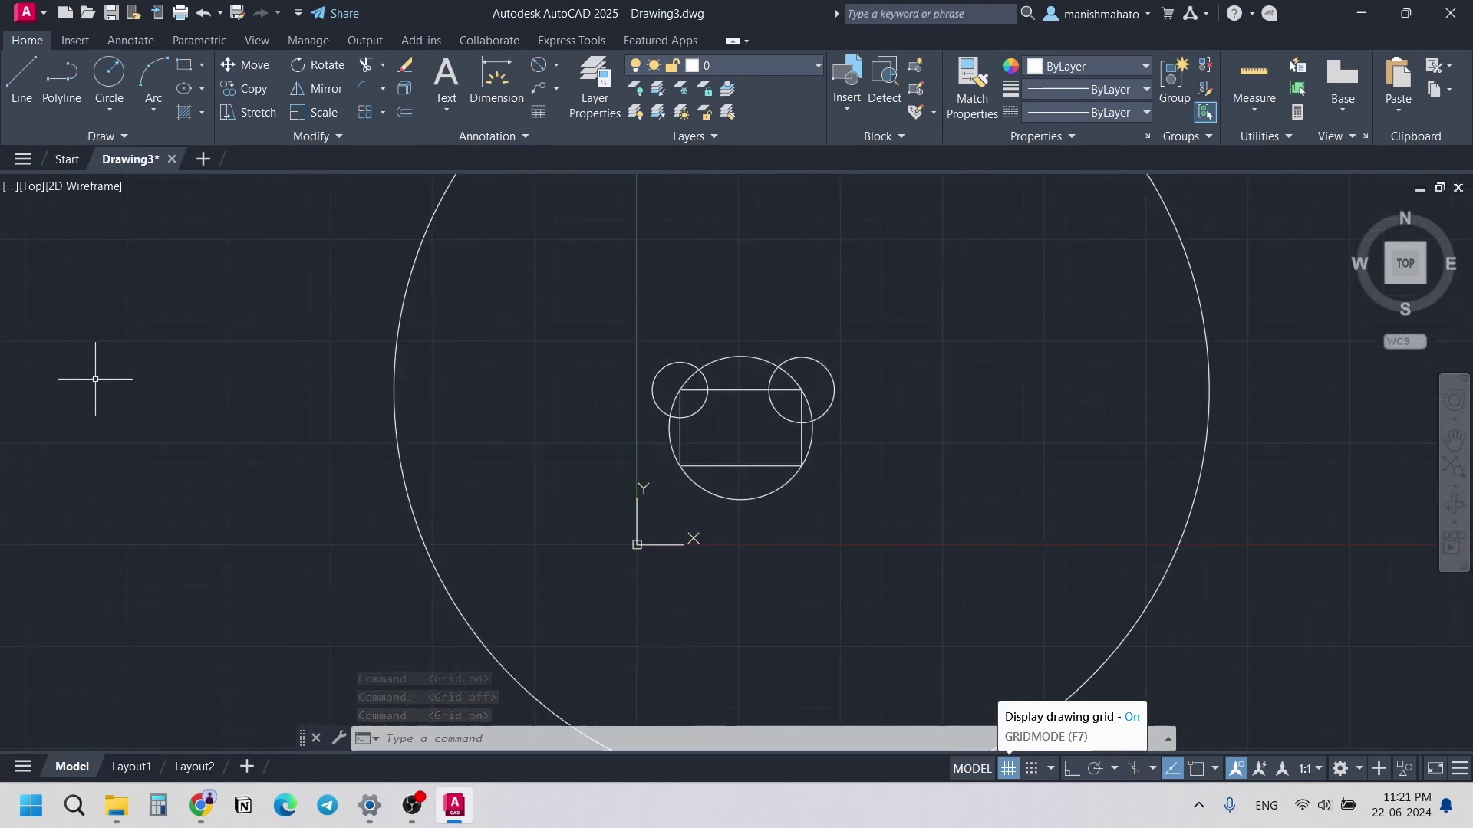
pyautogui.scroll(-2, 309, 330)
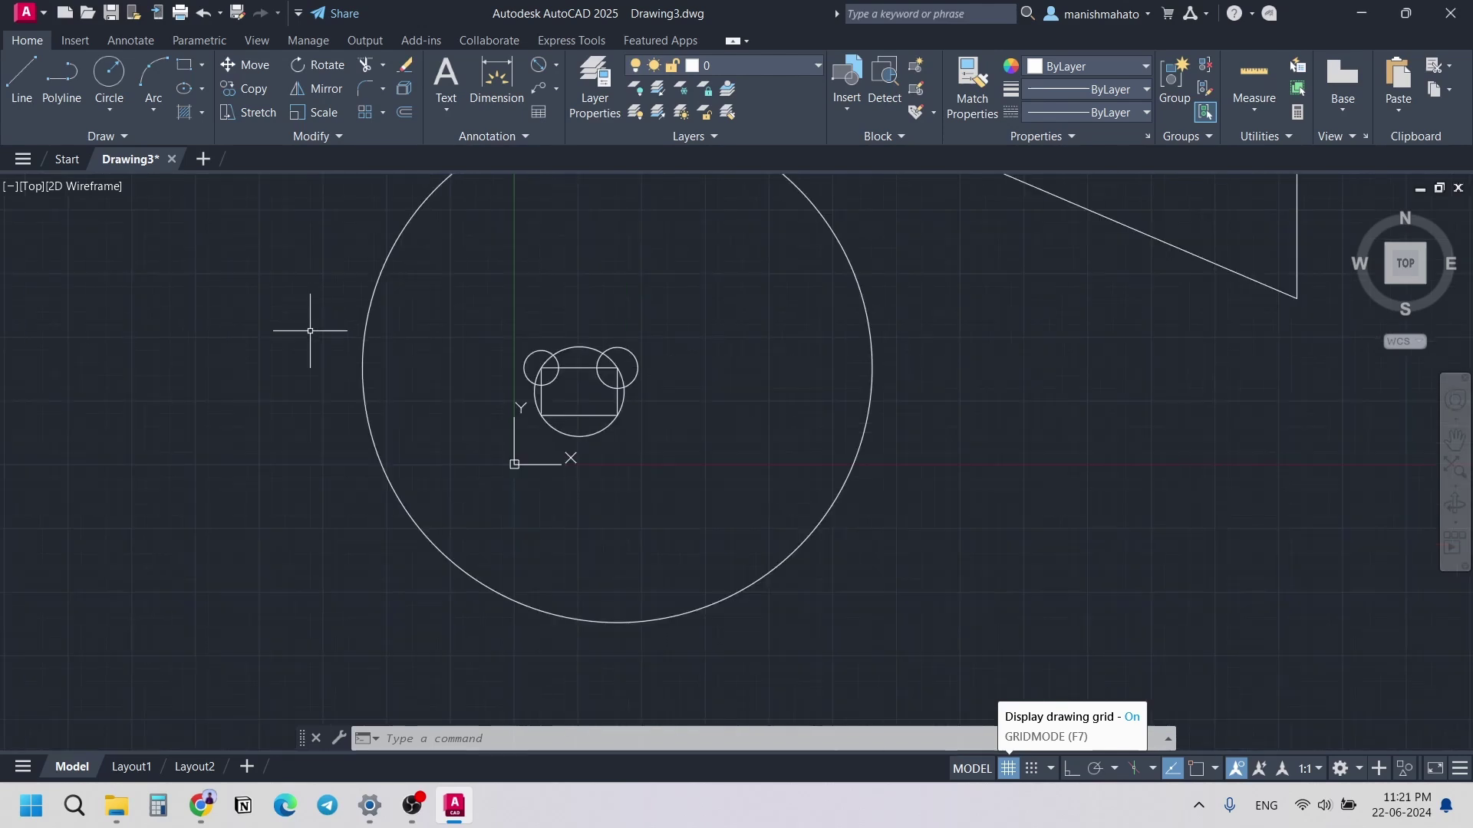
pyautogui.scroll(-3, 592, 476)
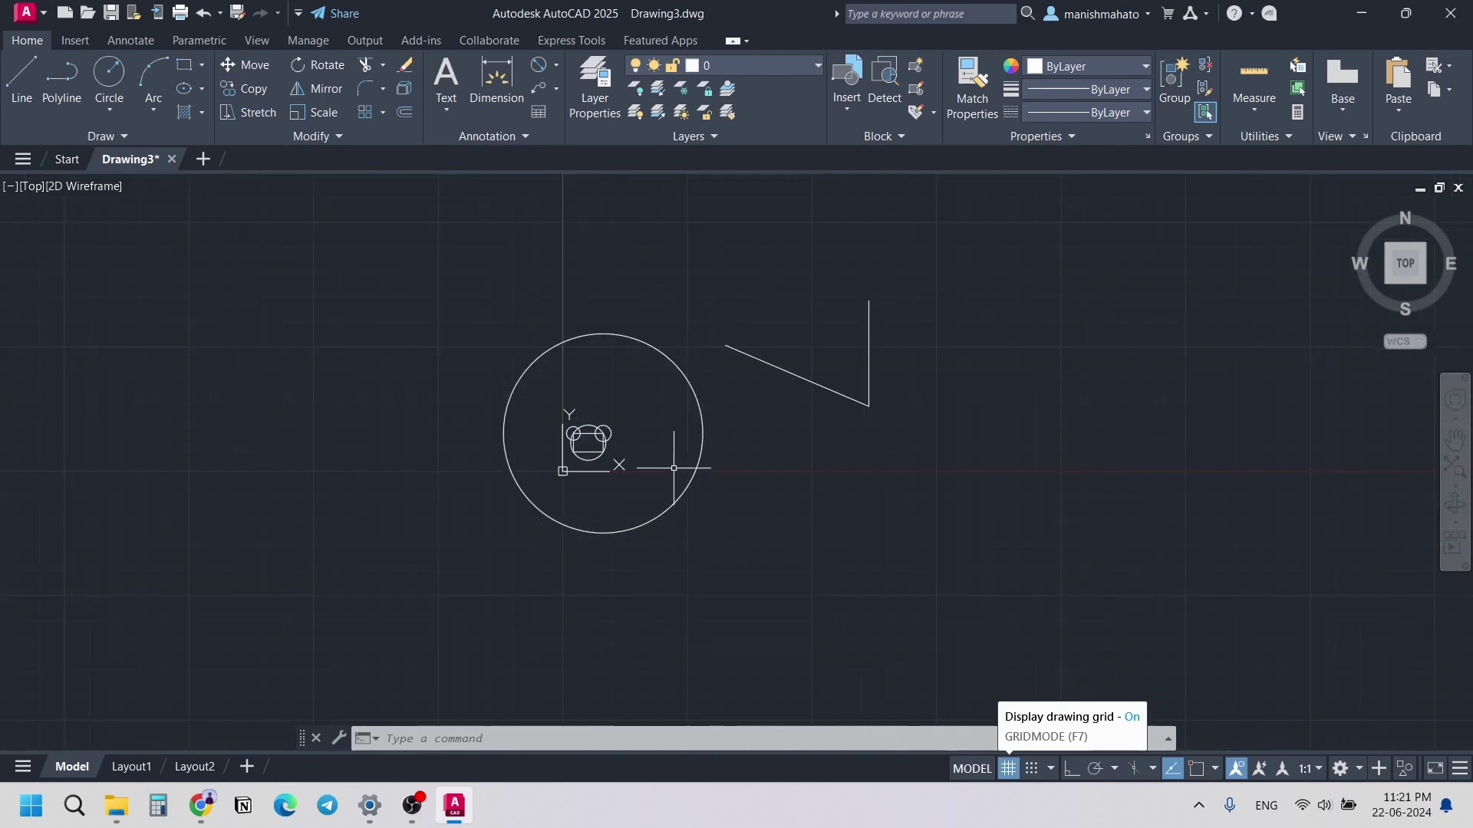
pyautogui.click(399, 200)
pyautogui.click(926, 627)
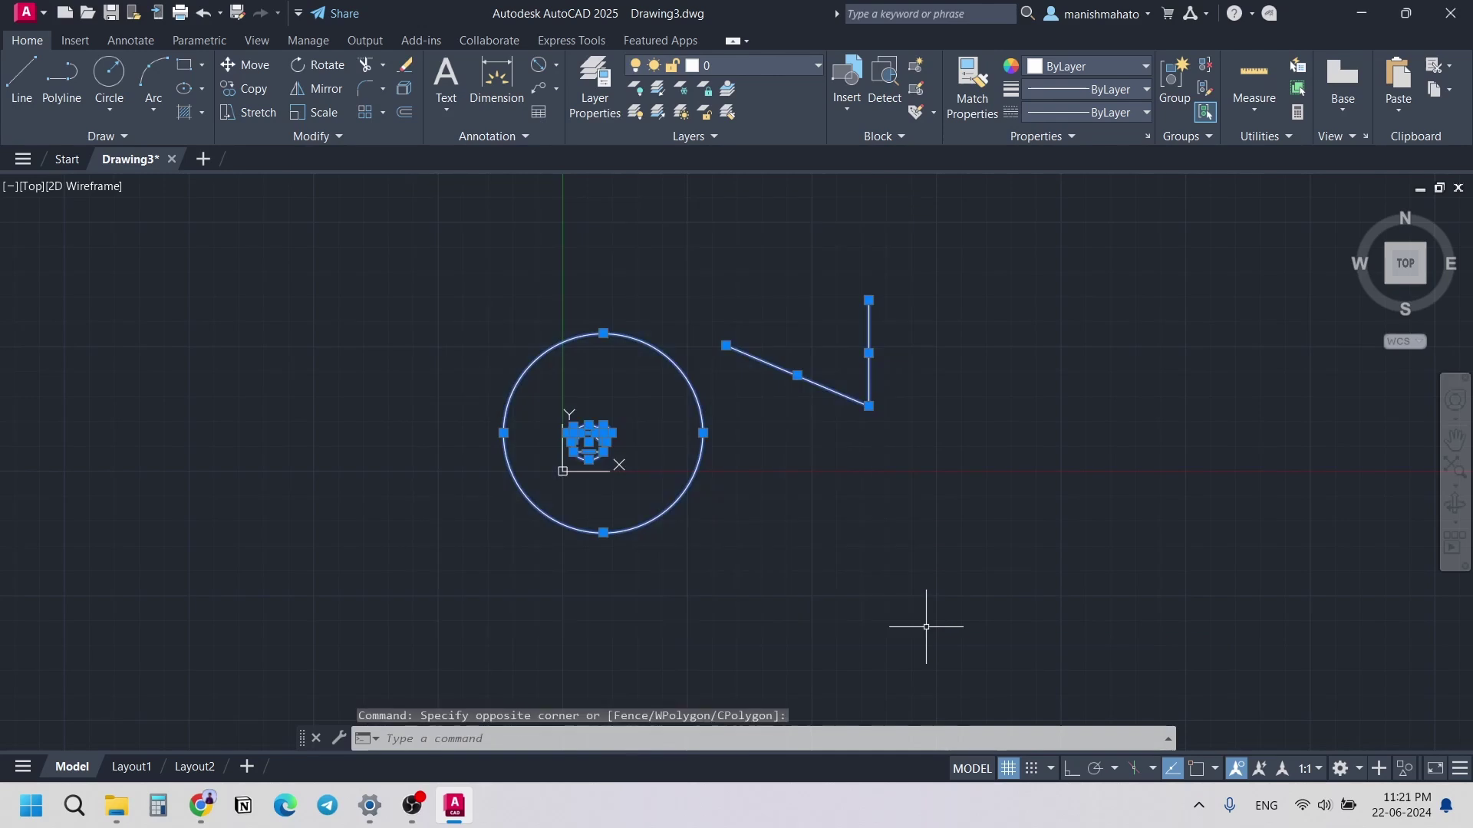
pyautogui.press('Delete')
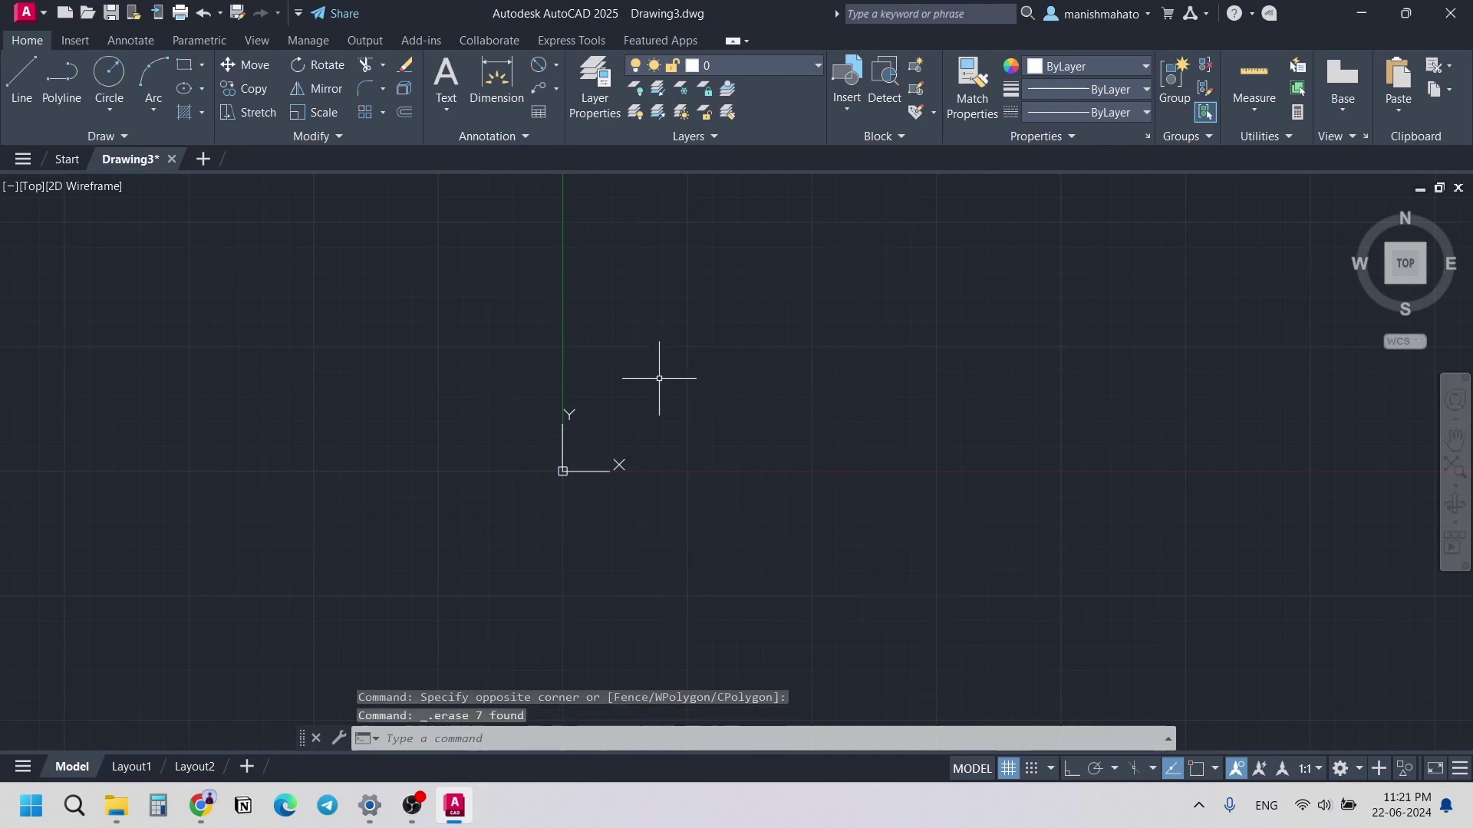
# Step: Draw three connected freehand line segments in a zigzag, the last one crossing the first, and end the line
pyautogui.moveTo(1038, 335); pyautogui.dragTo(787, 531, button='middle')
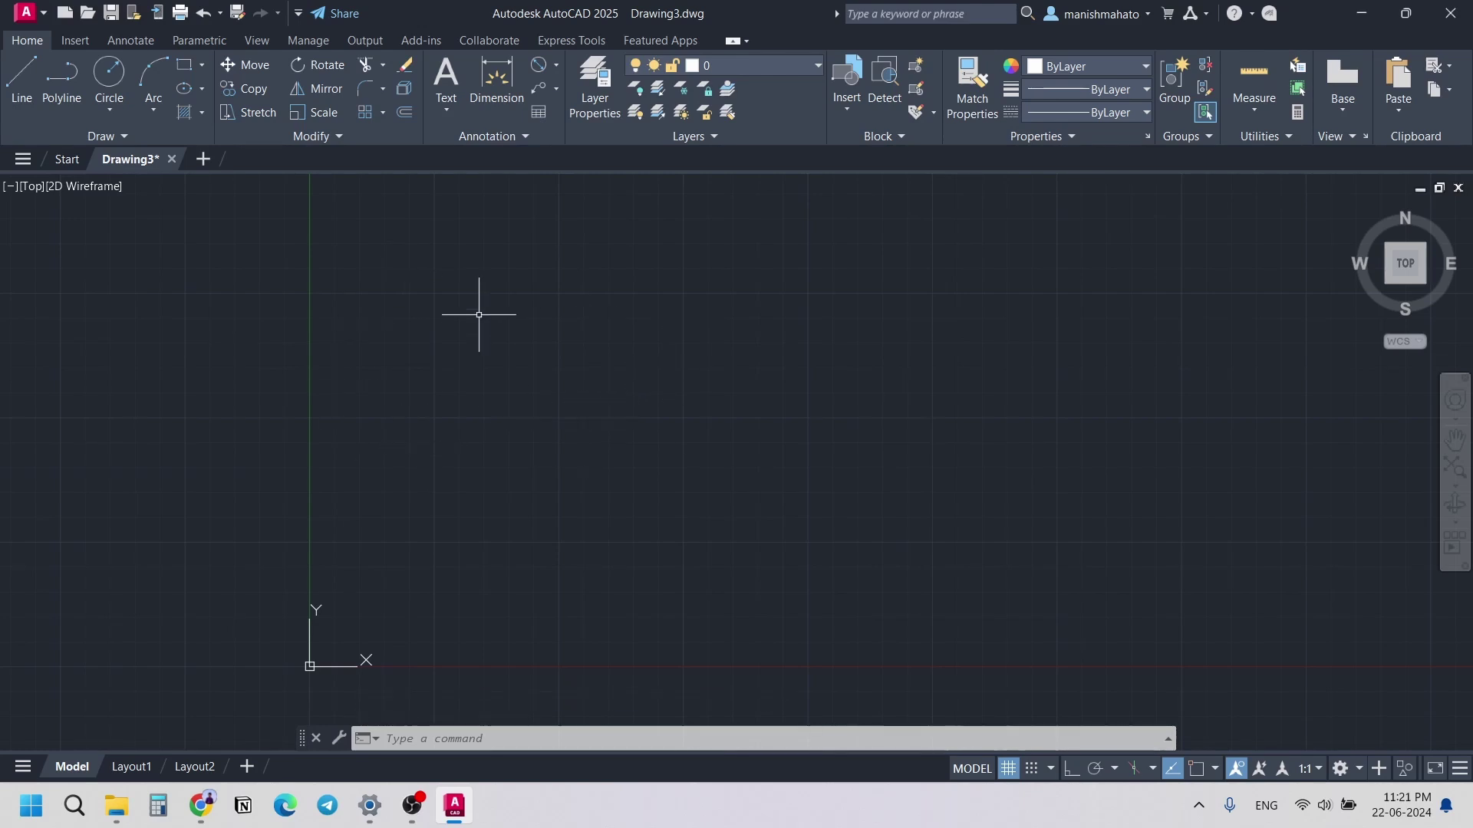
pyautogui.click(22, 77)
pyautogui.click(423, 362)
pyautogui.click(652, 486)
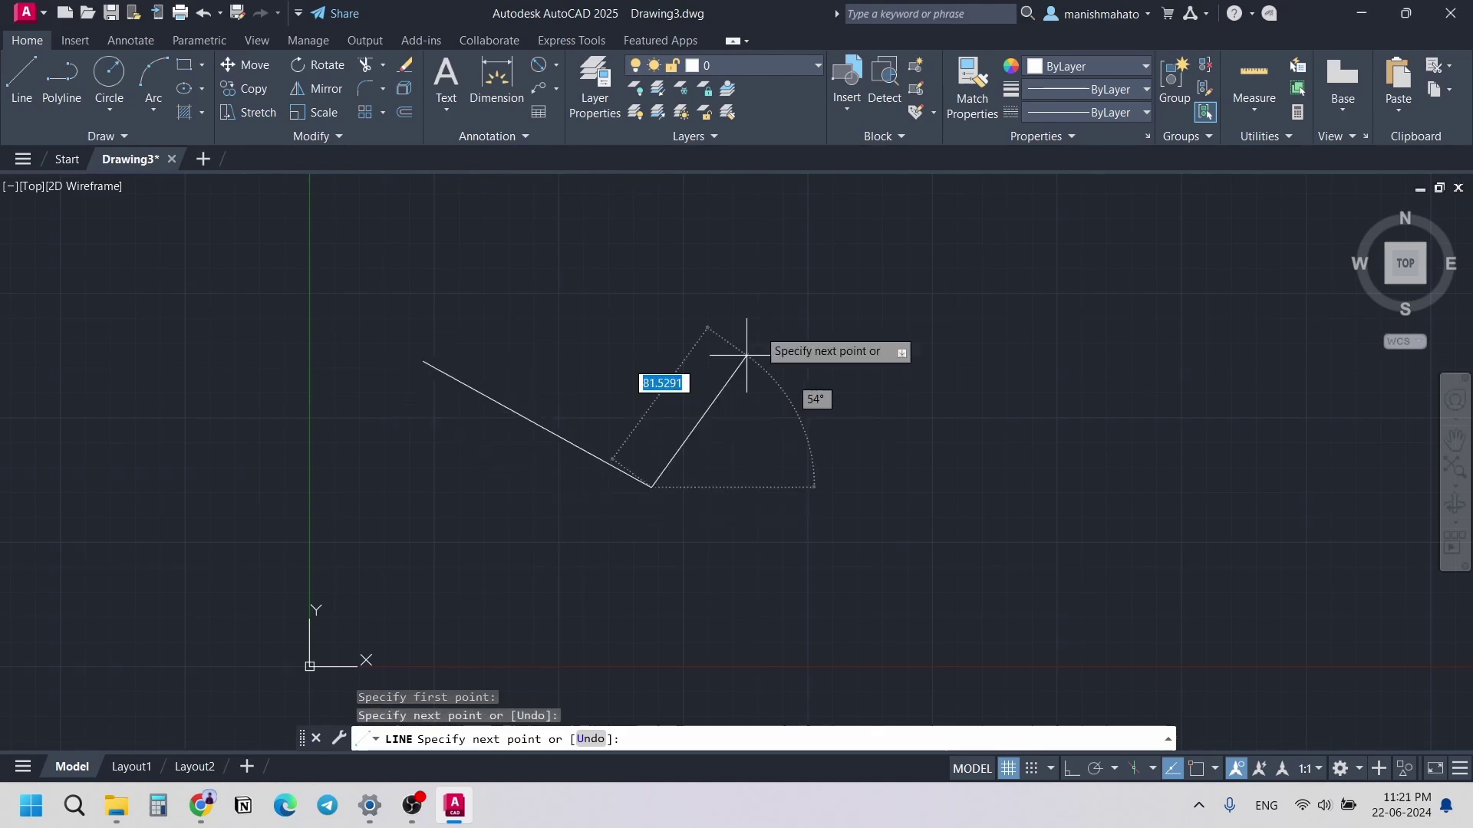
pyautogui.click(778, 294)
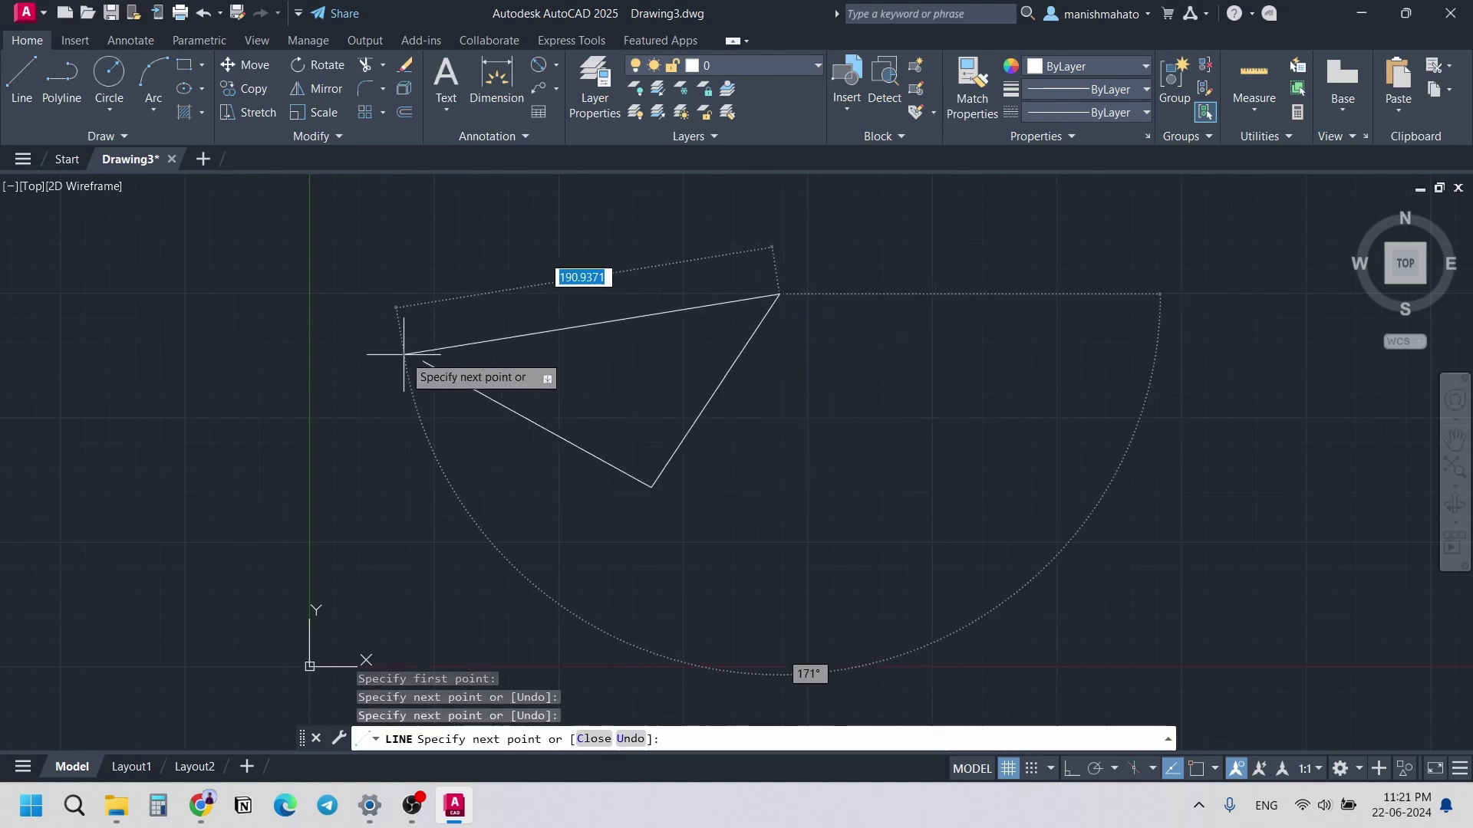
pyautogui.click(445, 504)
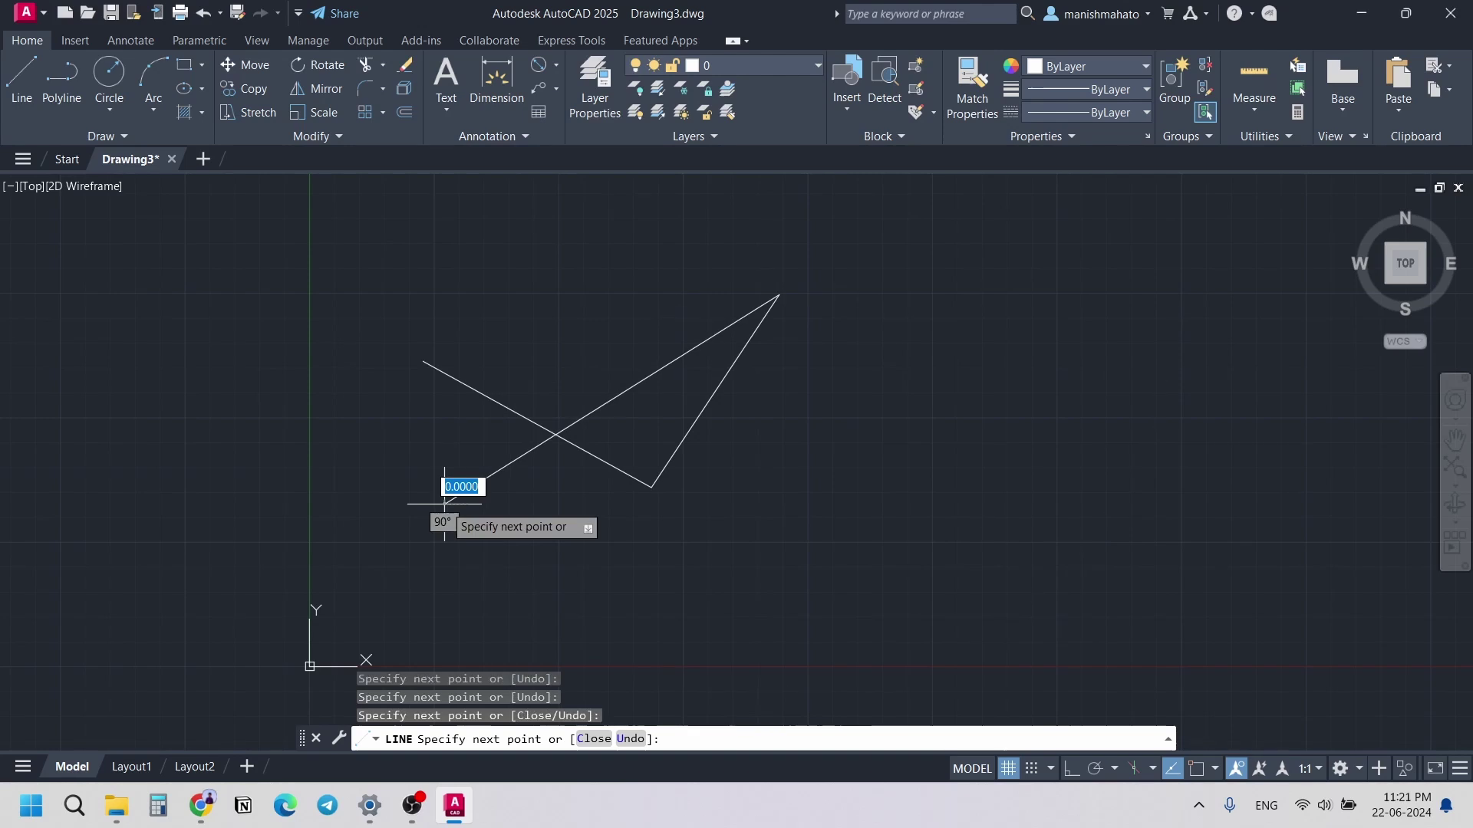
pyautogui.press('Escape')
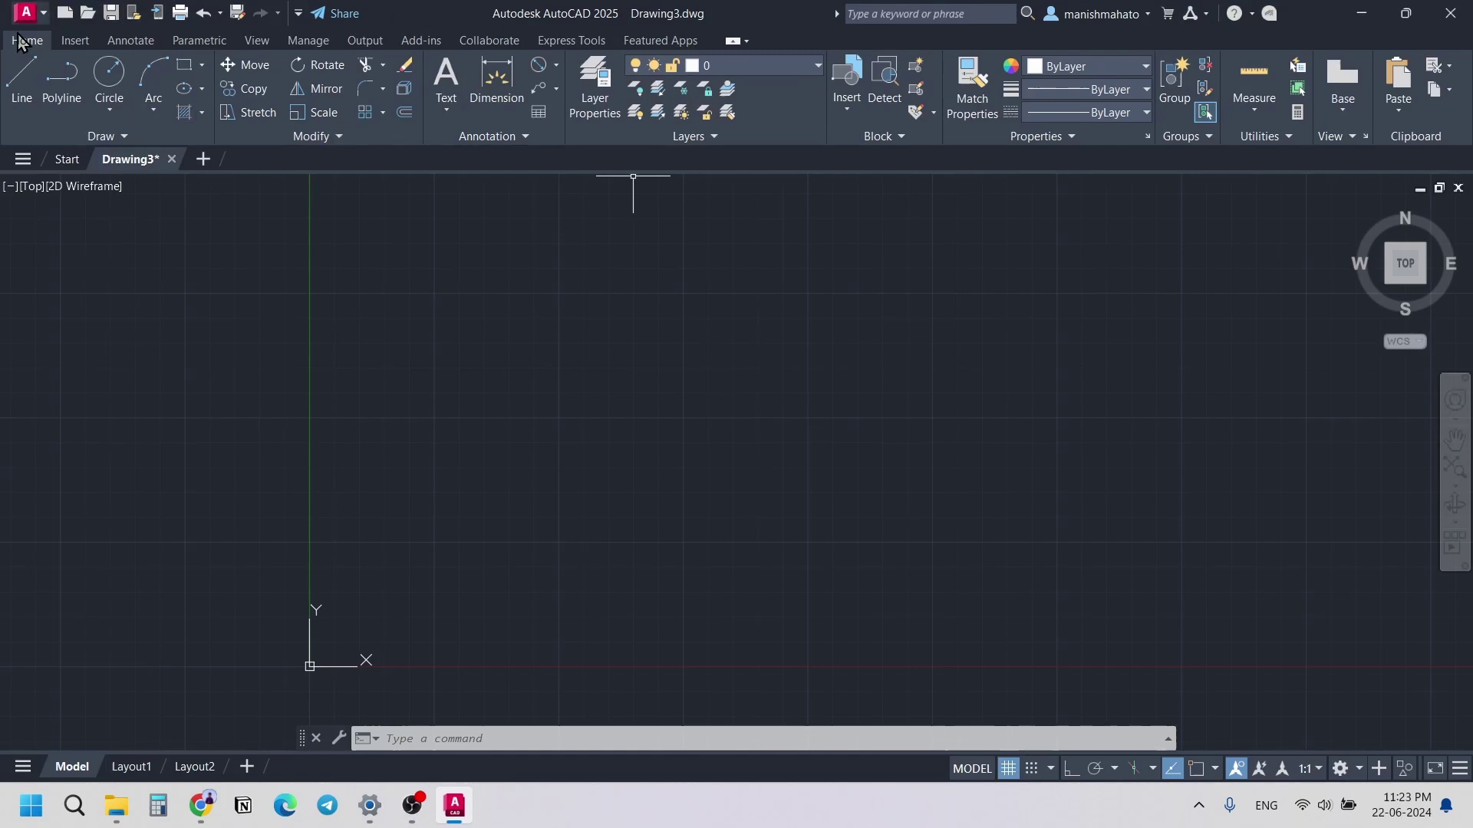
# Step: Move the Insert ribbon tab ahead of Home, view the Home tools, and restore the original tab order
pyautogui.moveTo(75, 40); pyautogui.dragTo(6, 39)
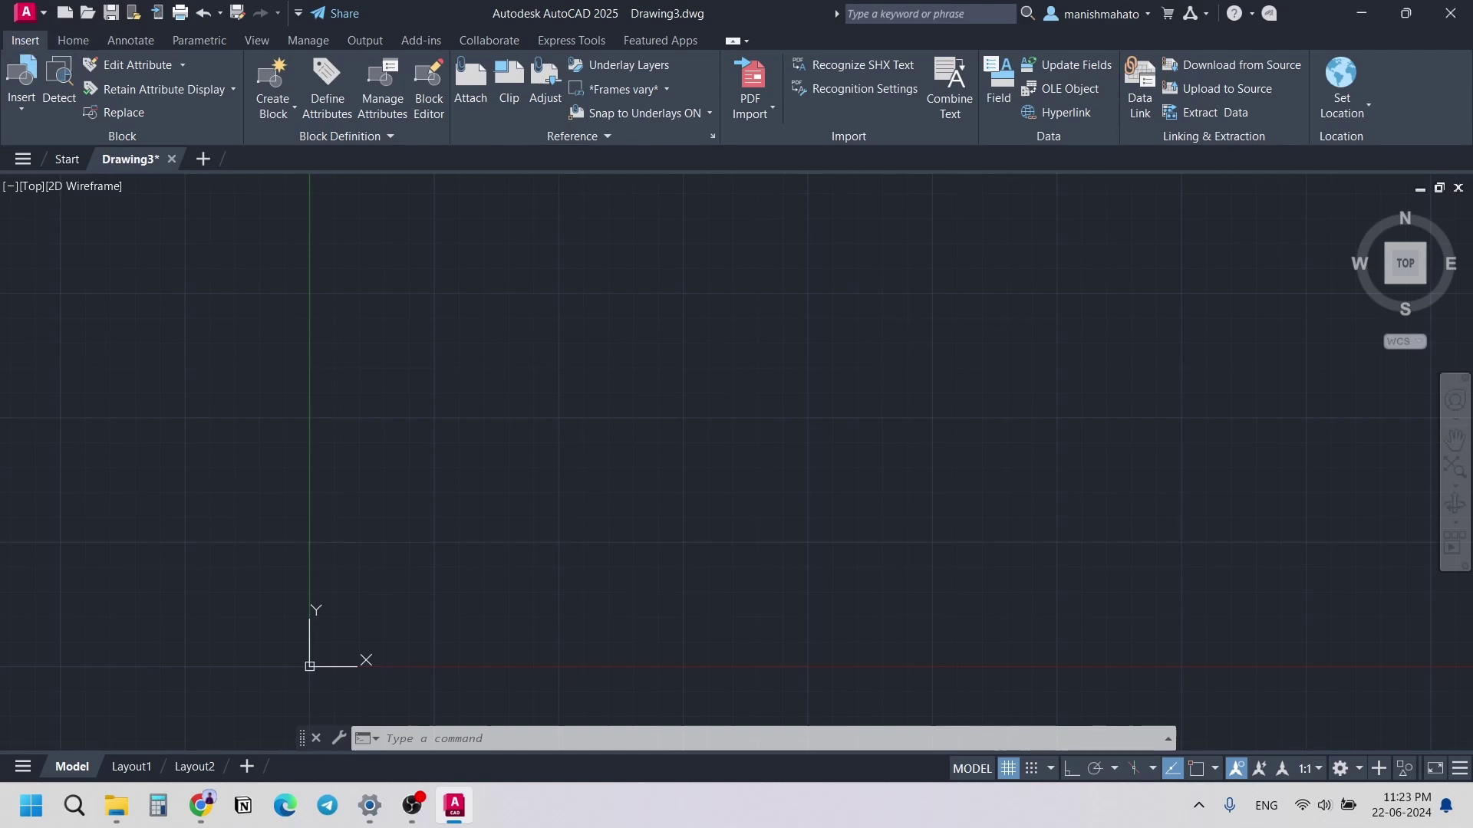
pyautogui.click(73, 40)
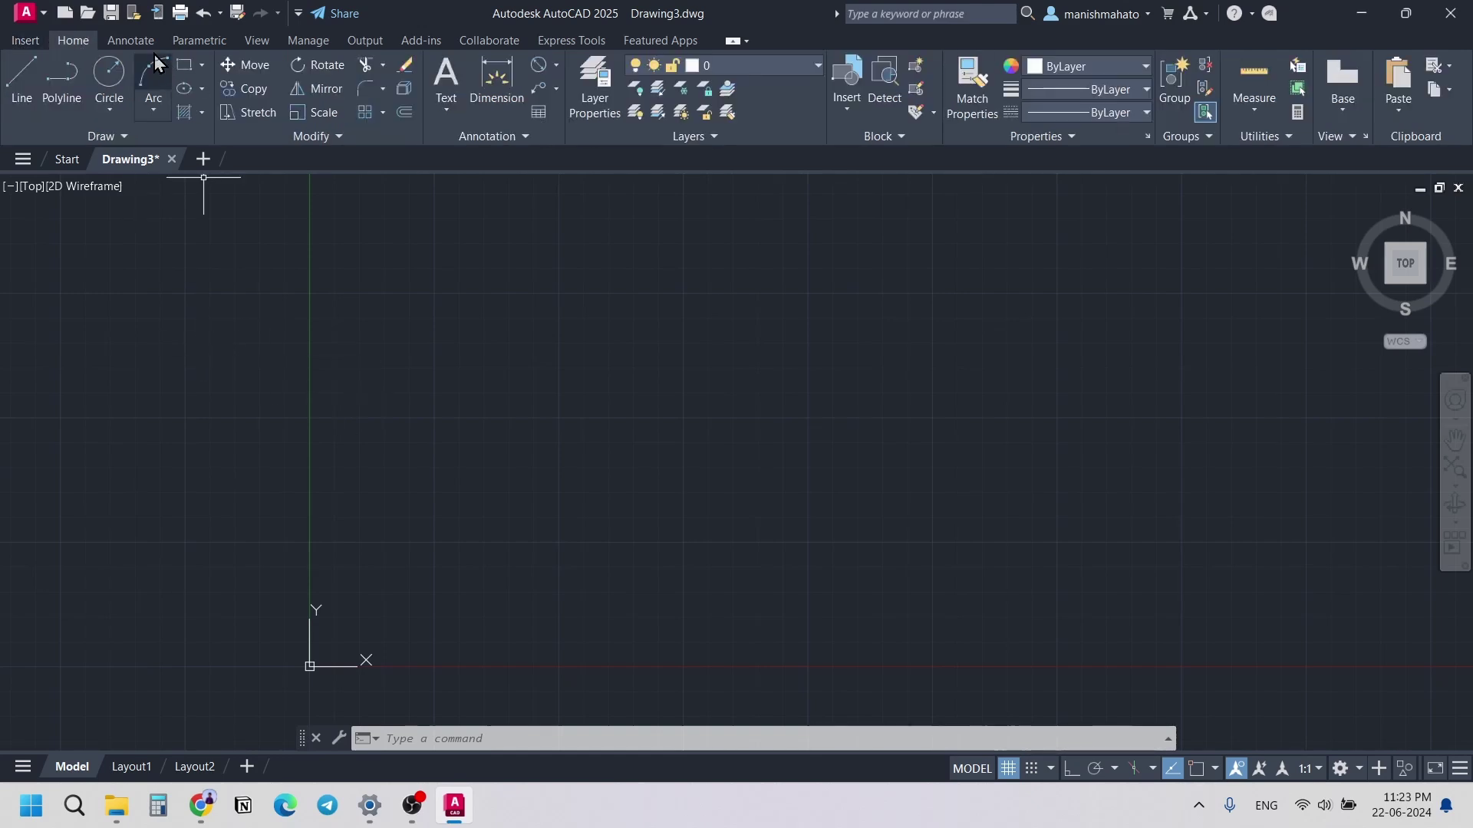
pyautogui.moveTo(31, 47); pyautogui.dragTo(102, 52)
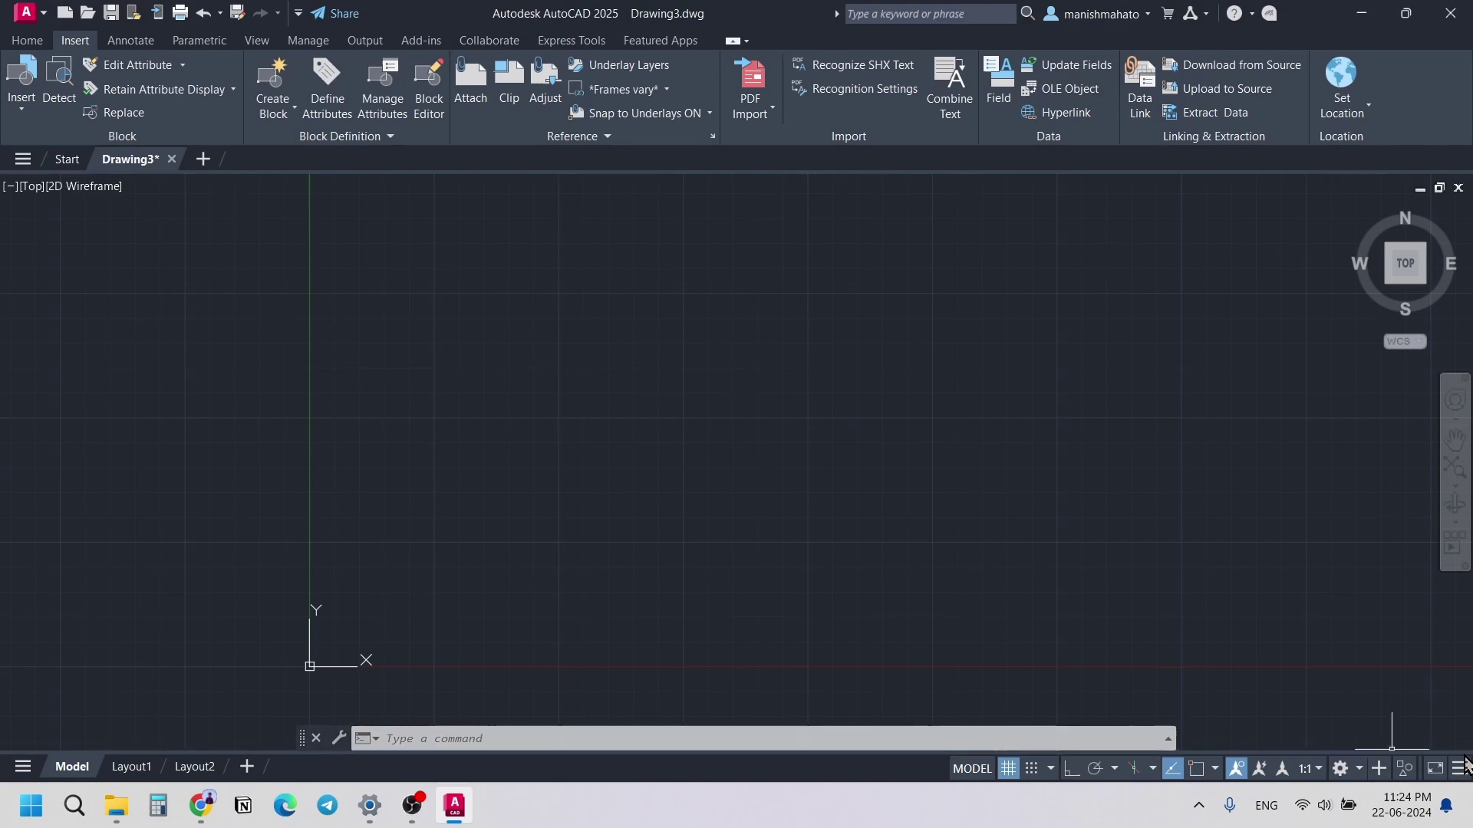
# Step: Review the status bar customization list, close it, and return to the Home tools
pyautogui.click(1462, 770)
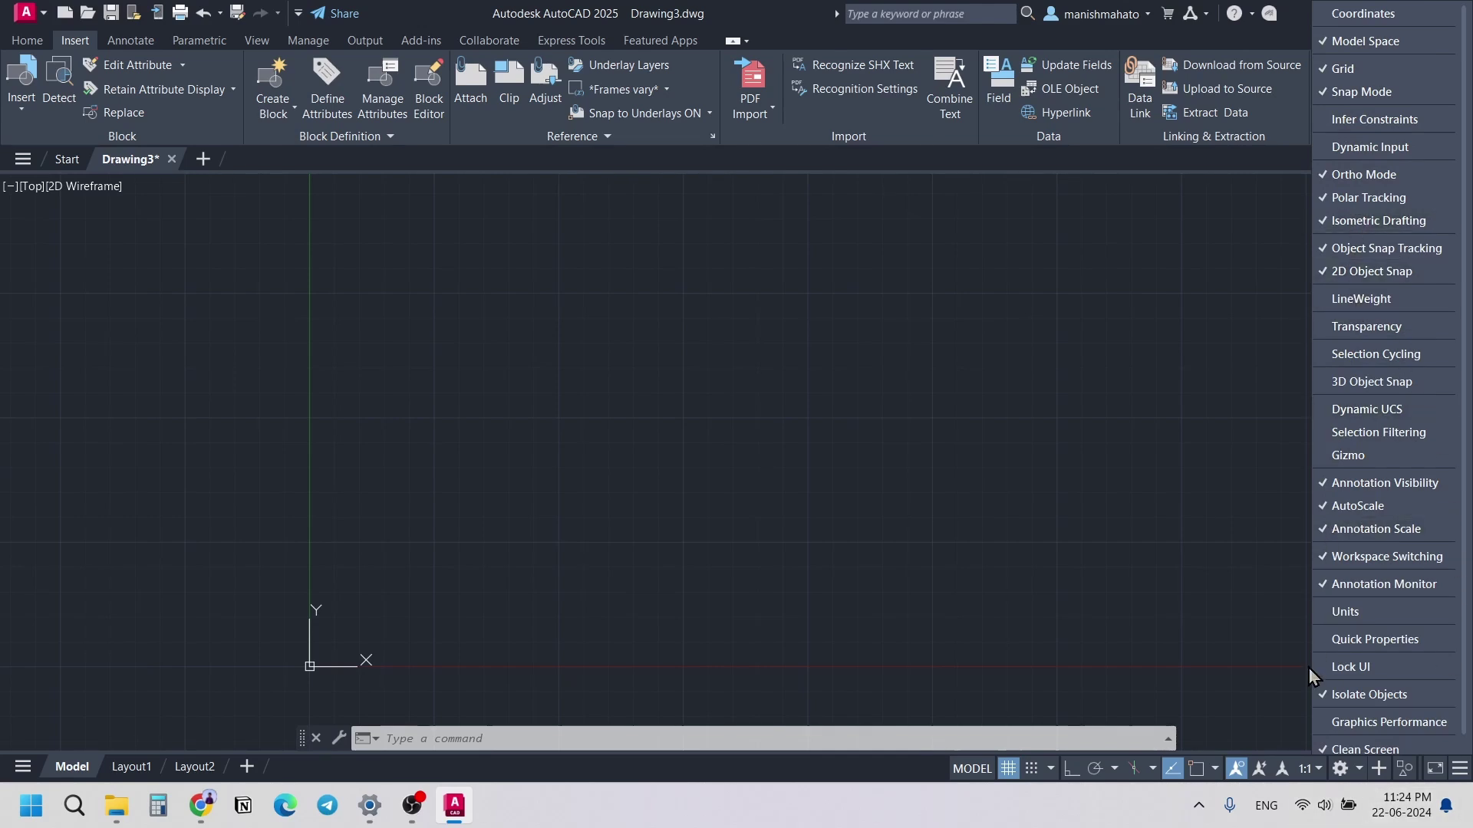
pyautogui.scroll(-1, 1315, 661)
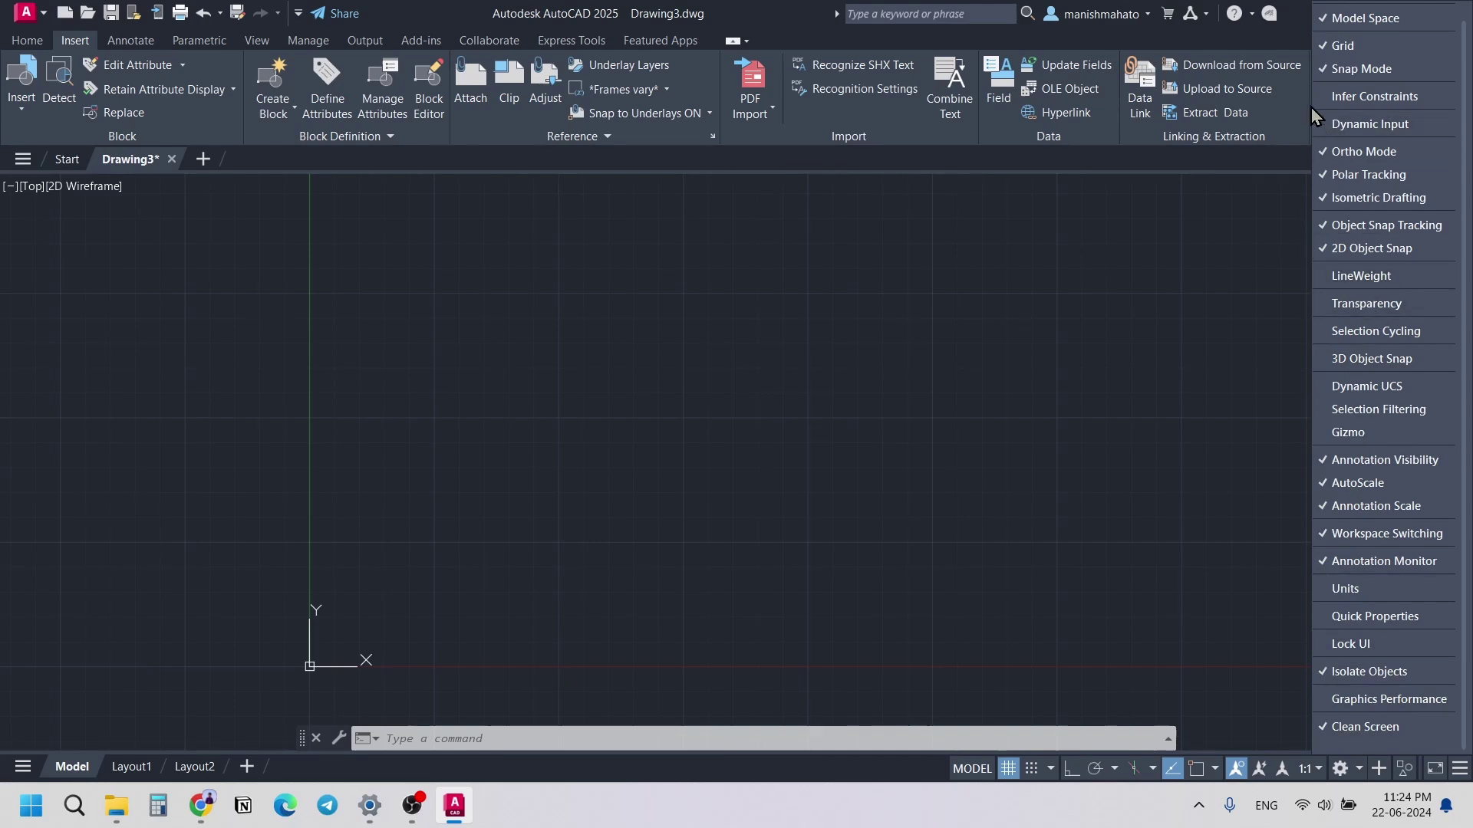
pyautogui.click(1462, 777)
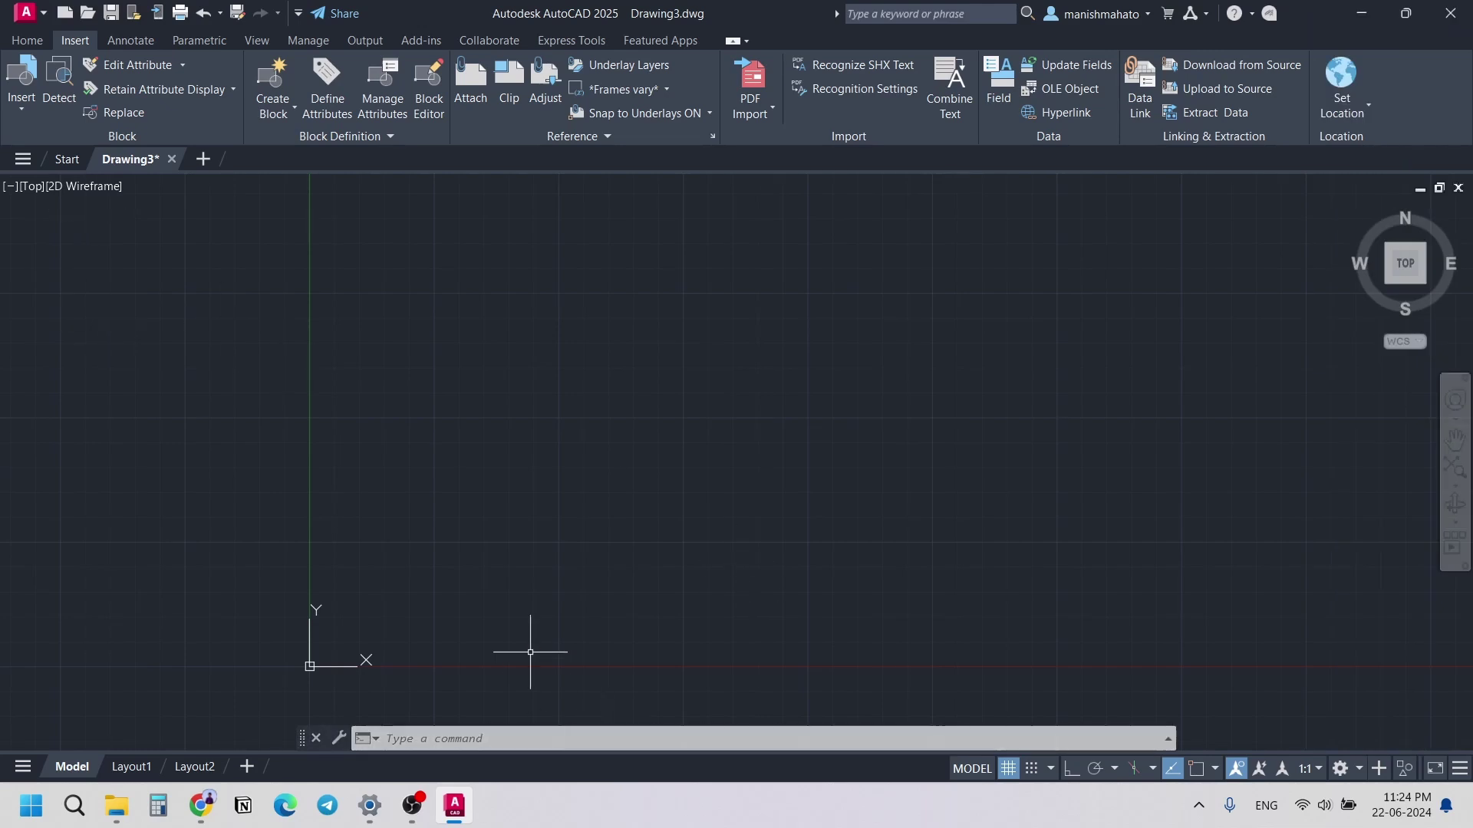
pyautogui.click(23, 42)
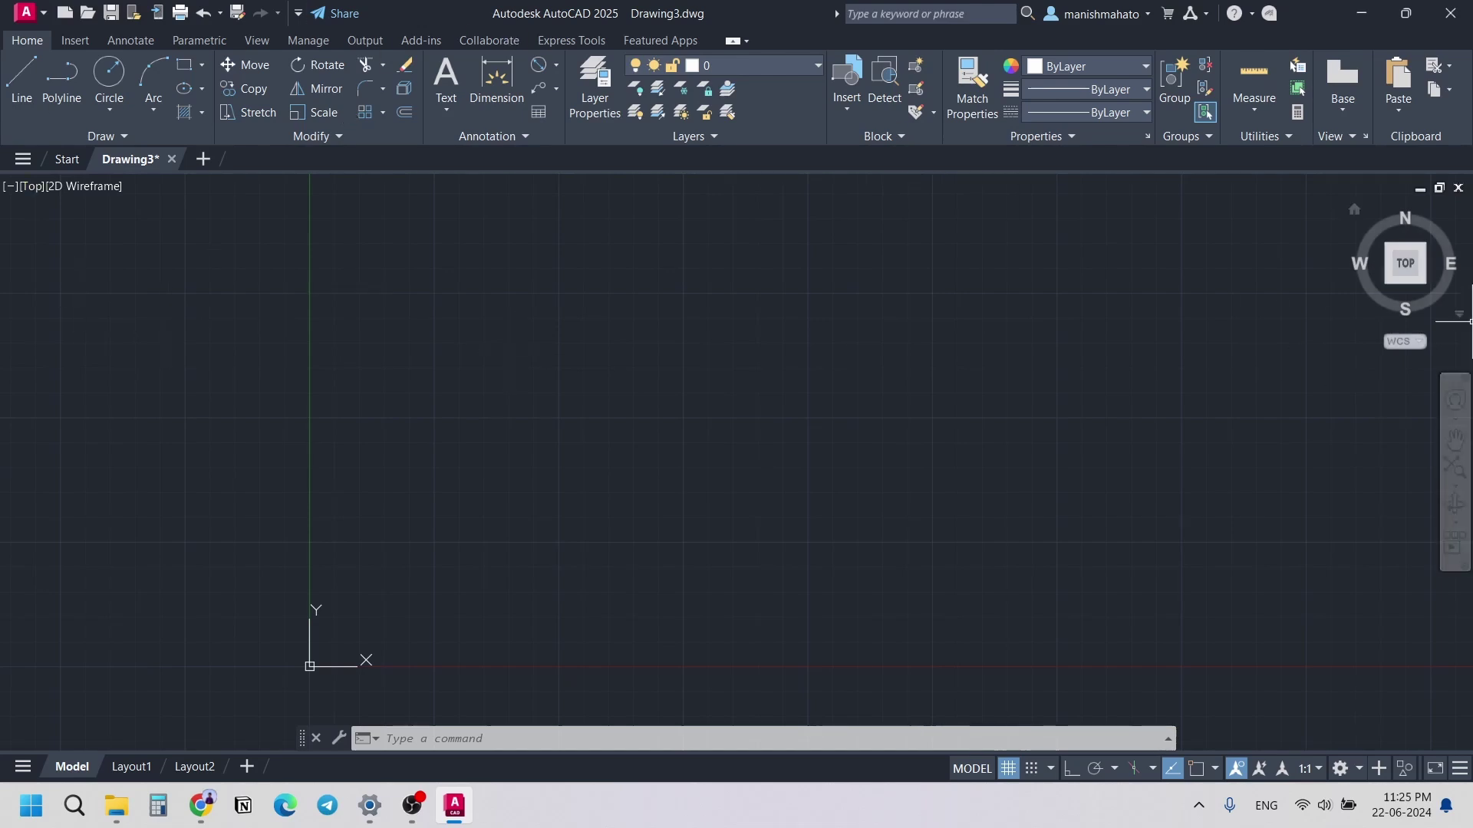
# Step: Switch the workspace from Drafting & Annotation to 3D Basics, and check the list of available workspaces
pyautogui.click(1361, 771)
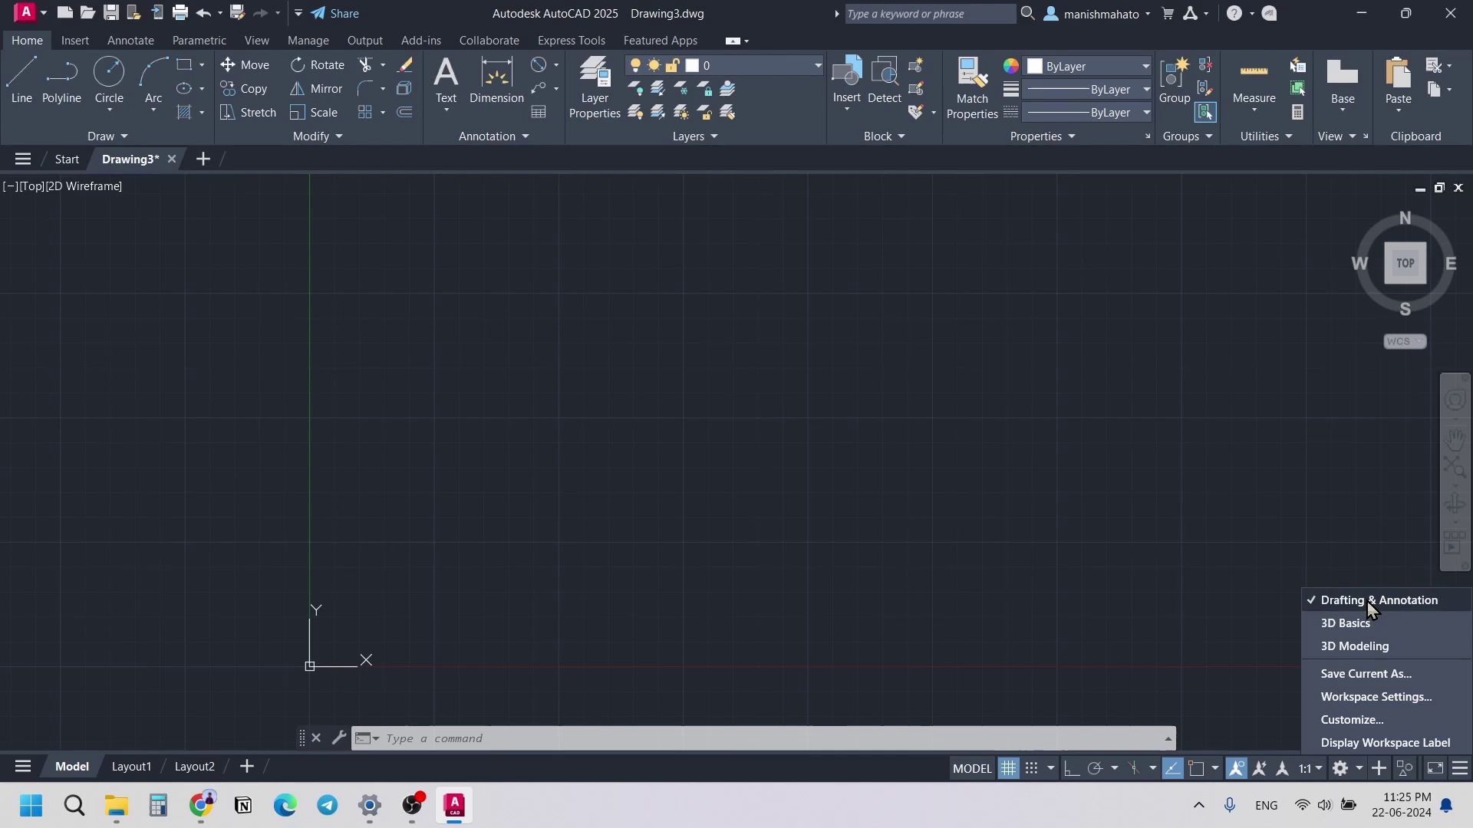
pyautogui.click(1369, 648)
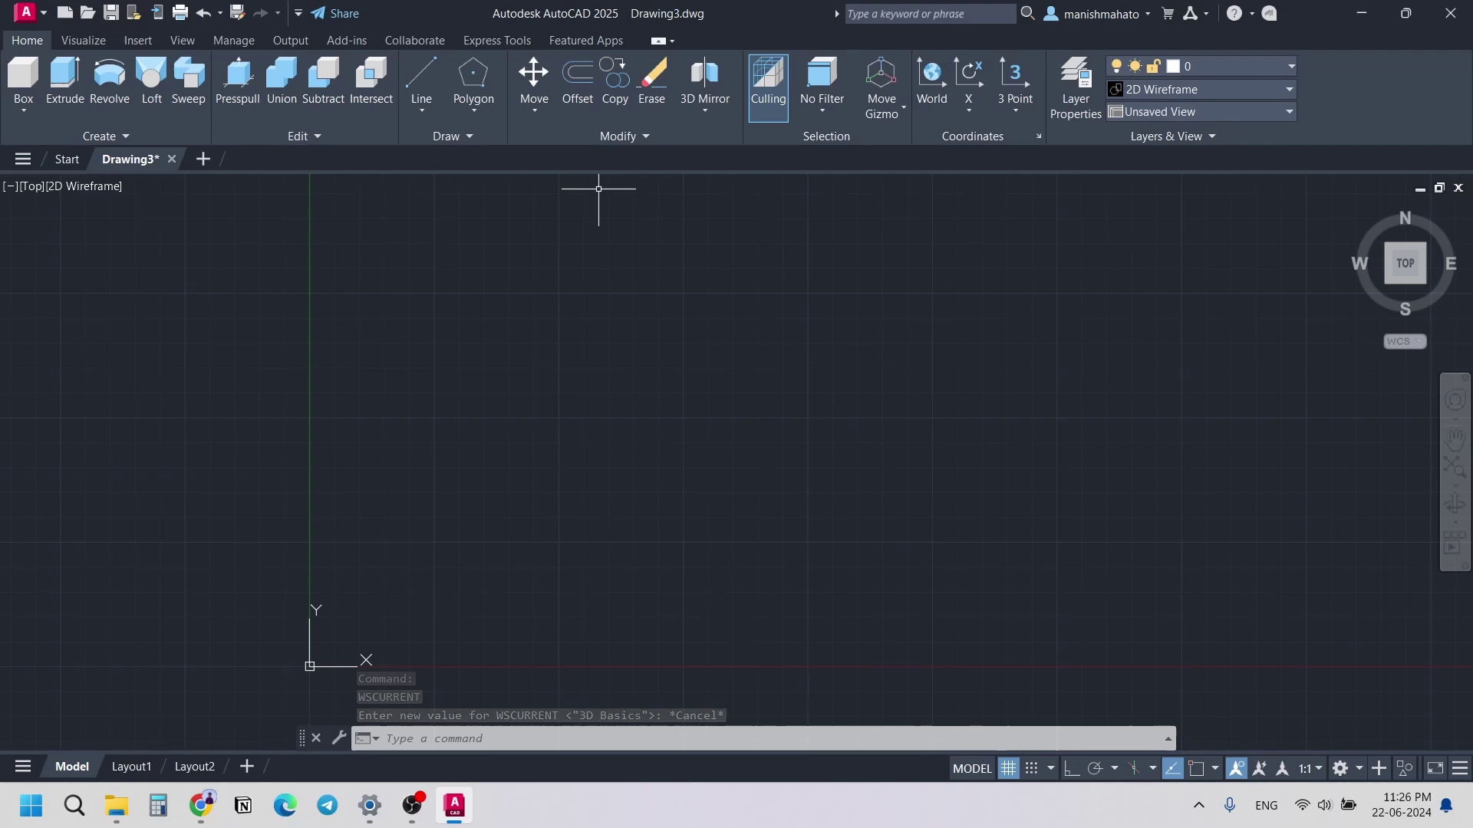
pyautogui.click(1358, 770)
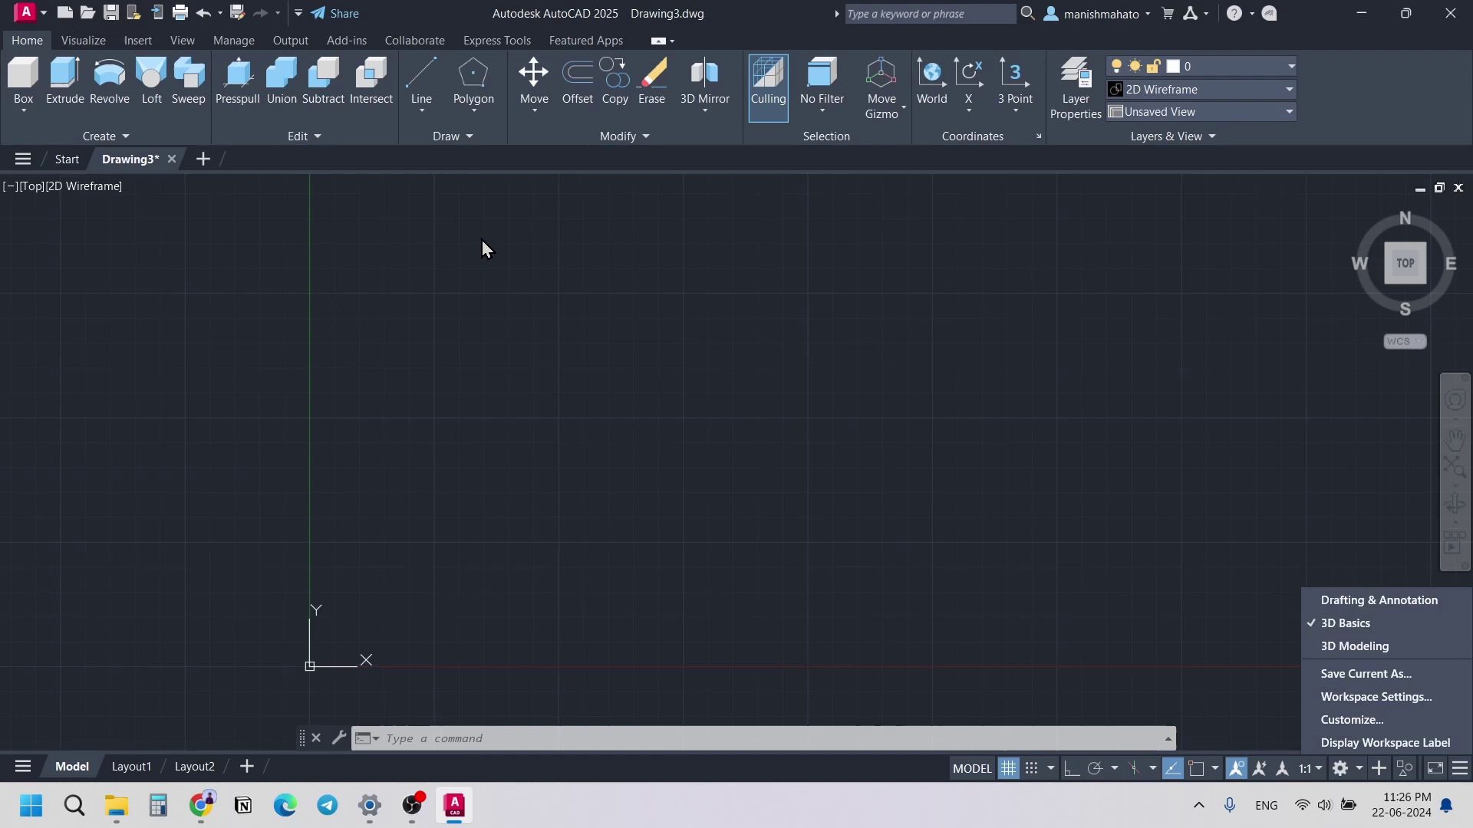
pyautogui.click(493, 445)
# Step: Draw a single freehand line from about (96, 112) rising diagonally to the upper right, and end the command
pyautogui.write('L')
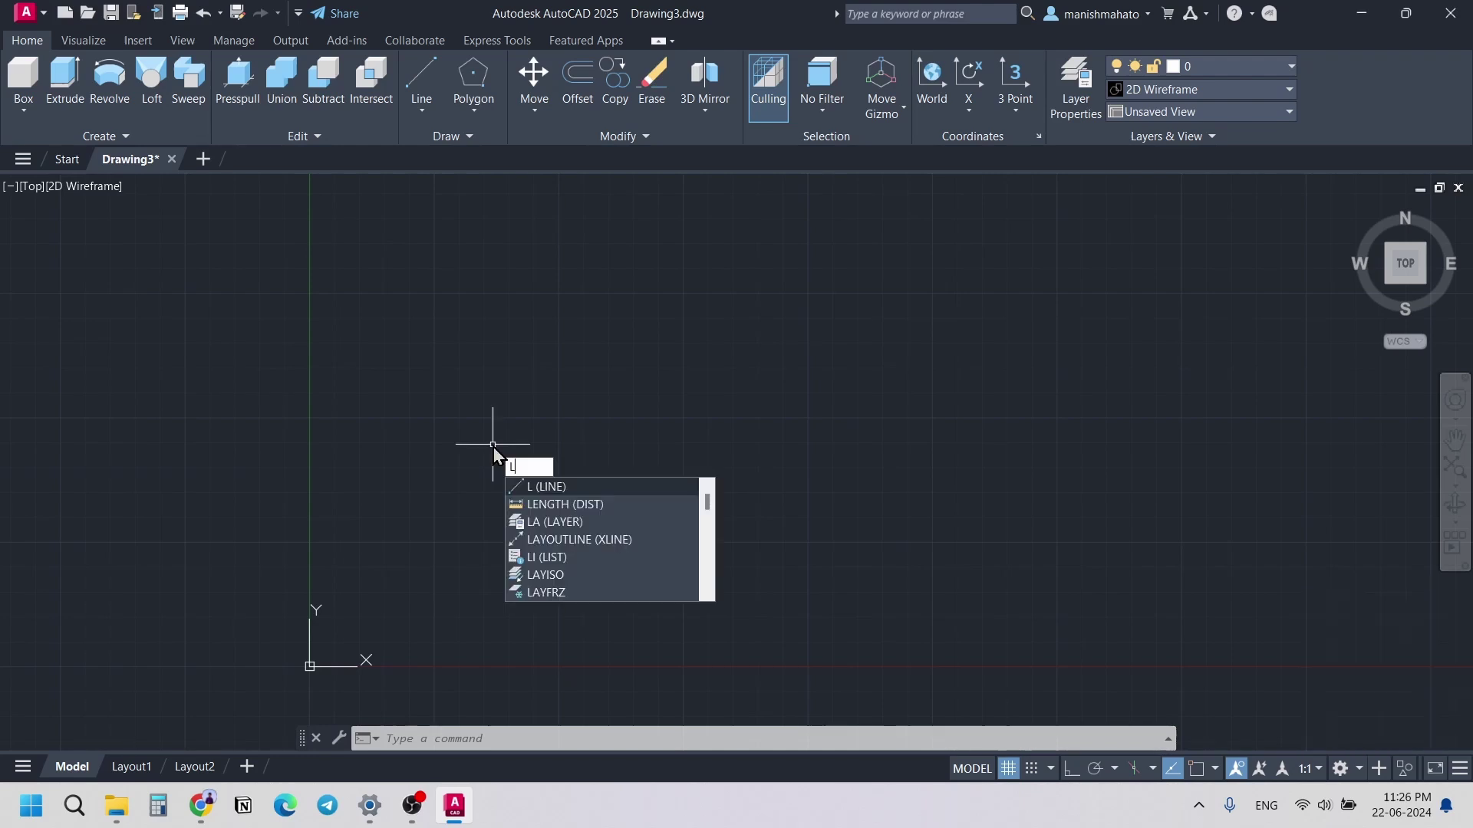
pyautogui.press('Return')
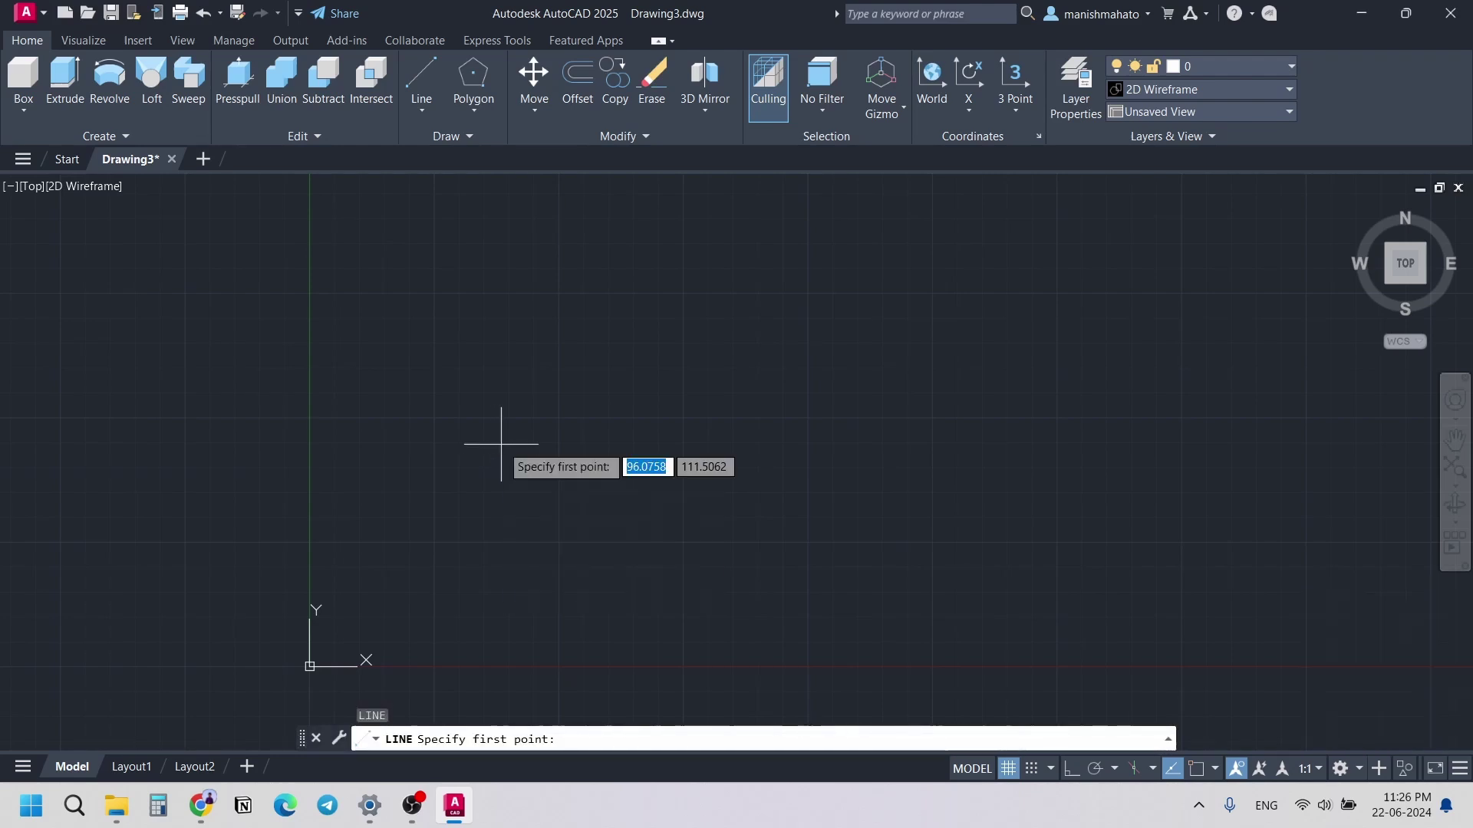
pyautogui.click(502, 443)
pyautogui.click(798, 303)
pyautogui.press('Escape')
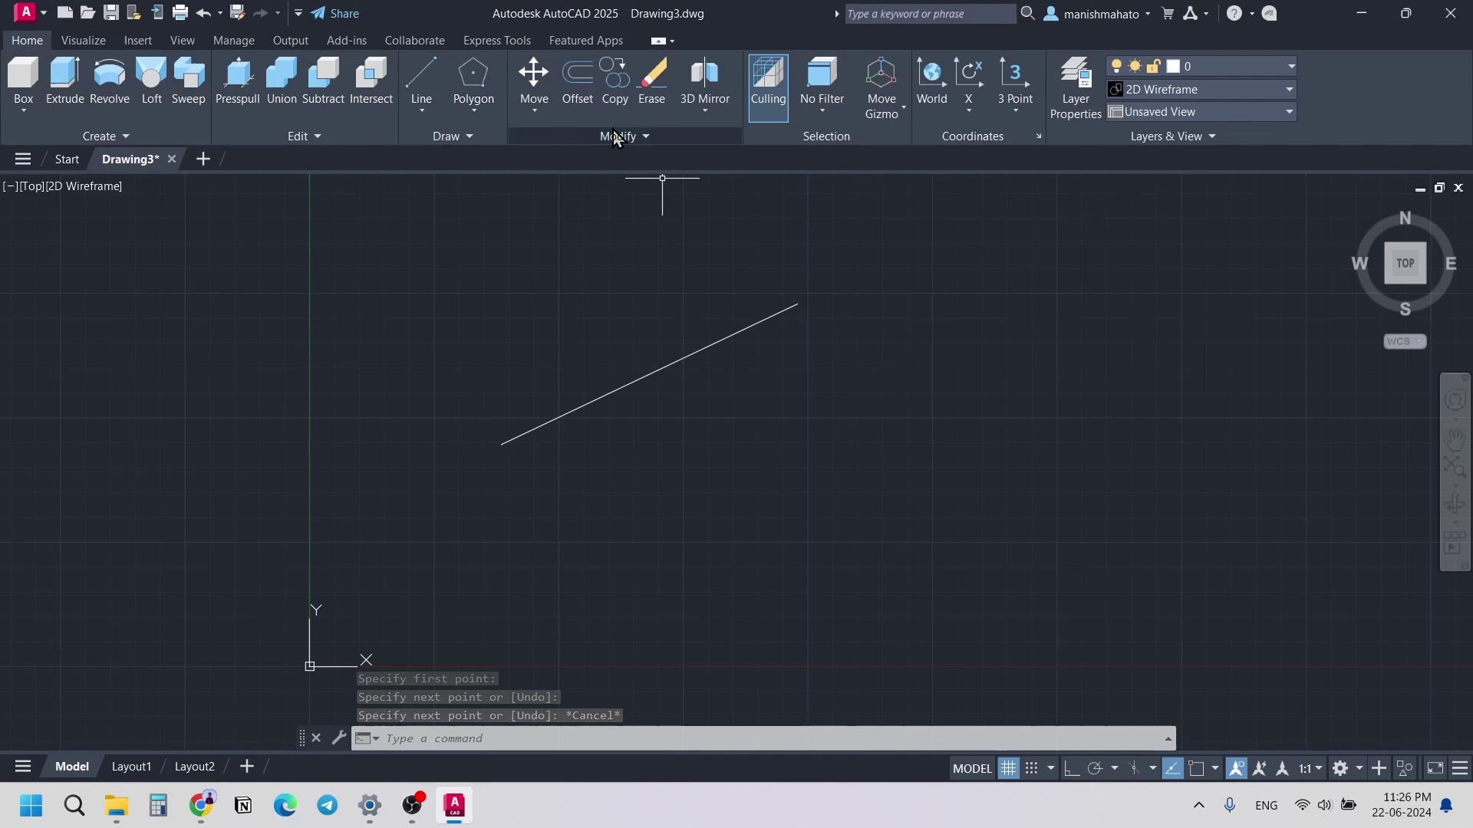
pyautogui.click(149, 138)
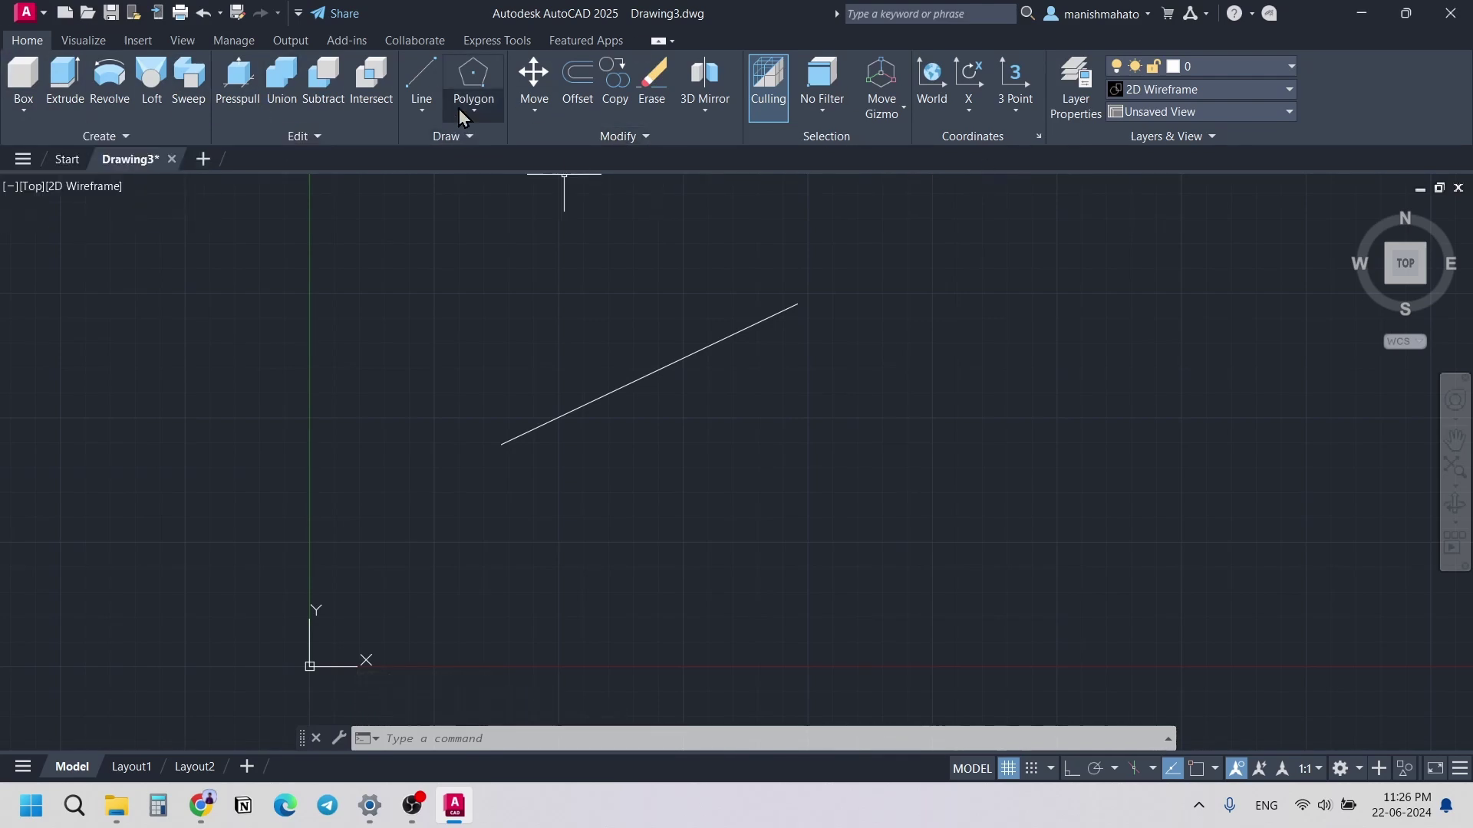
pyautogui.click(445, 138)
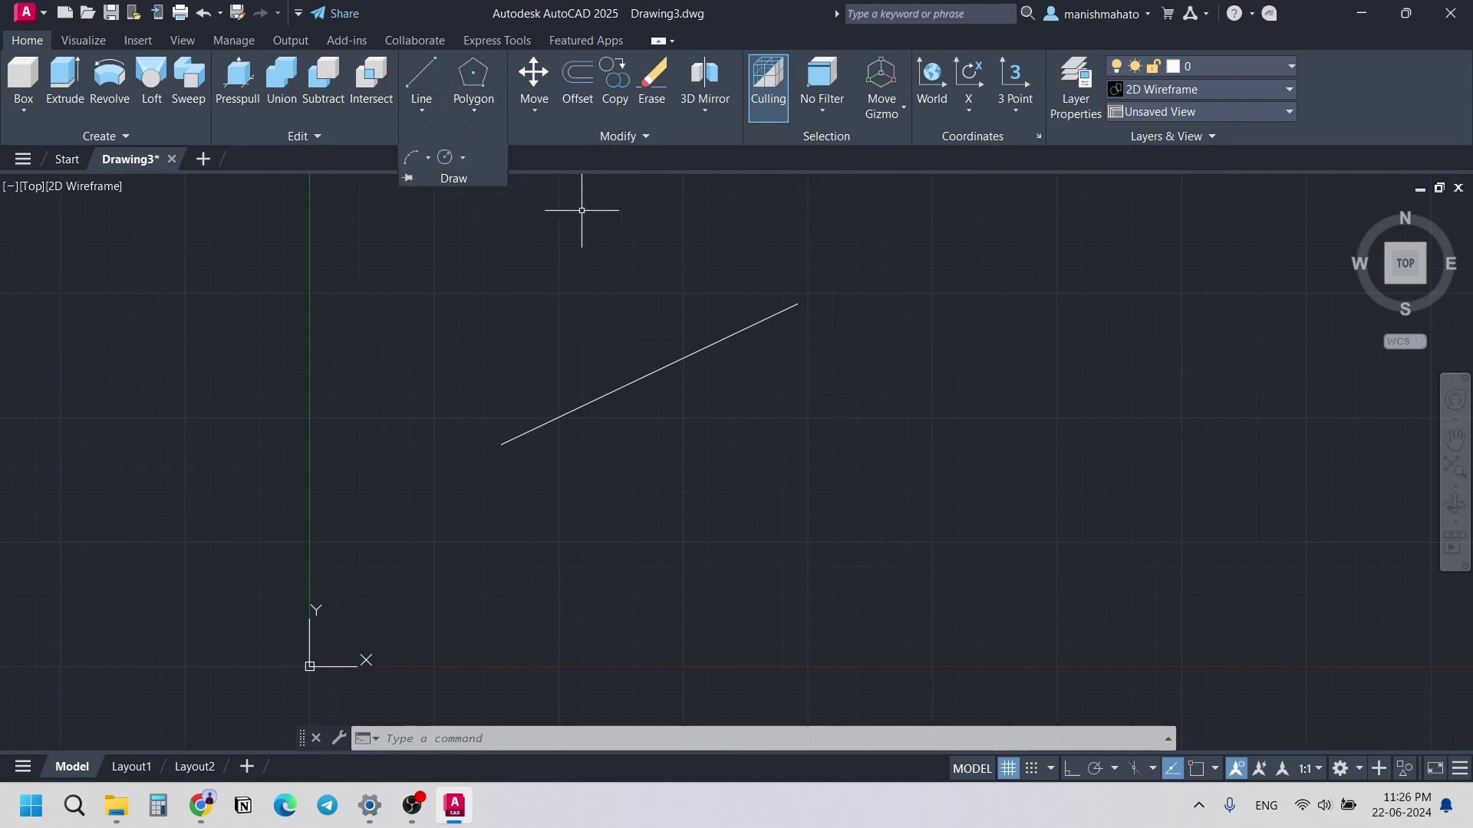
pyautogui.press('Escape')
pyautogui.press('Escape')
# Step: Turn on object snap and draw a freehand-sized circle centred on the lower-left endpoint of the diagonal line
pyautogui.write('c')
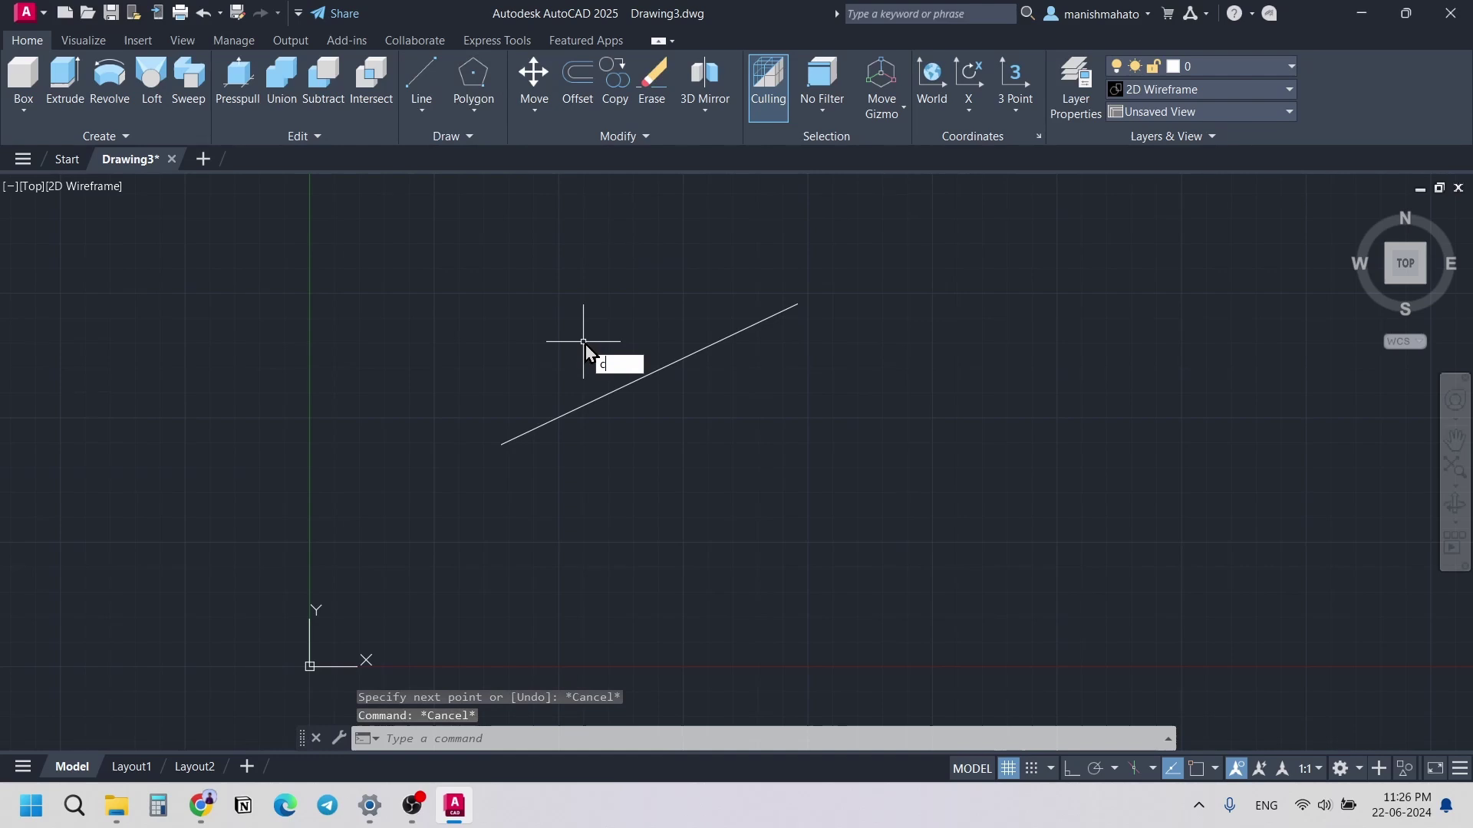
pyautogui.press('Return')
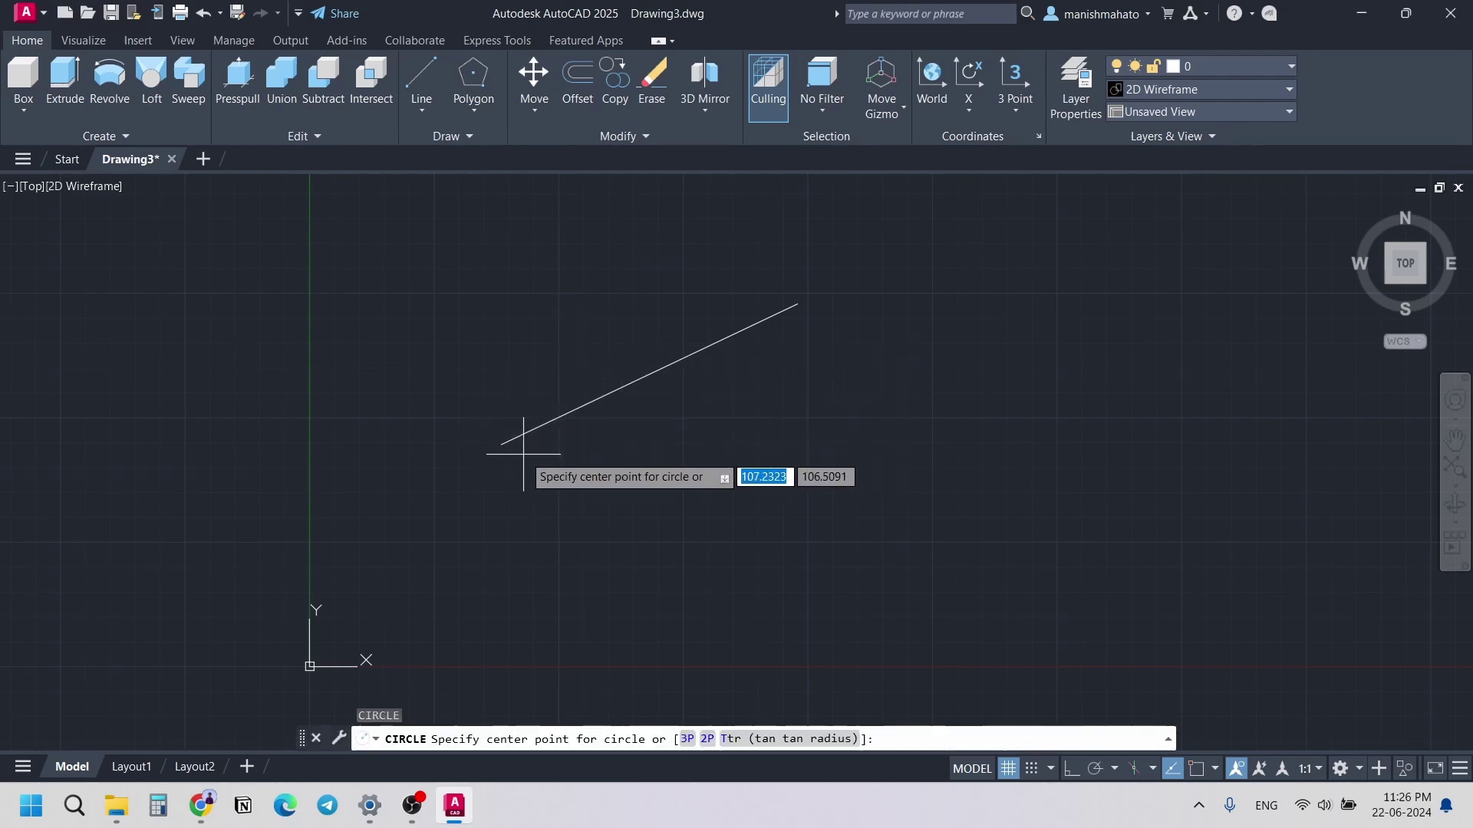
pyautogui.press('F3')
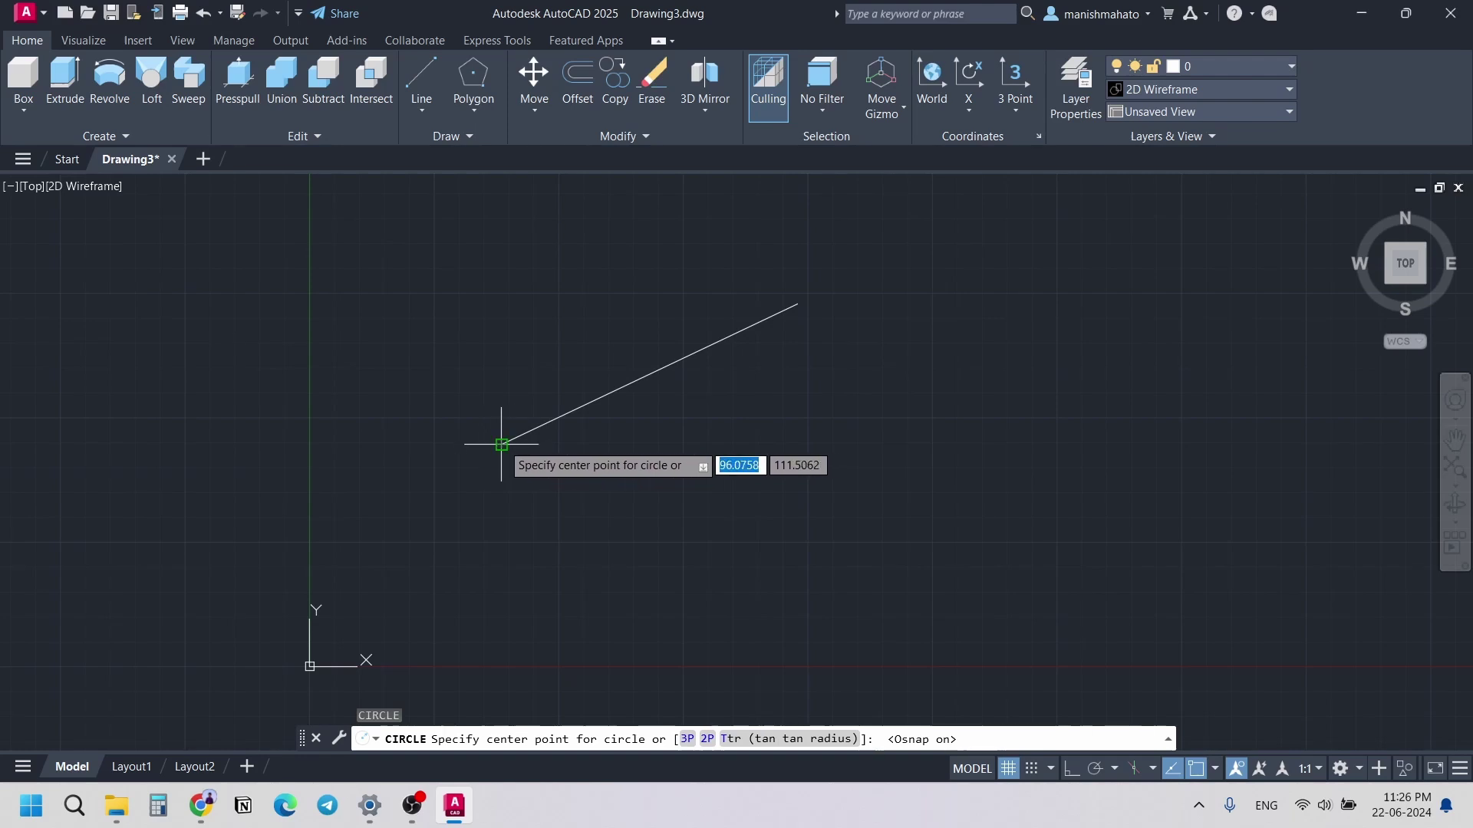
pyautogui.click(502, 444)
pyautogui.click(497, 344)
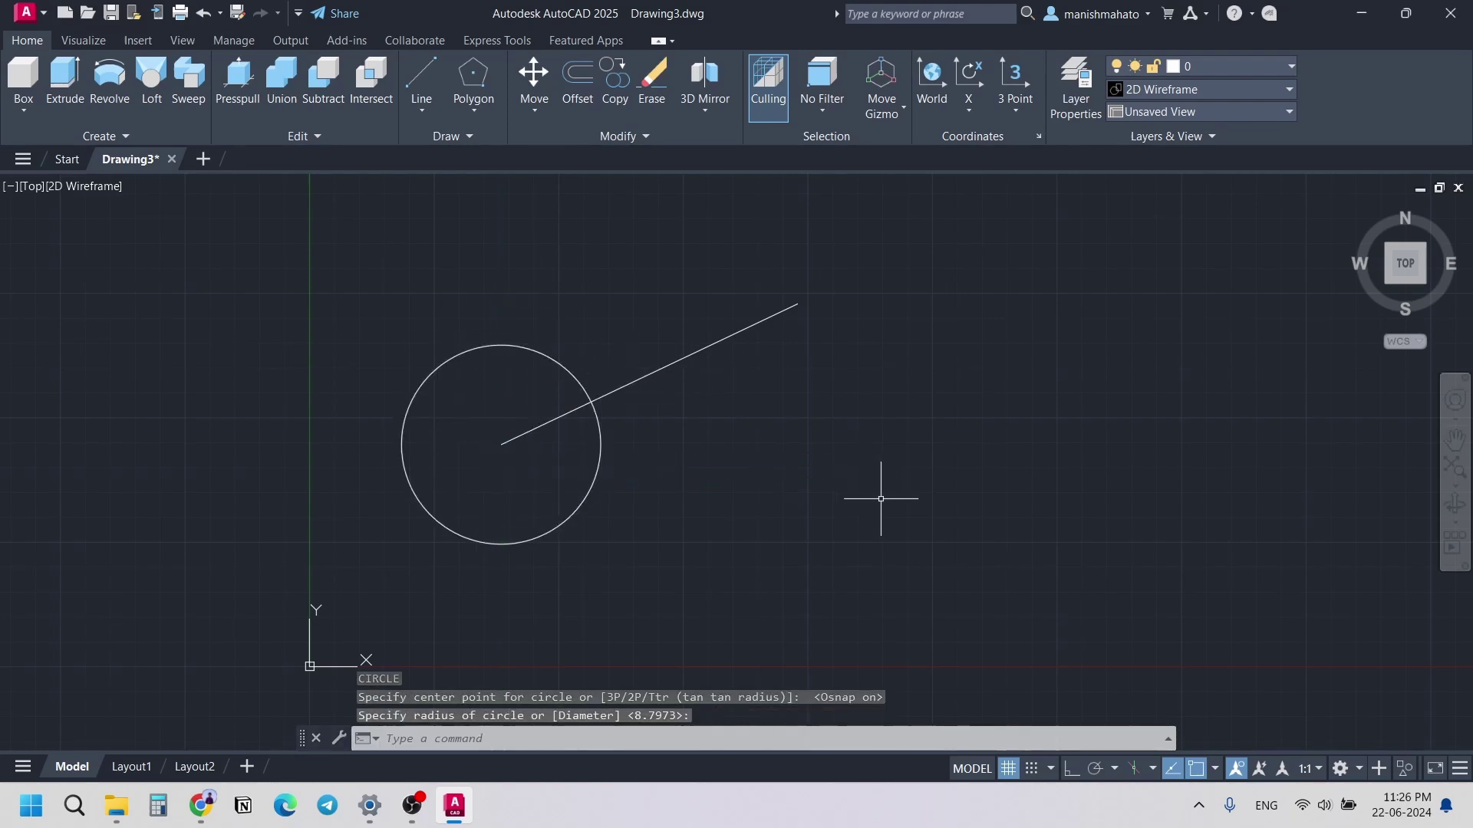
# Step: Extrude the circle upward to a freehand height to form a solid cylinder, and inspect it from a tilted 3D view
pyautogui.keyDown('shift'); pyautogui.moveTo(803, 476); pyautogui.dragTo(766, 401, button='middle'); pyautogui.keyUp('shift')
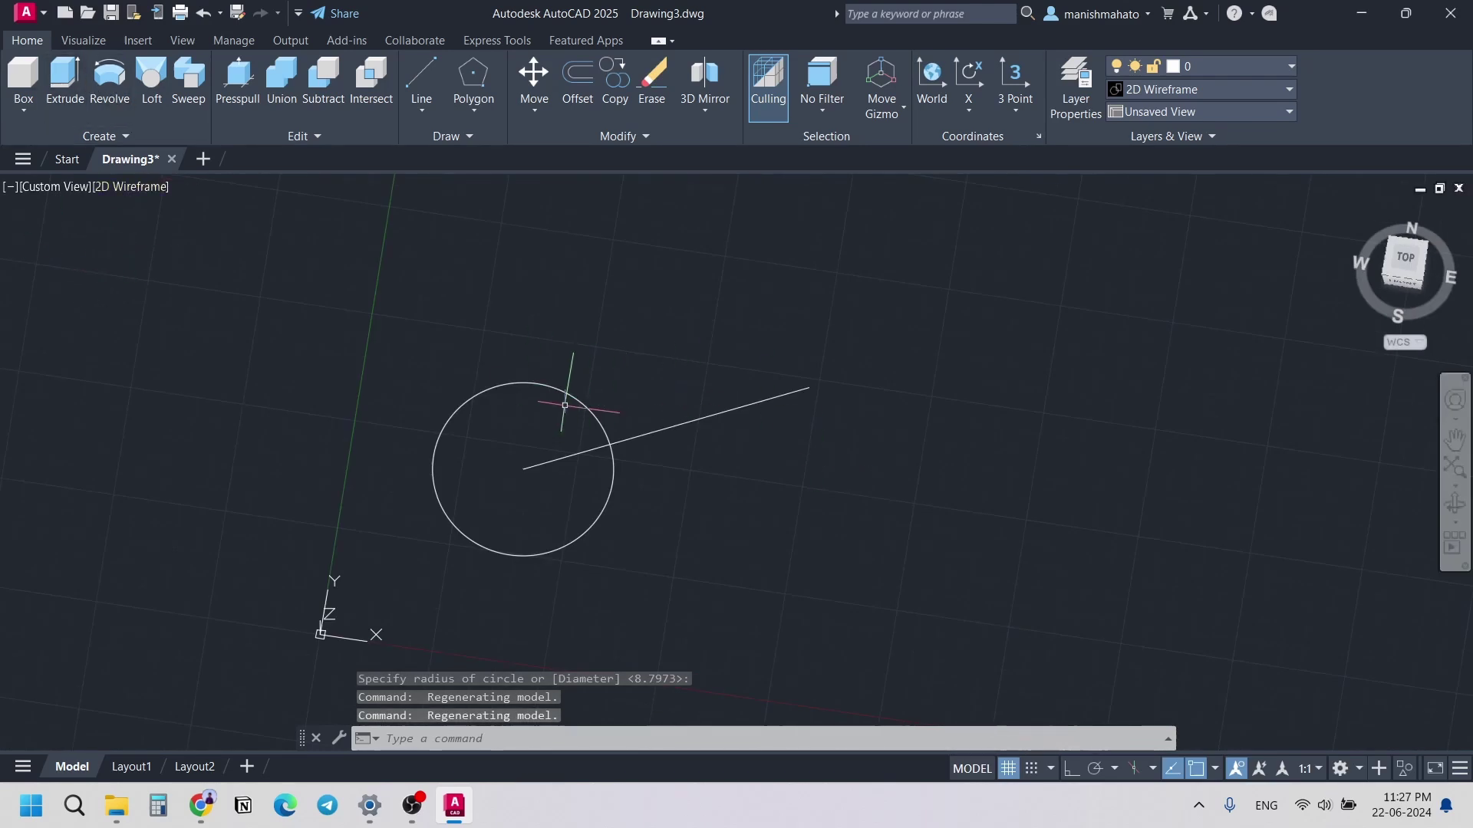
pyautogui.click(459, 409)
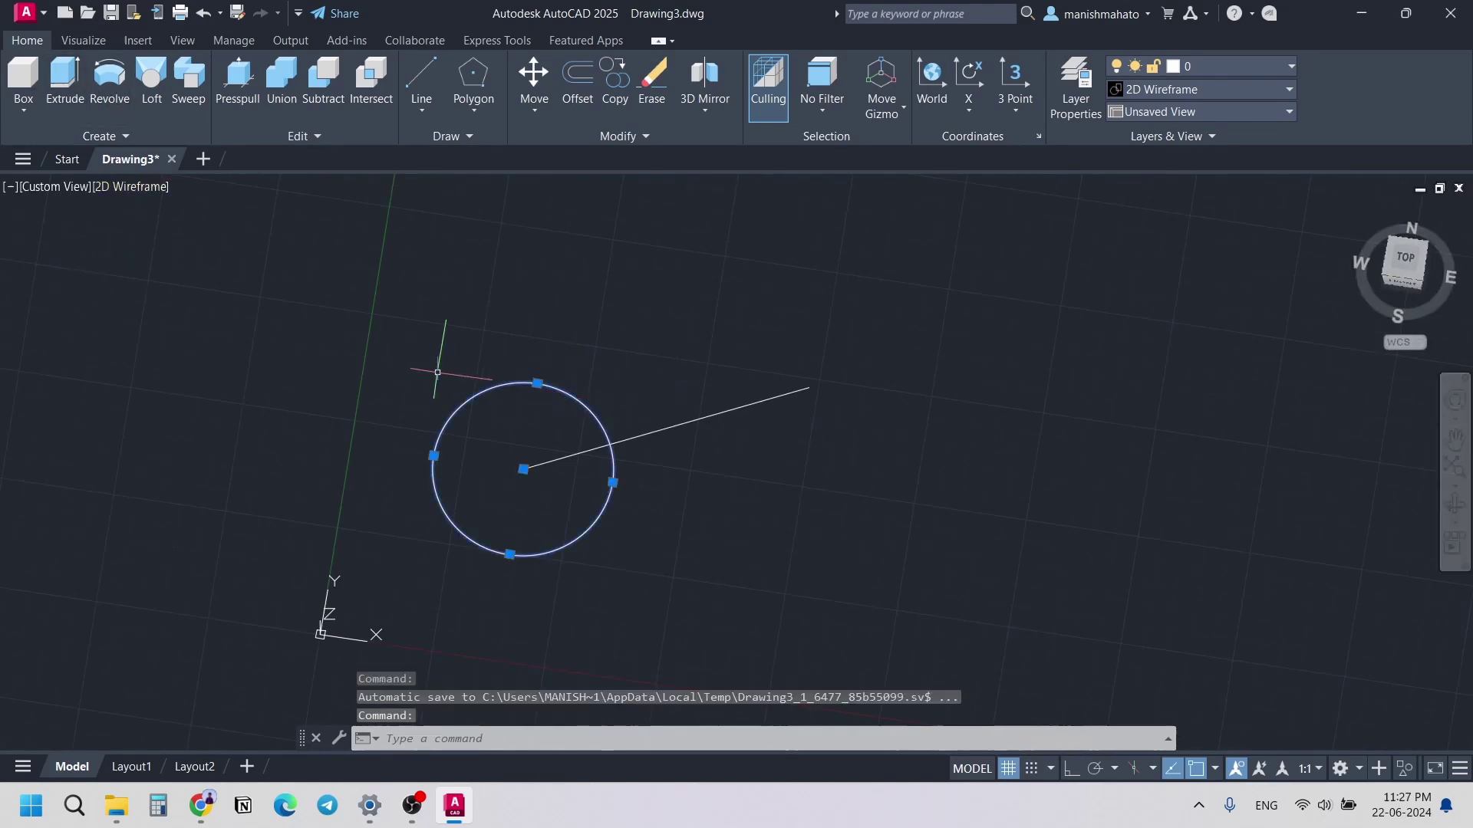
pyautogui.click(80, 91)
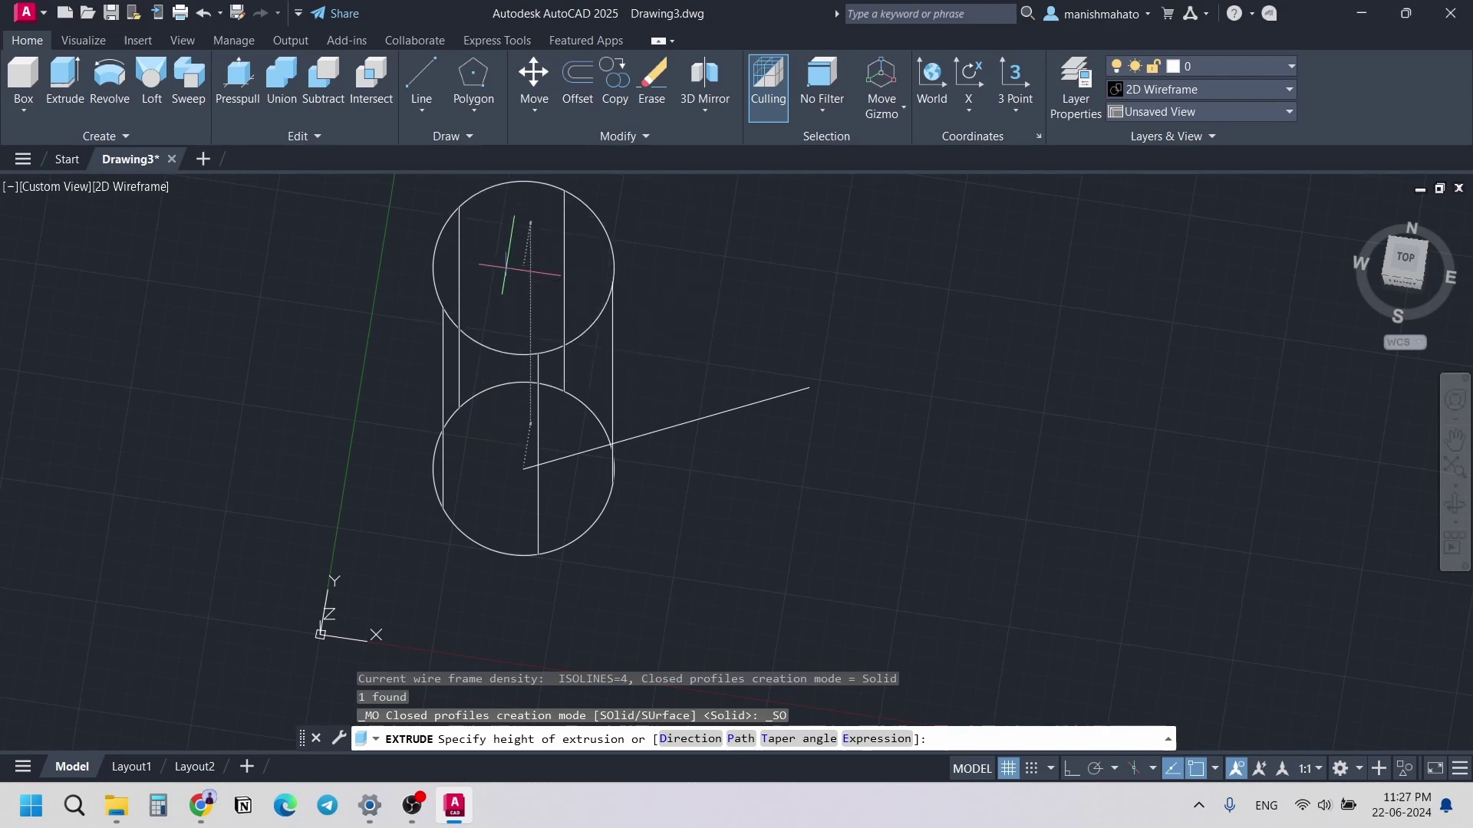
pyautogui.click(506, 268)
pyautogui.keyDown('shift'); pyautogui.moveTo(1149, 470); pyautogui.dragTo(1185, 344, button='middle'); pyautogui.keyUp('shift')
pyautogui.scroll(-6, 940, 472)
pyautogui.keyDown('shift'); pyautogui.moveTo(998, 432); pyautogui.dragTo(1046, 476, button='middle'); pyautogui.keyUp('shift')
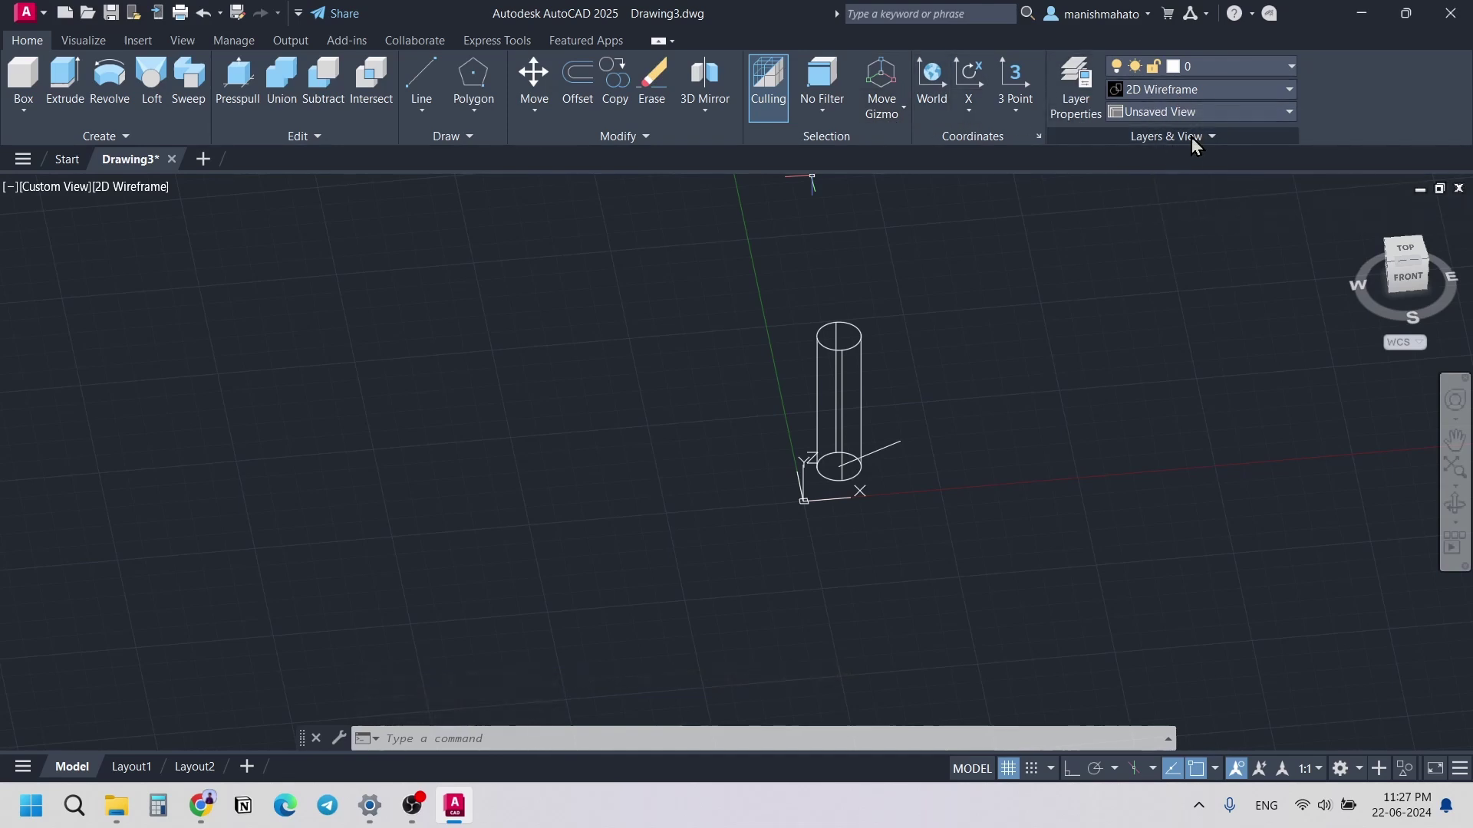
# Step: Set the visual style of the view to Realistic and look at the shaded cylinder from another angle
pyautogui.click(1185, 90)
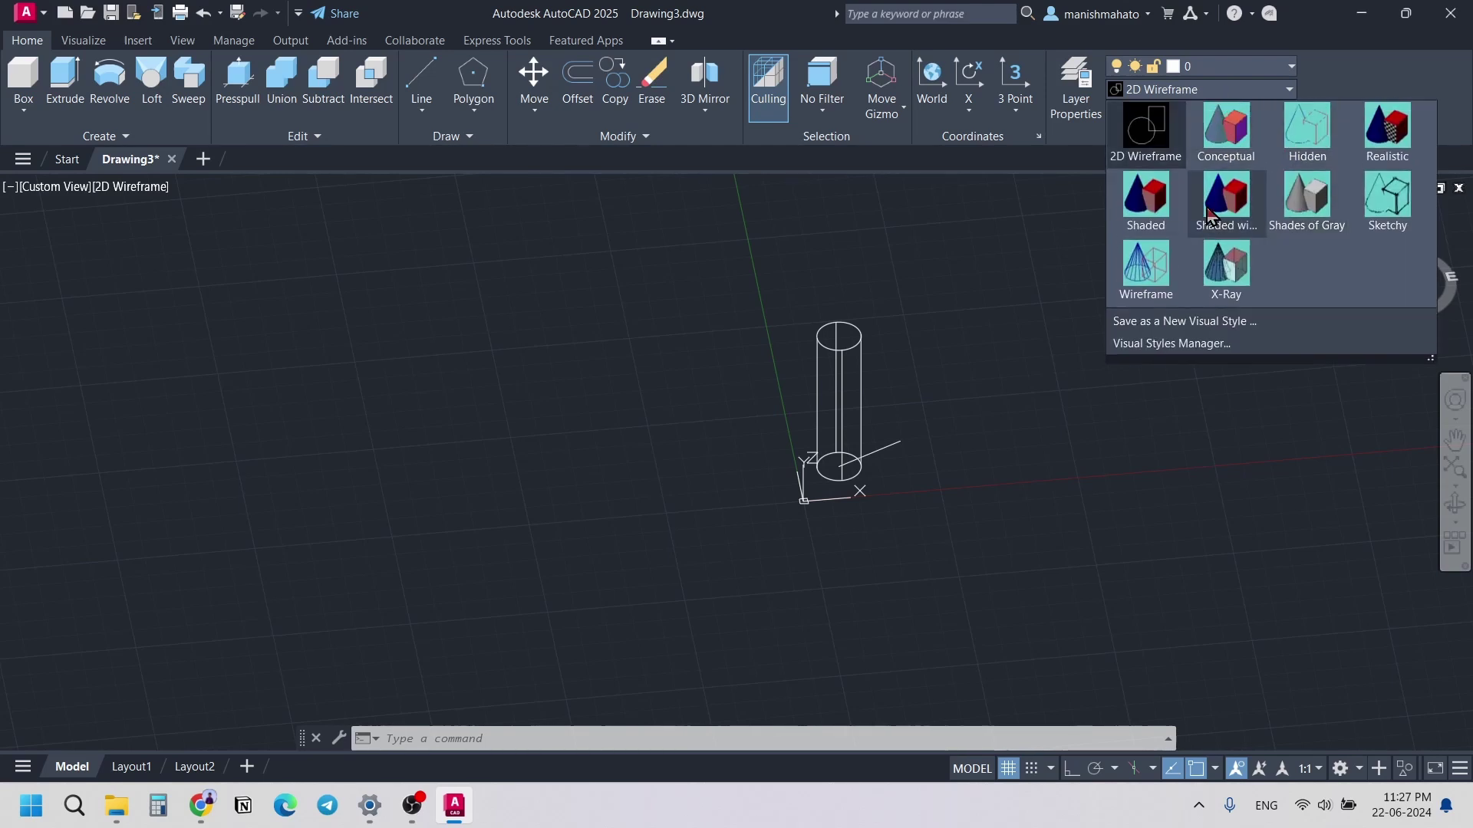
pyautogui.click(1384, 135)
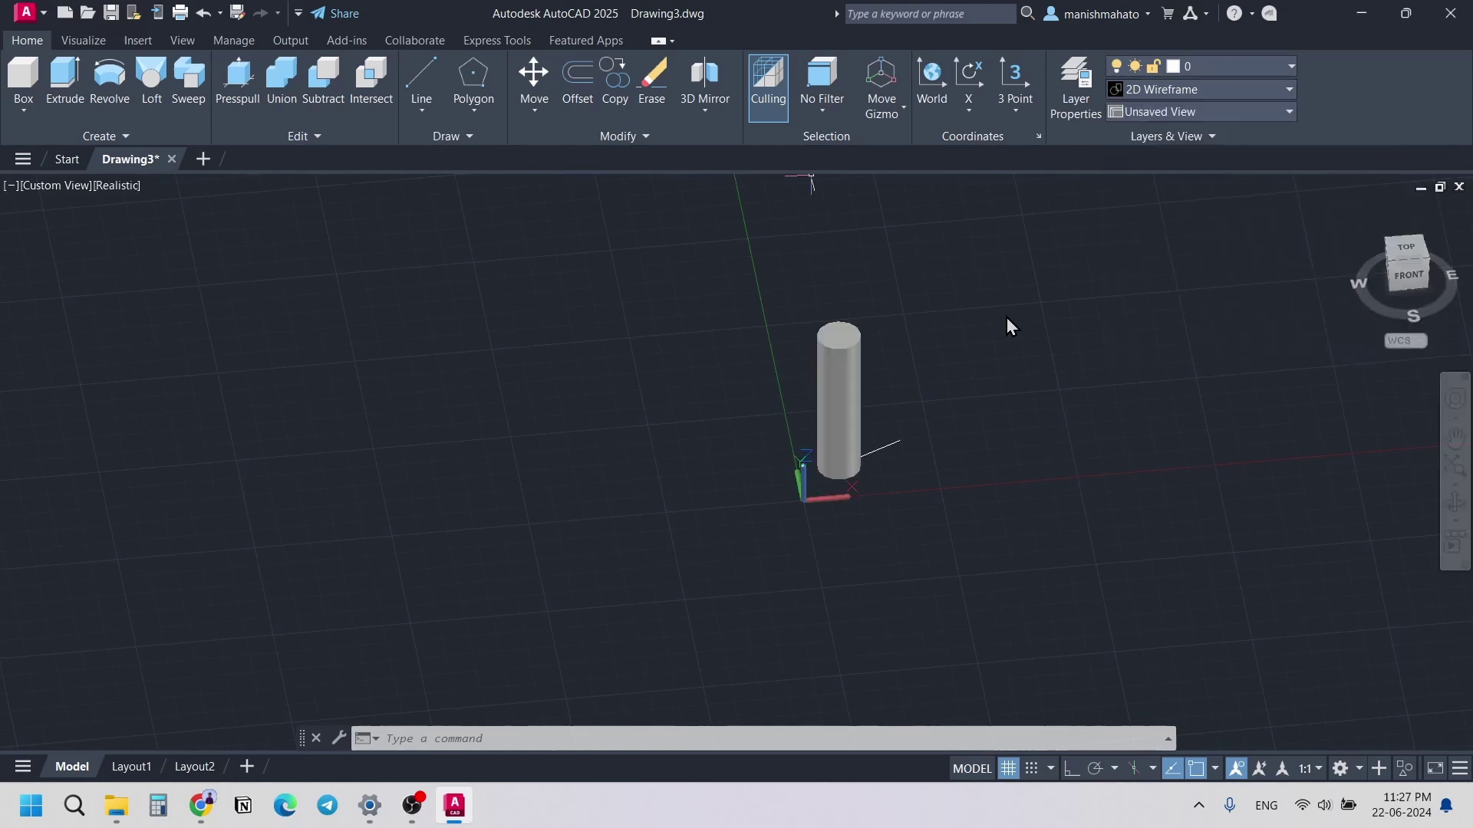
pyautogui.keyDown('shift'); pyautogui.moveTo(1167, 302); pyautogui.dragTo(992, 384, button='middle'); pyautogui.keyUp('shift')
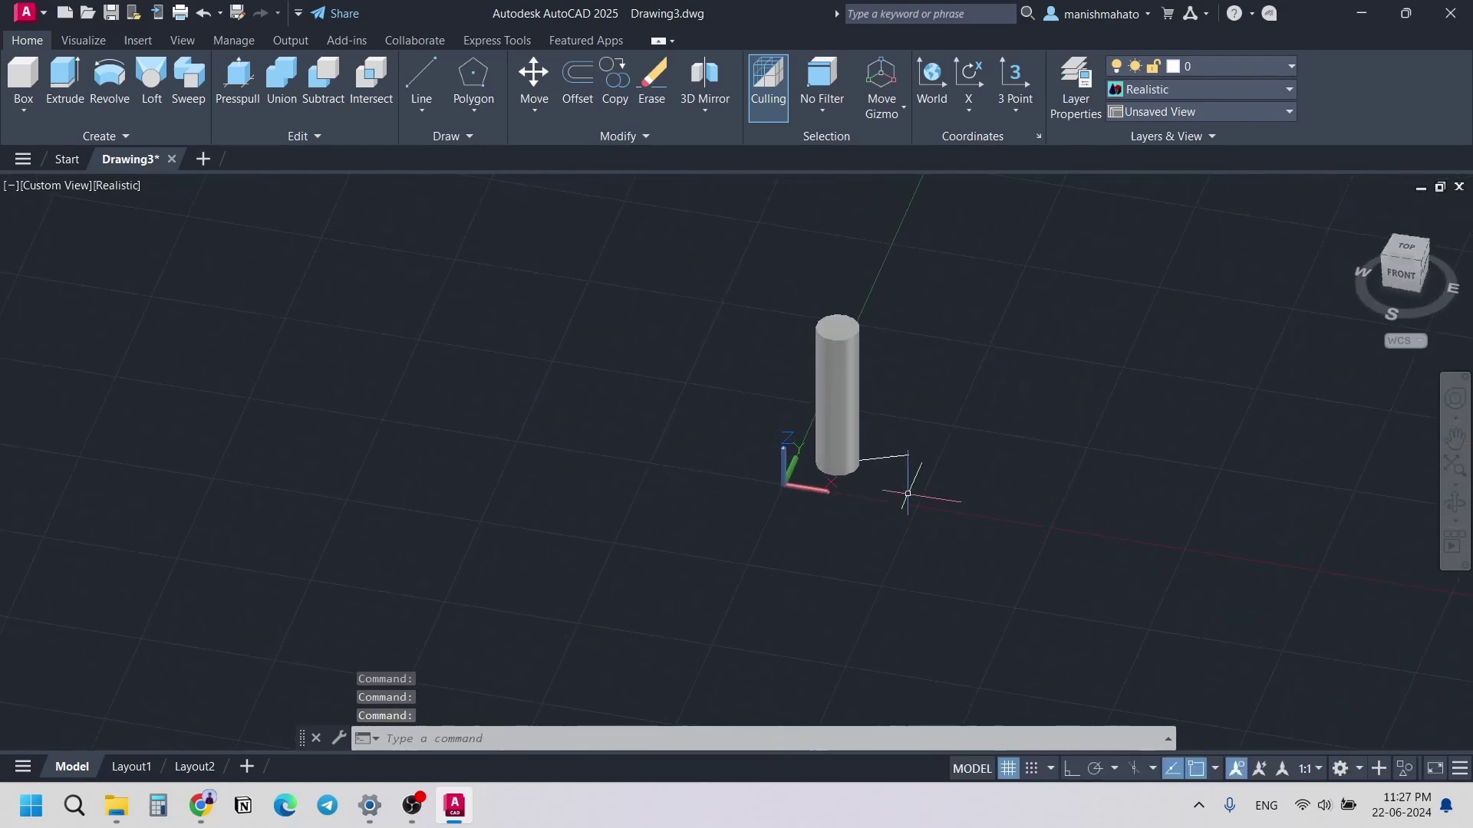
# Step: Select the diagonal line and clear the selection, and select the cylinder to view it from nearly overhead
pyautogui.click(905, 471)
pyautogui.click(883, 395)
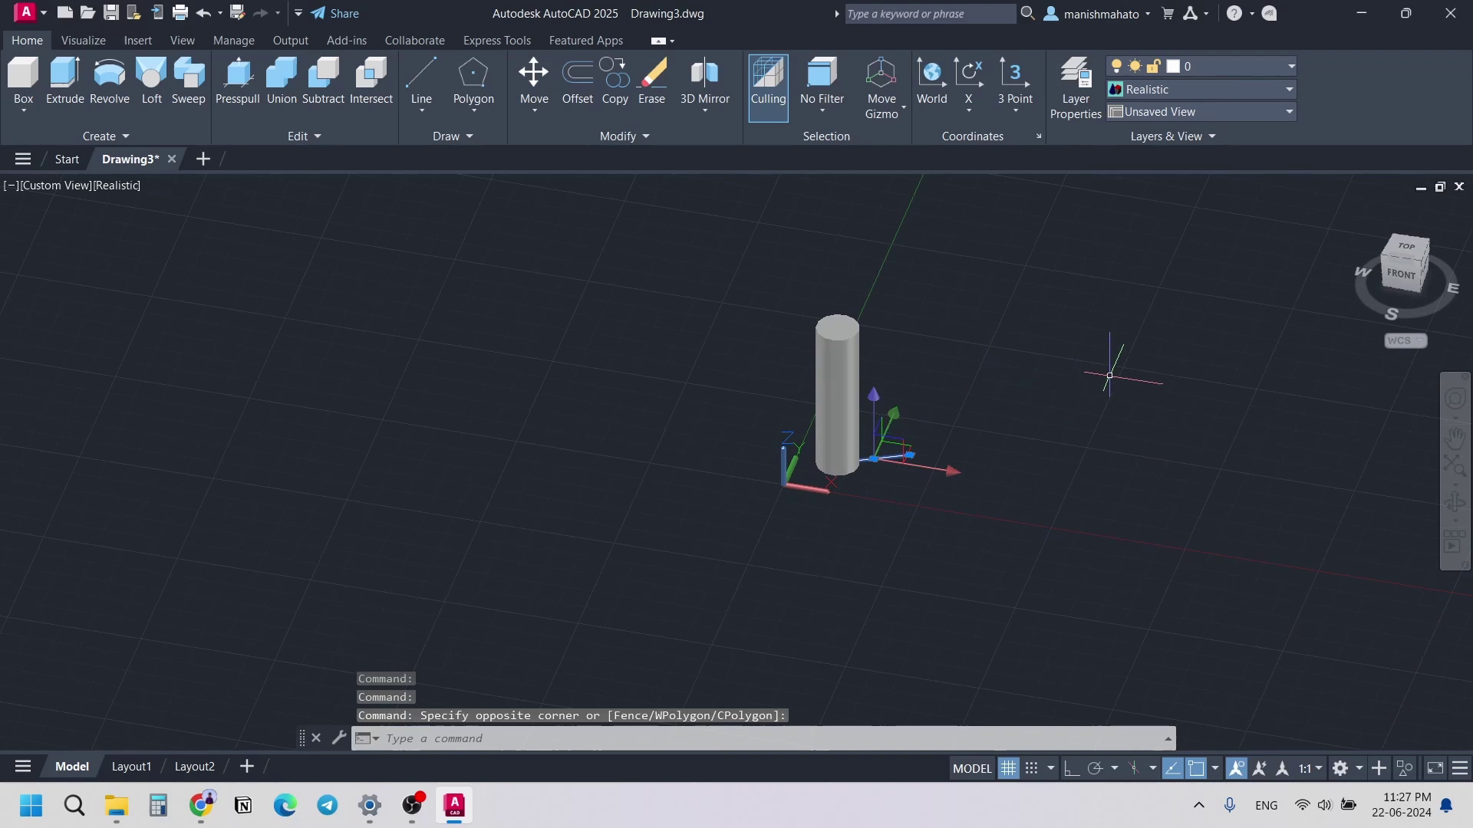
pyautogui.press('Escape')
pyautogui.click(842, 389)
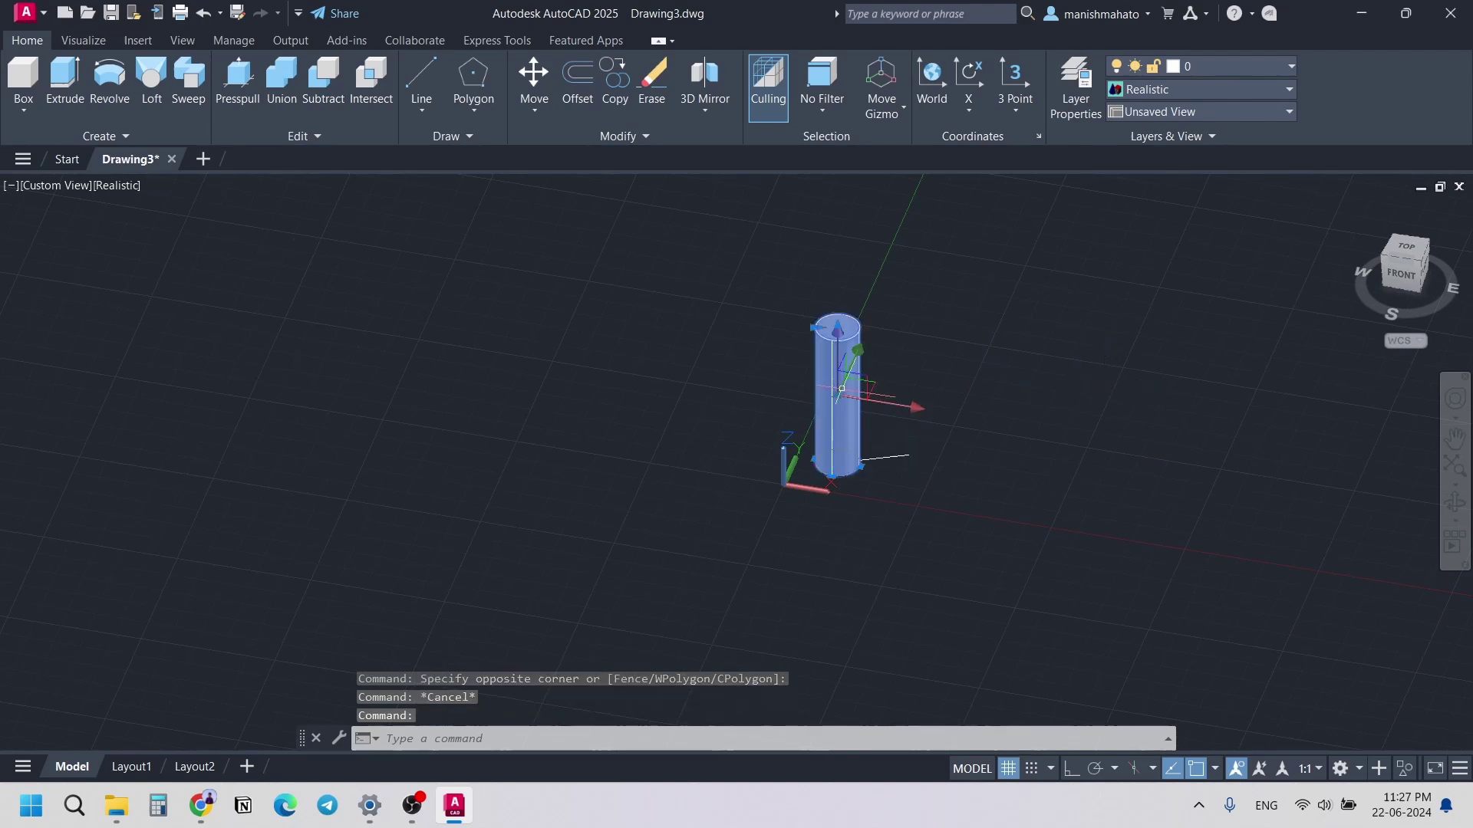
pyautogui.keyDown('shift'); pyautogui.moveTo(1086, 296); pyautogui.dragTo(1065, 376, button='middle'); pyautogui.keyUp('shift')
# Step: Undo the recent operations back through the visual style change and the extrusion, leaving the flat circle and line
pyautogui.hotkey('ctrl', 'z')
pyautogui.hotkey('ctrl', 'z')
pyautogui.hotkey('ctrl', 'z')
pyautogui.hotkey('ctrl', 'z')
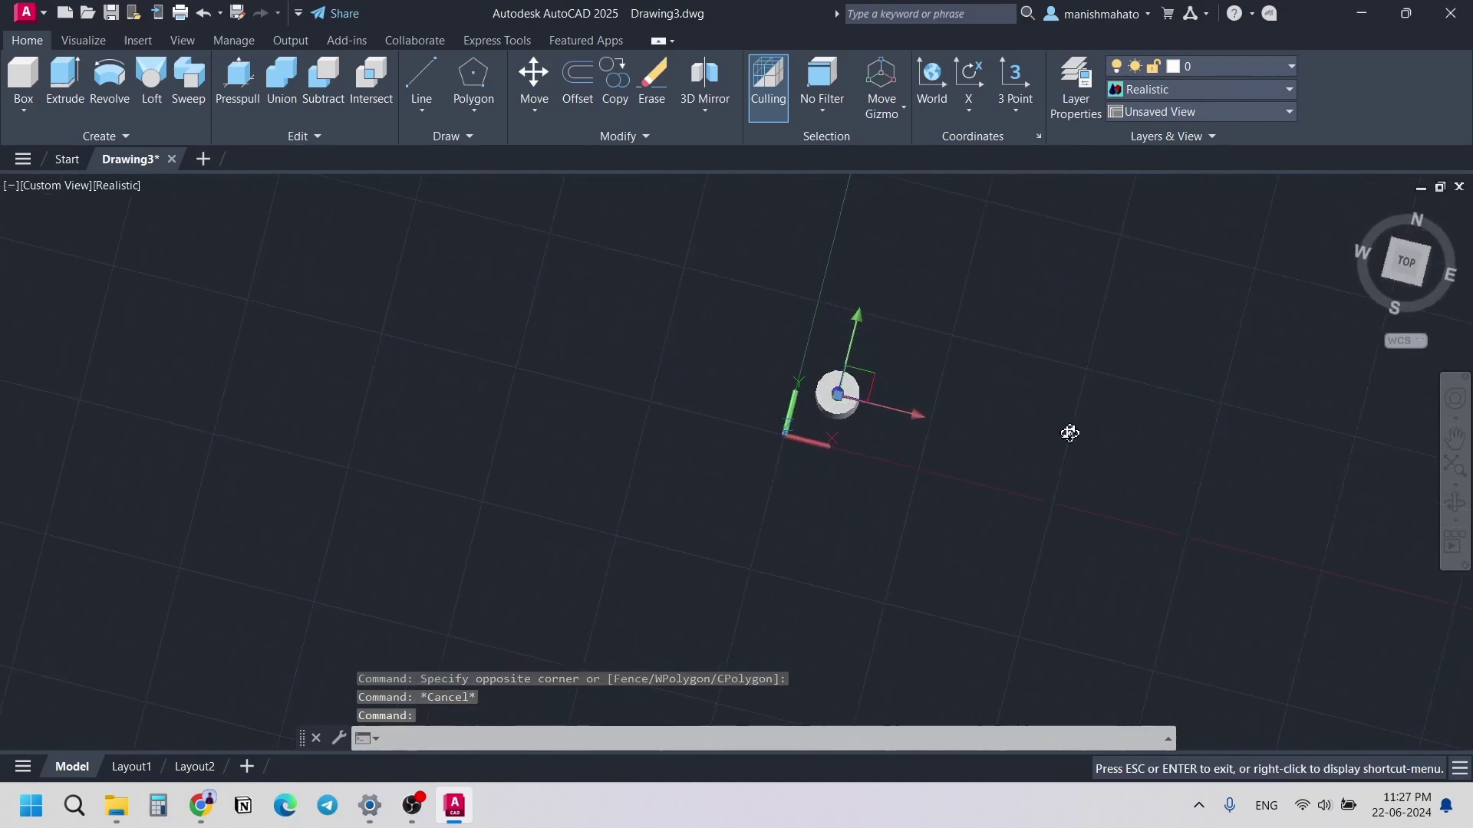
pyautogui.hotkey('ctrl', 'z')
pyautogui.hotkey('ctrl', 'z')
pyautogui.hotkey('ctrl', 'z')
pyautogui.hotkey('ctrl', 'z')
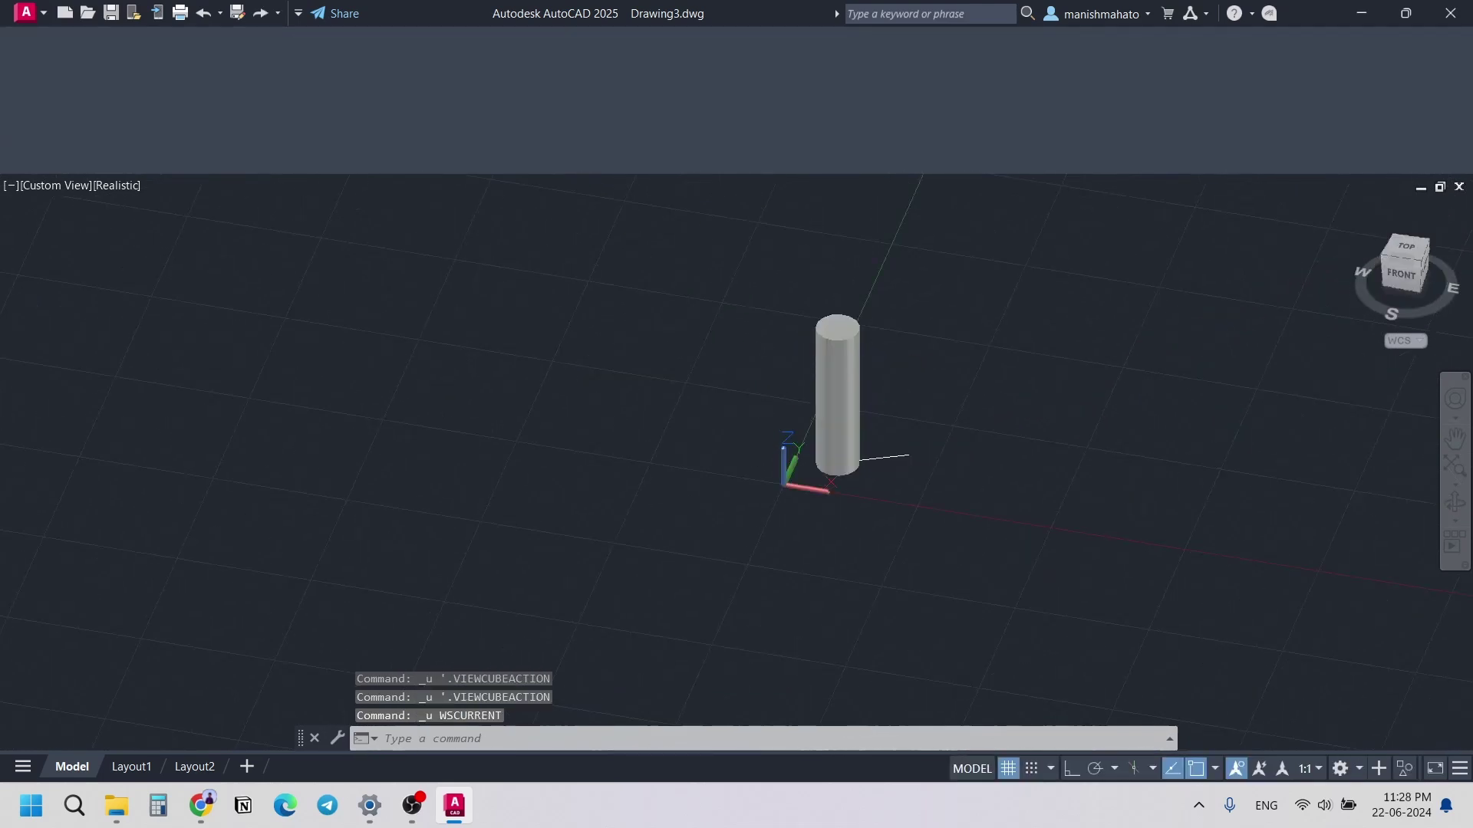
pyautogui.hotkey('ctrl', 'z')
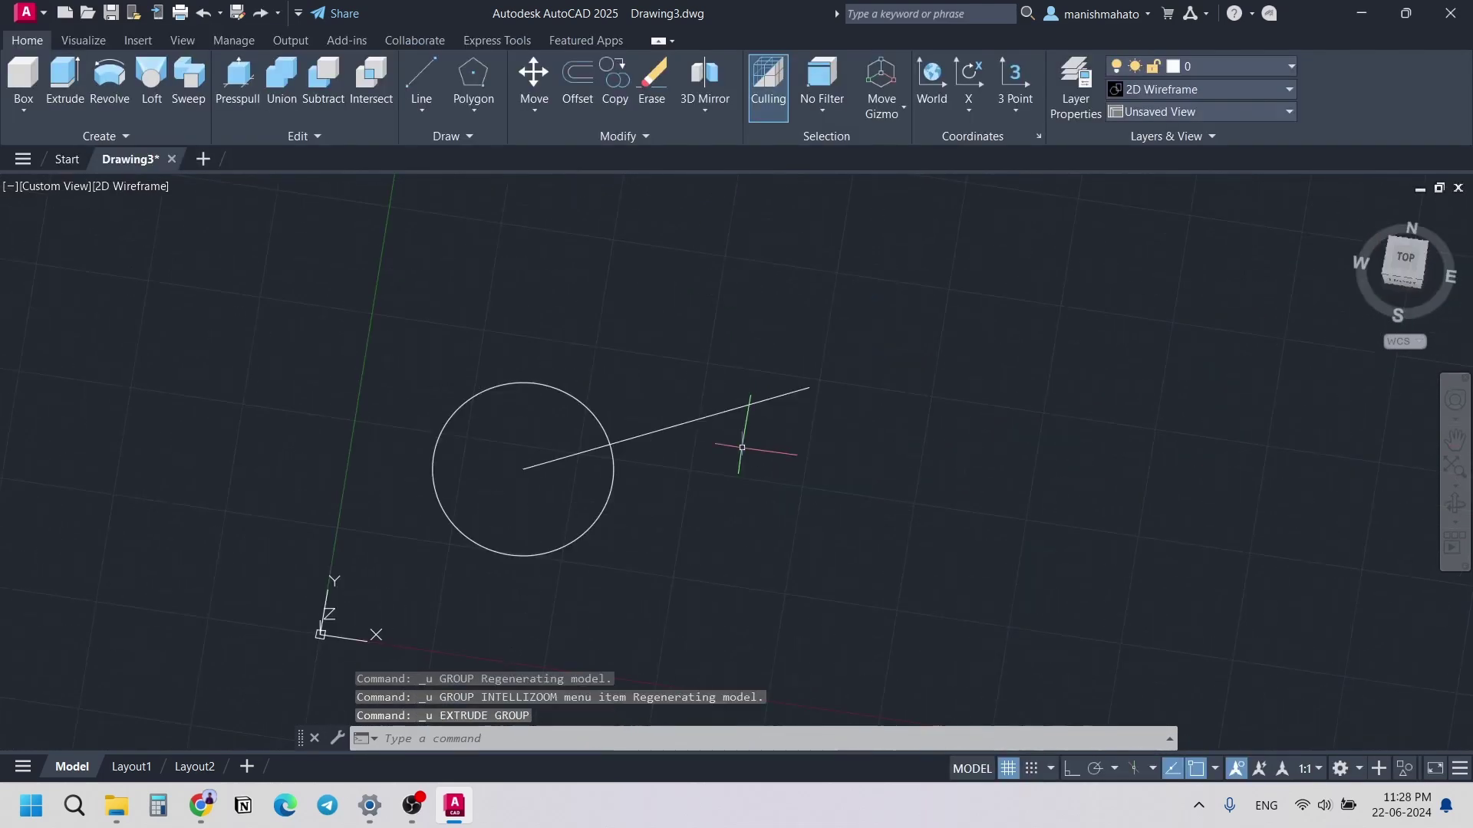
# Step: Return the view to Top and erase both the circle and the diagonal line
pyautogui.moveTo(1397, 257); pyautogui.dragTo(1350, 191)
pyautogui.click(395, 250)
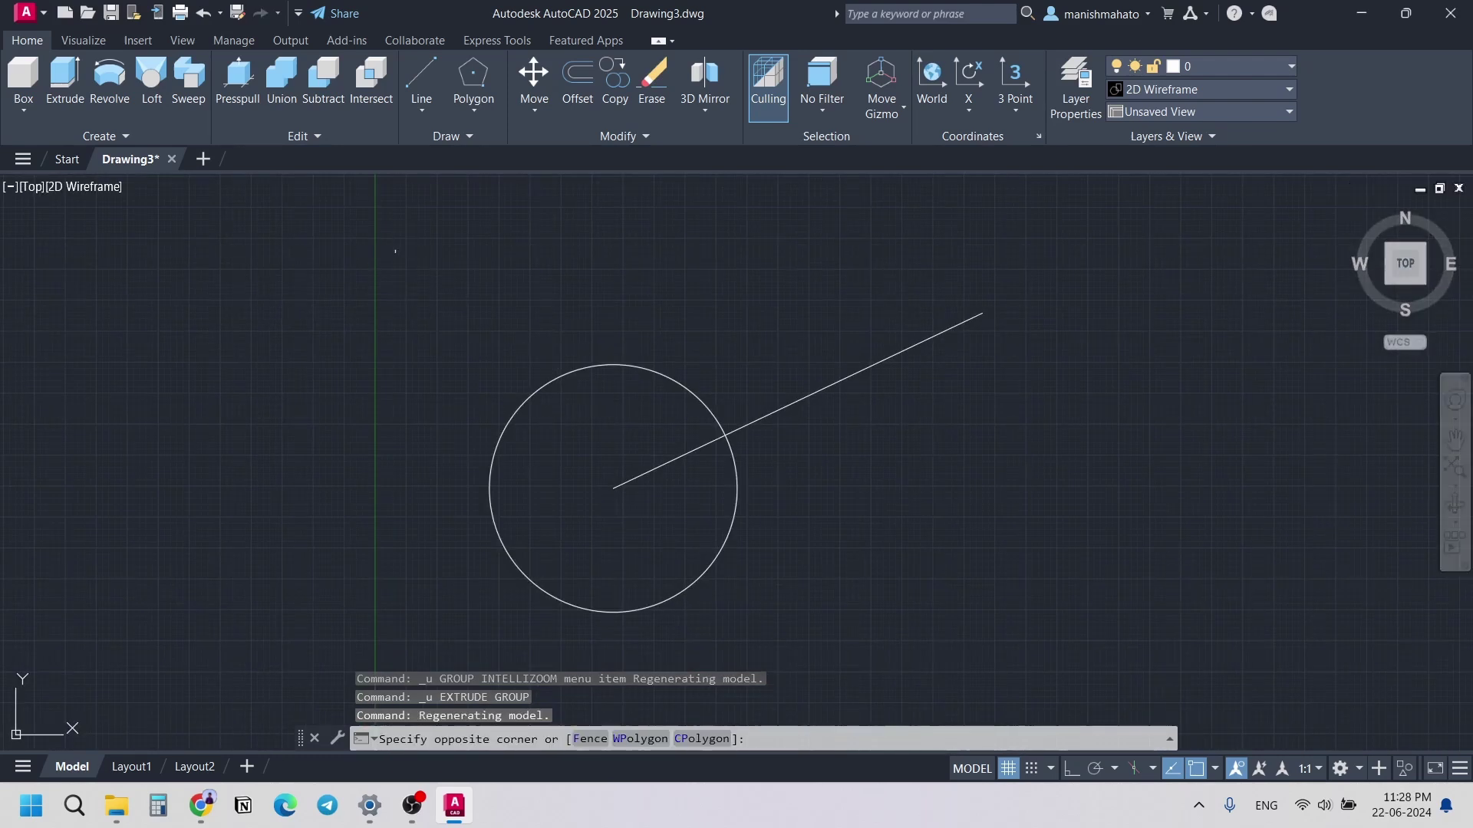
pyautogui.click(1137, 669)
pyautogui.press('Delete')
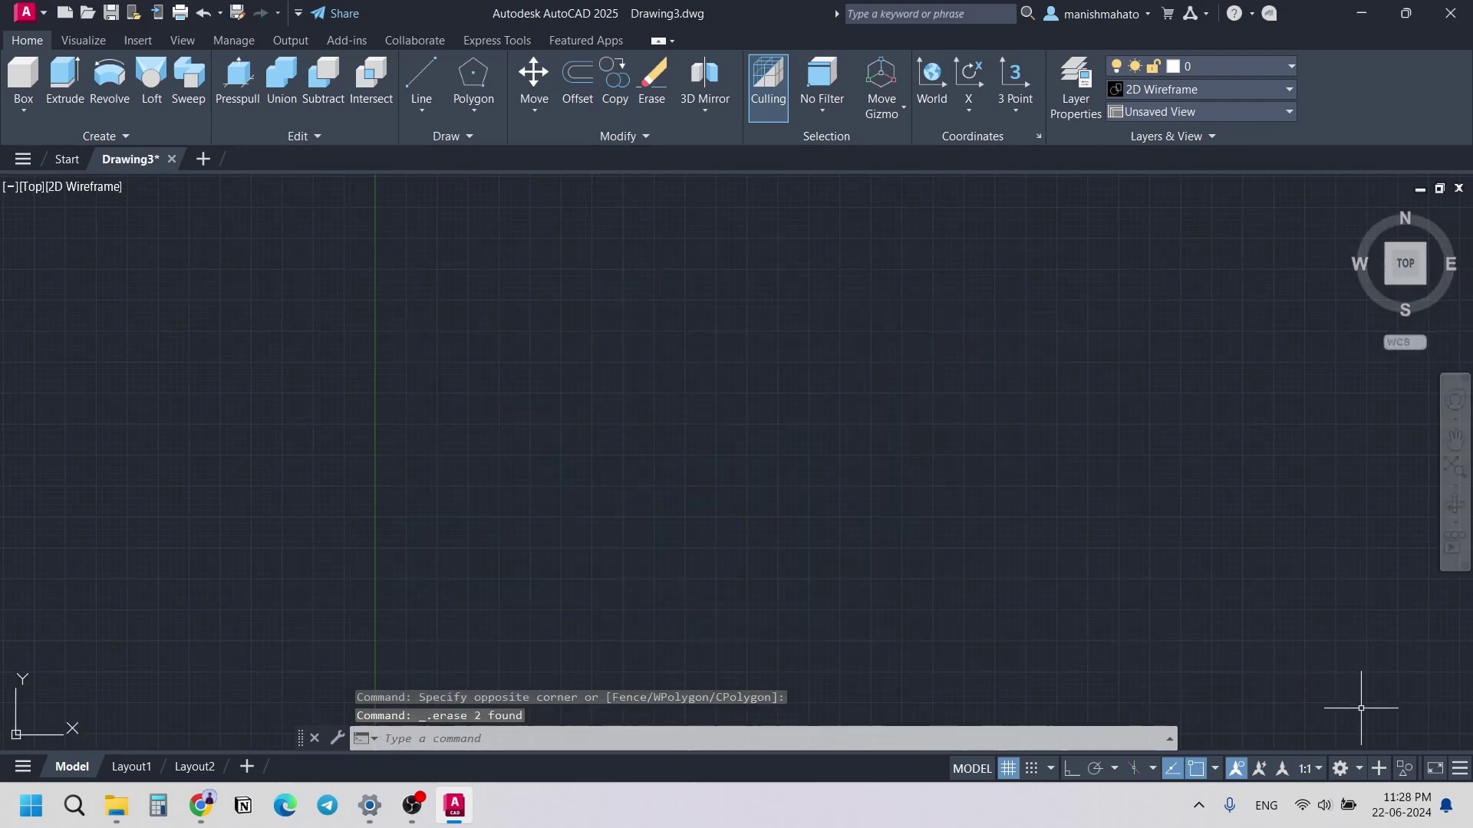
# Step: Choose a different workspace in place of 3D Basics
pyautogui.click(1360, 769)
pyautogui.click(1344, 599)
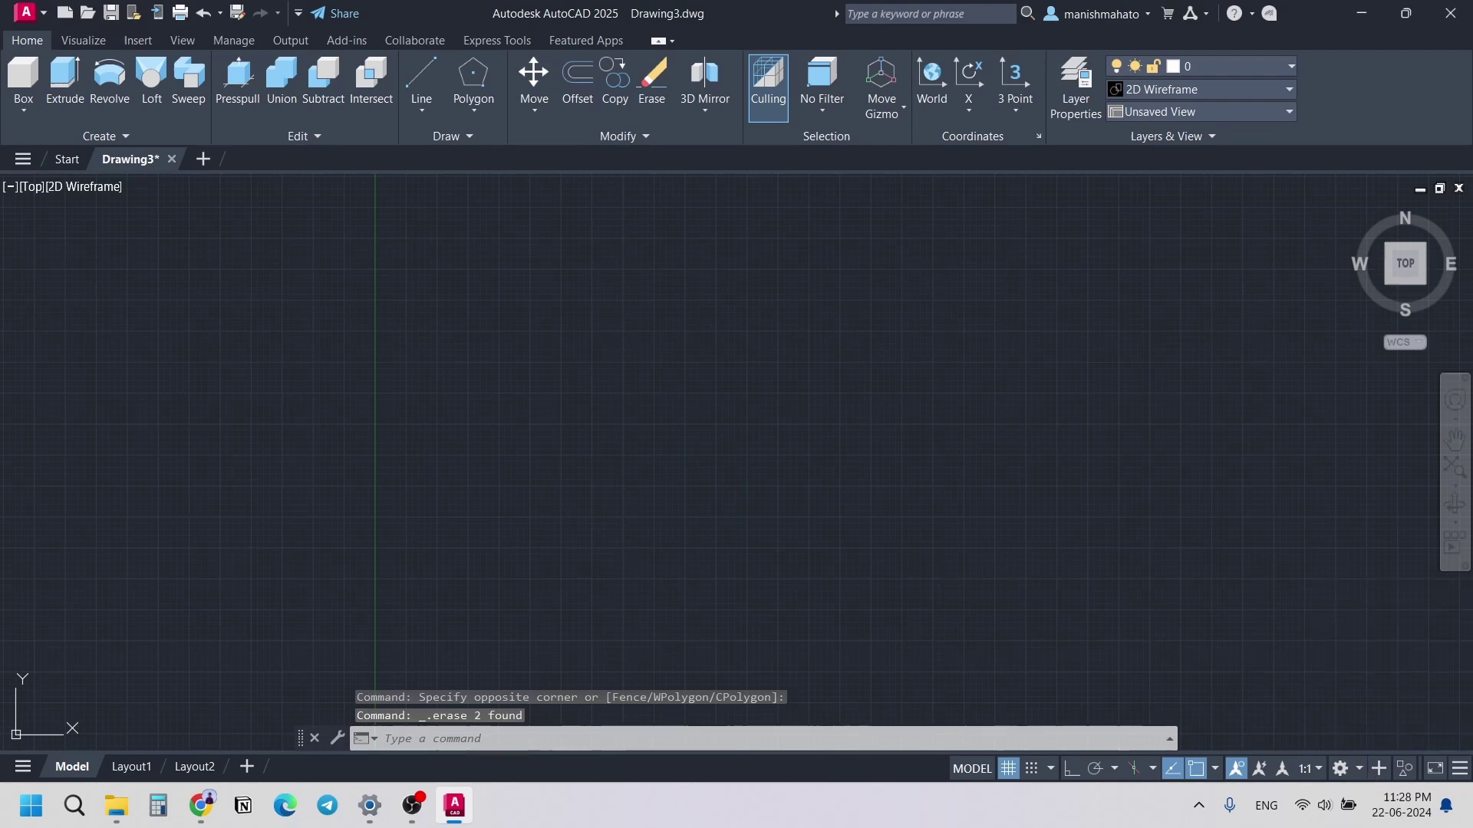